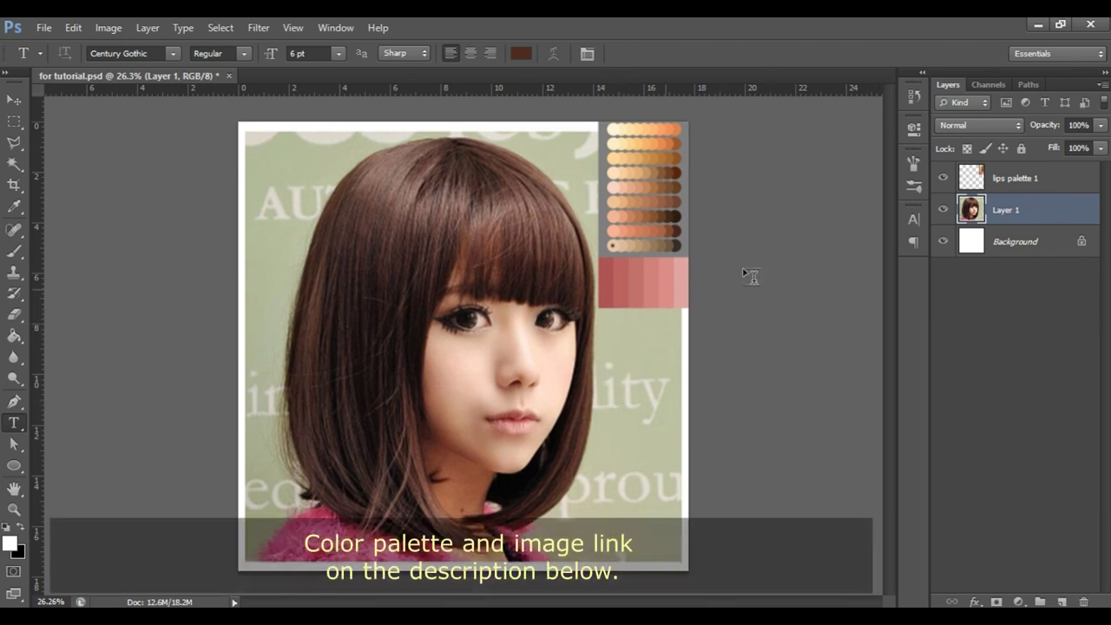
Zoom in on the colour palette and label the lip swatches 'Lips'.
click(991, 184)
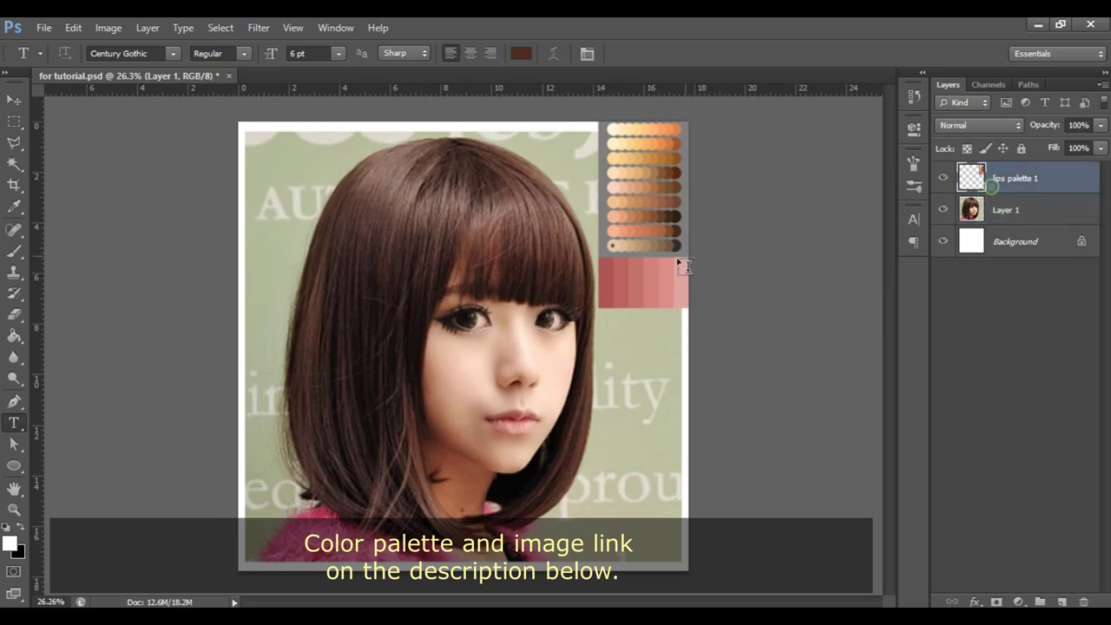
key(z)
mouse_move(662, 244)
mouse_down()
mouse_move(736, 245)
mouse_move(754, 298)
mouse_up()
key(t)
click(599, 382)
text(Lips)
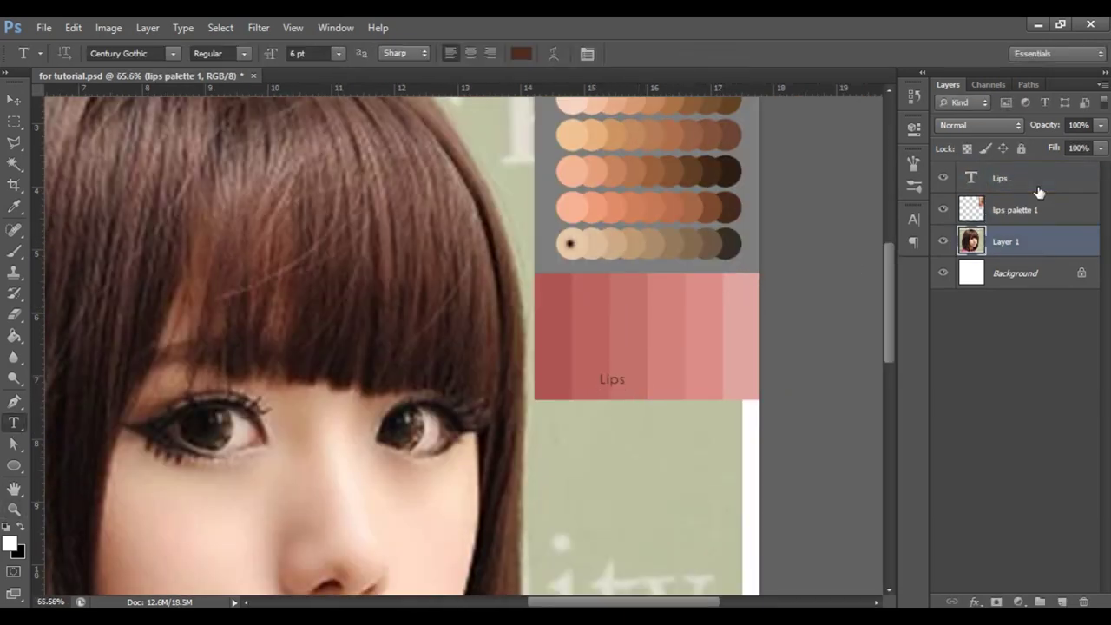
click(1033, 274)
Add a 'Skin' text label on the skin swatches.
click(620, 266)
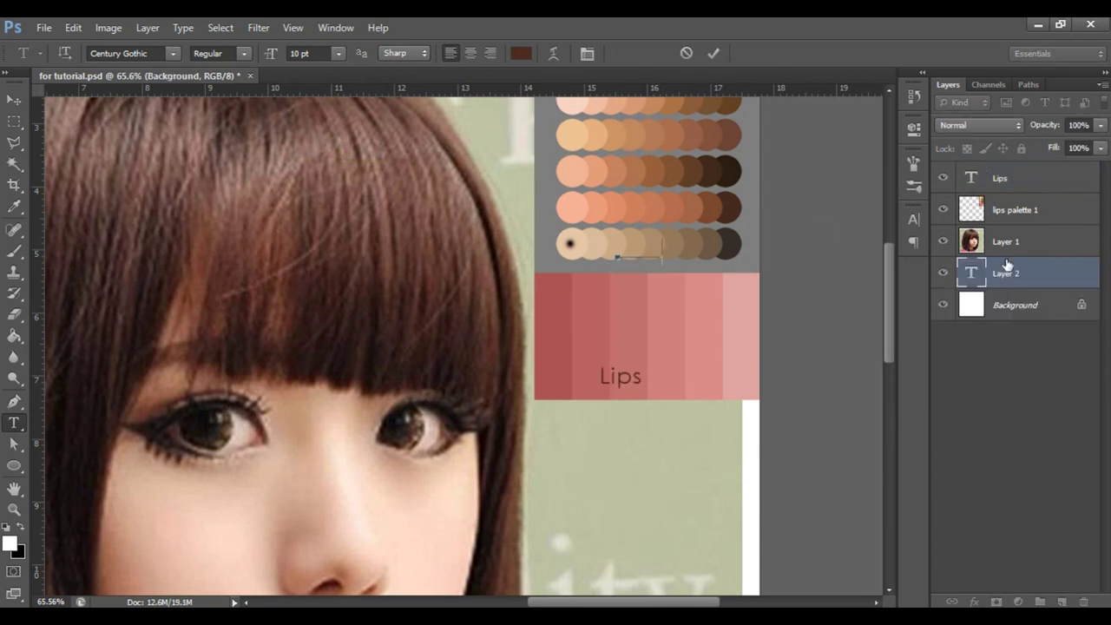
text(Skinv)
click(1006, 306)
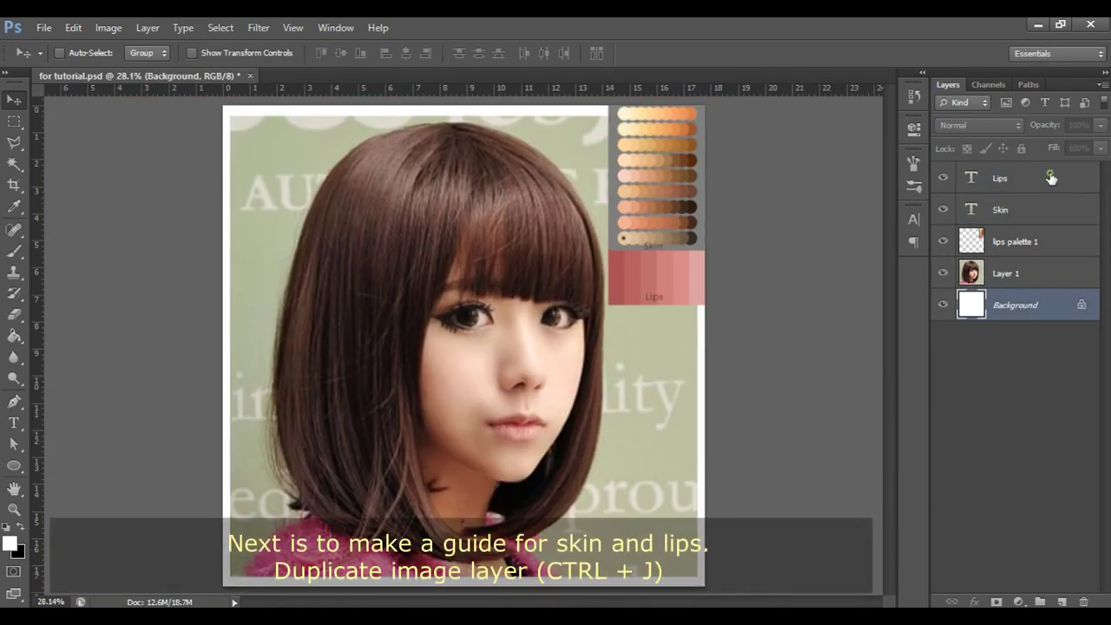
Group the Lips, Skin and palette layers together.
click(1052, 179)
shift+click(1055, 243)
key(ctrl+g)
Duplicate the photo layer Layer 1.
click(972, 197)
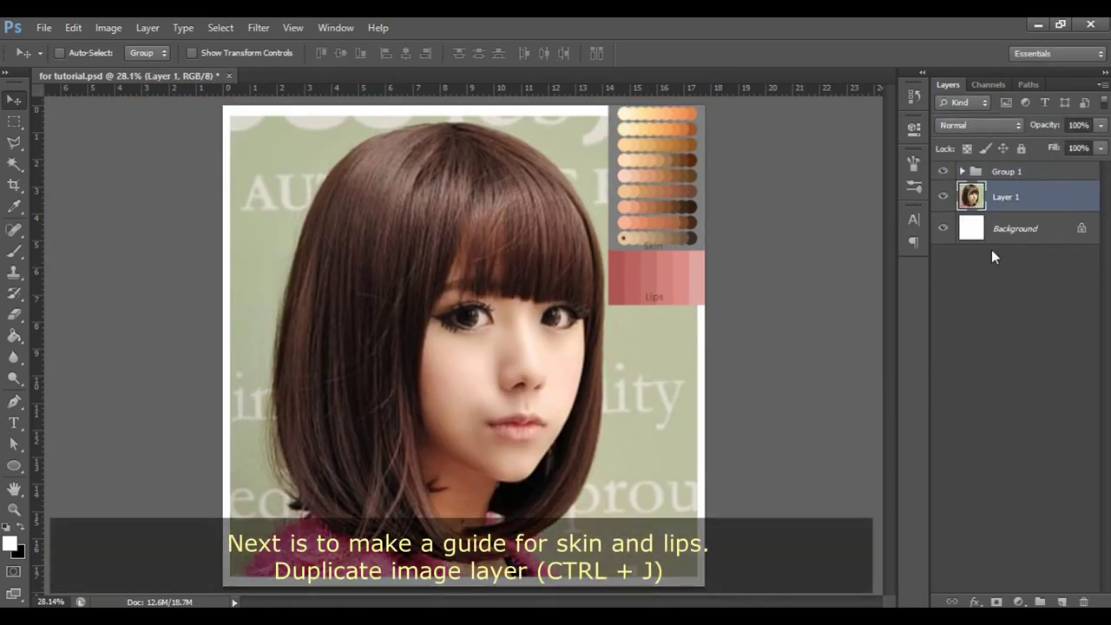
click(109, 28)
mouse_move(132, 68)
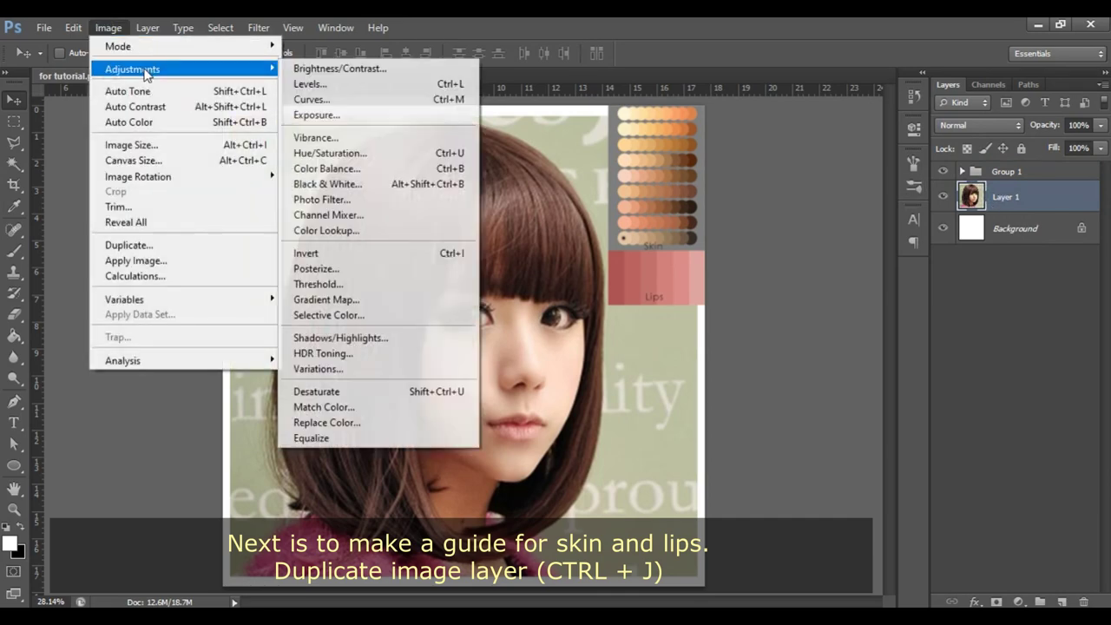
click(1063, 192)
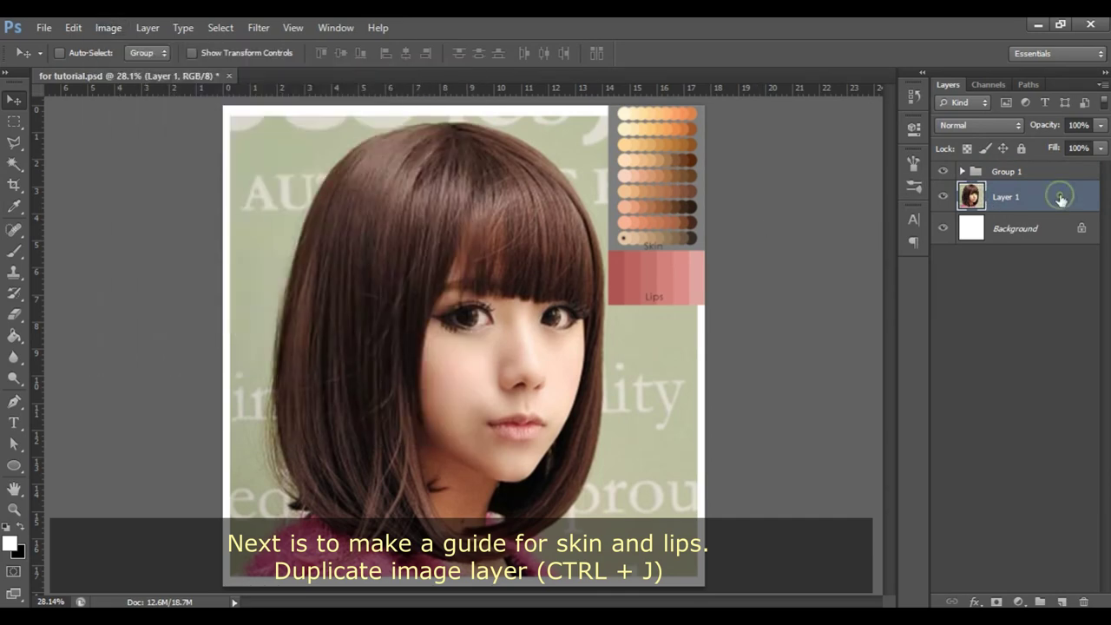
key(ctrl+j)
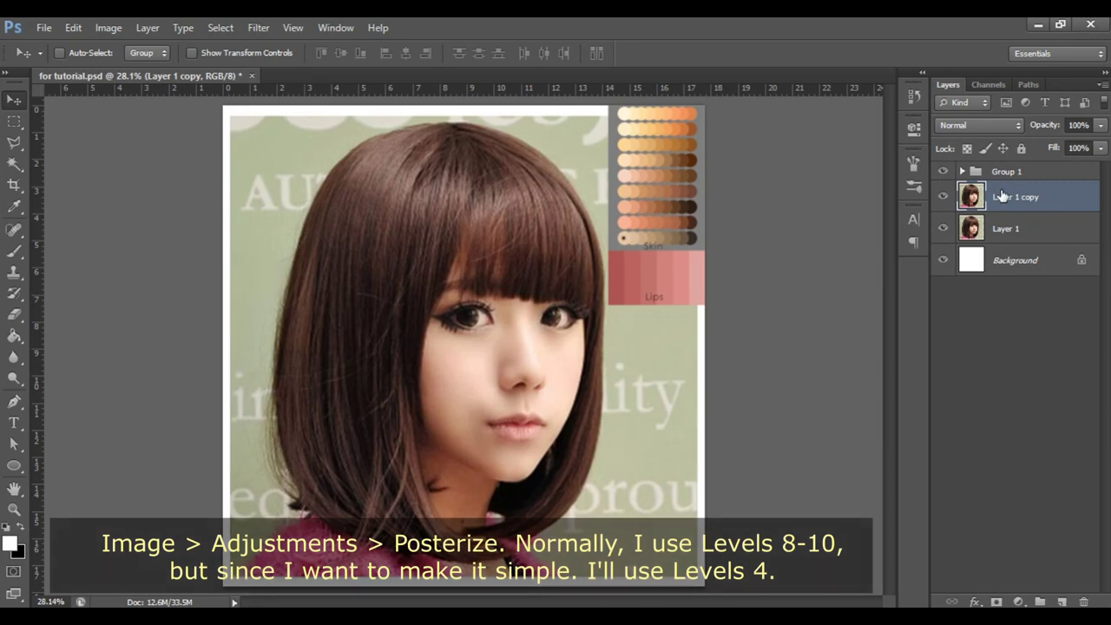
Posterize the photo copy to 4 levels and add an empty layer above it.
click(109, 28)
mouse_move(133, 68)
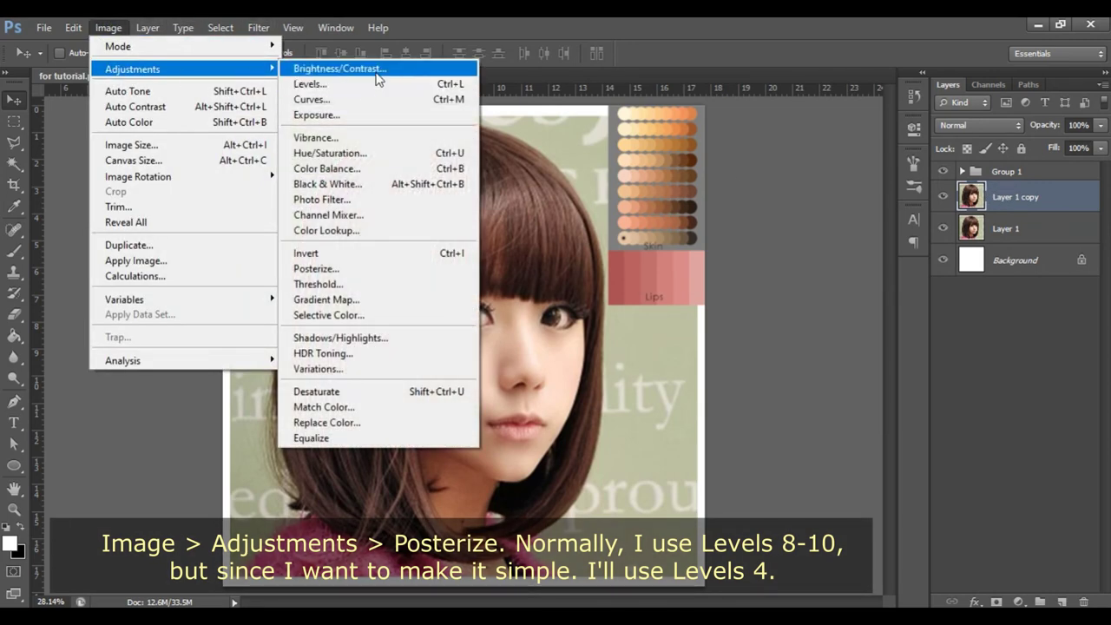
click(335, 269)
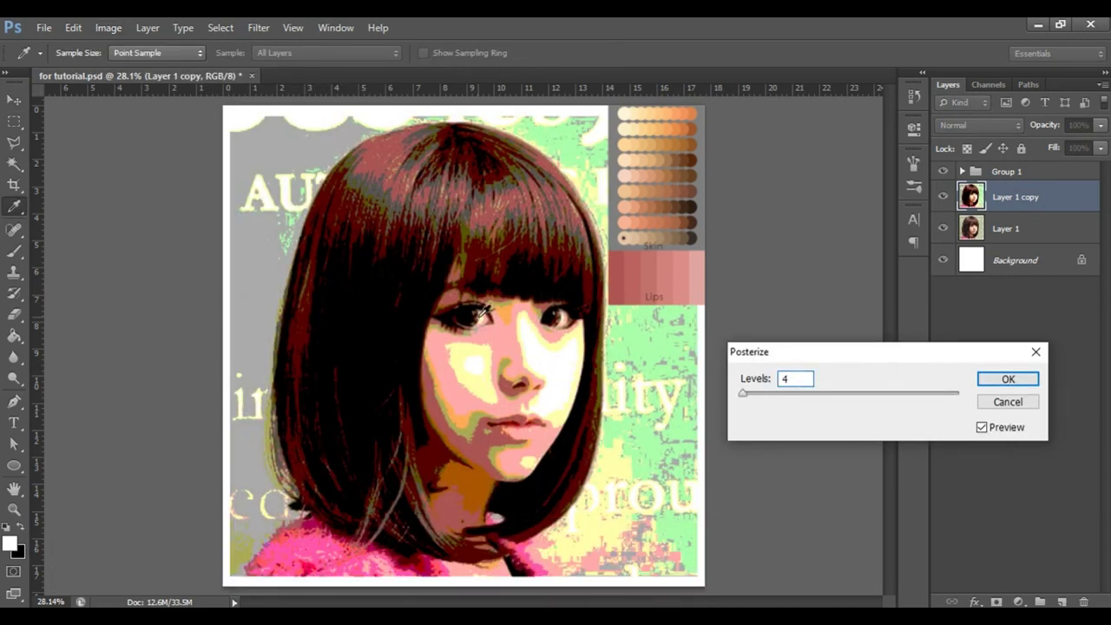
click(981, 384)
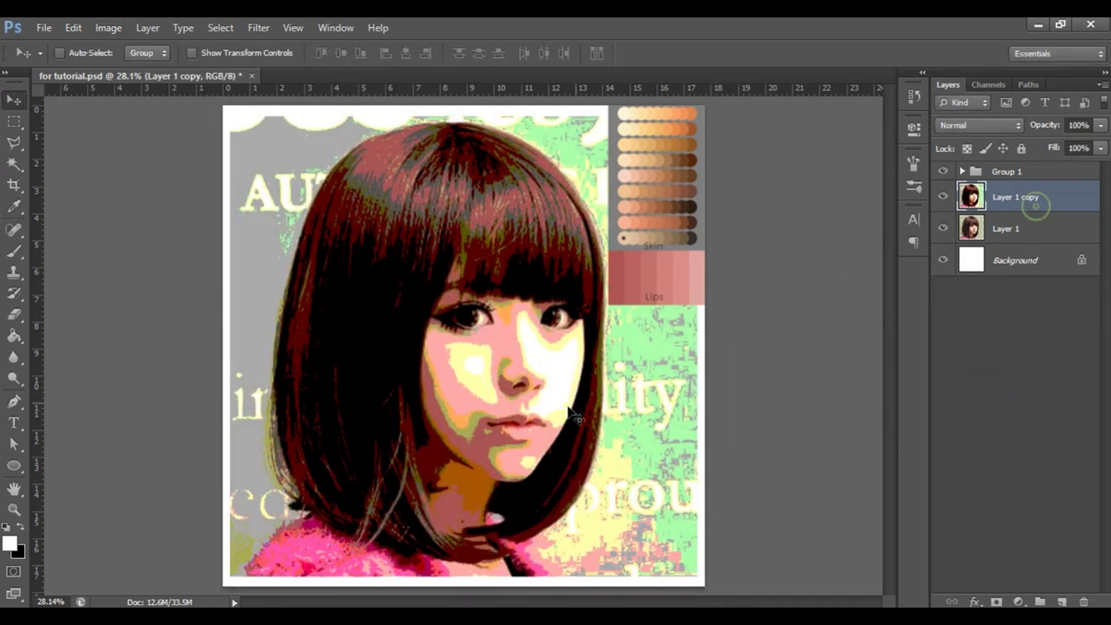
key(z)
drag(546, 370, 619, 351)
click(1062, 601)
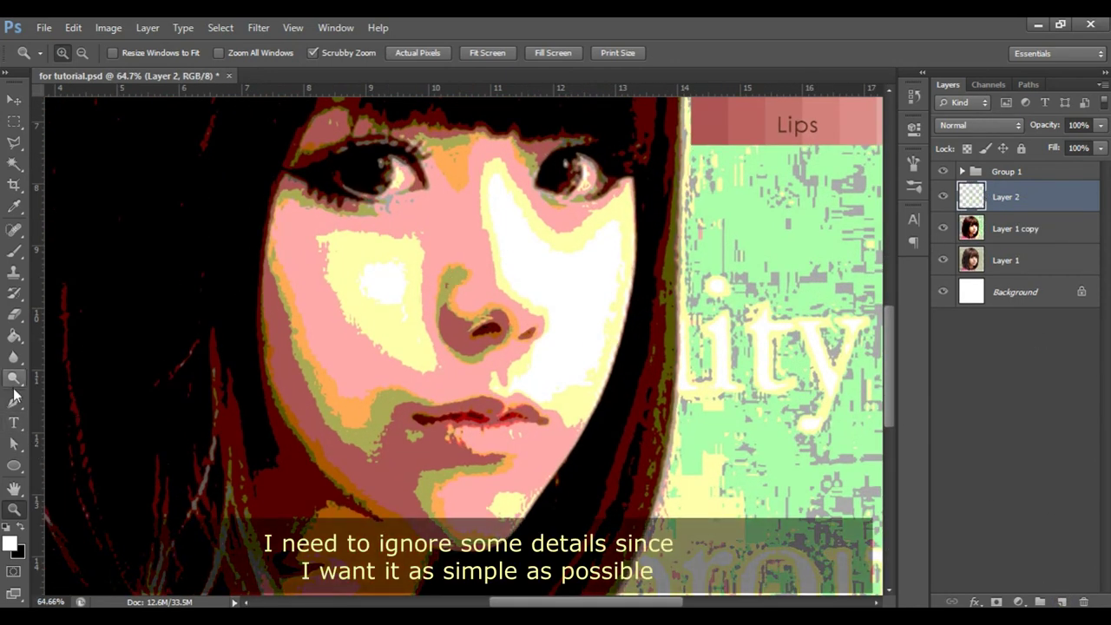
Brush trial marks along and around the nose, comparing against the posterized copy.
key(b)
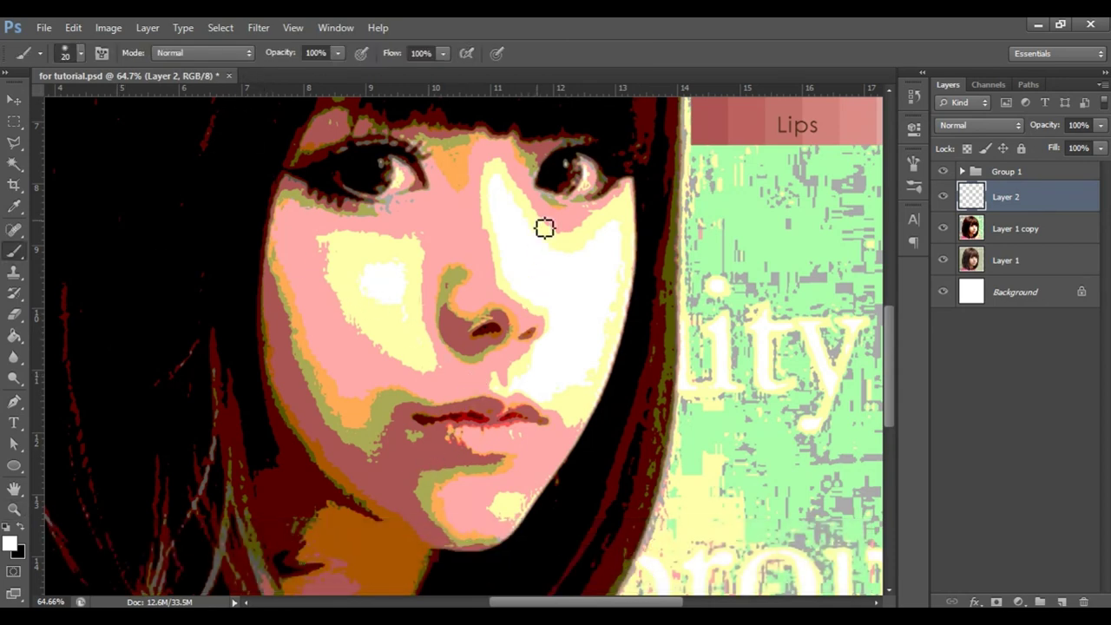
drag(547, 224, 521, 360)
drag(578, 247, 588, 262)
key(ctrl+z)
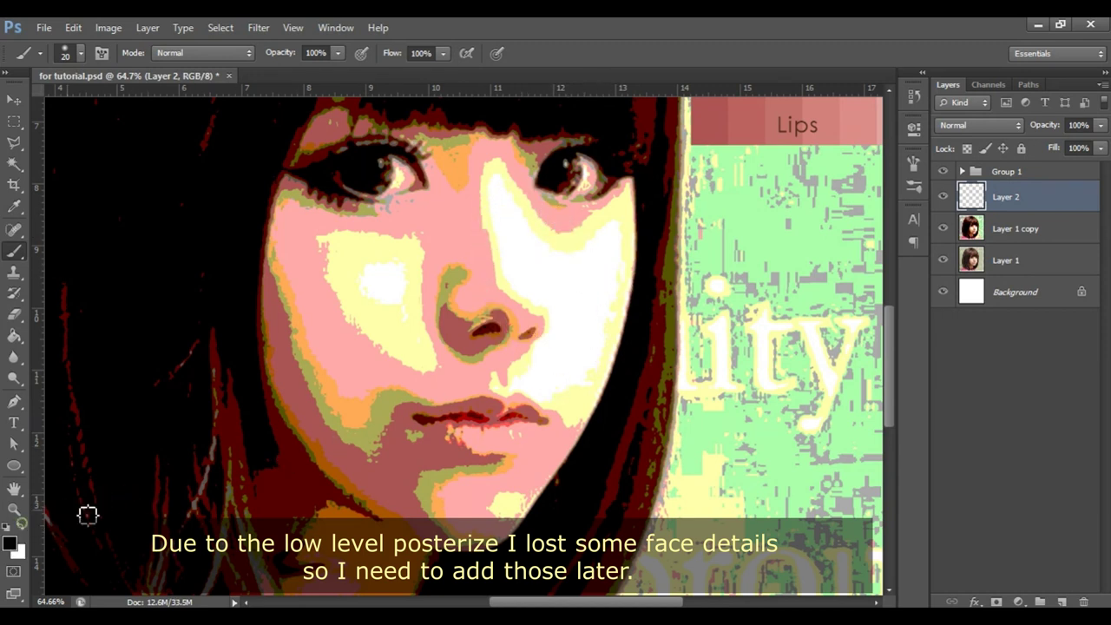
mouse_move(562, 227)
mouse_down()
mouse_move(471, 235)
mouse_move(567, 236)
mouse_up()
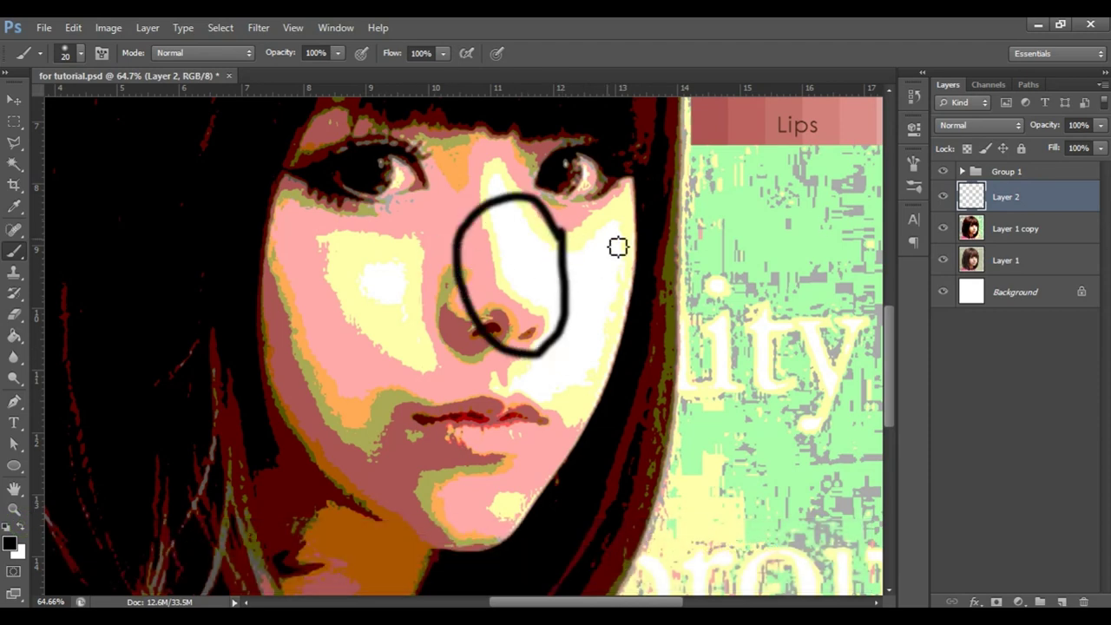
click(943, 229)
click(943, 228)
click(944, 229)
click(944, 229)
Mark the area between nose and lips, then delete the markings layer.
mouse_move(492, 374)
mouse_down()
mouse_move(436, 372)
mouse_move(488, 392)
mouse_up()
key(x)
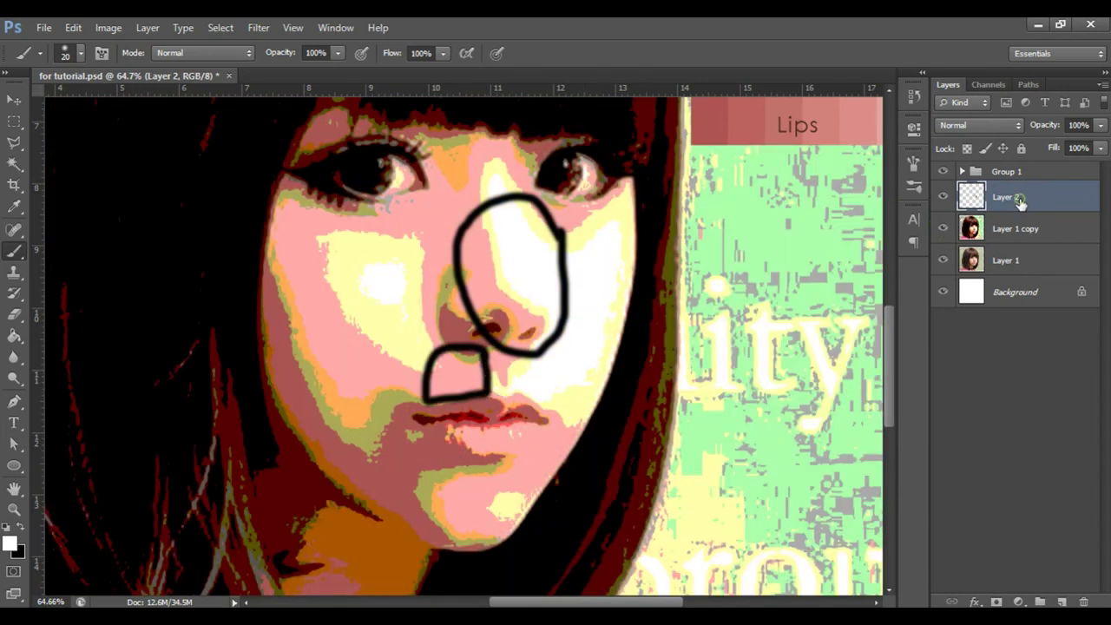
key(Delete)
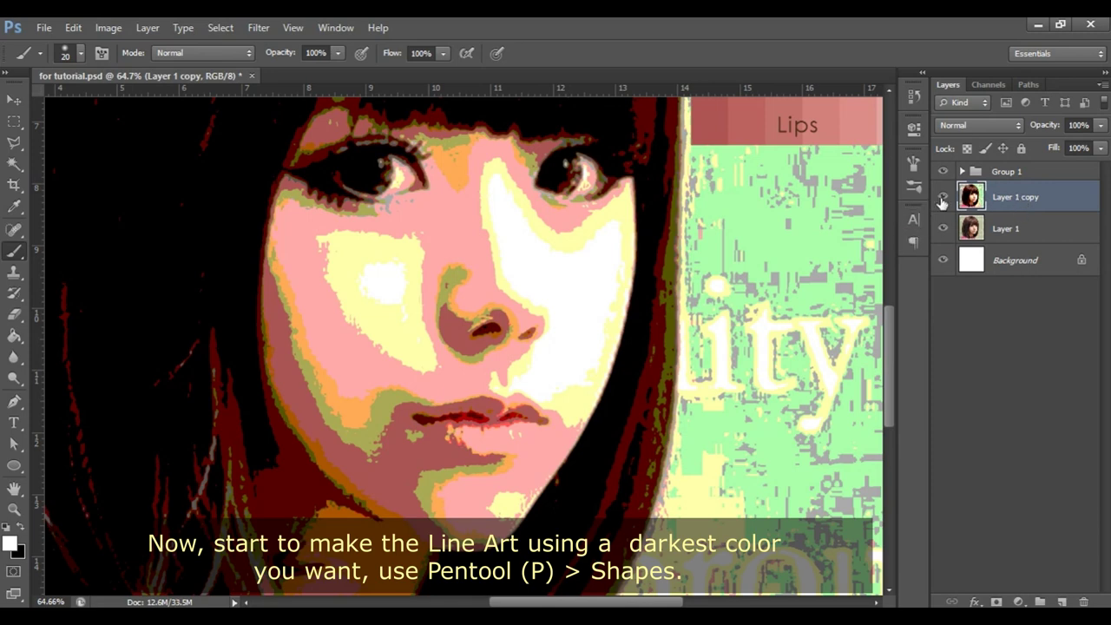
Hide the posterized copy, select Group 1 and fit the whole image on screen.
click(943, 197)
click(1030, 173)
key(ctrl+0)
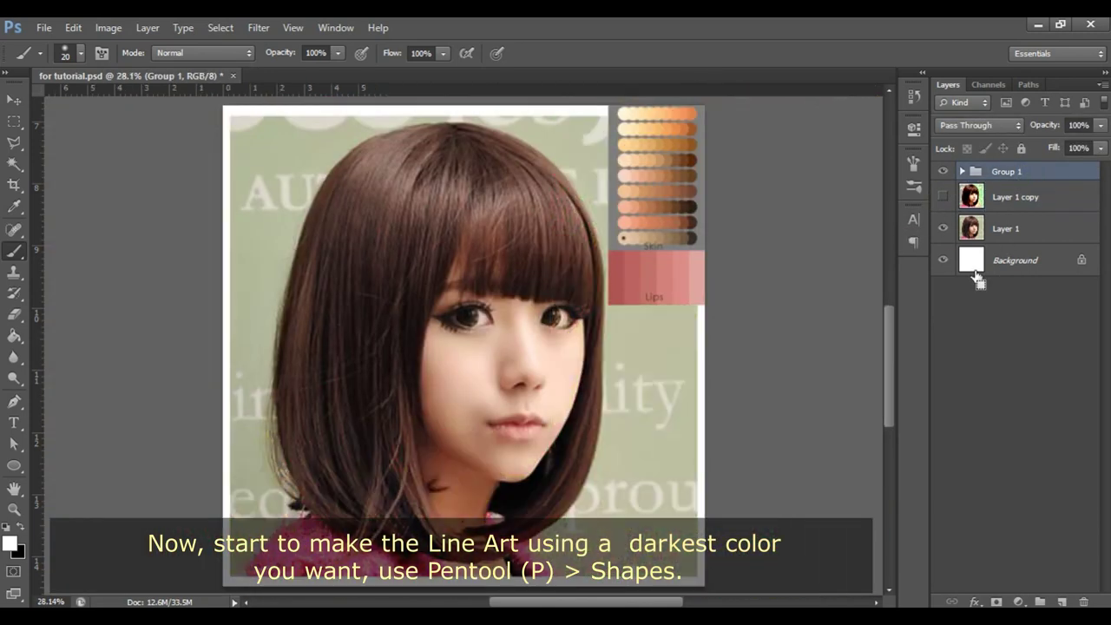
Select the Background layer and set the Pen tool to Shape mode, checking the fill colour.
click(998, 264)
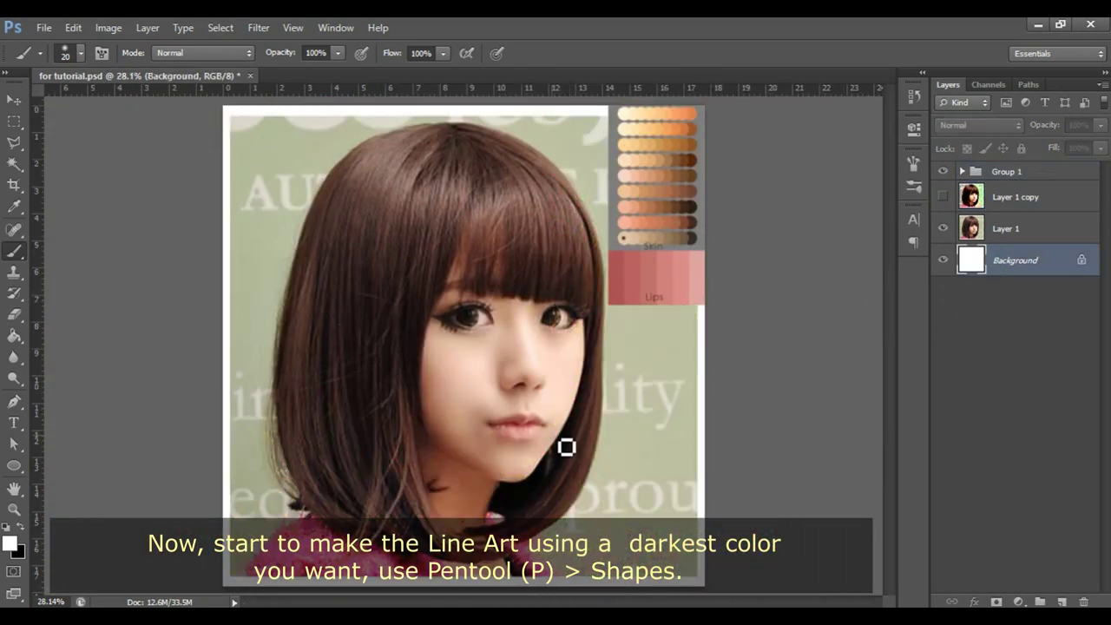
key(z)
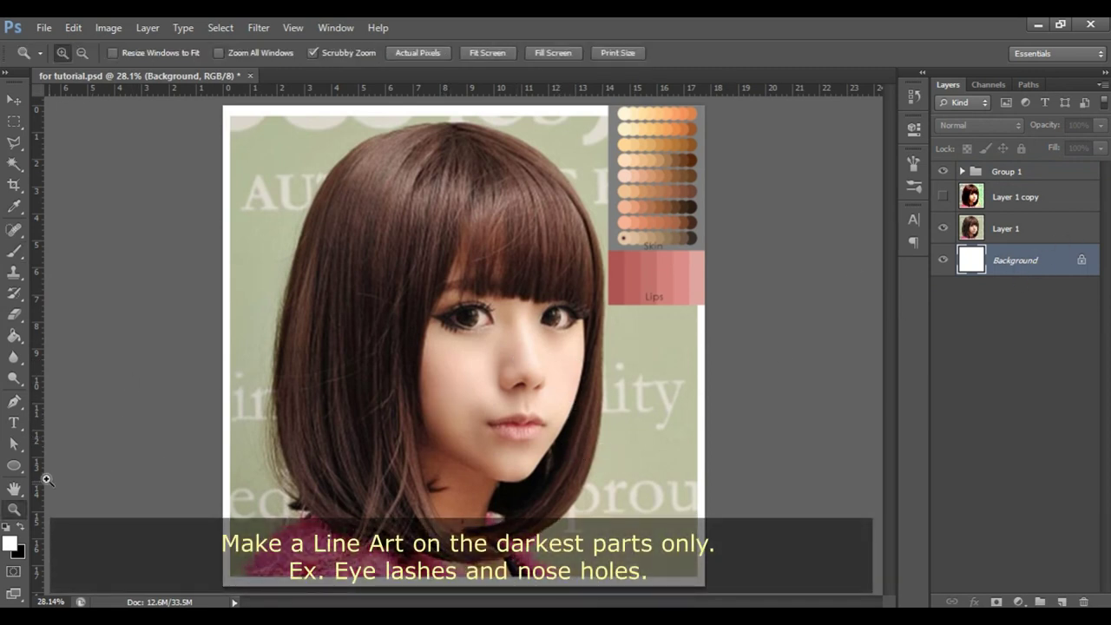
click(14, 401)
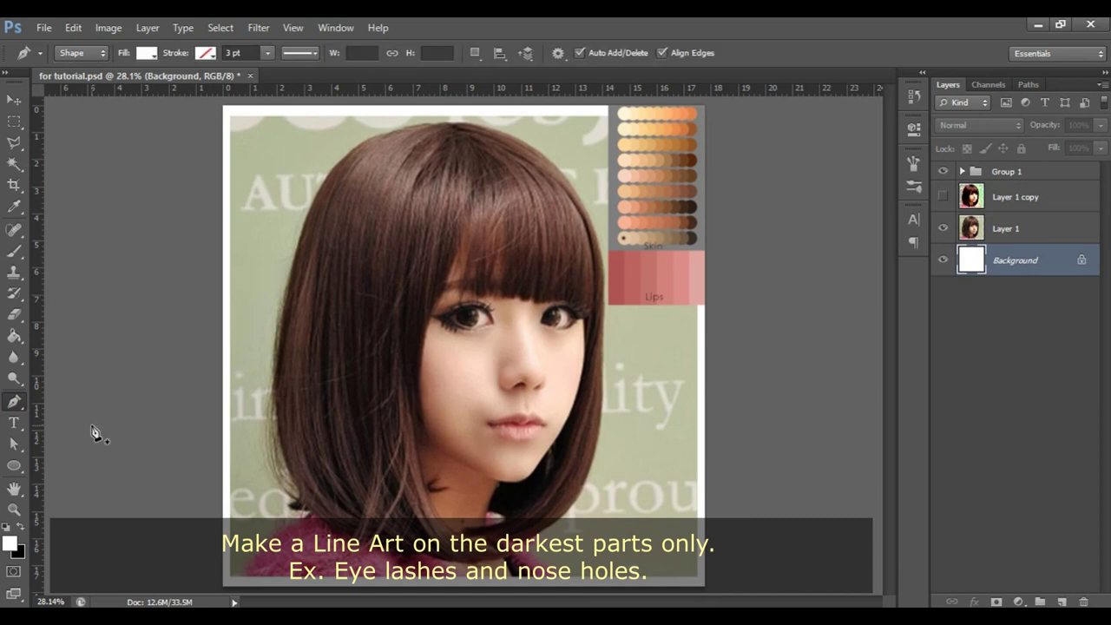
click(151, 52)
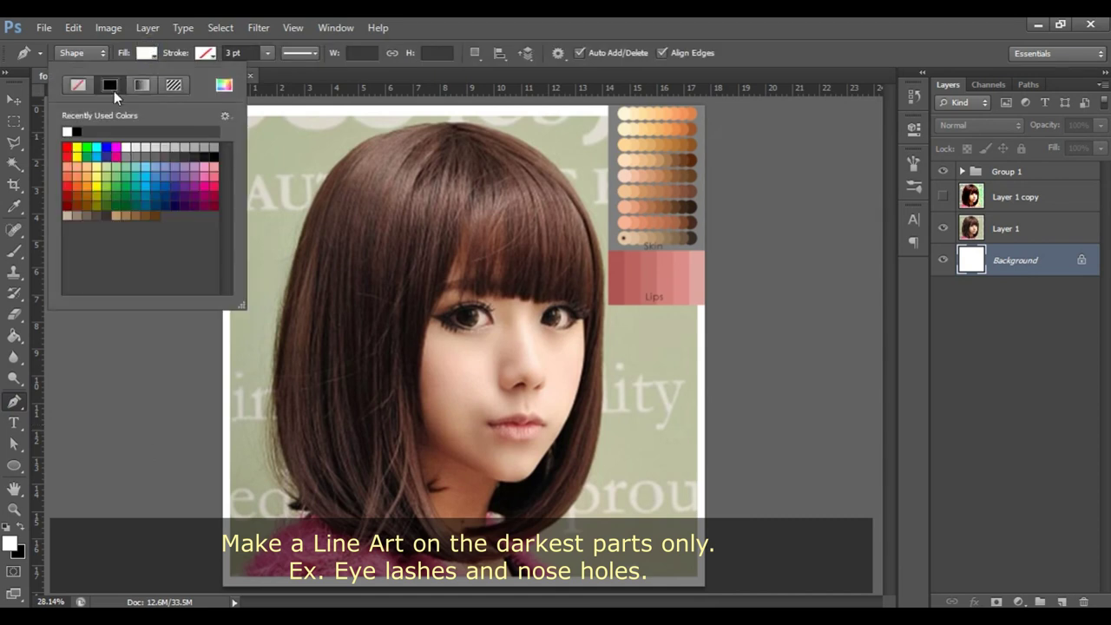
click(1022, 259)
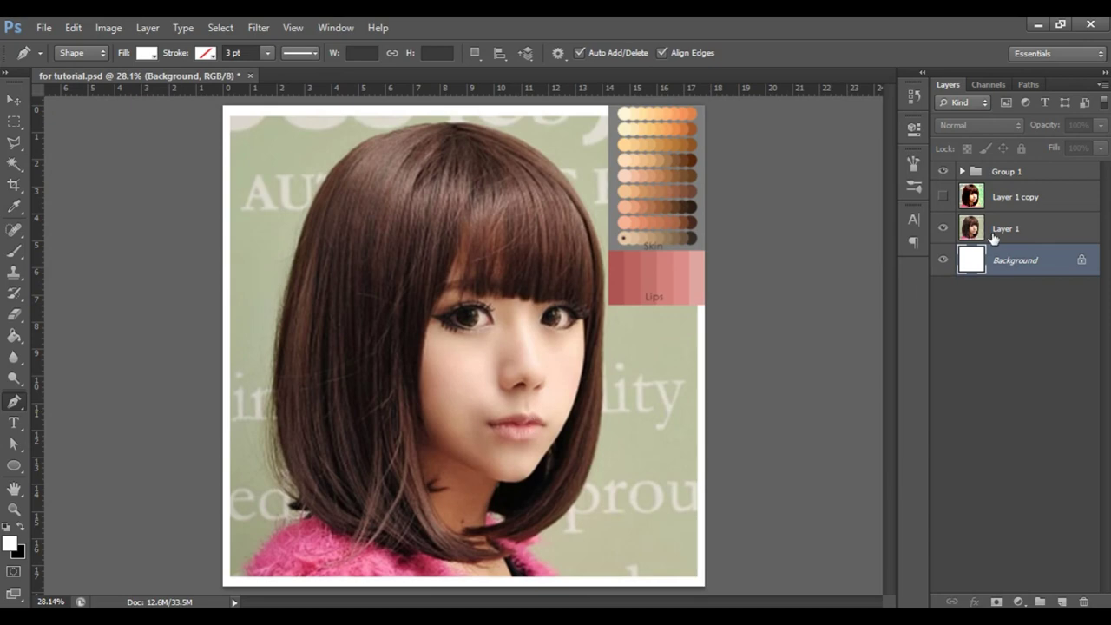
Zoom in close on the left eye with the Background layer selected.
click(998, 238)
click(1002, 261)
key(z)
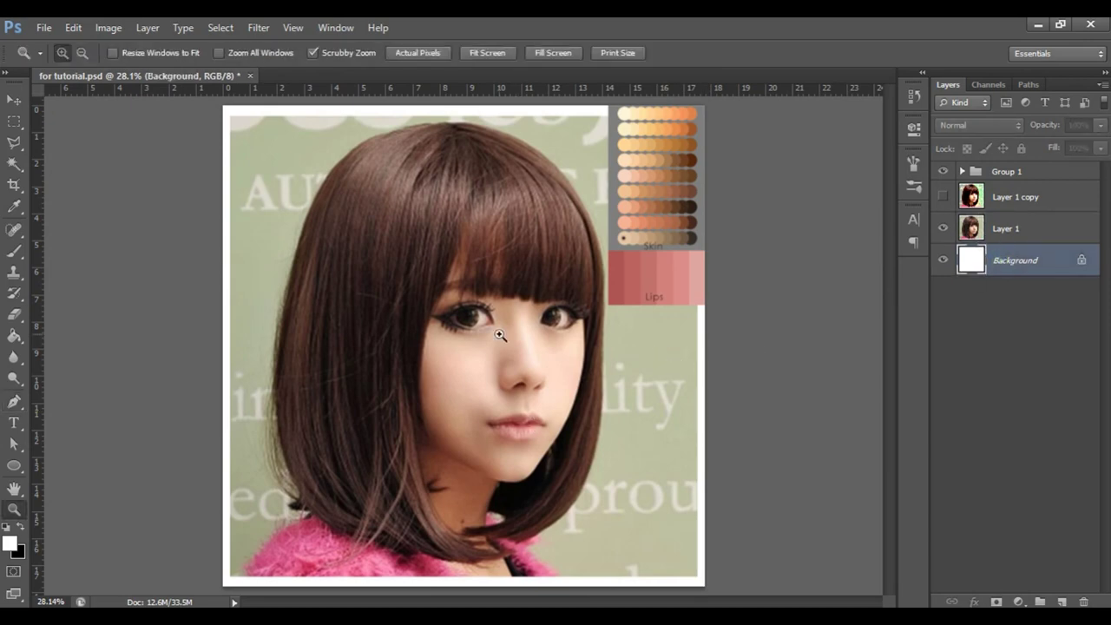
click(501, 323)
drag(446, 285, 509, 297)
key(p)
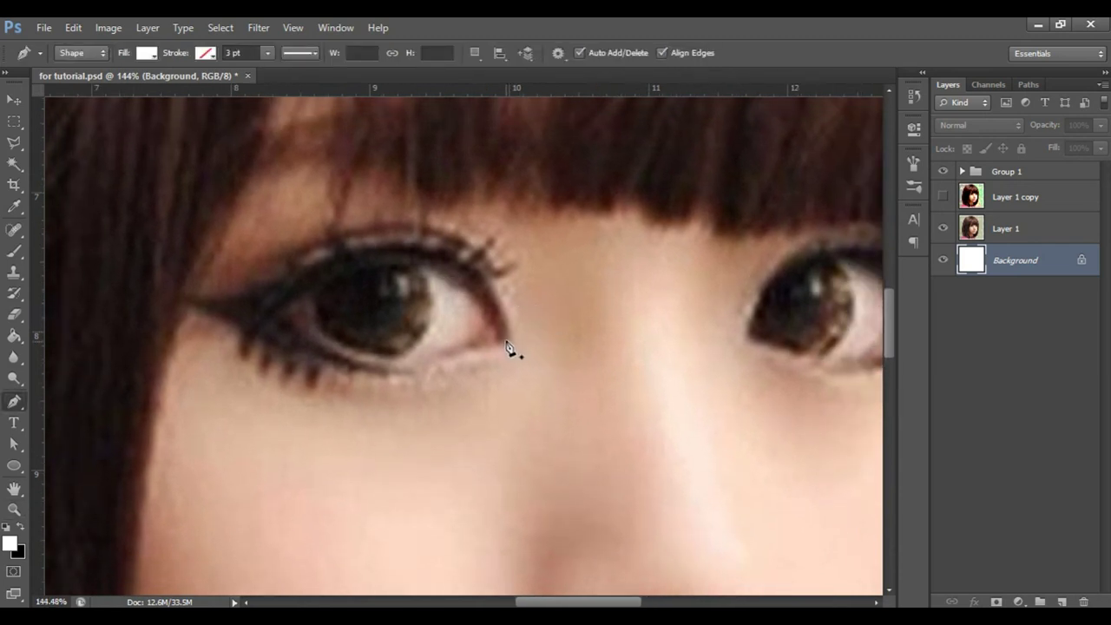
Start the left eye's lash shape, zigzagging anchors along the upper lashes to the inner end.
click(507, 341)
drag(474, 265, 518, 272)
click(518, 260)
click(500, 252)
click(478, 272)
click(458, 261)
click(445, 252)
click(463, 209)
click(439, 233)
click(423, 248)
click(423, 203)
click(401, 218)
click(377, 211)
click(362, 233)
click(355, 250)
click(320, 208)
Trace the eyeliner wing tip and lower lashes, then close the left eye's lash path.
click(286, 250)
click(274, 245)
click(303, 268)
click(292, 282)
click(243, 279)
click(278, 292)
click(176, 290)
click(244, 327)
click(260, 368)
click(279, 379)
click(289, 347)
click(305, 349)
click(308, 383)
click(317, 358)
click(326, 380)
click(340, 363)
click(392, 369)
click(287, 327)
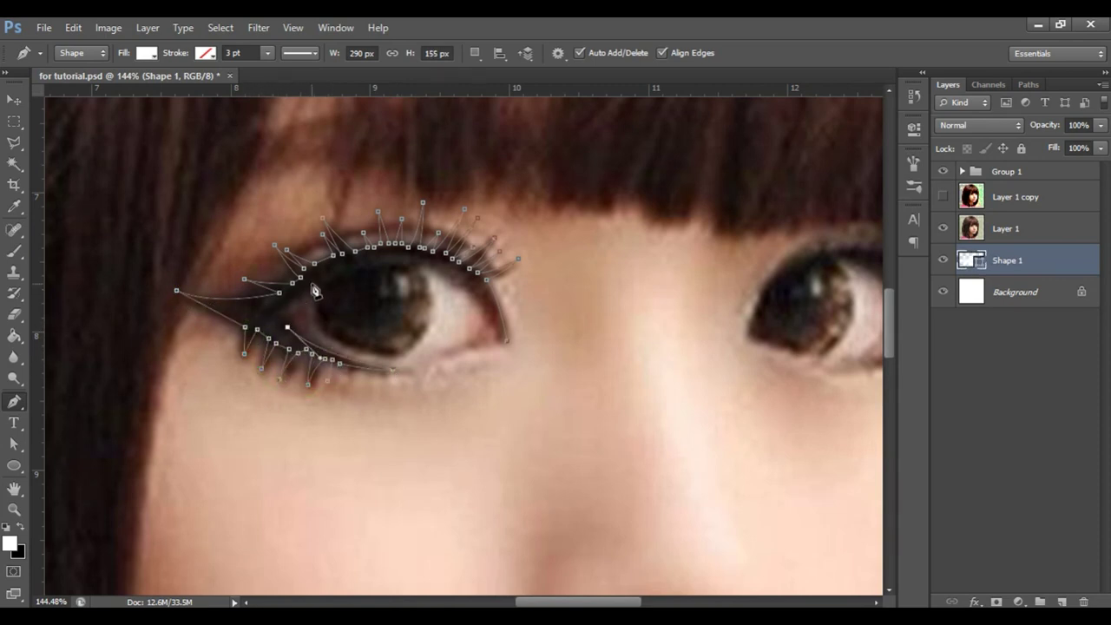
drag(510, 324, 464, 353)
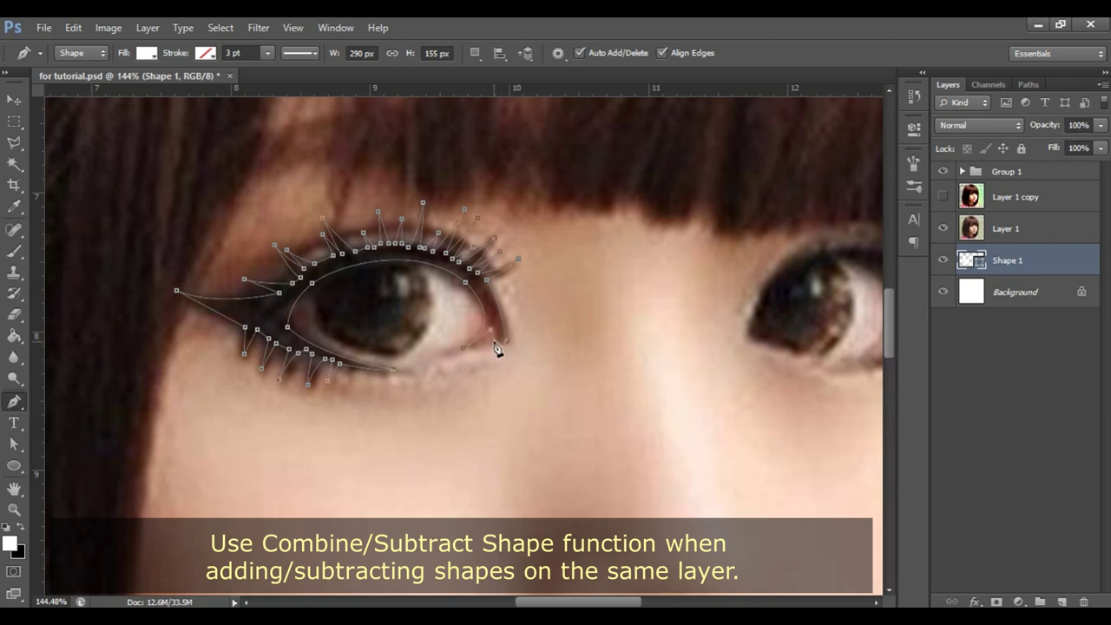
key(Return)
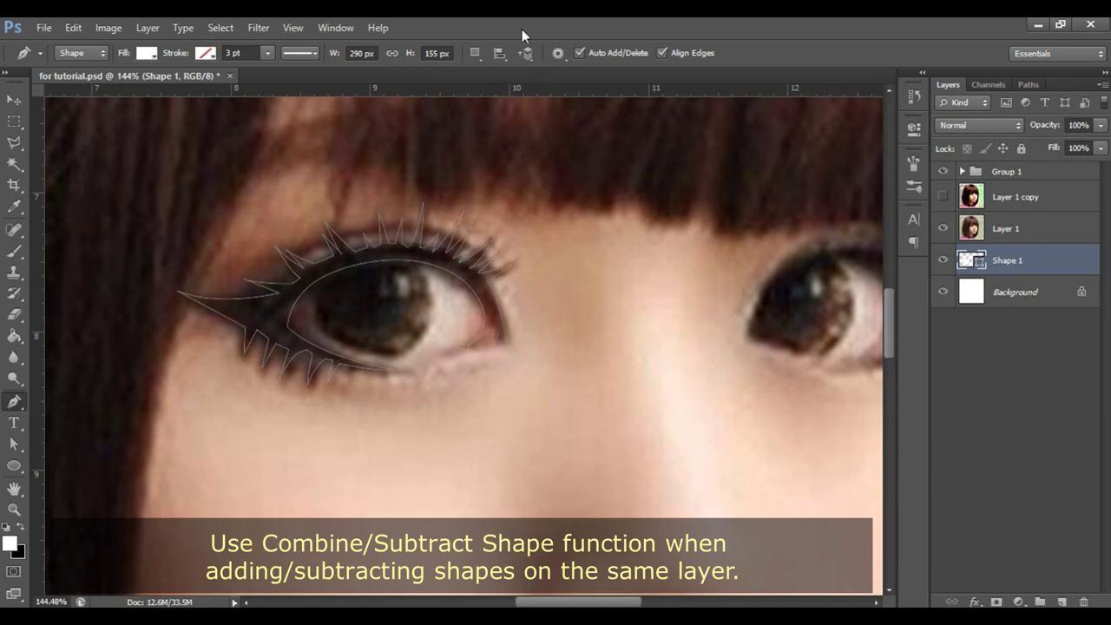
Set new shapes to combine with the lash shape and start another along the upper lid.
click(474, 54)
click(521, 89)
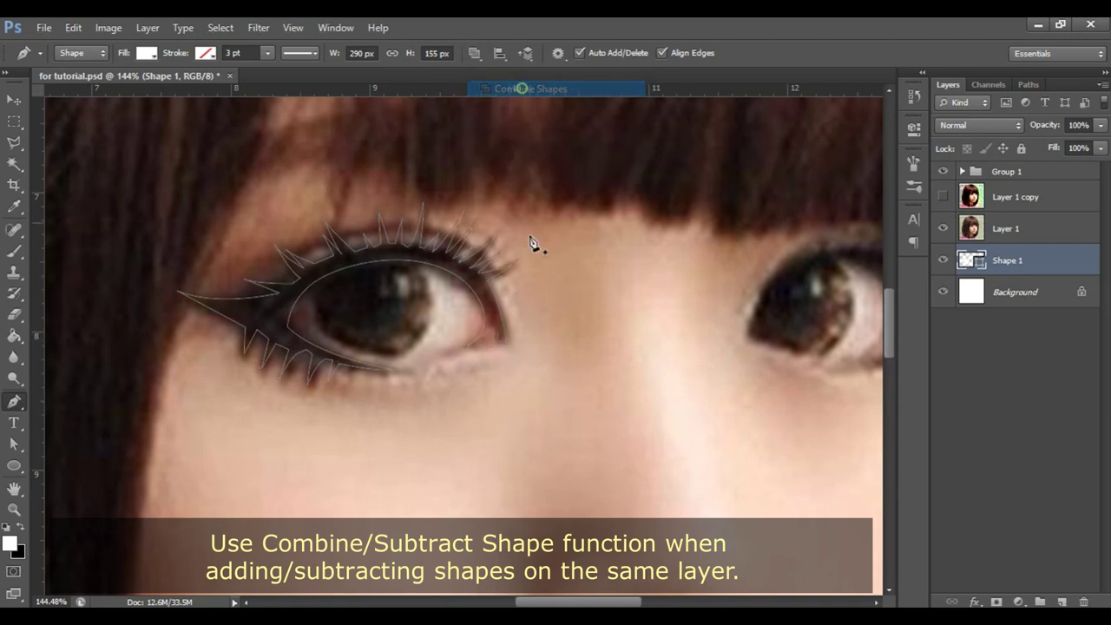
click(504, 282)
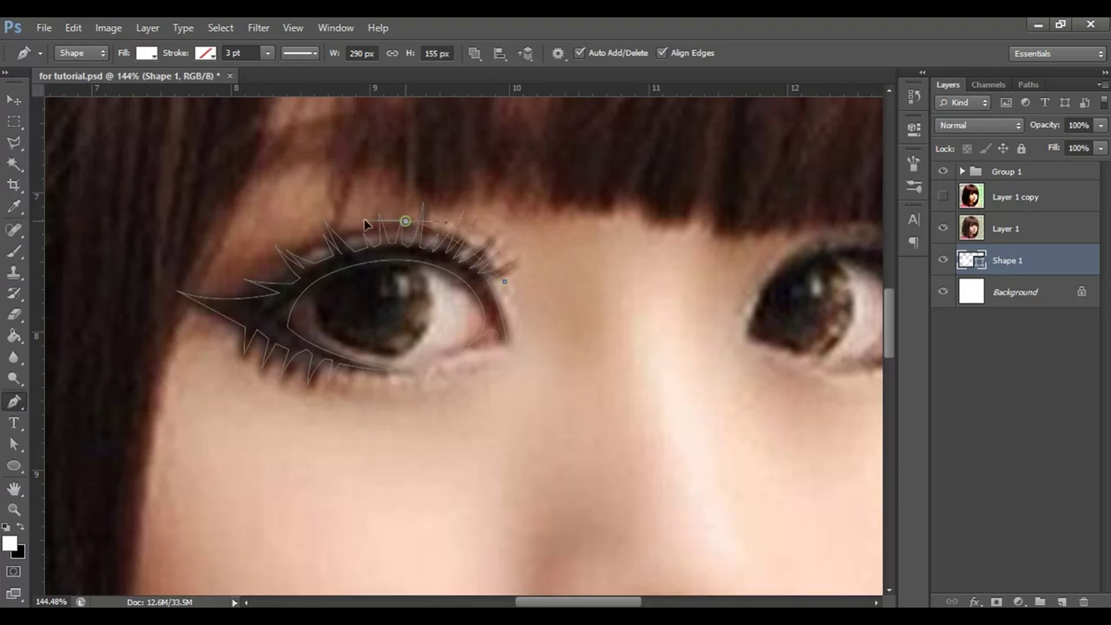
click(272, 282)
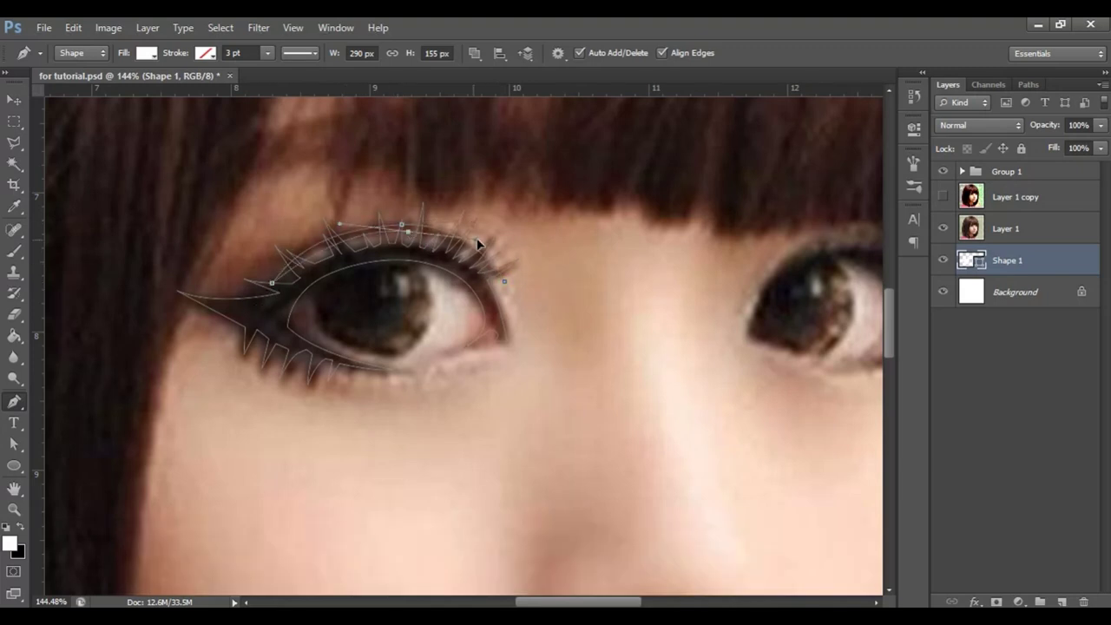
Trace the right eye's zigzag upper and lower lashes and close its outline.
drag(591, 327, 298, 307)
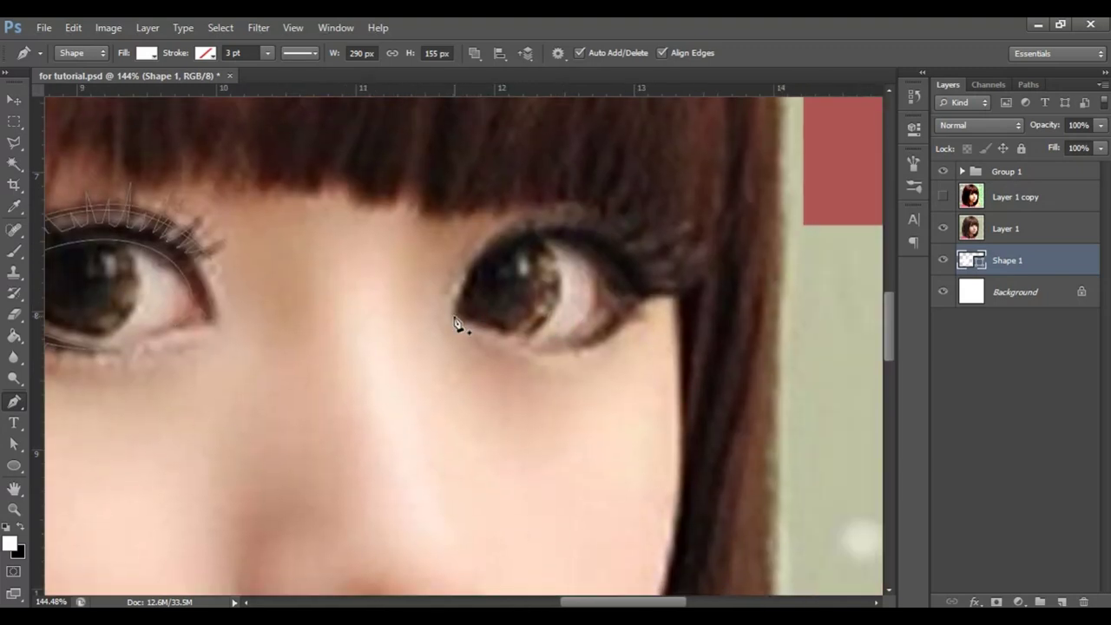
click(453, 317)
drag(519, 226, 535, 214)
click(578, 226)
click(596, 205)
click(586, 232)
click(610, 211)
click(598, 234)
click(649, 221)
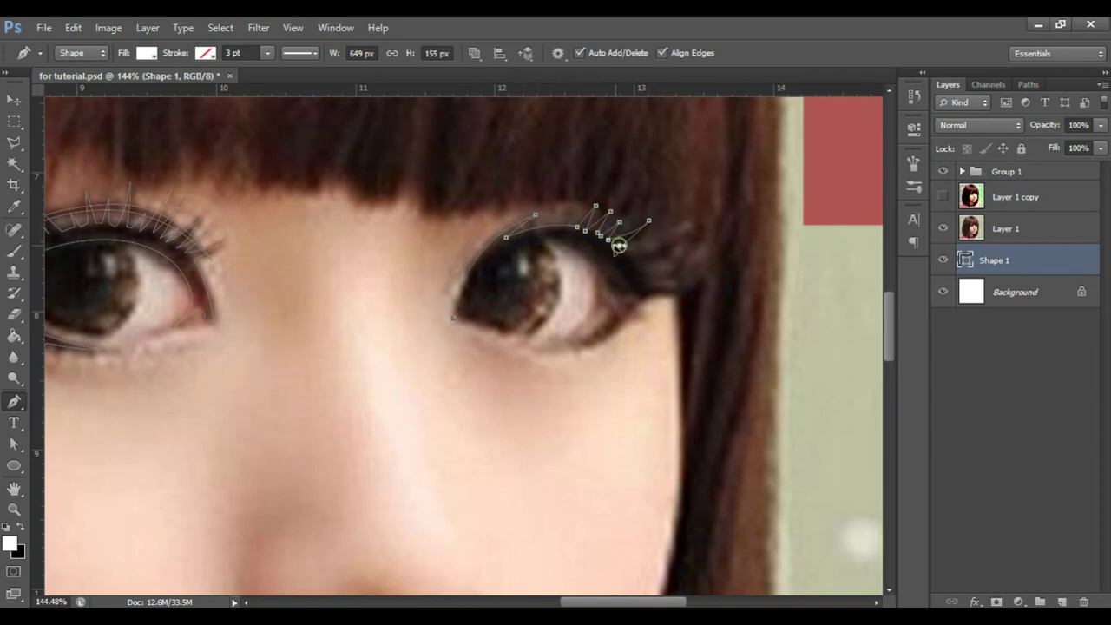
click(687, 267)
click(646, 276)
click(667, 275)
click(647, 285)
click(688, 289)
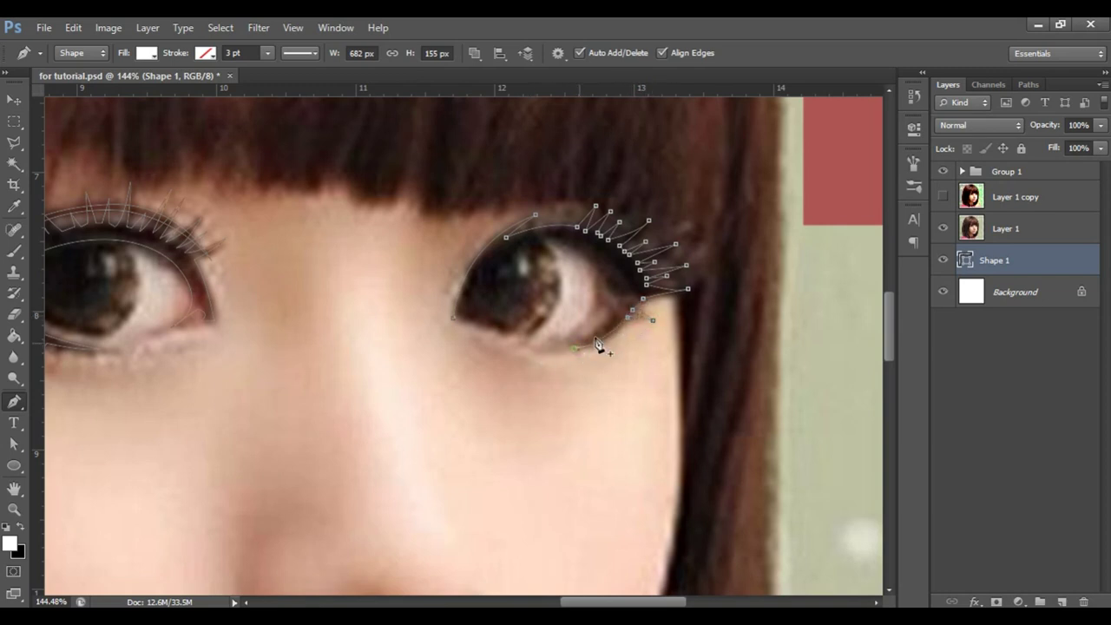
drag(457, 312, 459, 322)
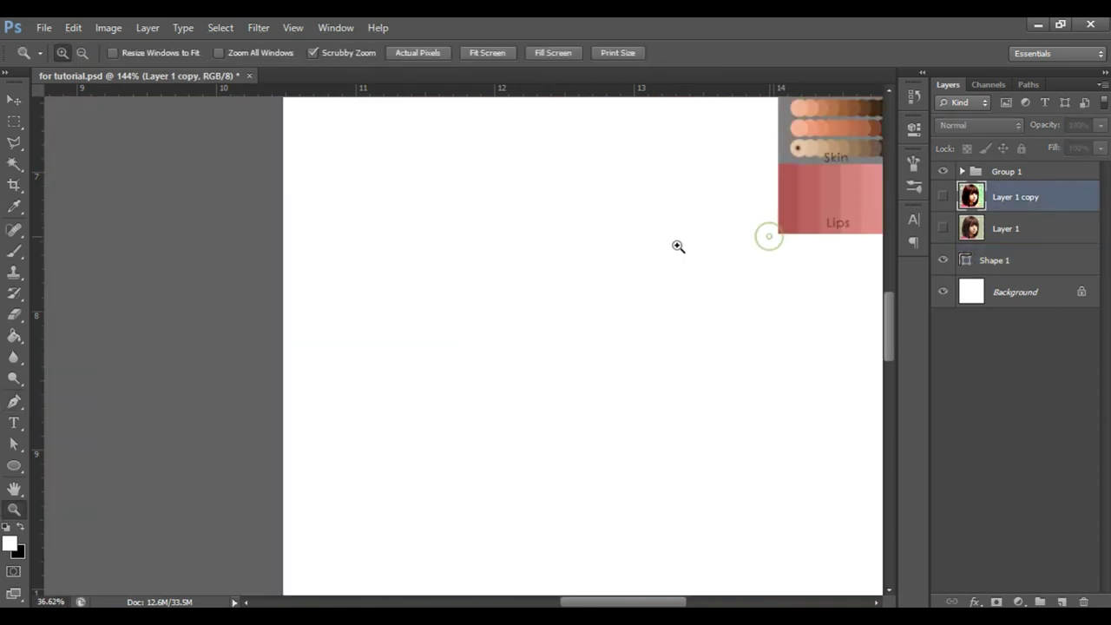
Fill the eye shapes with near-black dark red #1a0303.
text(10)
click(884, 448)
click(816, 535)
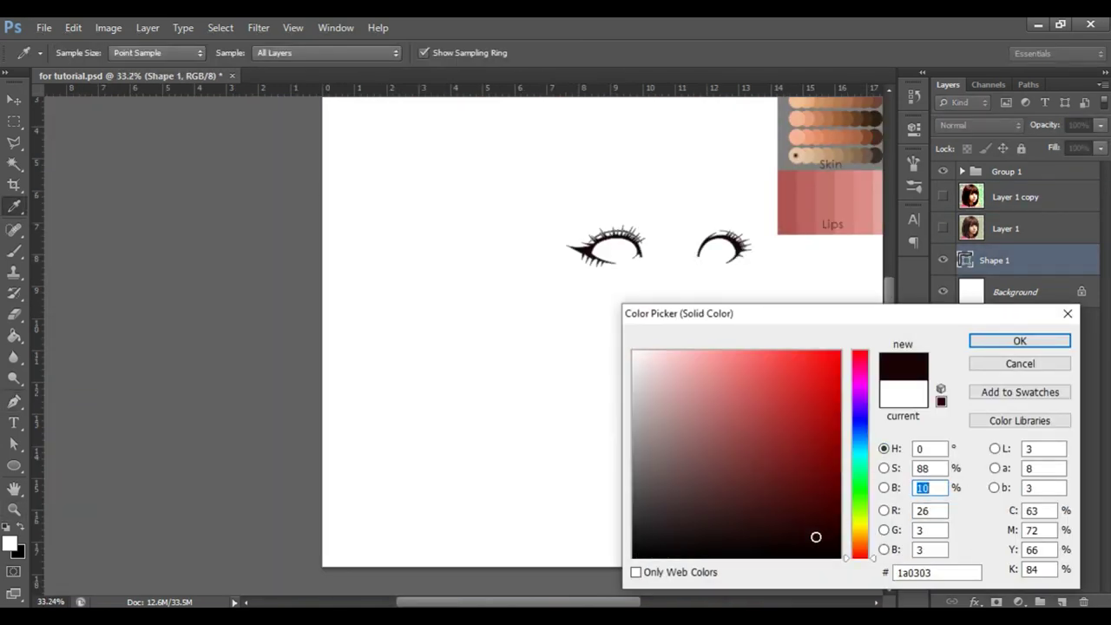
click(1019, 340)
Show the reference photo again, select Shape 1 and begin tracing a dark nostril shape.
click(1015, 197)
key(z)
scroll(588, 355, up, 2)
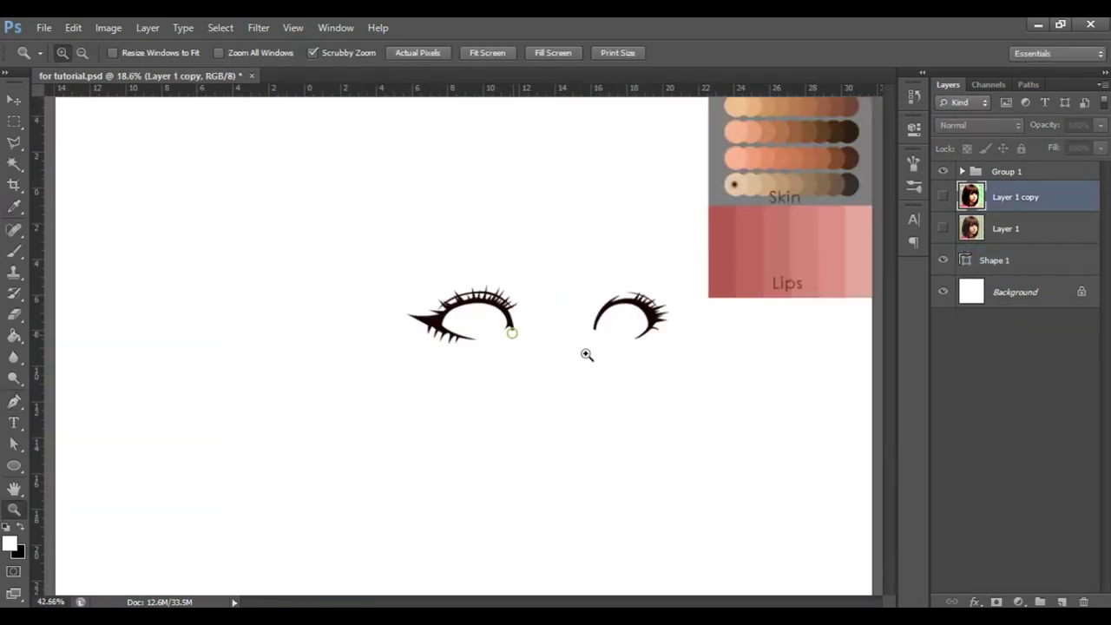
click(942, 228)
click(994, 260)
scroll(481, 373, up, 5)
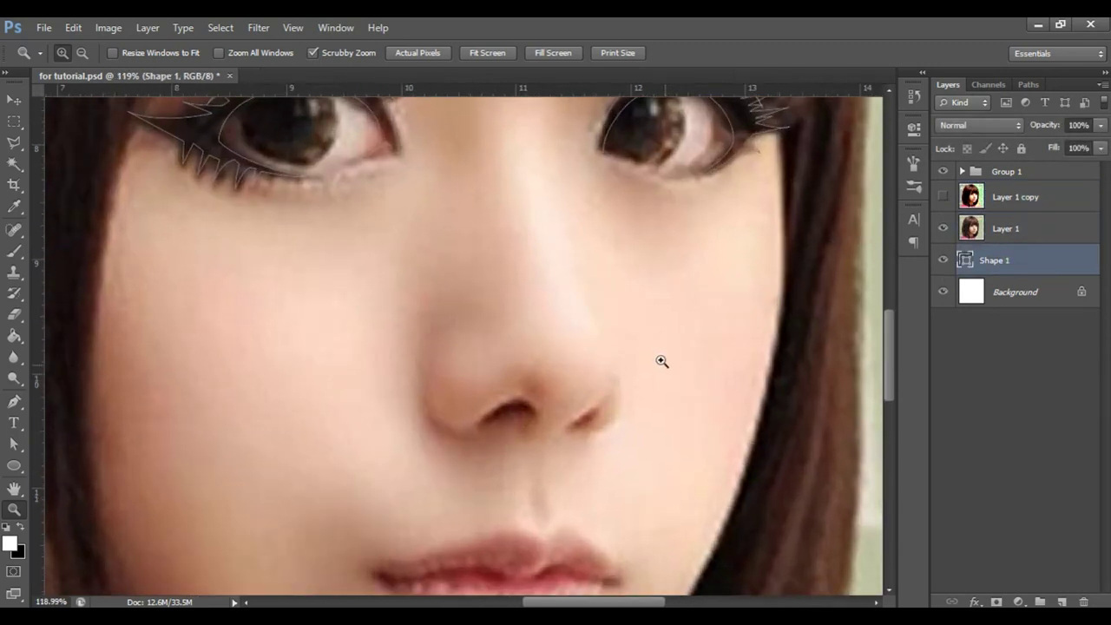
key(p)
click(473, 427)
click(505, 405)
Finish the nostril shape and trace the dark line between the lips.
click(523, 417)
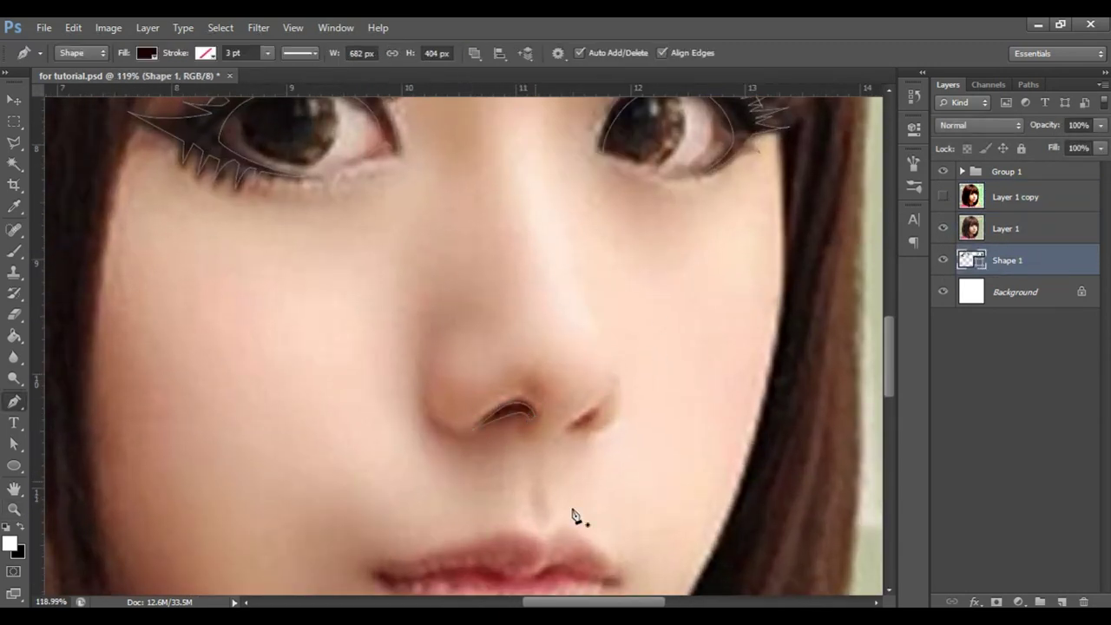
scroll(536, 445, down, 3)
click(378, 444)
click(403, 451)
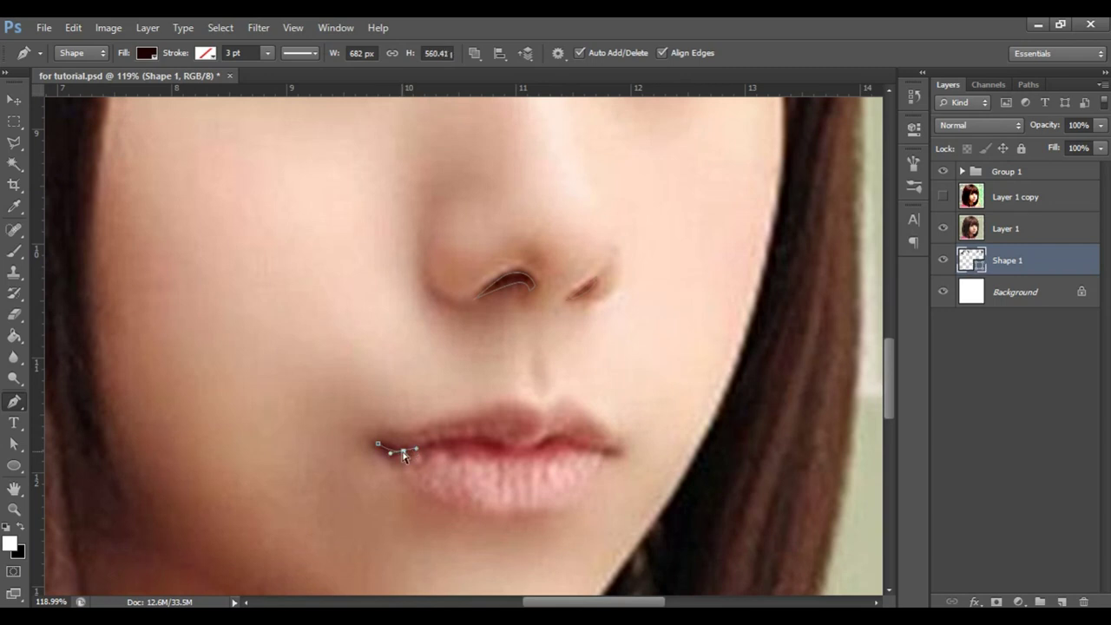
click(453, 441)
click(509, 449)
click(391, 455)
click(535, 448)
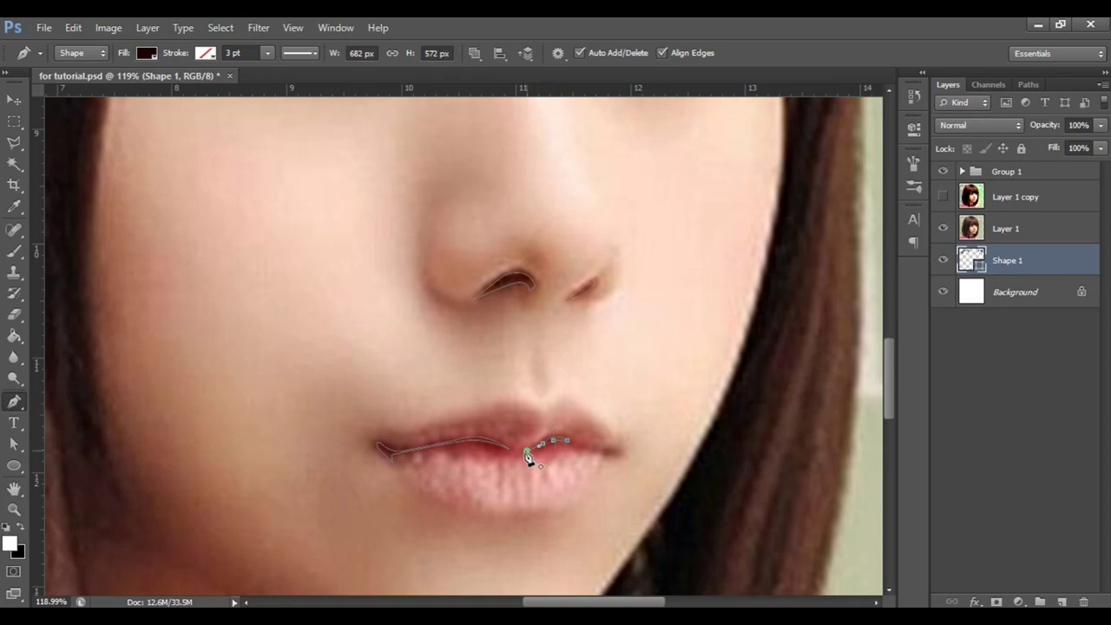
Trace the right jaw edge from the neck, past the chin, up to the cheek.
scroll(621, 460, up, 2)
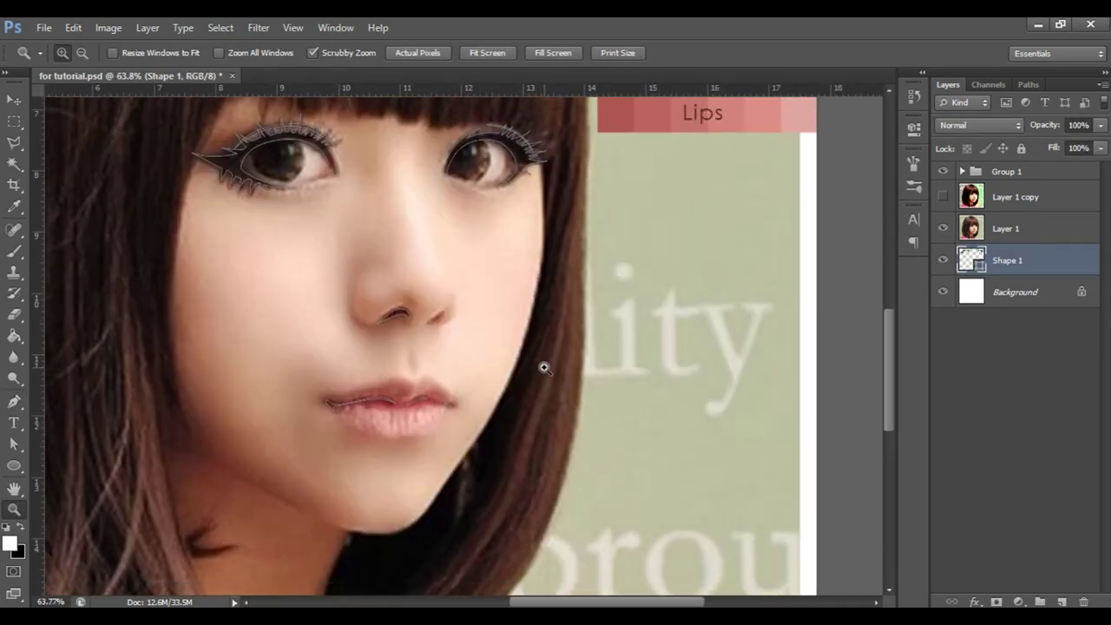
scroll(544, 368, down, 1)
scroll(544, 368, down, 3)
key(p)
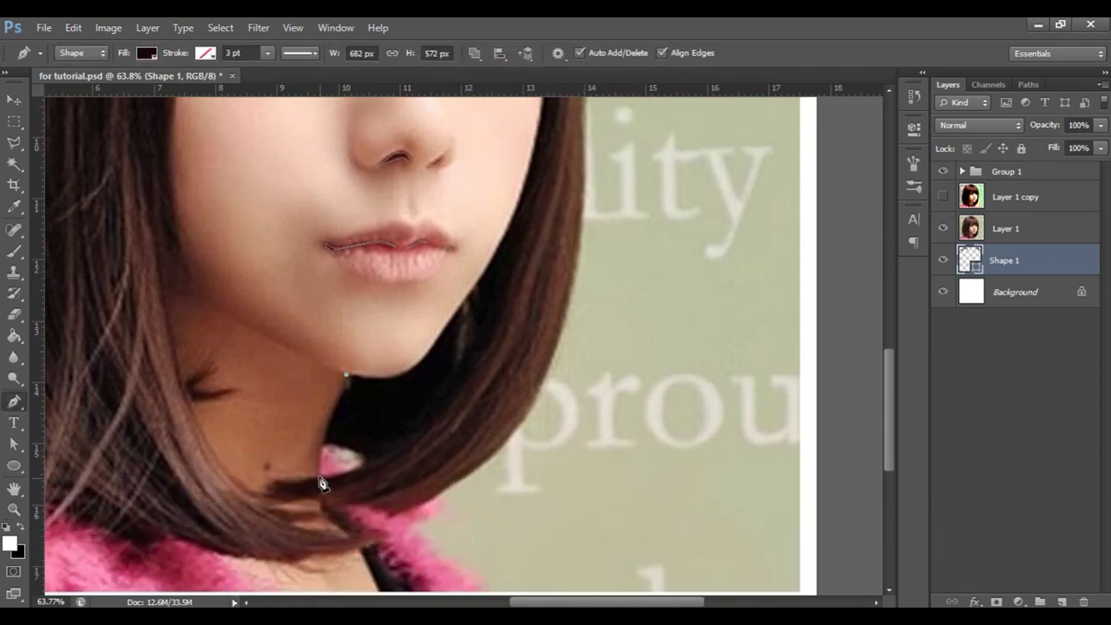
mouse_move(347, 375)
mouse_down()
mouse_move(372, 367)
mouse_move(440, 405)
mouse_up()
drag(395, 363, 538, 271)
scroll(659, 409, up, 2)
scroll(504, 266, right, 3)
scroll(579, 366, up, 3)
scroll(579, 366, down, 5)
drag(566, 295, 571, 203)
scroll(566, 216, up, 4)
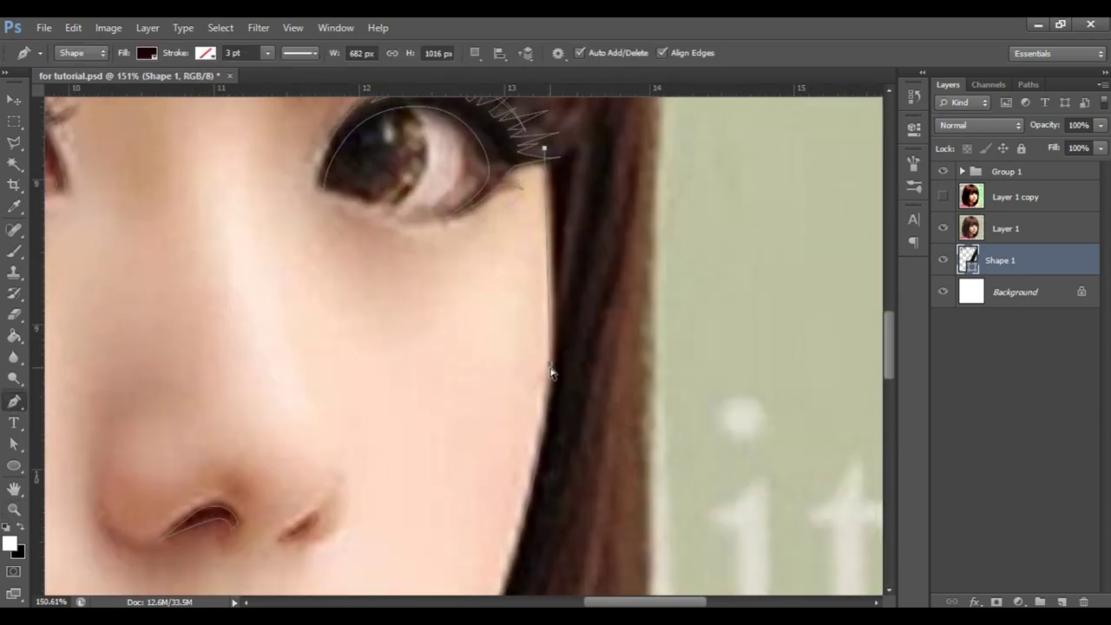
alt+click(556, 341)
Refine the jaw contour by removing extra handles and adding points on the curve.
scroll(592, 357, down, 3)
drag(510, 409, 547, 333)
scroll(547, 332, down, 3)
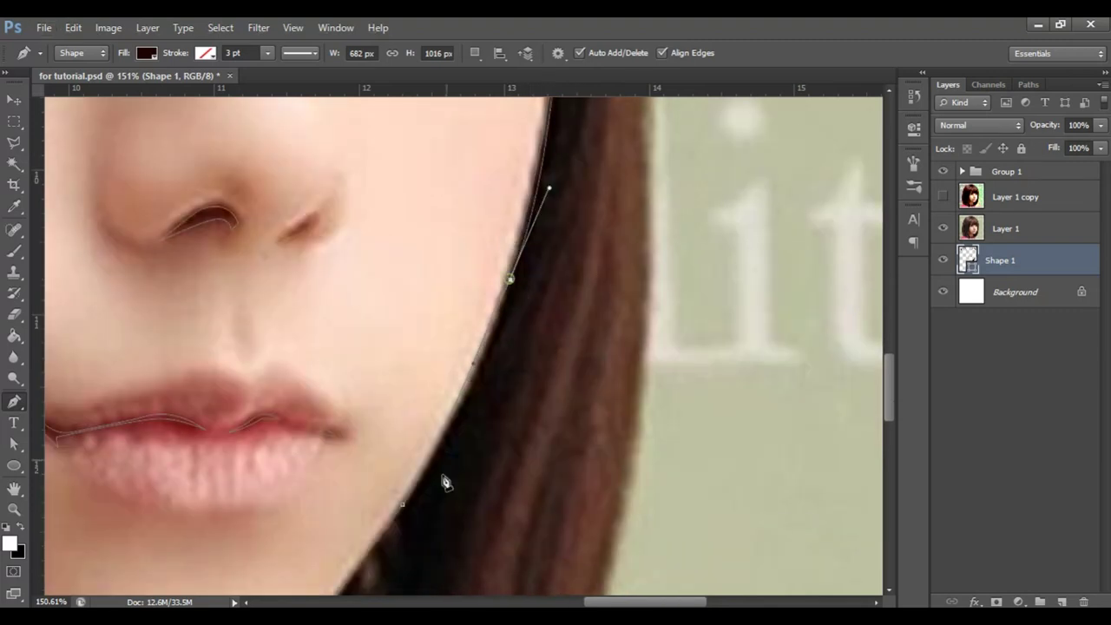
drag(409, 509, 364, 576)
scroll(495, 433, down, 1)
scroll(496, 433, down, 2)
scroll(408, 363, down, 2)
alt+click(409, 242)
drag(391, 483, 616, 394)
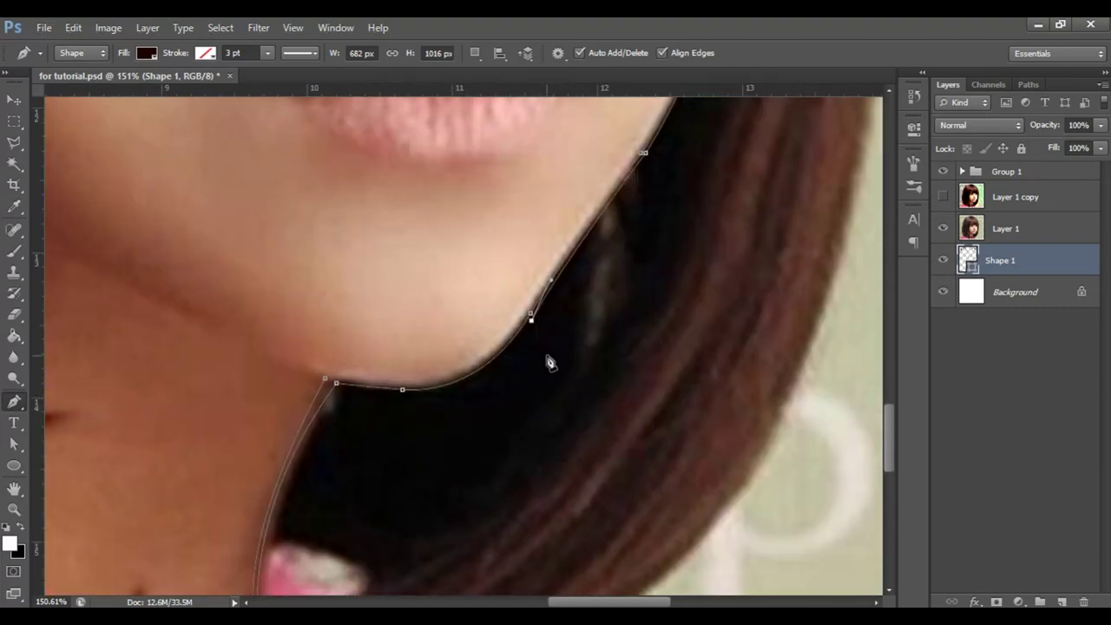
scroll(548, 359, down, 2)
mouse_move(331, 316)
mouse_down()
mouse_move(224, 454)
mouse_move(228, 483)
mouse_up()
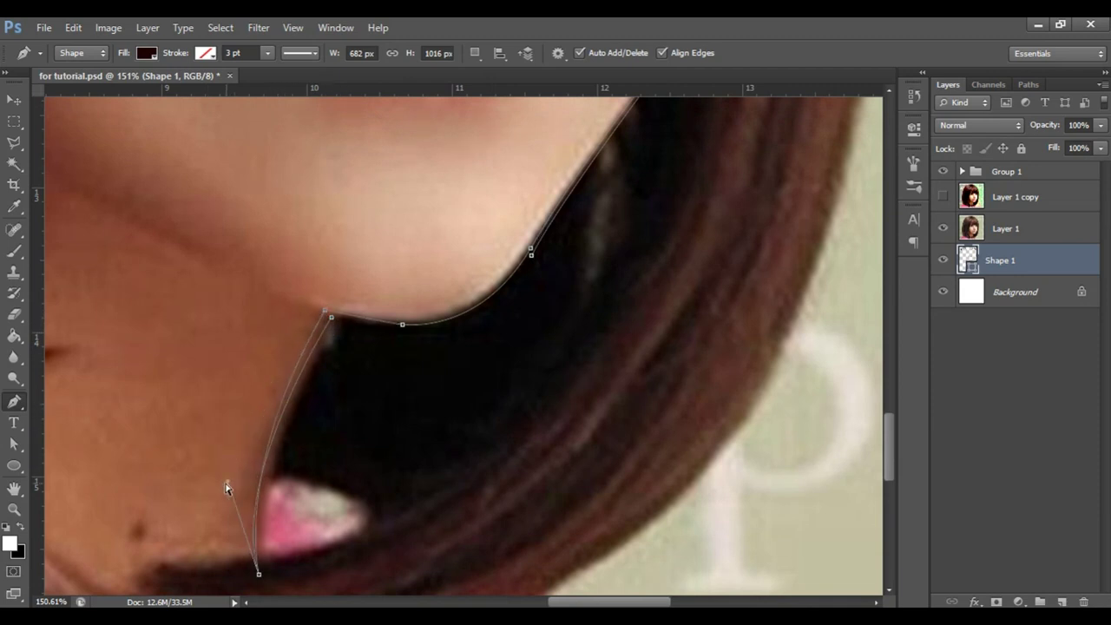
alt+click(330, 318)
click(440, 330)
click(331, 319)
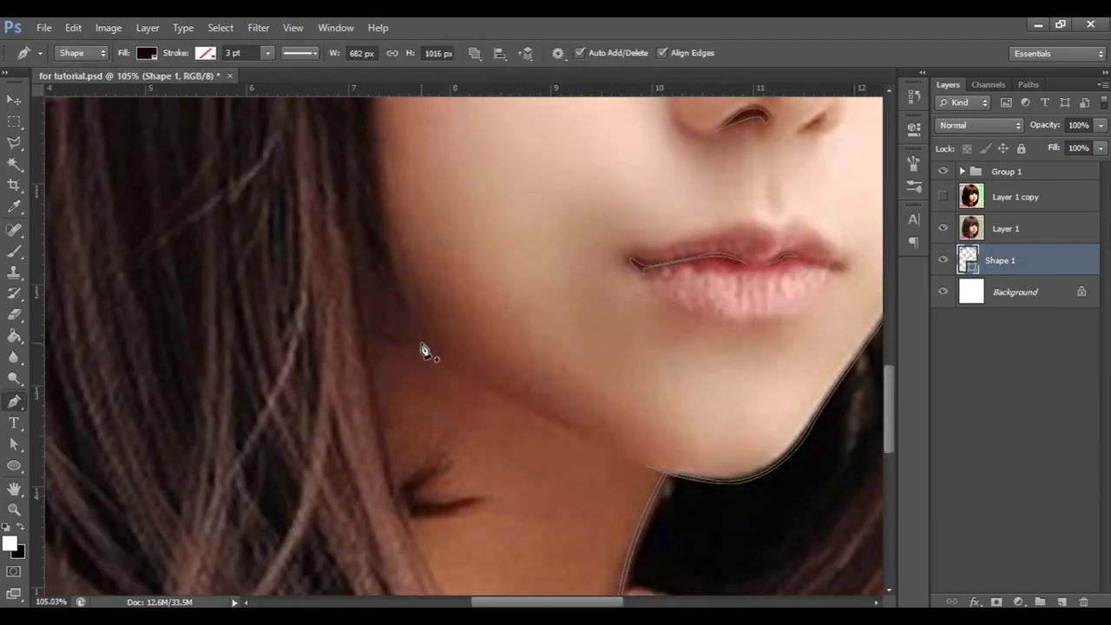
Trace the left eyebrow shape and make Shape 1 the active layer again.
click(419, 342)
click(544, 417)
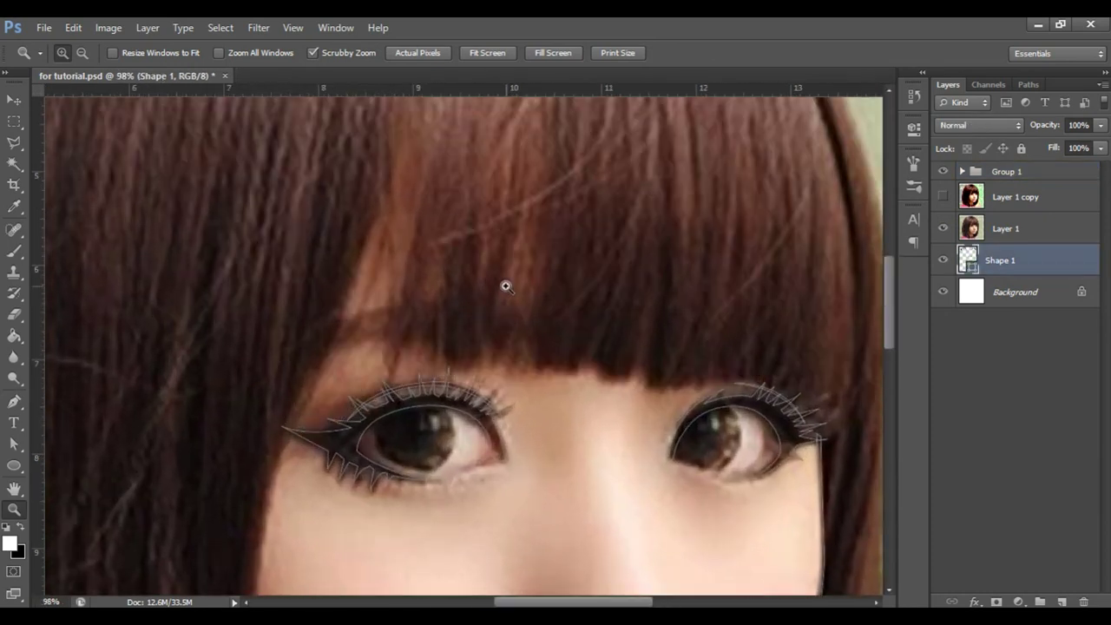
click(338, 318)
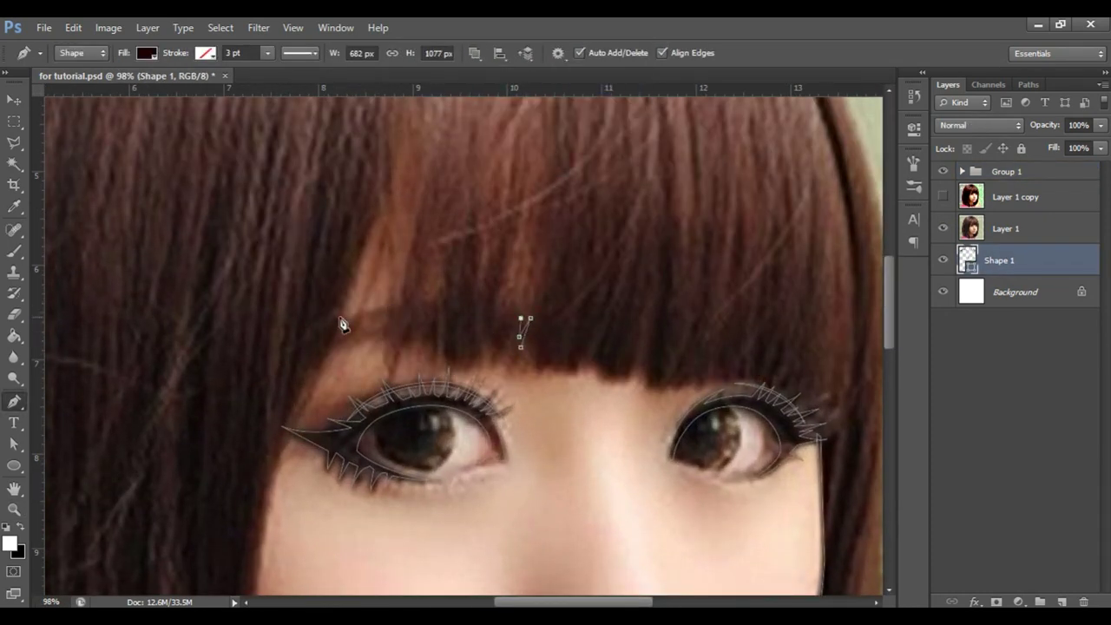
click(299, 357)
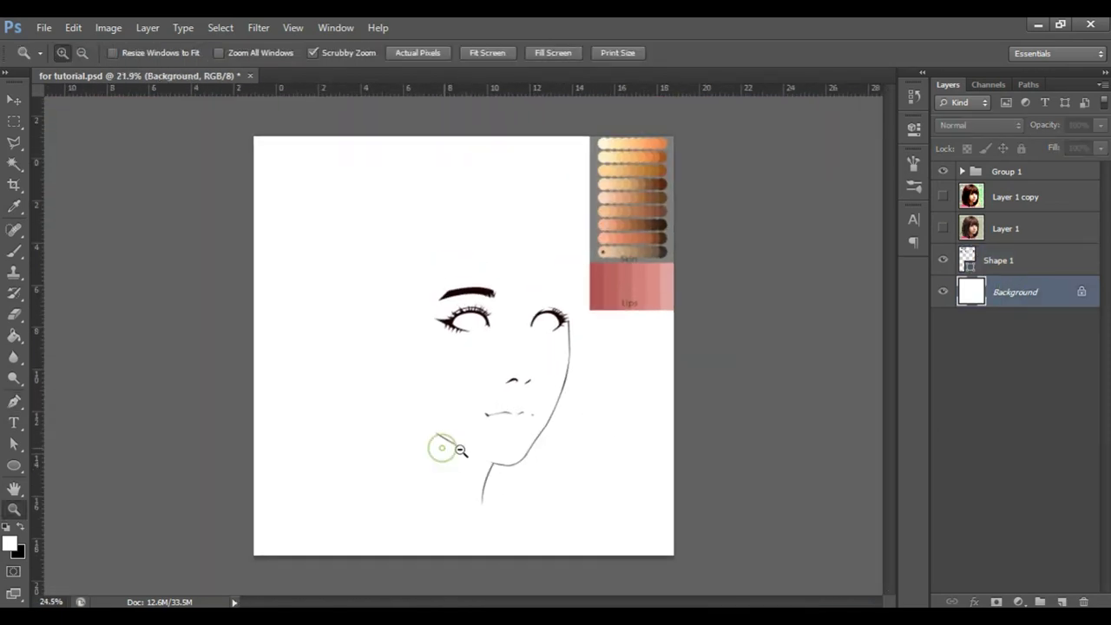
click(1032, 263)
drag(556, 338, 446, 351)
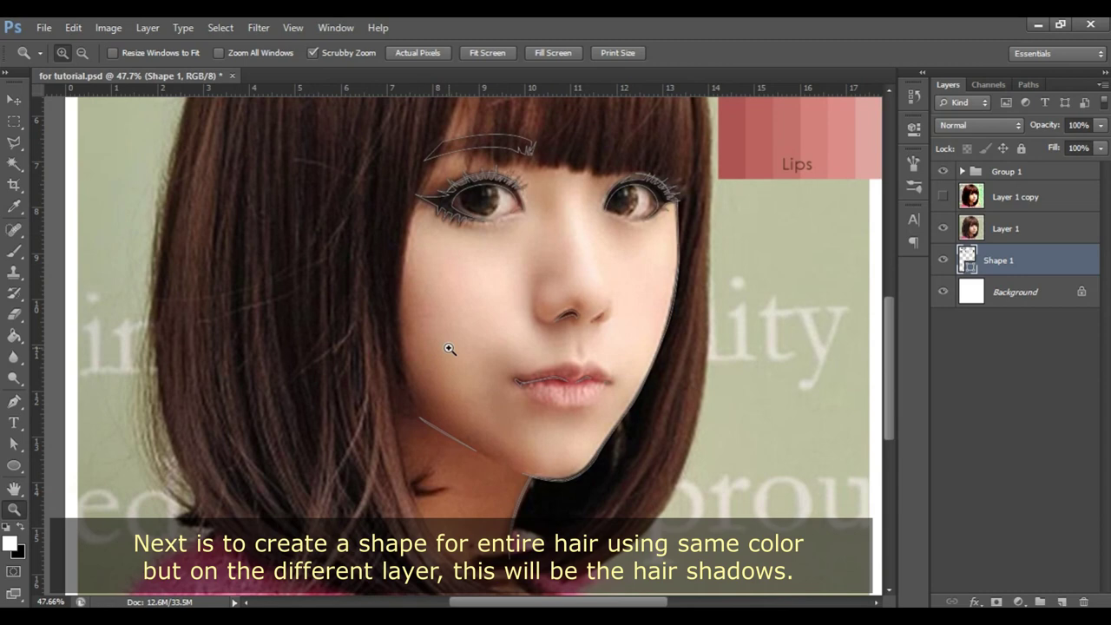
Start the Shape 2 path at the right eye and trace the hair edge down the face.
drag(759, 271, 773, 280)
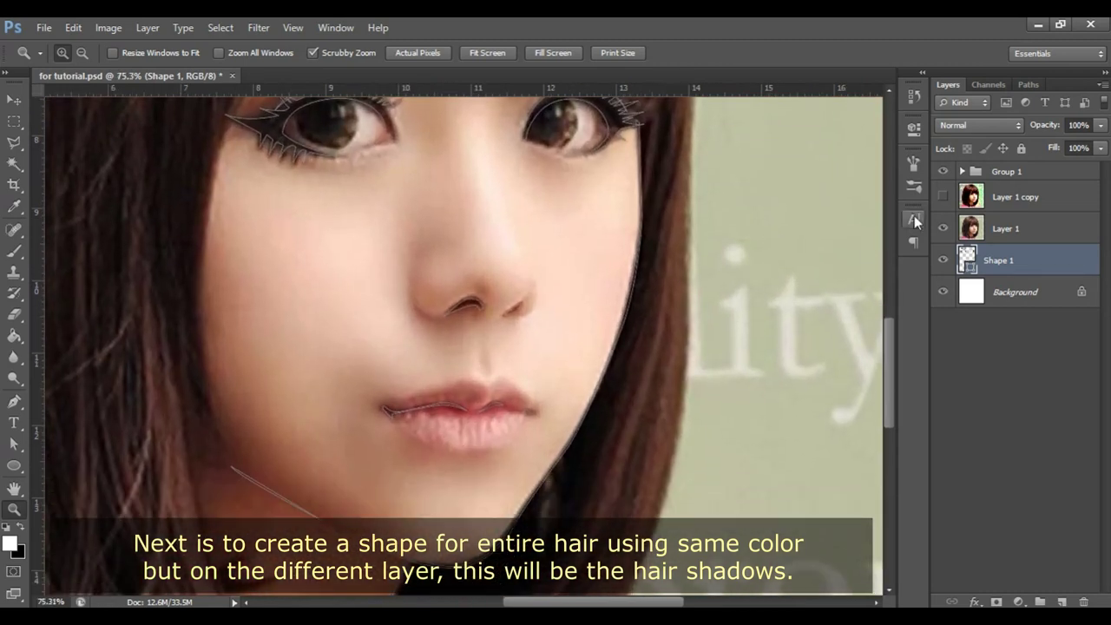
scroll(733, 239, up, 2)
key(p)
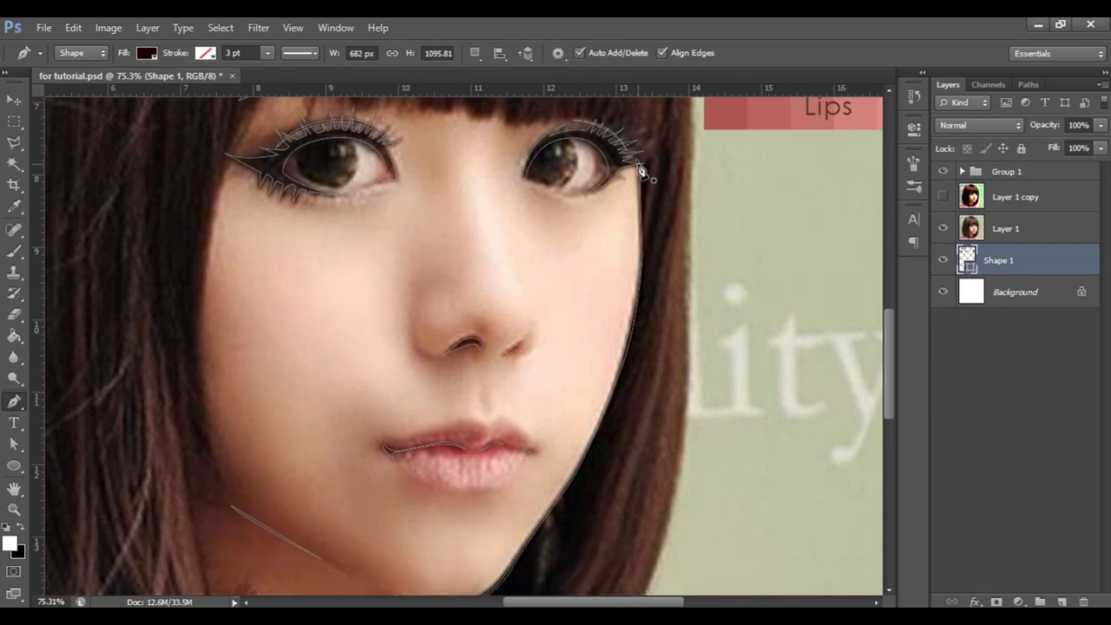
click(638, 164)
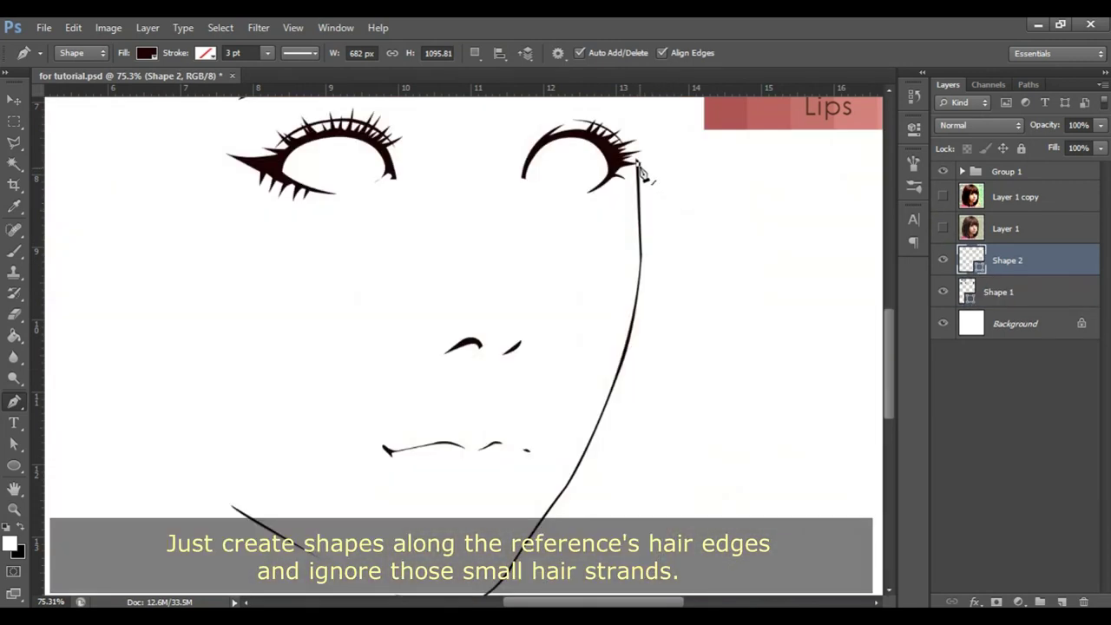
drag(638, 168, 602, 196)
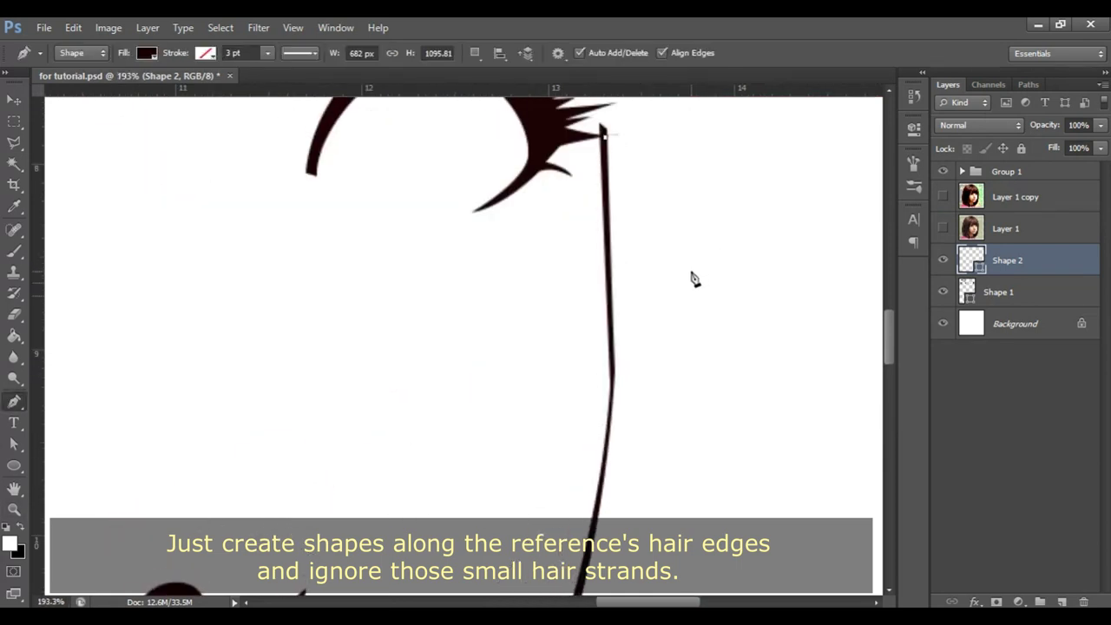
click(610, 384)
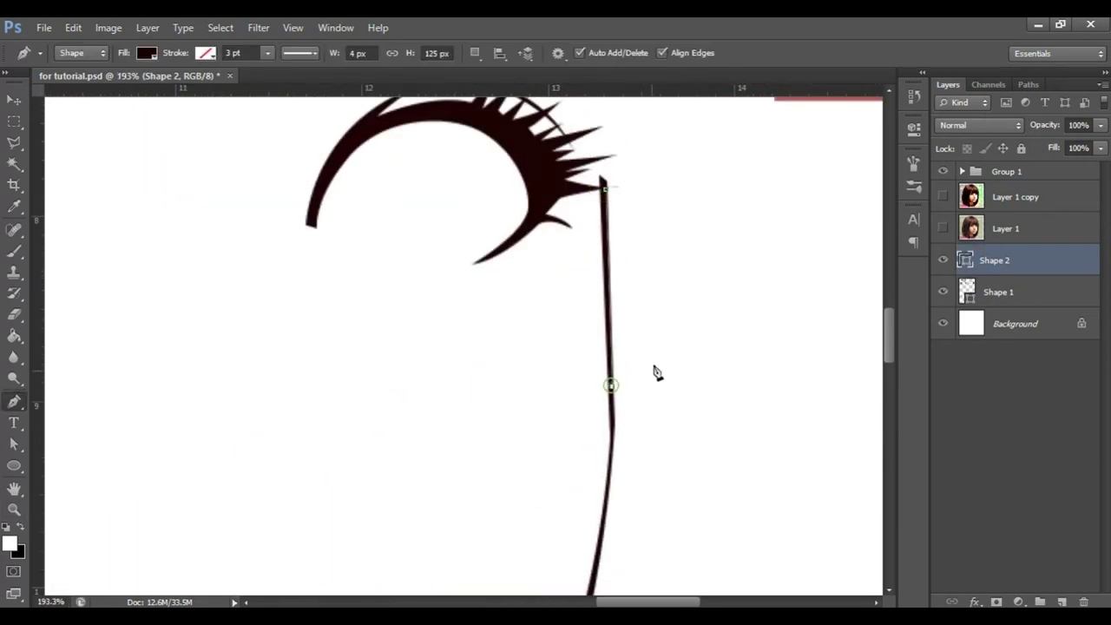
scroll(602, 377, down, 3)
drag(561, 402, 543, 443)
scroll(596, 405, down, 3)
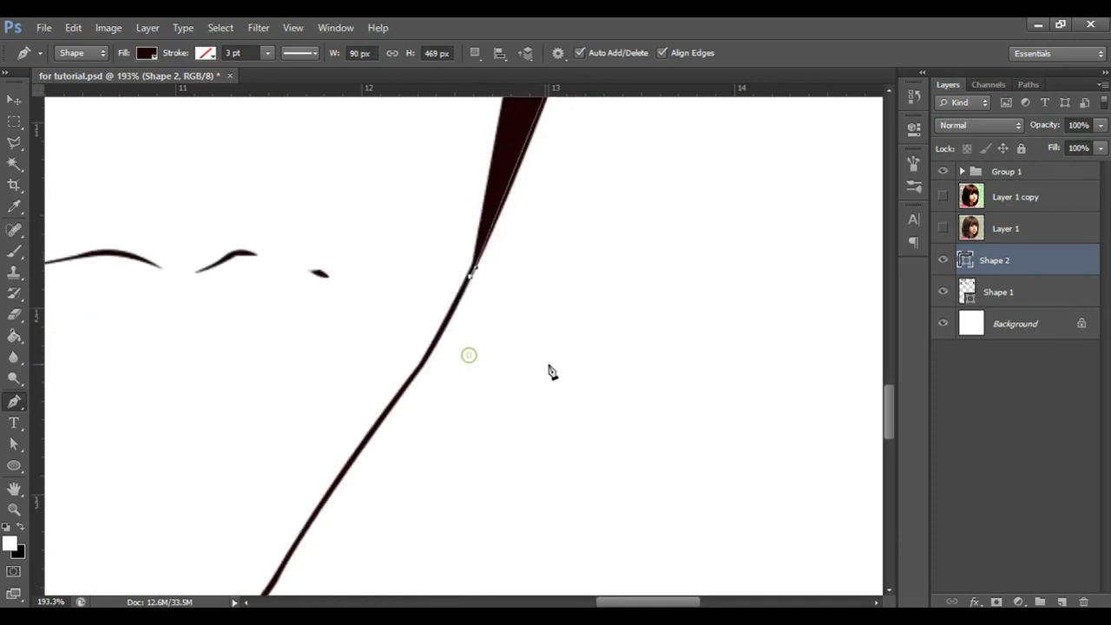
scroll(397, 342, left, 3)
drag(545, 397, 535, 432)
drag(468, 475, 441, 486)
scroll(434, 482, down, 3)
drag(369, 360, 315, 350)
Continue the hair-shadow path near the neck, below the chin and along the hair tips.
drag(201, 438, 202, 477)
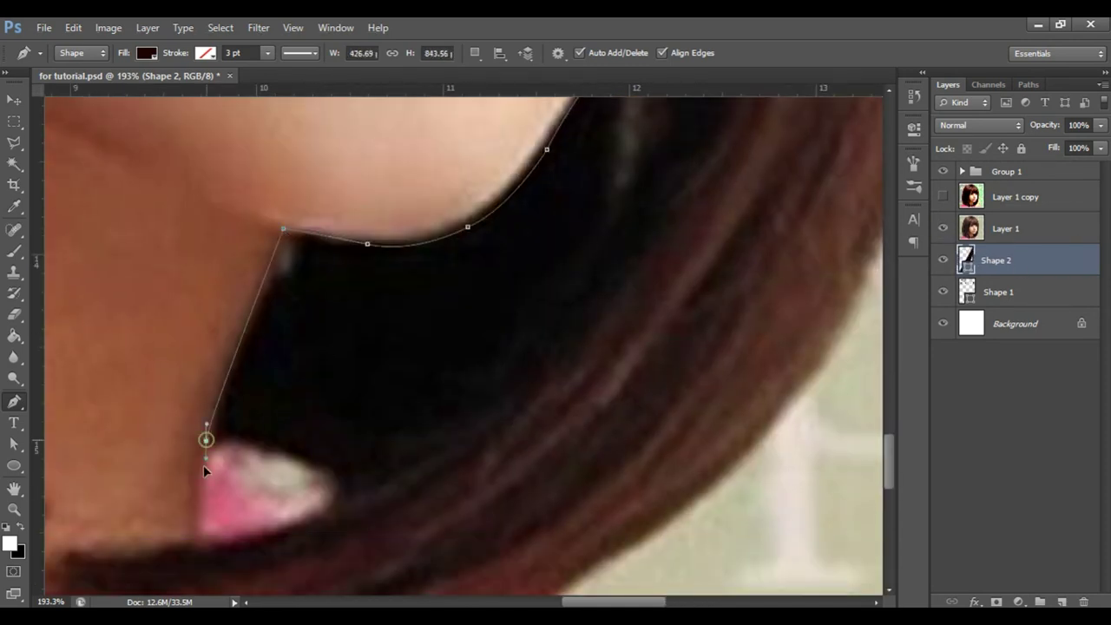
mouse_move(565, 261)
mouse_down()
mouse_move(481, 377)
mouse_move(454, 362)
mouse_up()
click(437, 375)
drag(333, 396, 350, 397)
drag(400, 424, 387, 434)
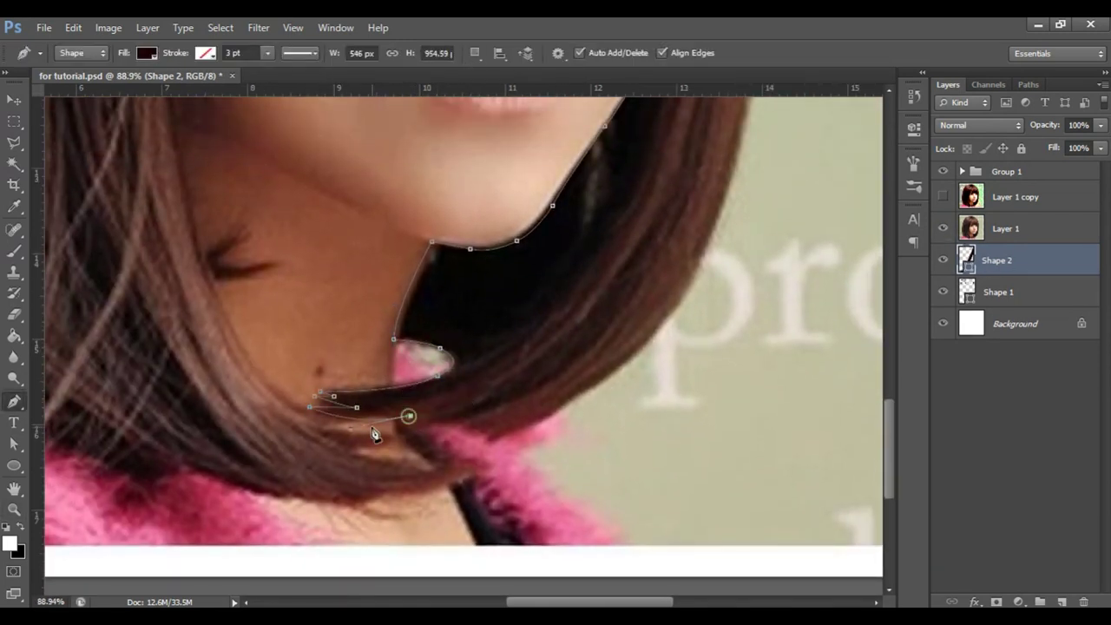
drag(441, 422, 459, 418)
scroll(736, 248, down, 3)
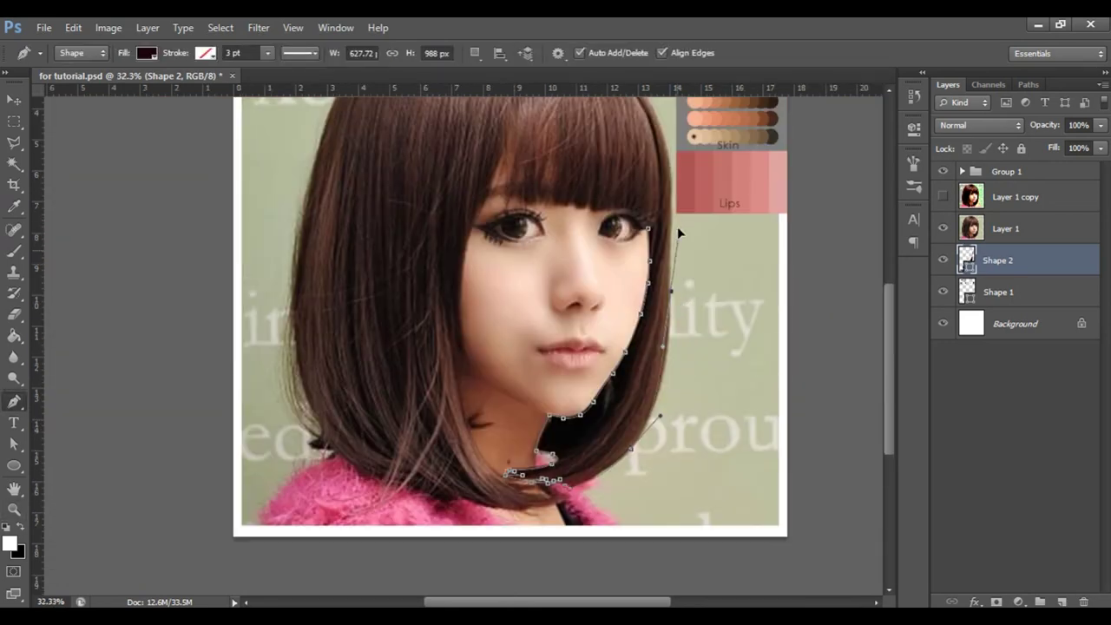
scroll(660, 416, up, 1)
Add hair outline points at the crown, lower-left hair and along the bottom strands.
click(395, 273)
scroll(199, 340, down, 1)
drag(180, 349, 205, 273)
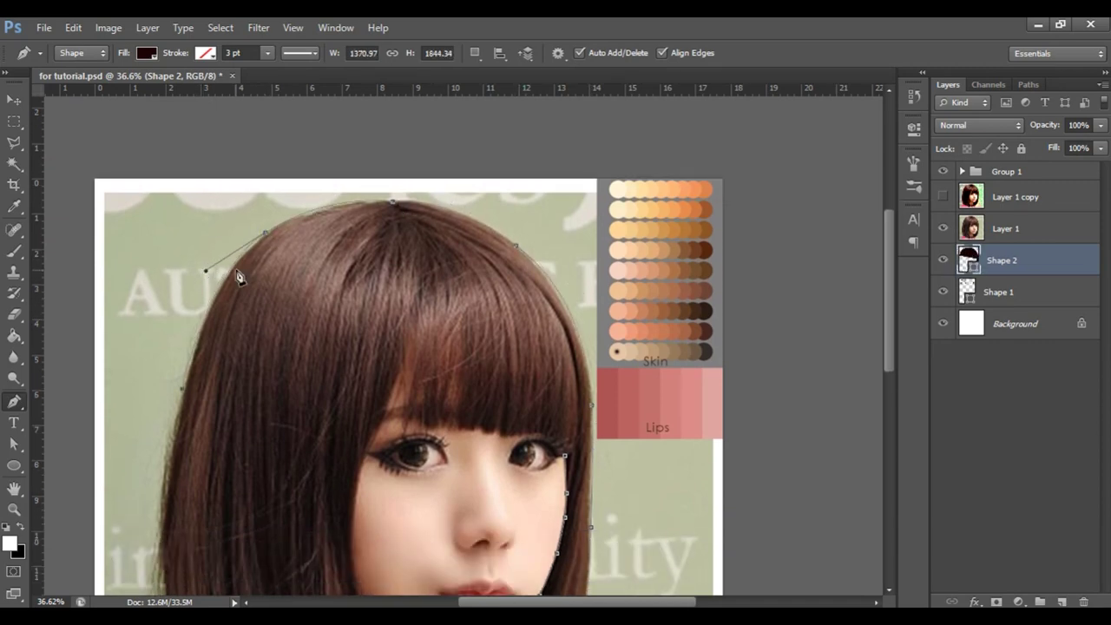
scroll(206, 272, down, 2)
click(186, 490)
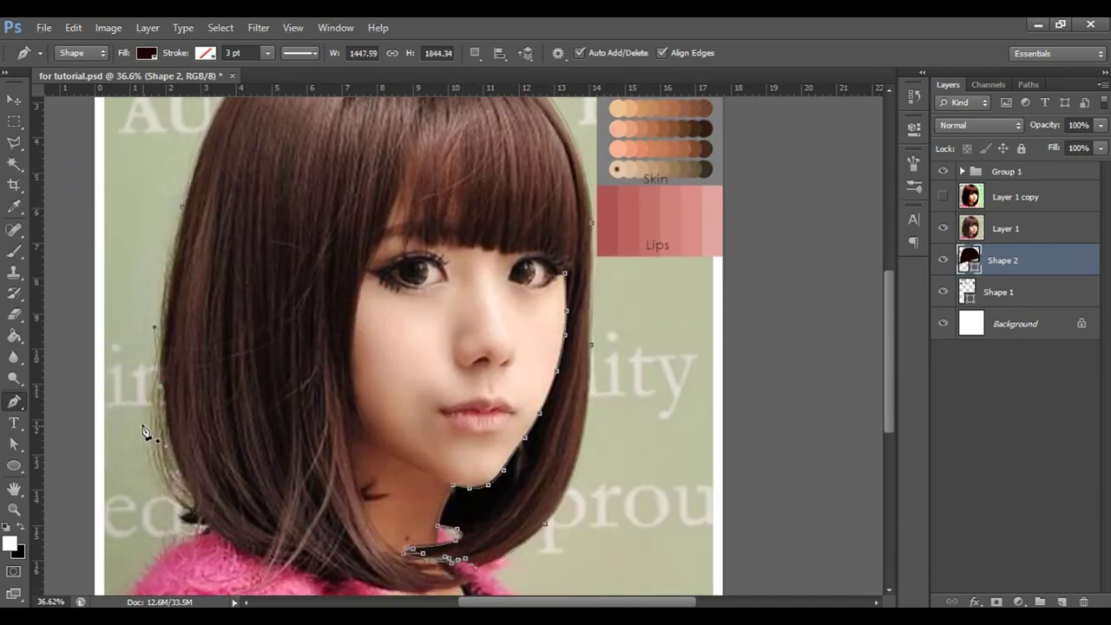
scroll(185, 491, up, 2)
click(316, 508)
click(427, 551)
click(555, 574)
scroll(596, 540, down, 1)
scroll(595, 540, down, 2)
scroll(521, 486, right, 3)
drag(391, 387, 431, 404)
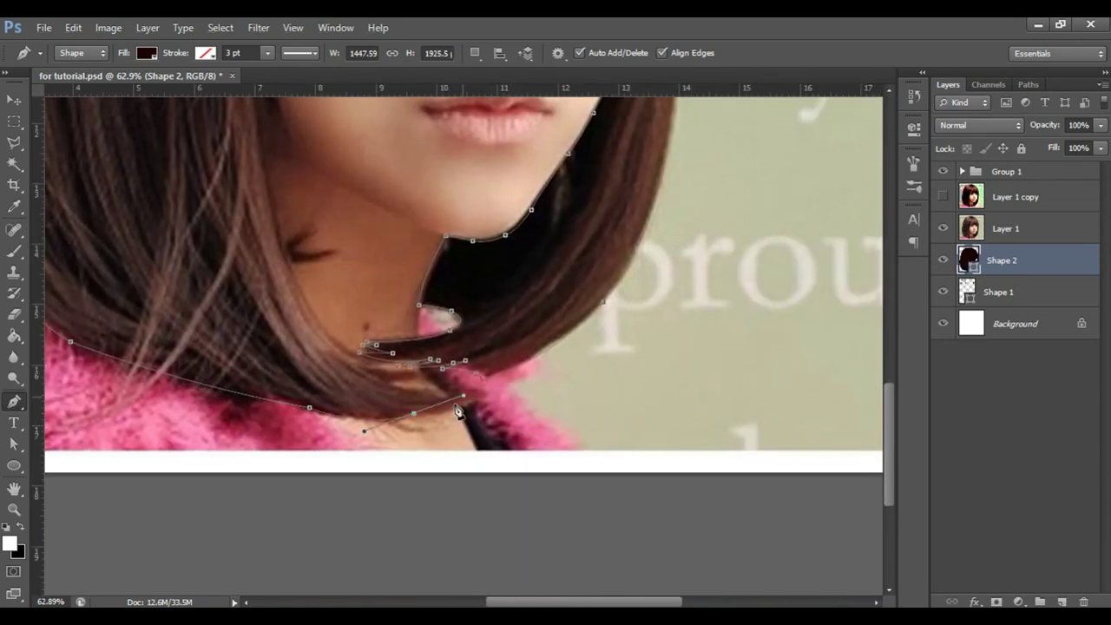
drag(431, 372, 378, 365)
scroll(378, 364, up, 2)
scroll(347, 304, up, 1)
Curve the outline along the left face edge, hairline and bang gaps, then select Background.
click(255, 188)
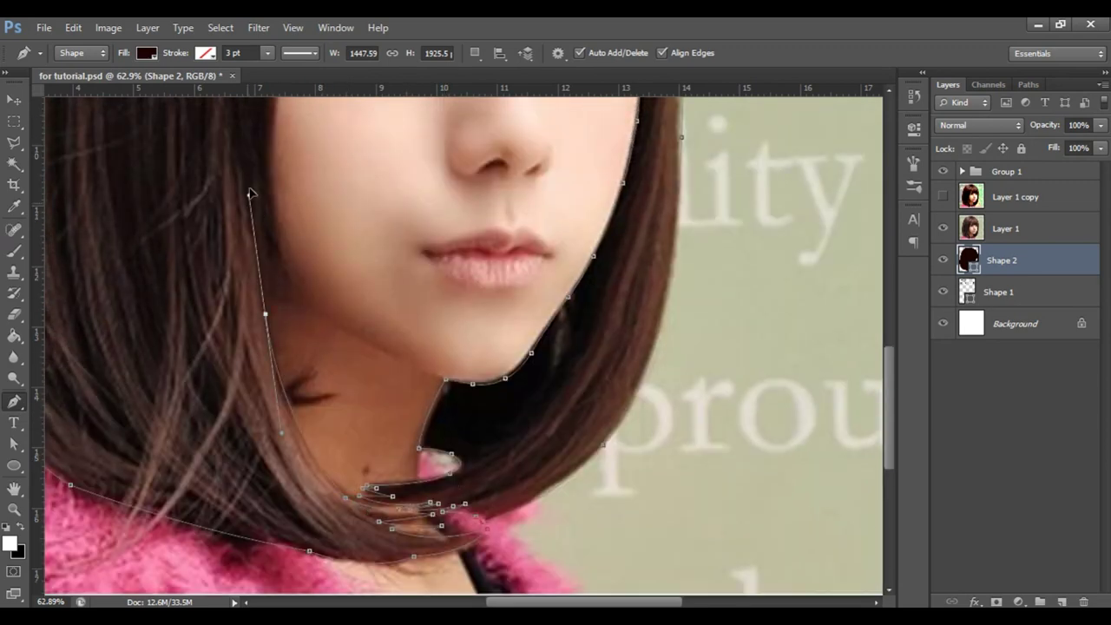
scroll(255, 189, up, 2)
mouse_move(269, 351)
mouse_down()
mouse_move(282, 382)
mouse_move(293, 372)
mouse_up()
scroll(293, 372, up, 1)
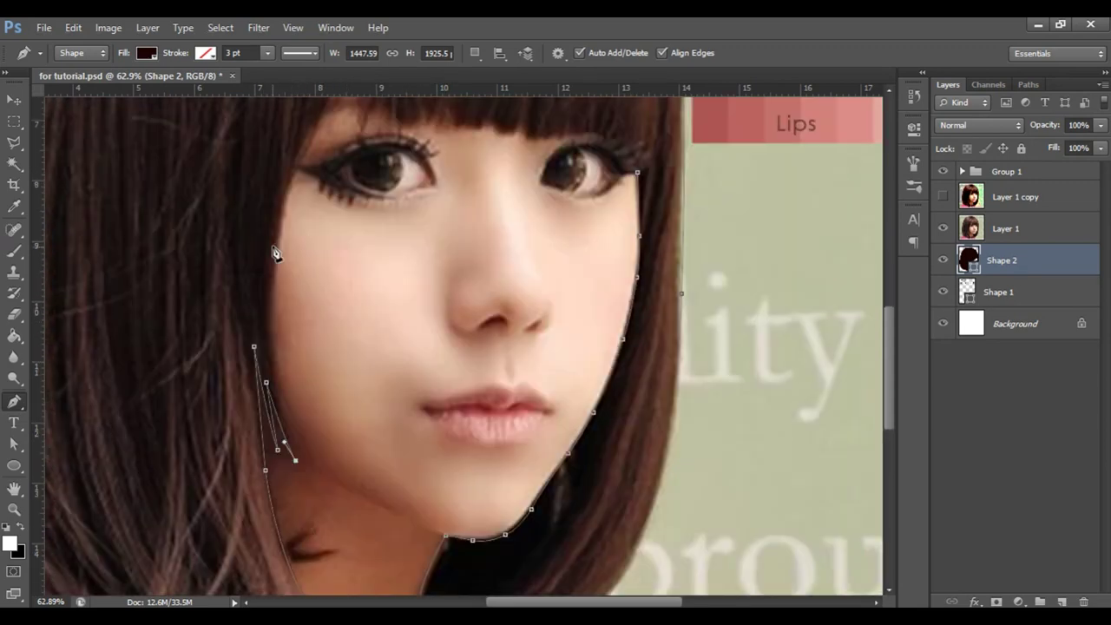
scroll(331, 378, up, 2)
scroll(273, 386, up, 1)
drag(359, 227, 365, 198)
scroll(397, 261, up, 1)
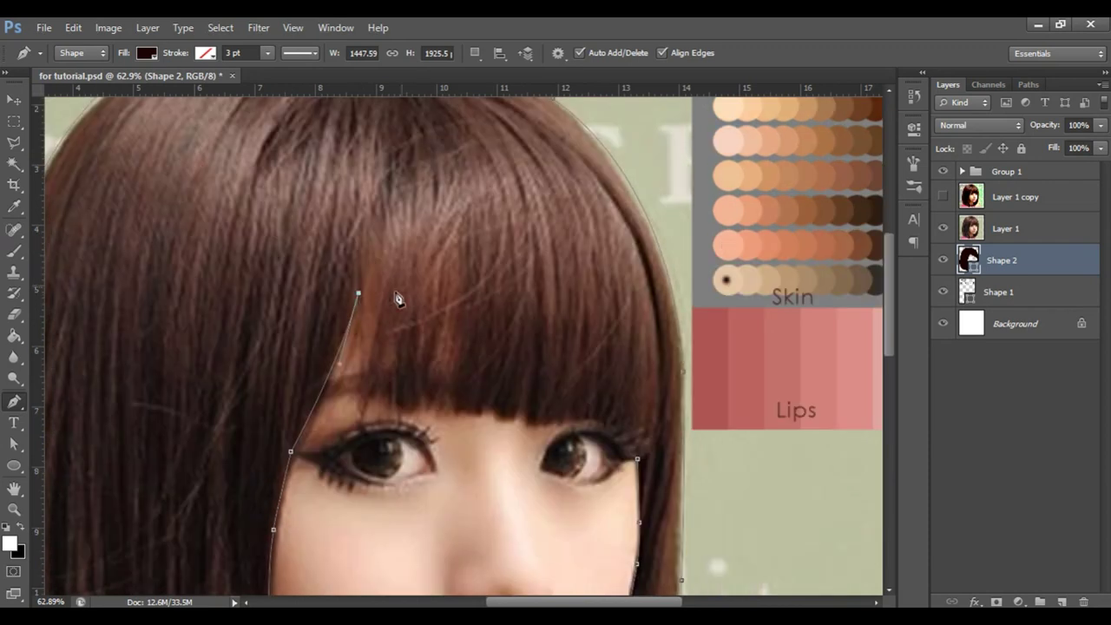
mouse_move(397, 292)
mouse_down()
mouse_move(330, 416)
mouse_move(352, 426)
mouse_move(391, 358)
mouse_up()
drag(425, 407, 449, 336)
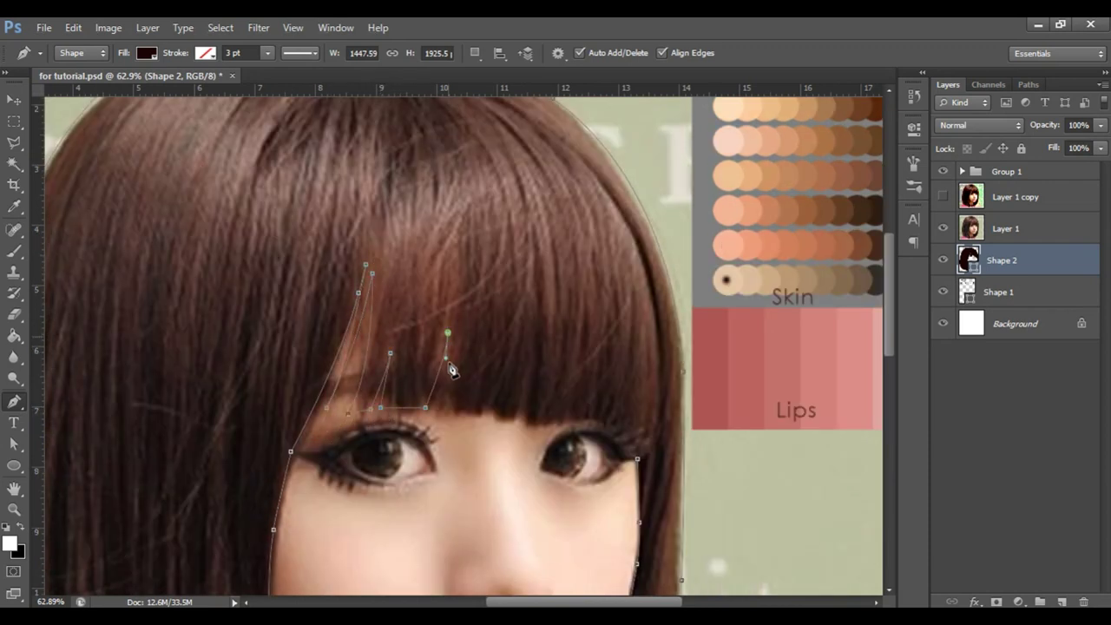
drag(483, 413, 532, 359)
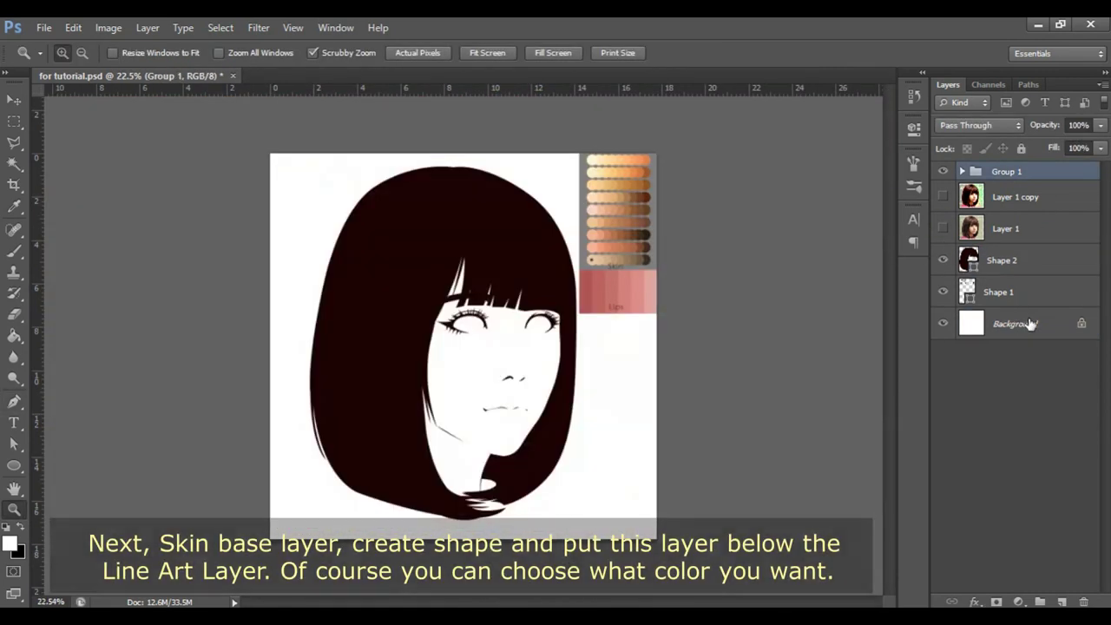
click(1029, 323)
drag(529, 387, 553, 376)
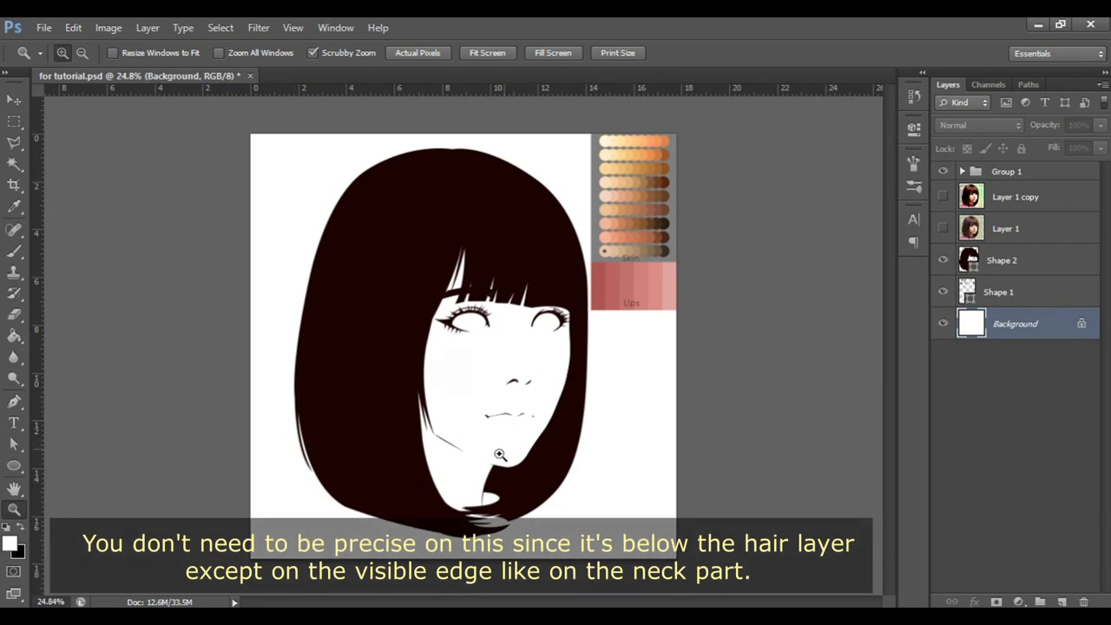
Draw a closed skin shape around the face and neck, starting and ending at the neck.
drag(530, 363, 568, 371)
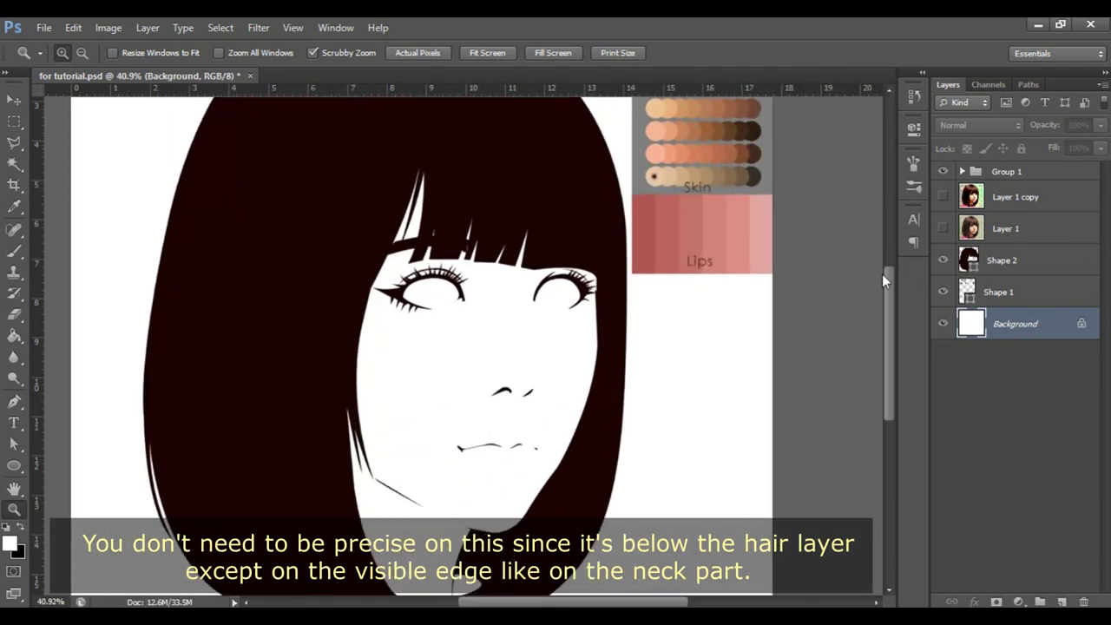
key(b)
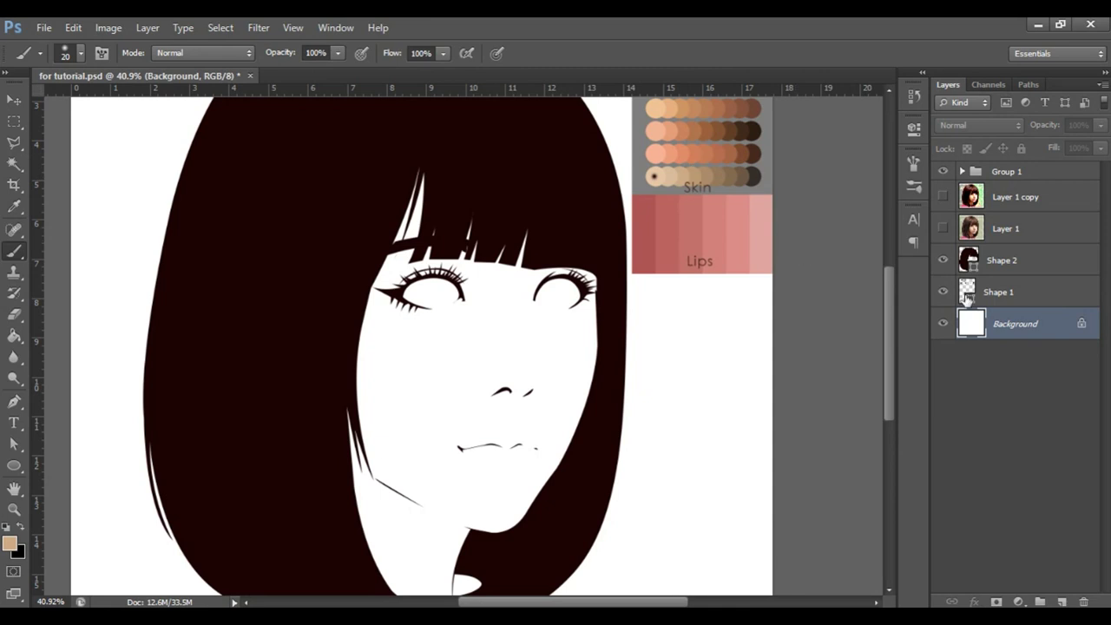
key(z)
drag(874, 287, 1056, 357)
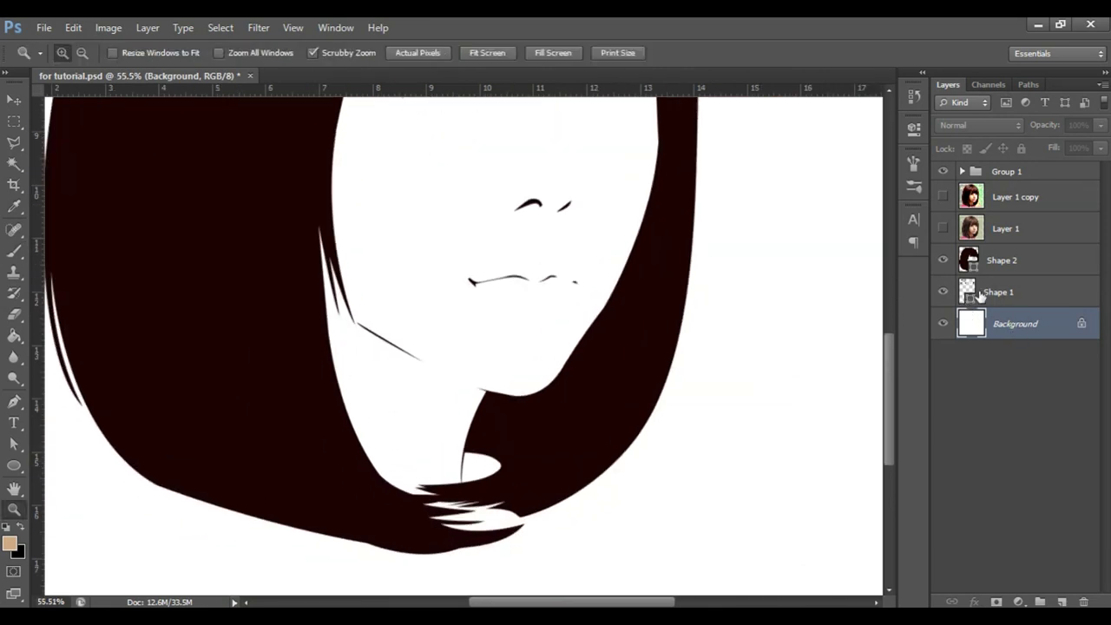
key(p)
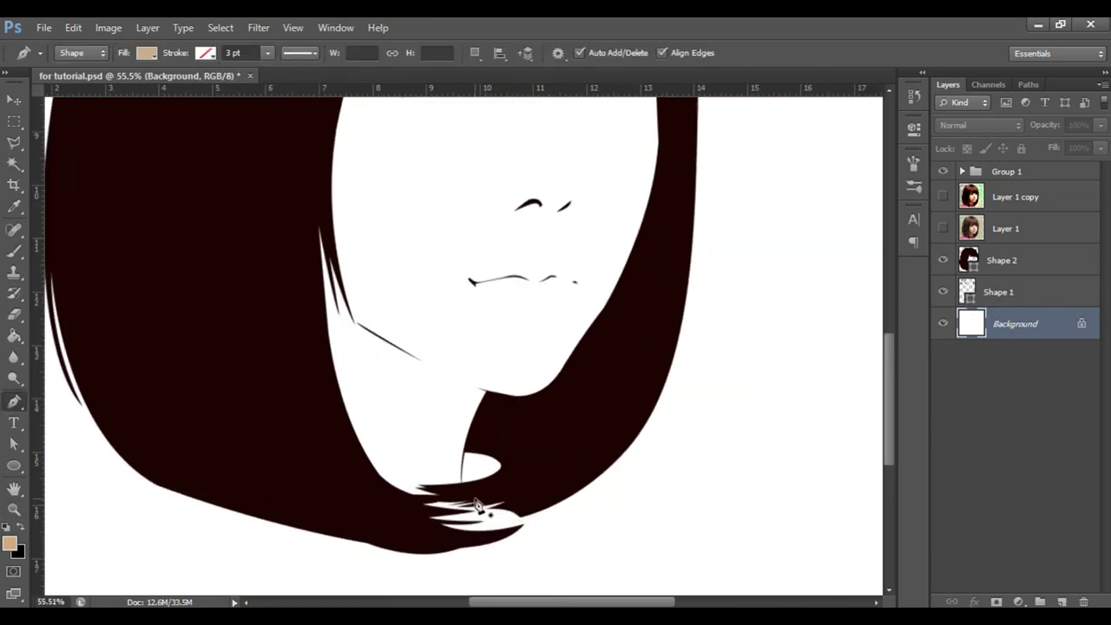
click(462, 490)
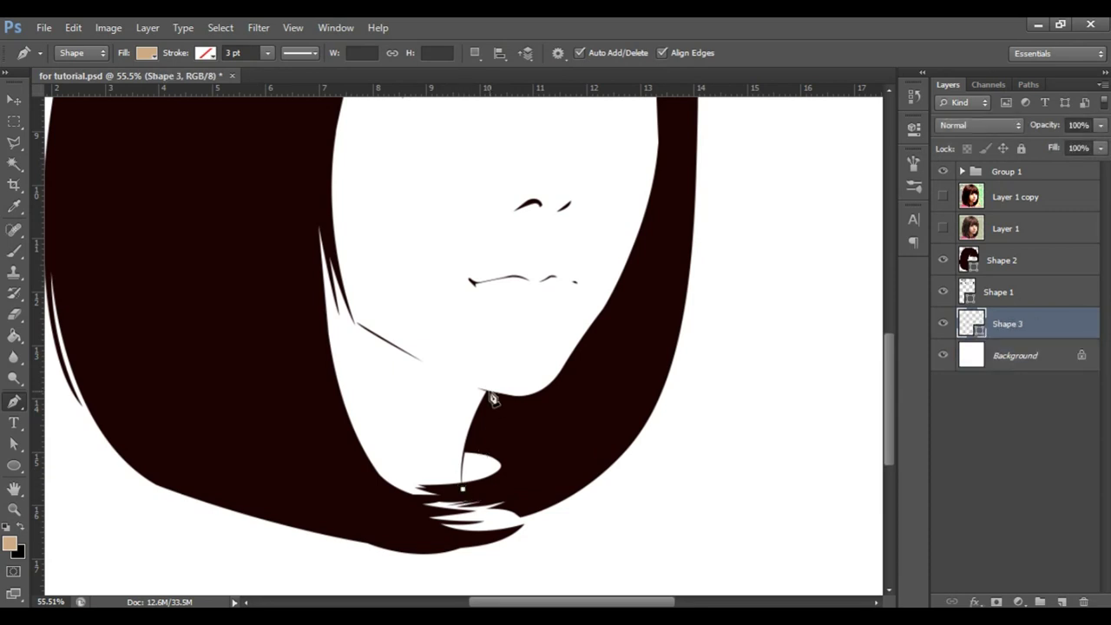
drag(487, 389, 518, 343)
key(z)
drag(516, 457, 585, 461)
click(371, 546)
mouse_move(385, 518)
mouse_down()
mouse_move(516, 396)
mouse_move(633, 439)
mouse_up()
drag(583, 337, 583, 352)
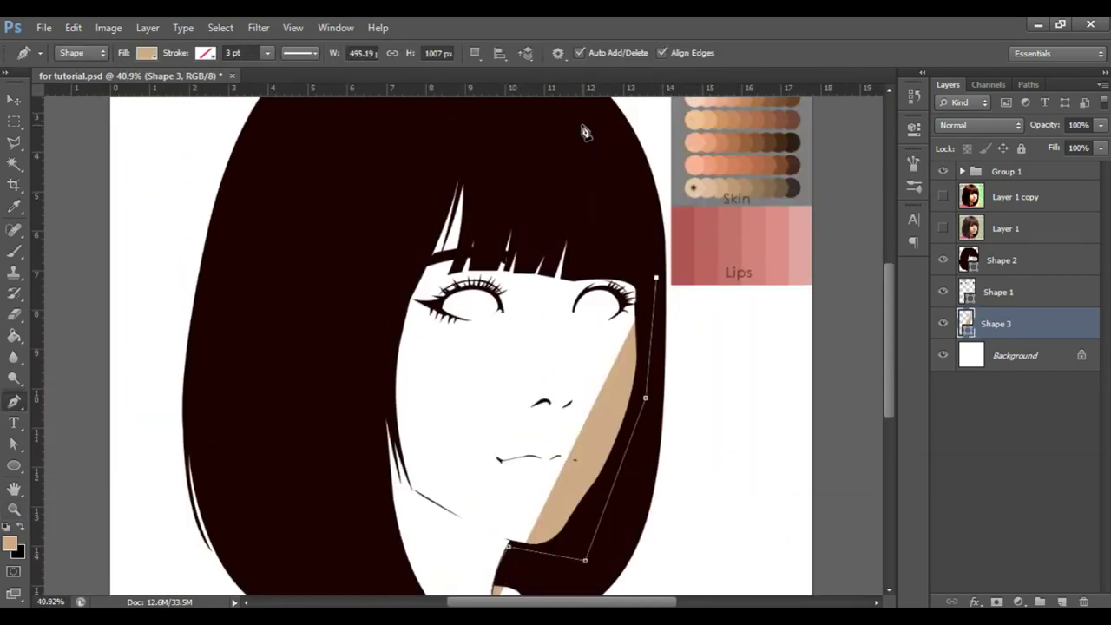
Frame the whole face in view and select the skin base shape layer.
click(492, 488)
click(1027, 355)
key(z)
scroll(541, 390, down, 2)
scroll(739, 367, down, 2)
drag(519, 352, 590, 348)
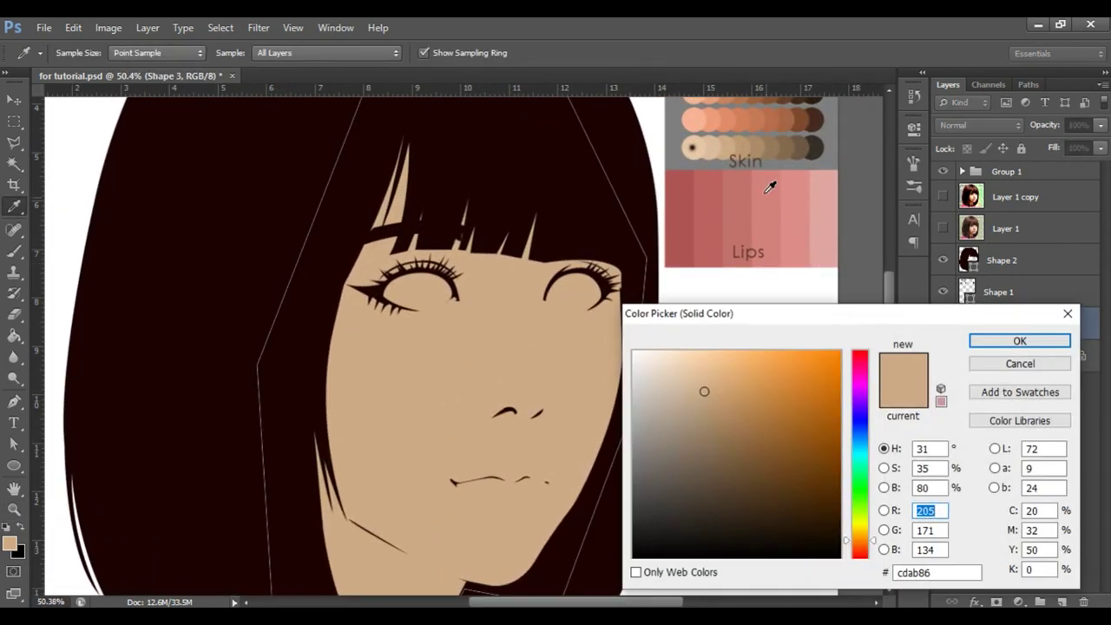
drag(647, 302, 594, 379)
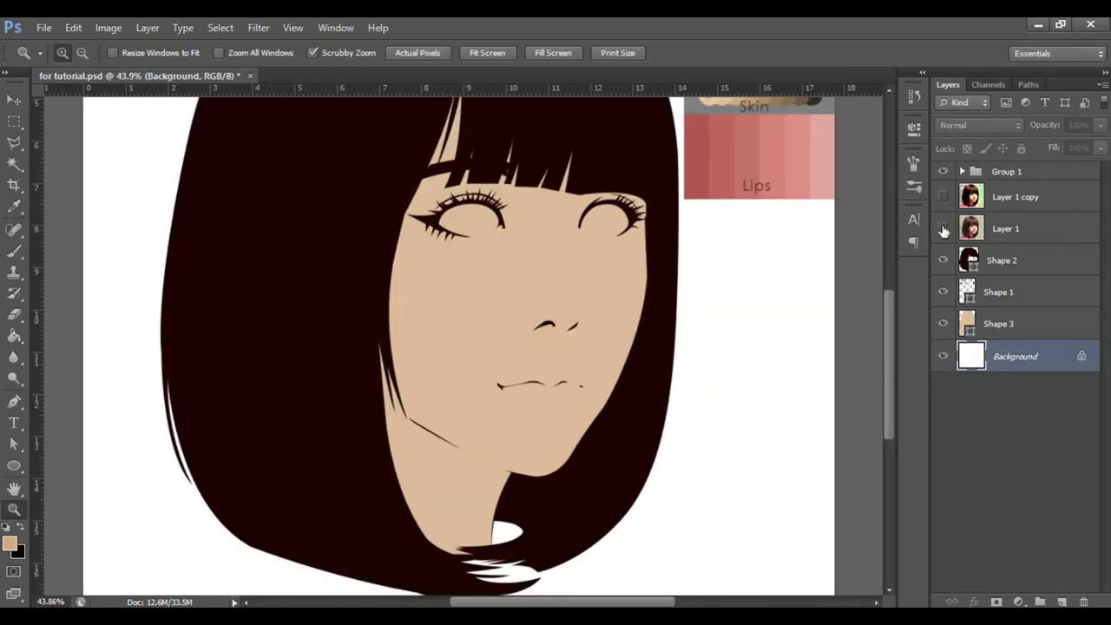
click(963, 324)
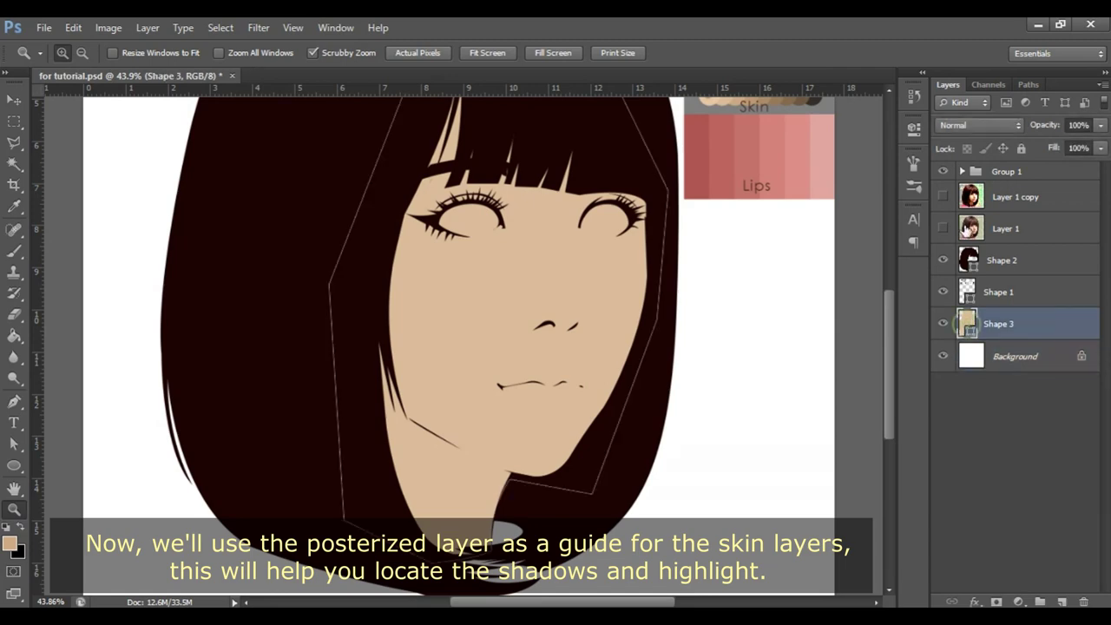
Turn on Layer 1 copy so the posterized photo shows as a shading guide.
click(942, 198)
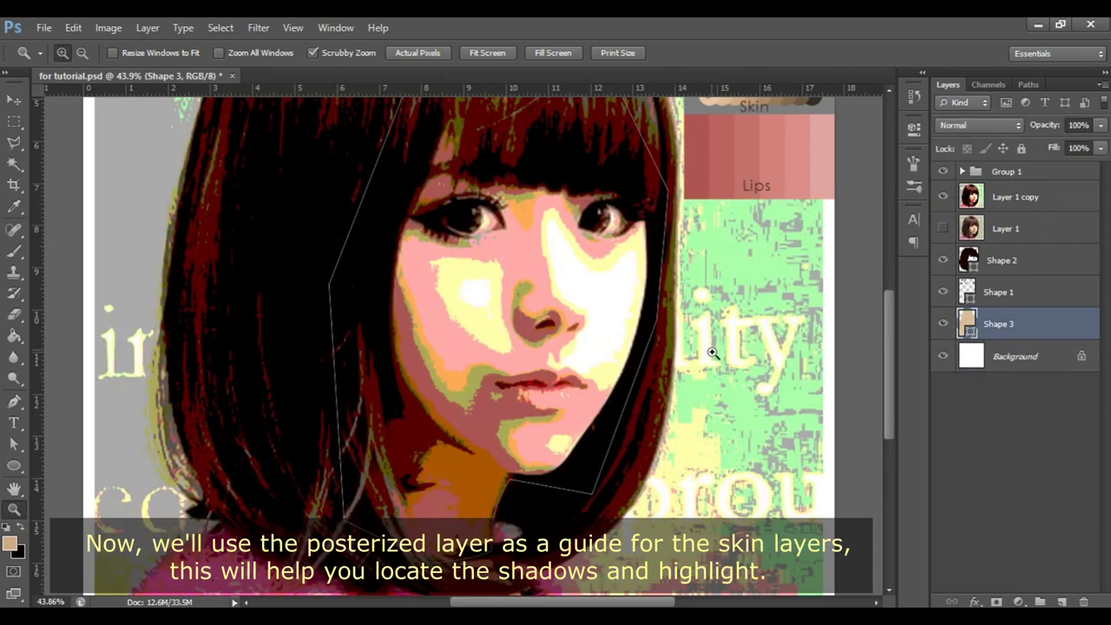
drag(588, 354, 602, 360)
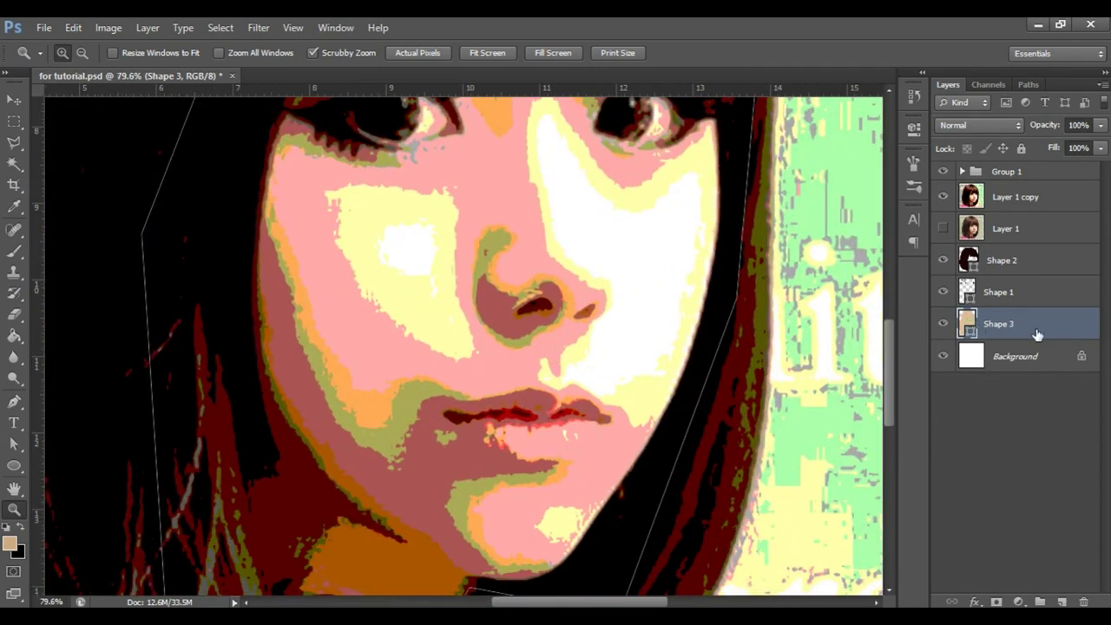
key(p)
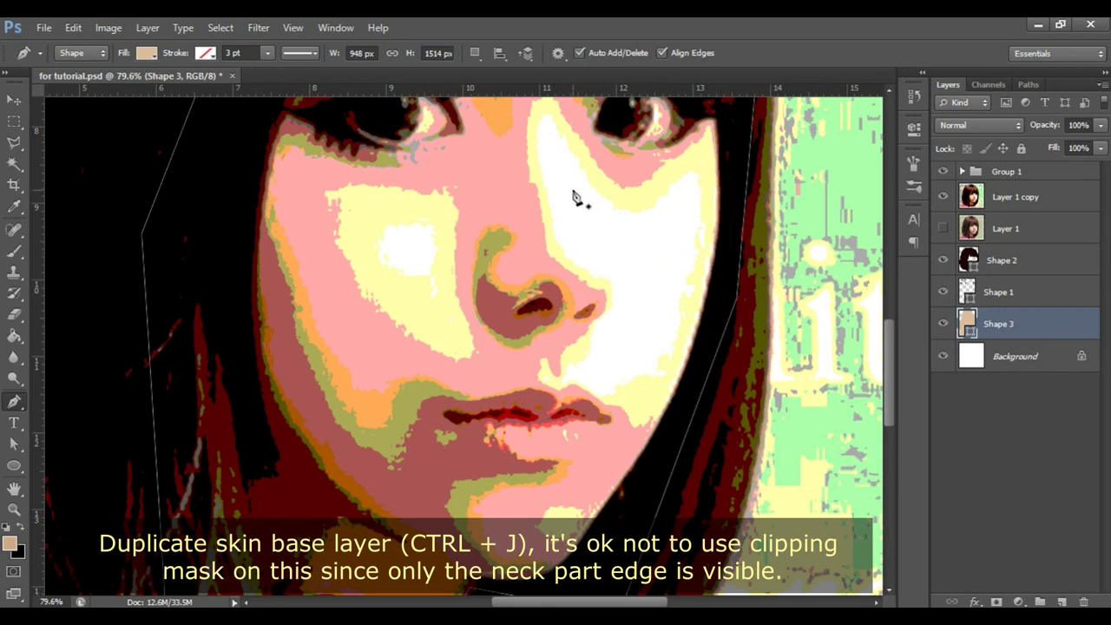
Duplicate the Shape 3 skin layer as Shape 3 copy.
right_click(1055, 331)
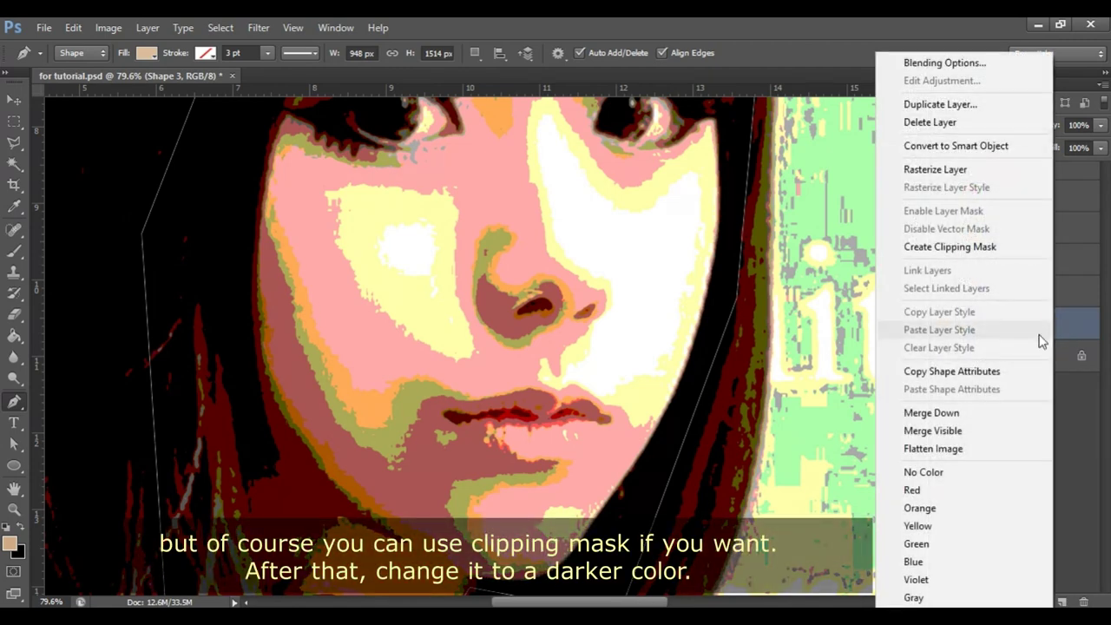
click(963, 104)
click(697, 200)
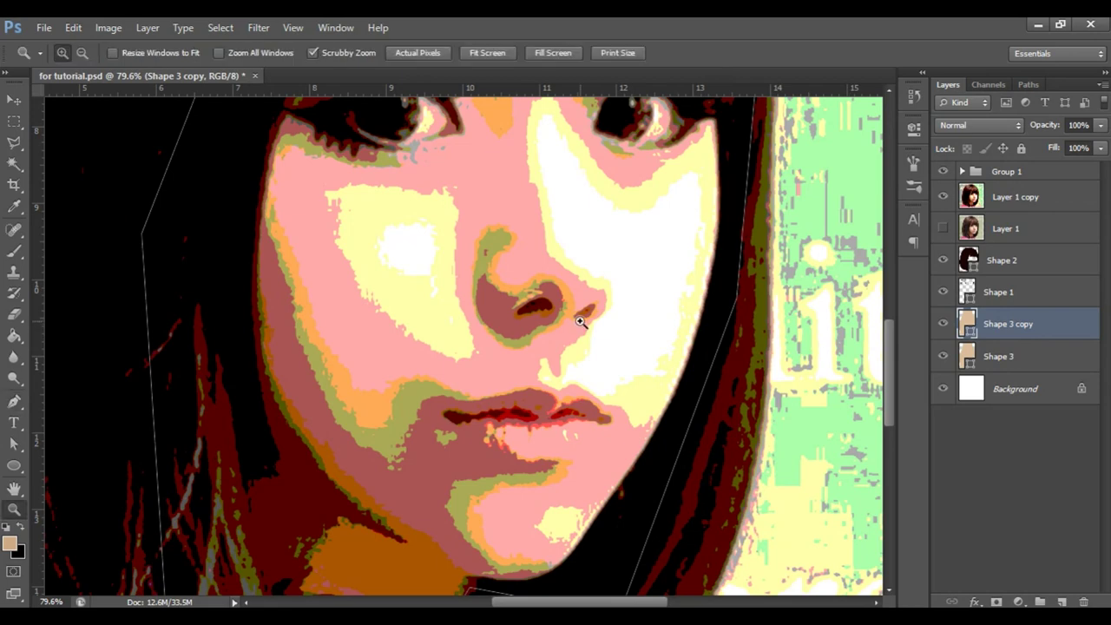
Change the skin copy's fill to the darker shadow tone #bc9a74.
drag(583, 318, 583, 335)
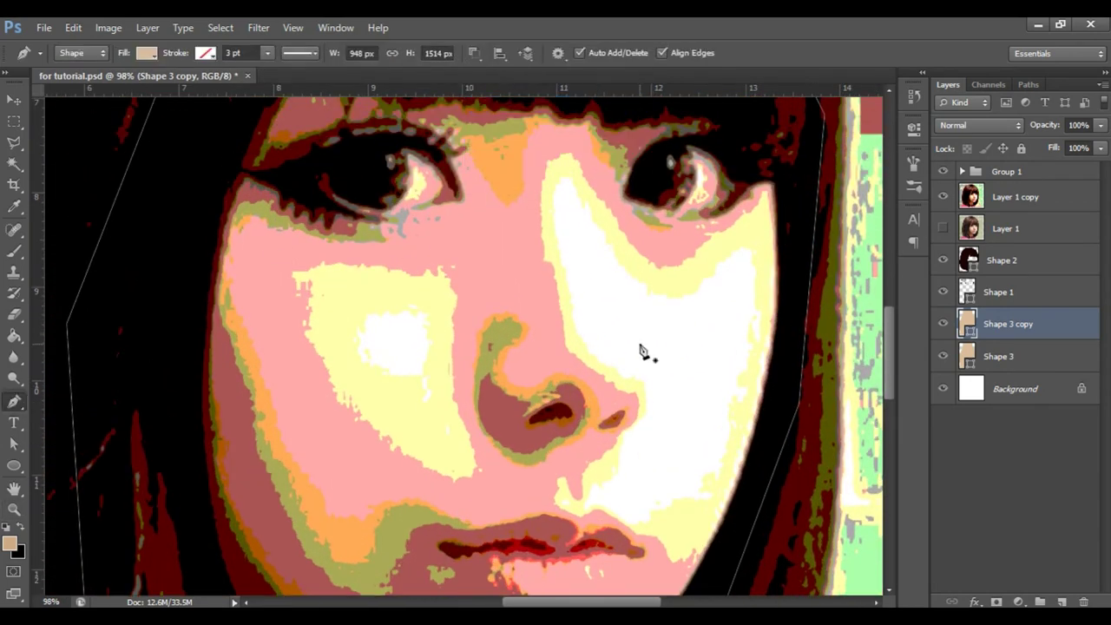
drag(883, 393, 508, 368)
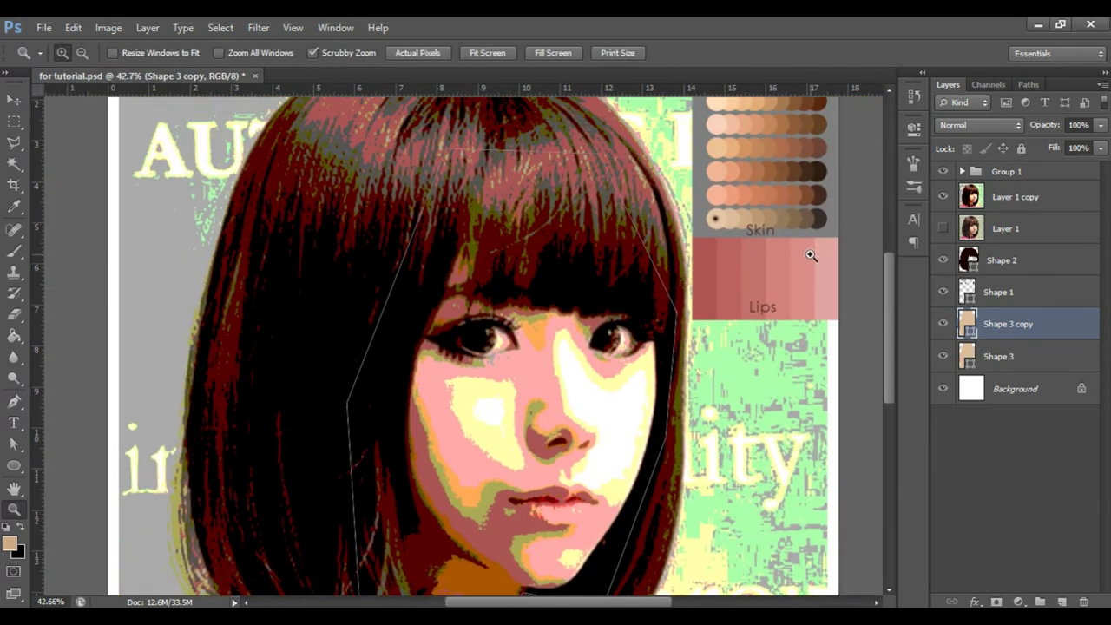
double_click(966, 321)
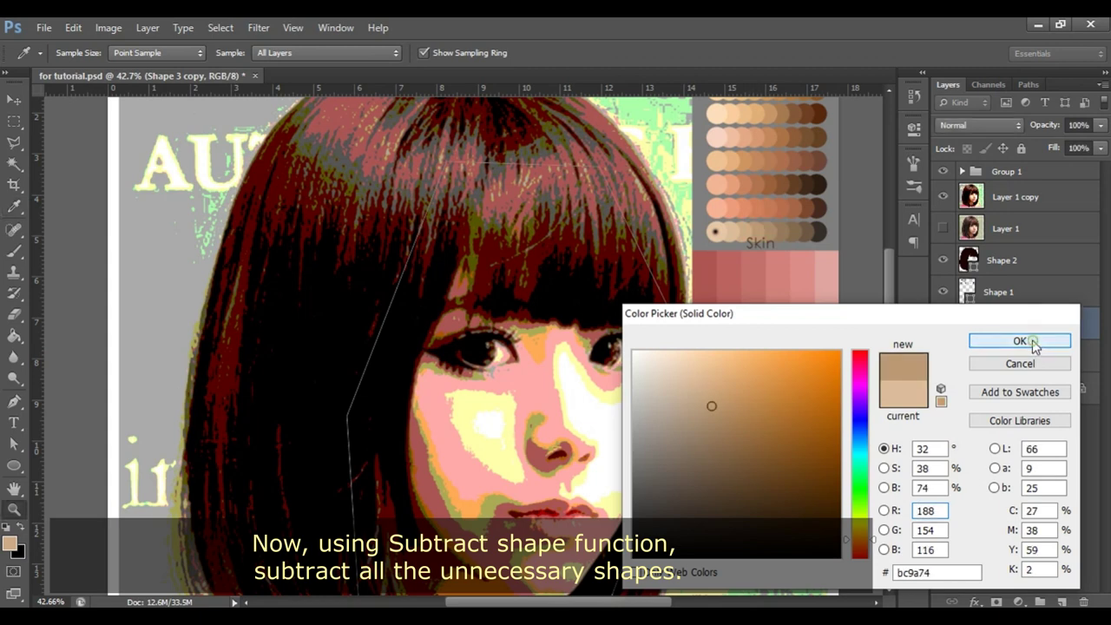
key(Return)
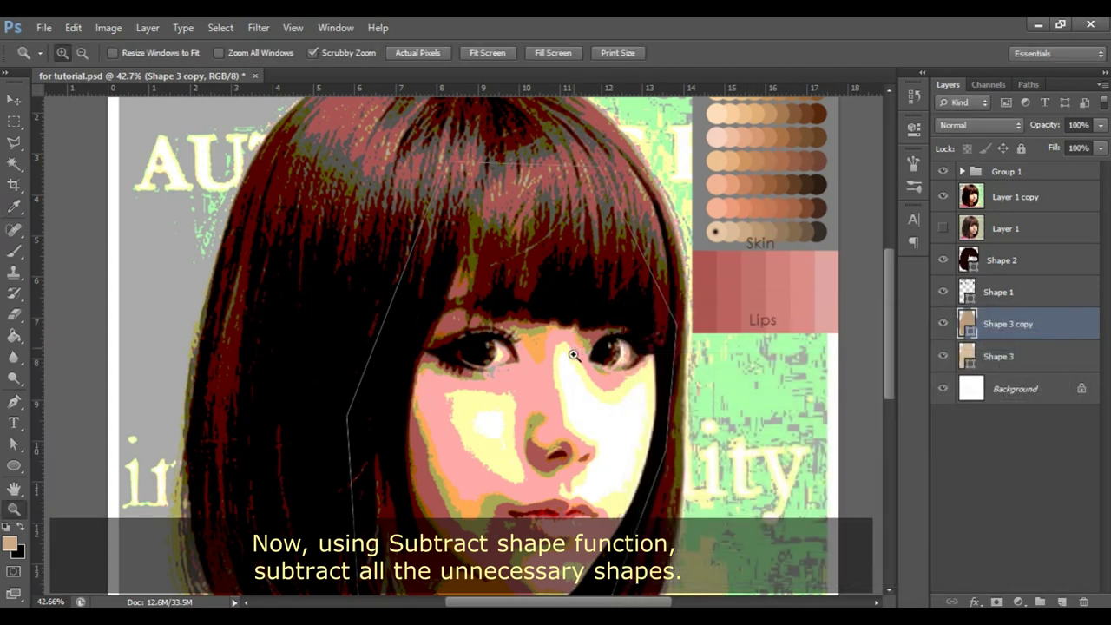
Set the Pen tool to Subtract Front Shape for cutting highlights.
drag(527, 444, 608, 380)
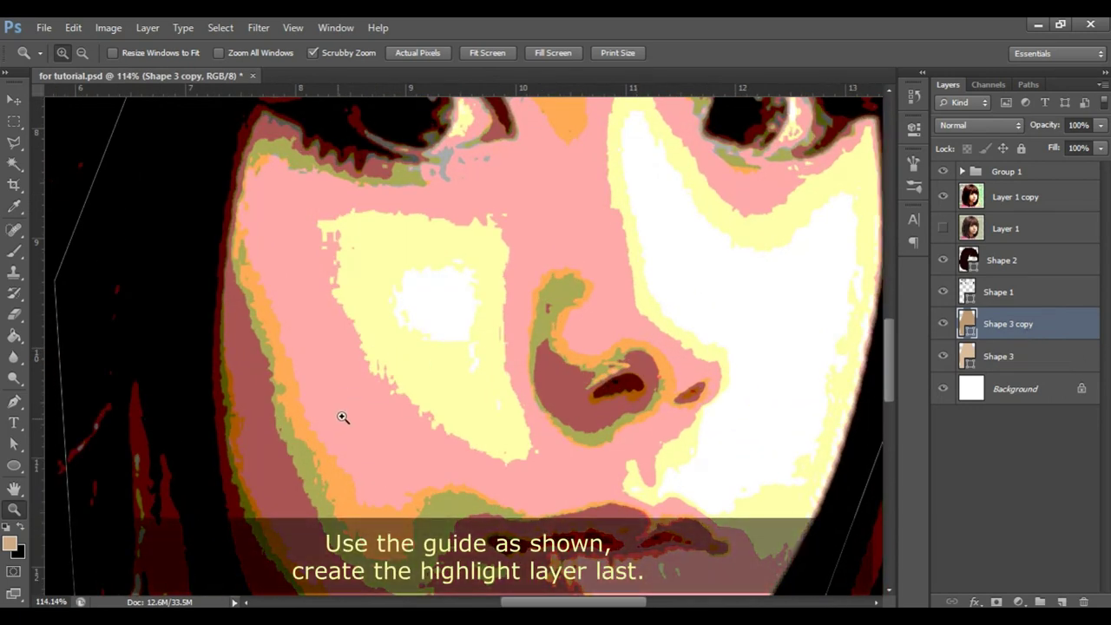
key(p)
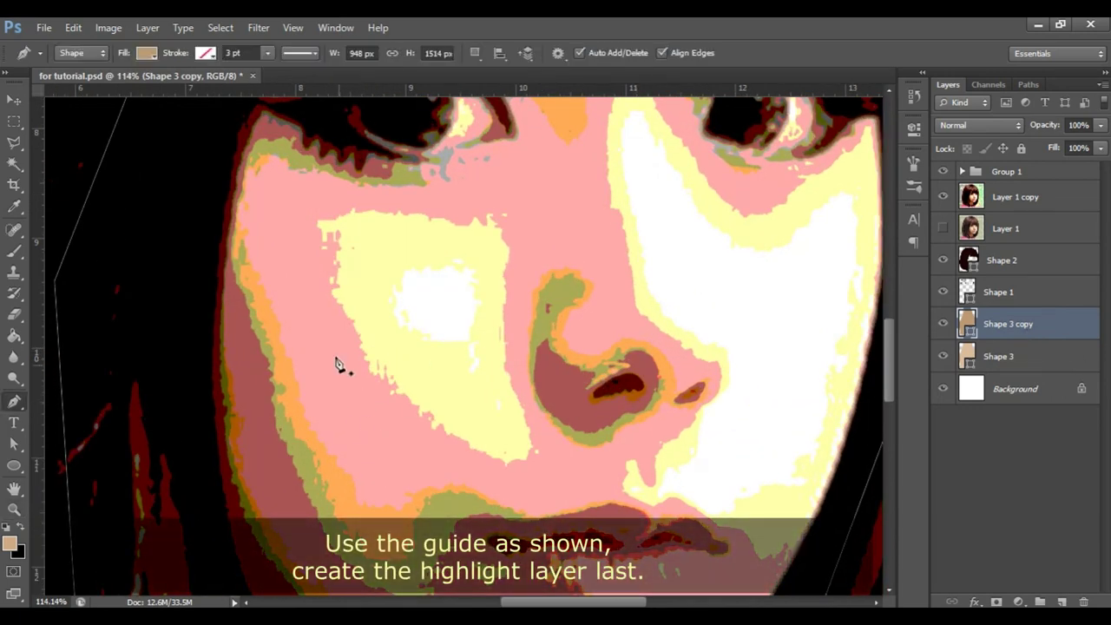
click(474, 53)
click(512, 104)
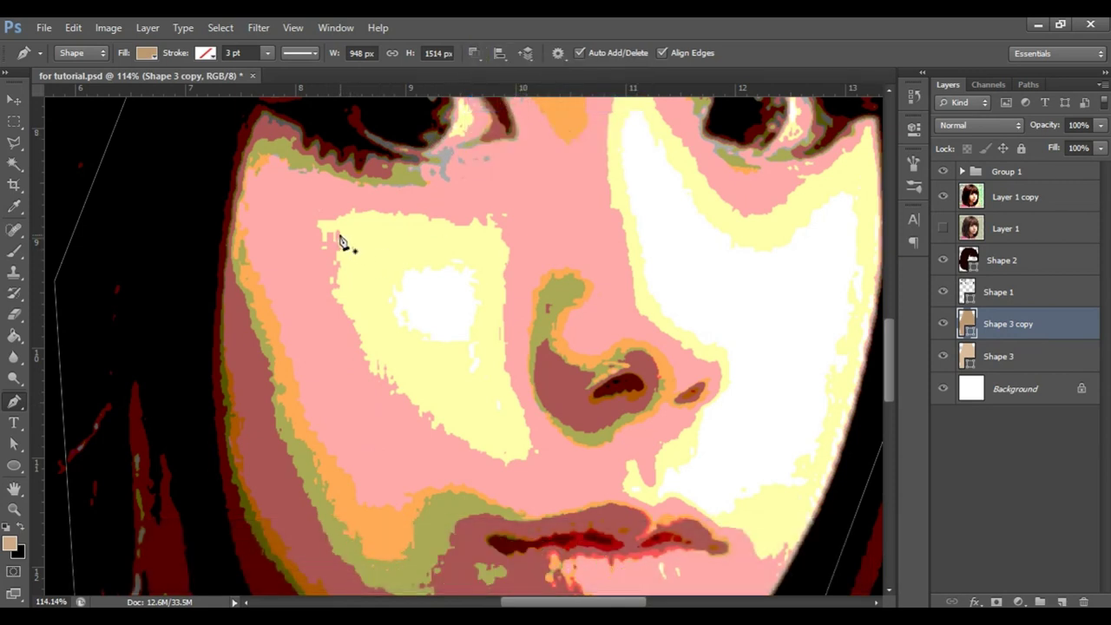
Cut the cheek highlight out of the shadow shape.
drag(389, 369, 443, 425)
drag(500, 452, 512, 460)
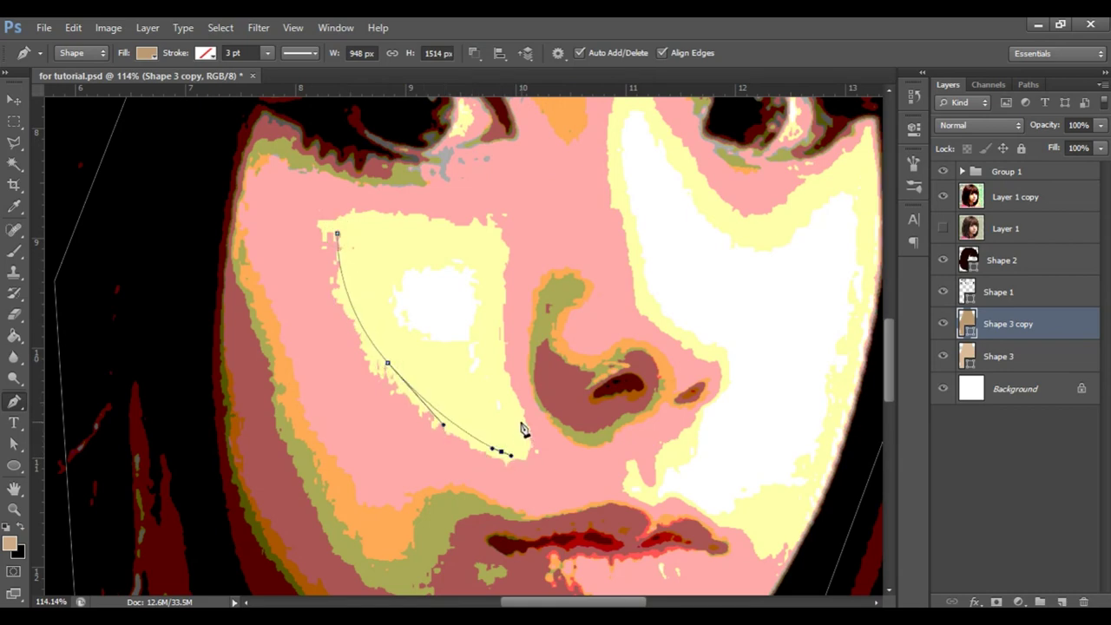
click(500, 230)
click(337, 233)
Trace the nose highlight cutout down the bridge to the nostril.
drag(617, 104, 416, 229)
click(417, 229)
click(438, 428)
click(460, 461)
click(495, 489)
scroll(496, 486, up, 2)
click(498, 480)
scroll(558, 414, down, 3)
drag(481, 421, 495, 413)
click(435, 466)
drag(415, 511, 418, 519)
Continue the highlight cutout around the nostril and along the upper lip.
click(384, 490)
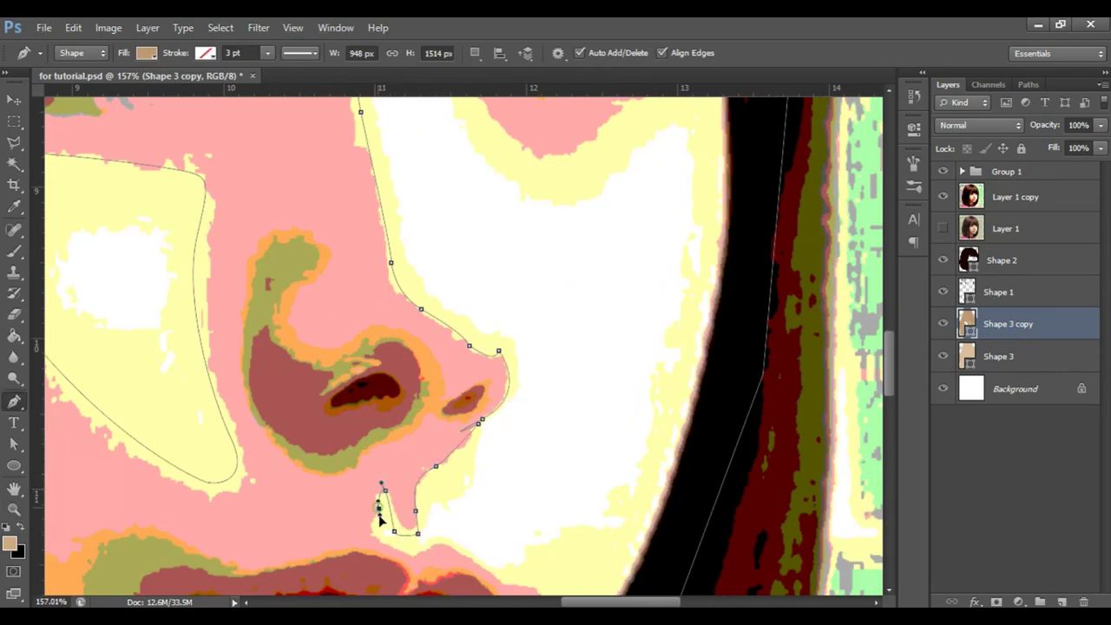
scroll(400, 520, down, 2)
click(396, 497)
scroll(468, 504, down, 5)
click(503, 386)
drag(543, 405, 556, 431)
scroll(608, 408, up, 3)
Trace the highlight up the cheek edge and under the eye.
click(615, 286)
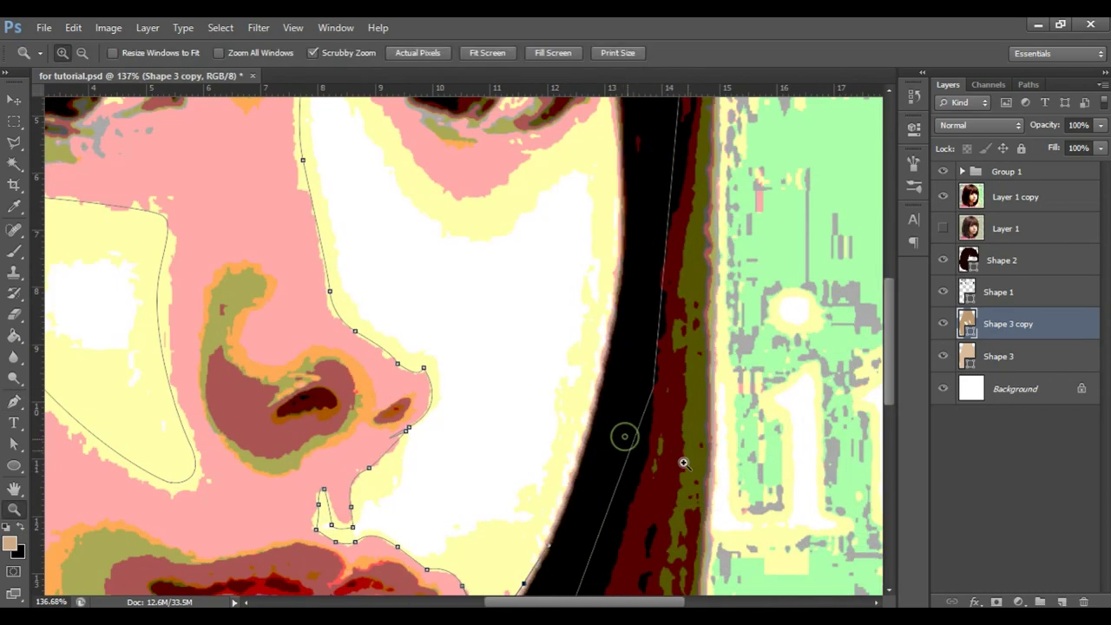
click(617, 261)
scroll(613, 235, up, 2)
scroll(613, 235, up, 2)
scroll(496, 317, up, 3)
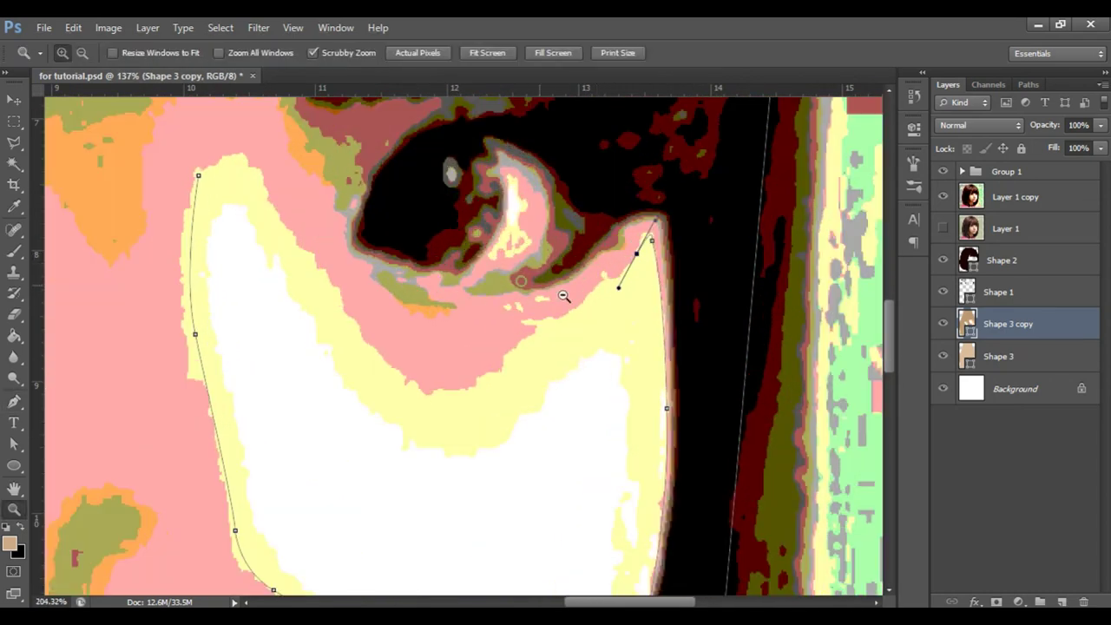
click(496, 314)
drag(440, 394, 502, 407)
click(320, 276)
click(247, 163)
click(198, 153)
scroll(520, 348, down, 5)
Outline the chin highlight cutout.
click(629, 333)
drag(516, 485, 540, 452)
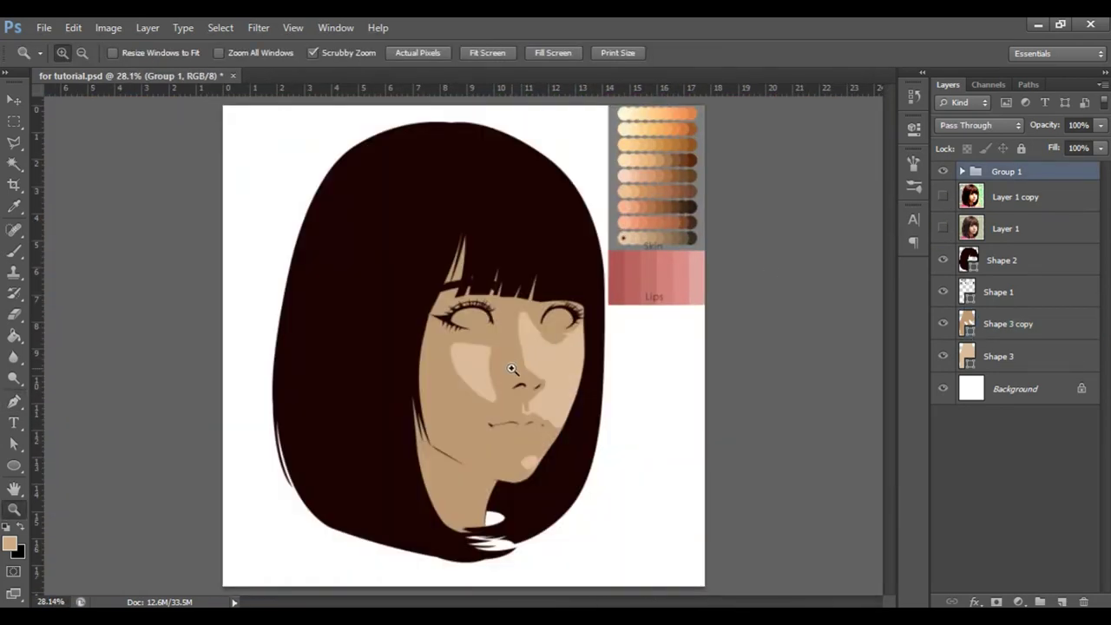
drag(512, 369, 541, 380)
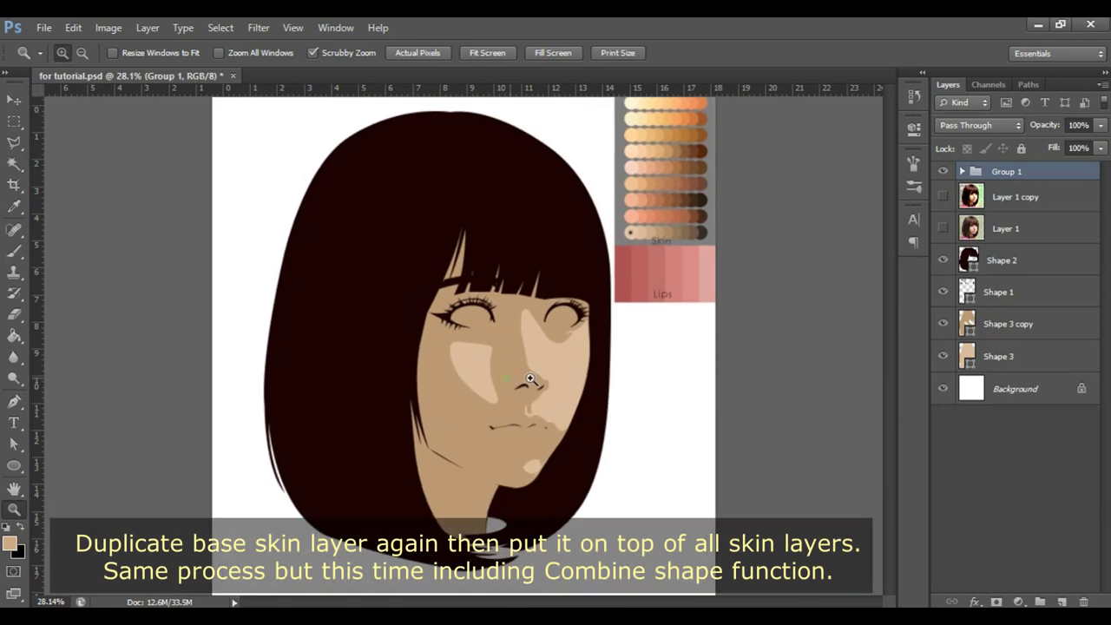
Duplicate Shape 3 and move the copy above Shape 3 copy.
mouse_move(584, 325)
mouse_down()
mouse_move(554, 321)
mouse_move(573, 321)
mouse_up()
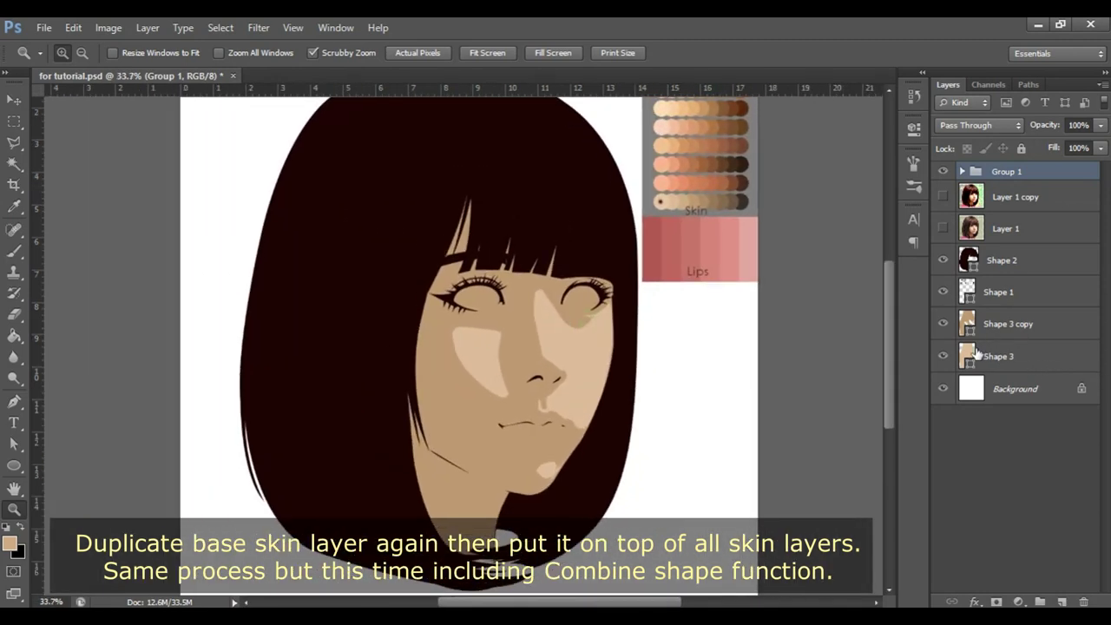
click(1021, 354)
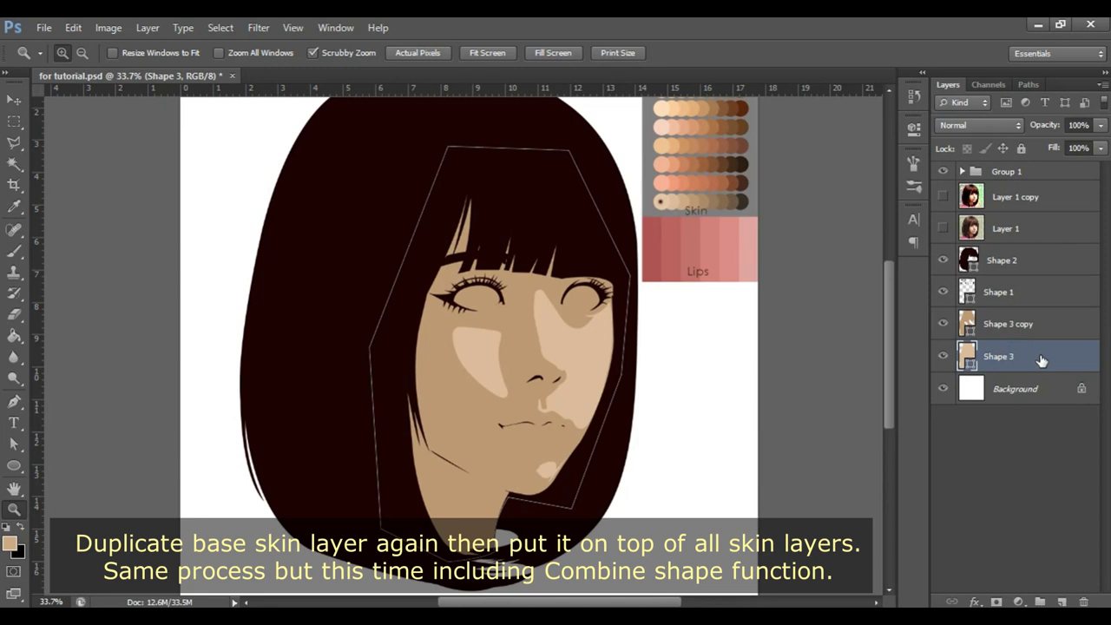
key(ctrl+j)
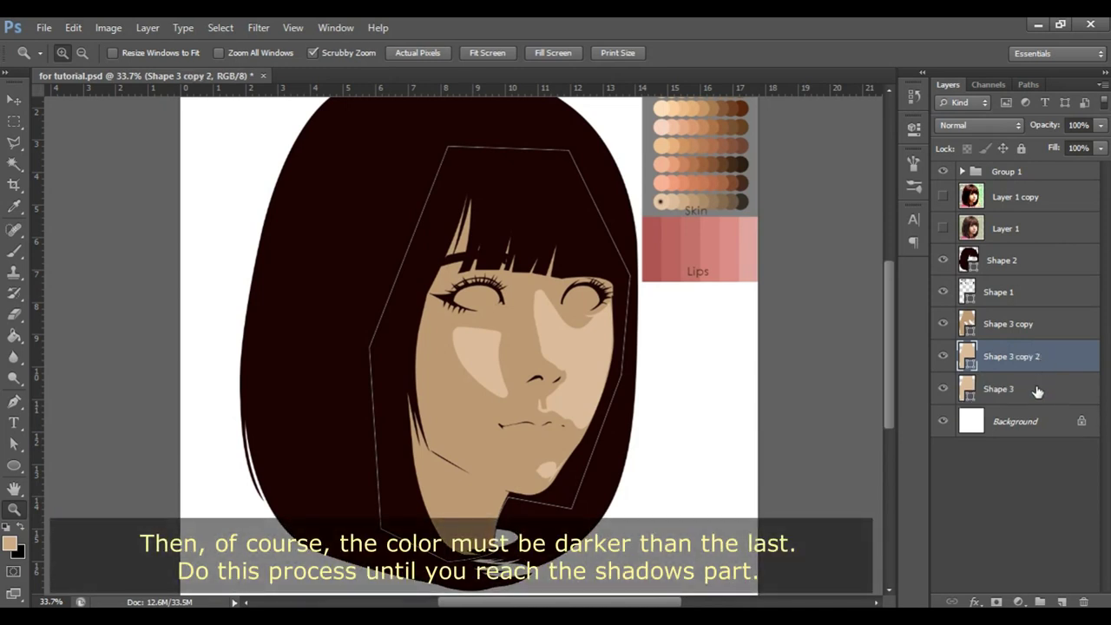
drag(1038, 365, 1053, 317)
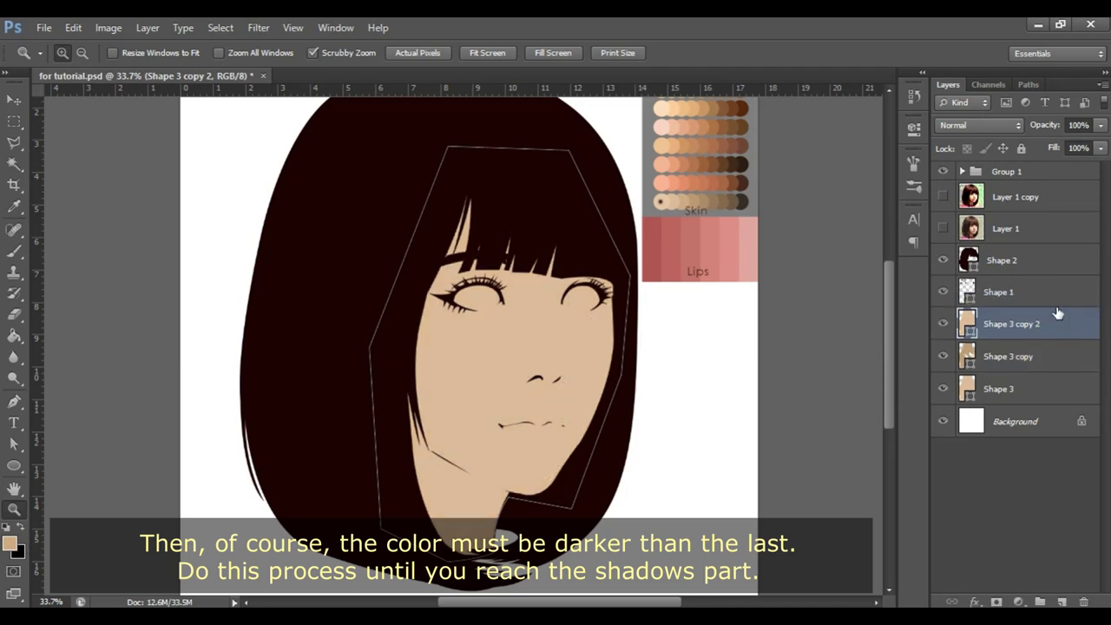
Fill the new copy with a darker skin tone sampled from the swatches, showing the posterized guide.
double_click(967, 324)
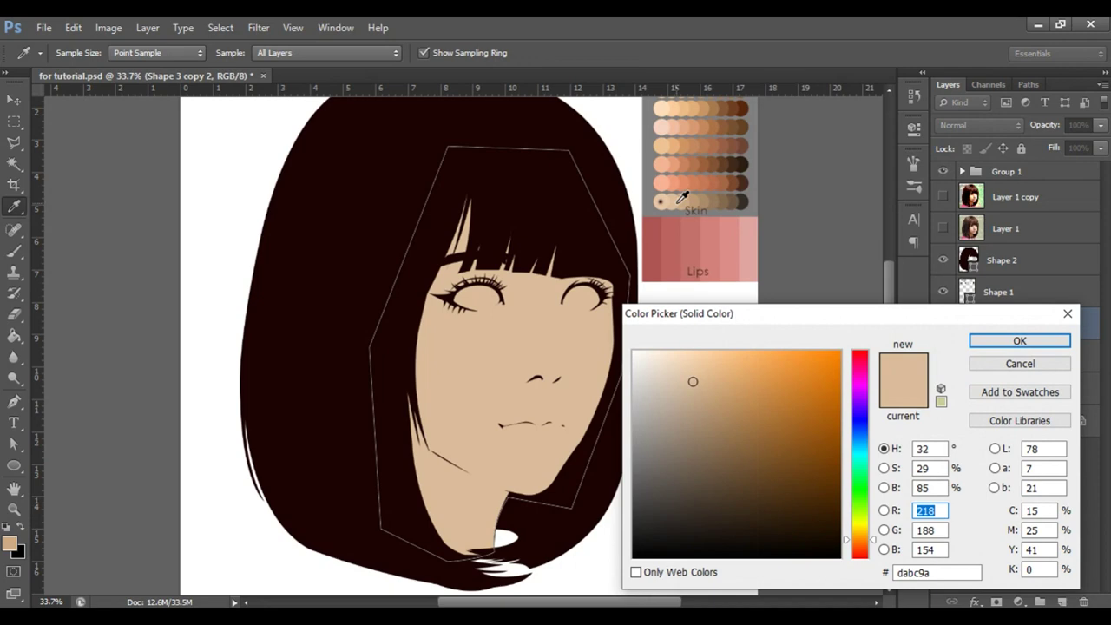
click(707, 195)
click(1019, 340)
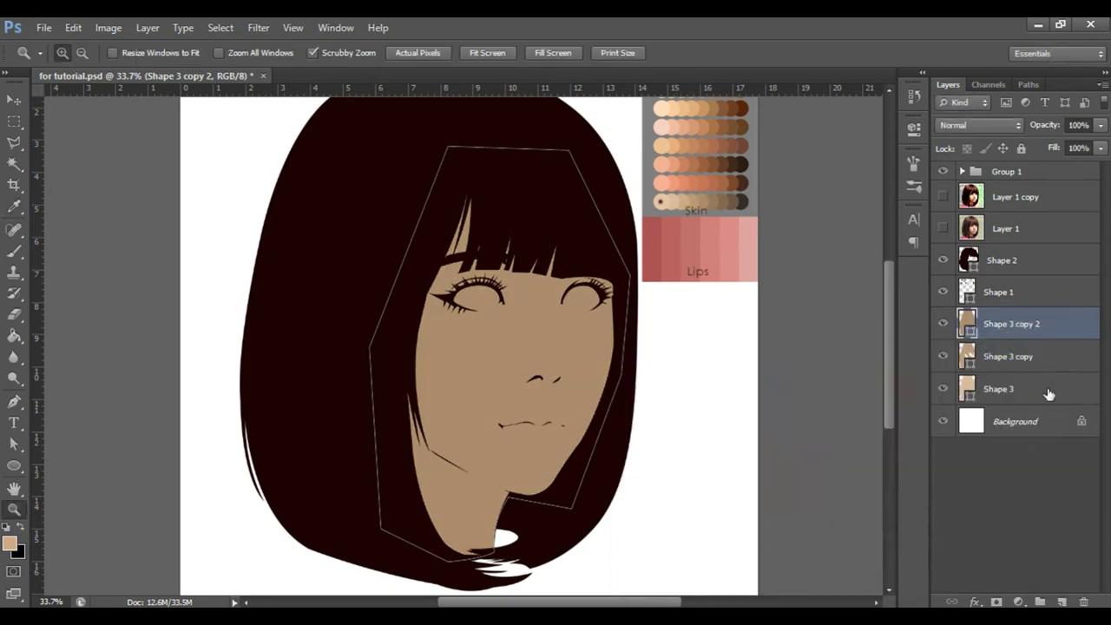
click(943, 196)
key(p)
click(475, 53)
drag(517, 425, 526, 409)
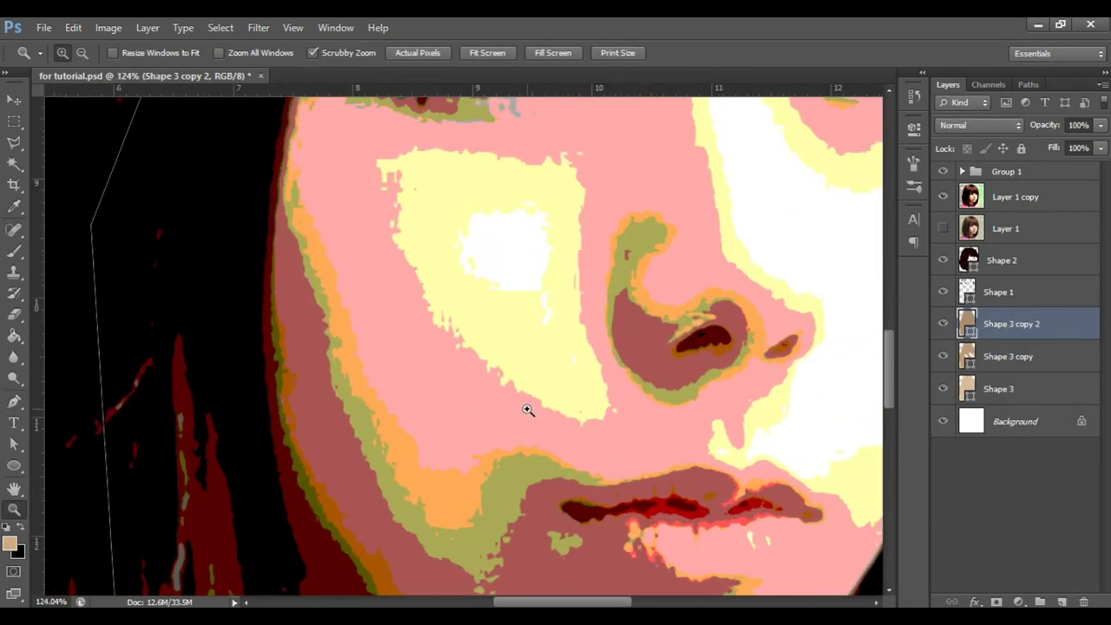
Set the Pen to Combine Shapes and trace the cheek shadow.
click(474, 53)
click(497, 88)
click(356, 214)
drag(359, 263, 374, 303)
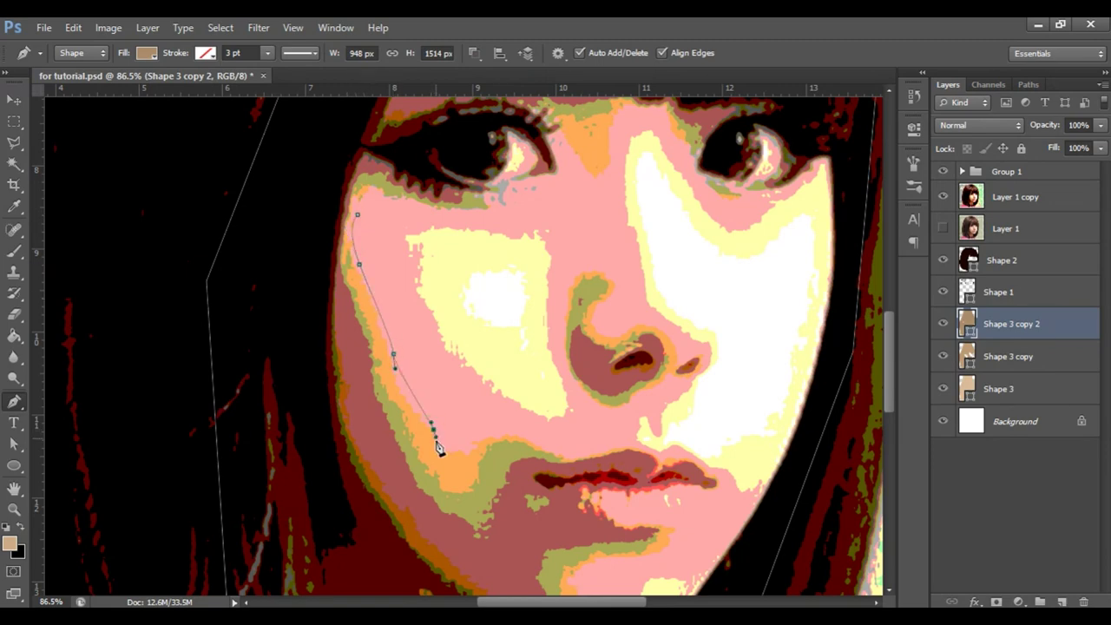
drag(455, 448, 468, 448)
scroll(454, 448, up, 3)
drag(757, 468, 401, 425)
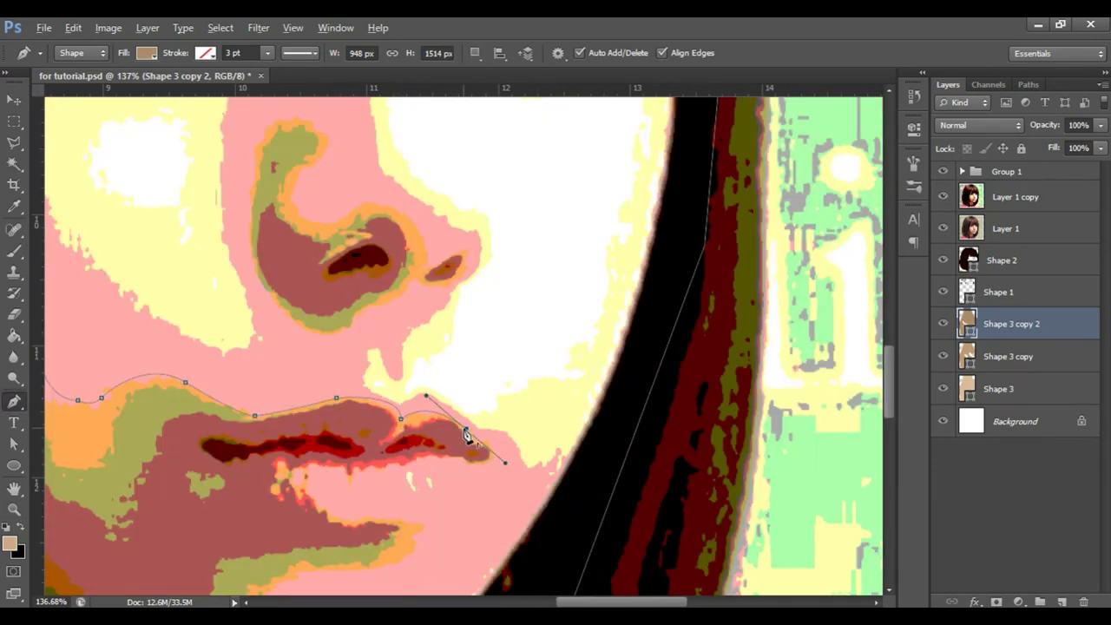
Add shadow shapes below the lower lip and under the eye.
click(383, 486)
scroll(382, 486, down, 2)
drag(399, 453, 422, 459)
scroll(385, 476, down, 3)
drag(265, 438, 255, 471)
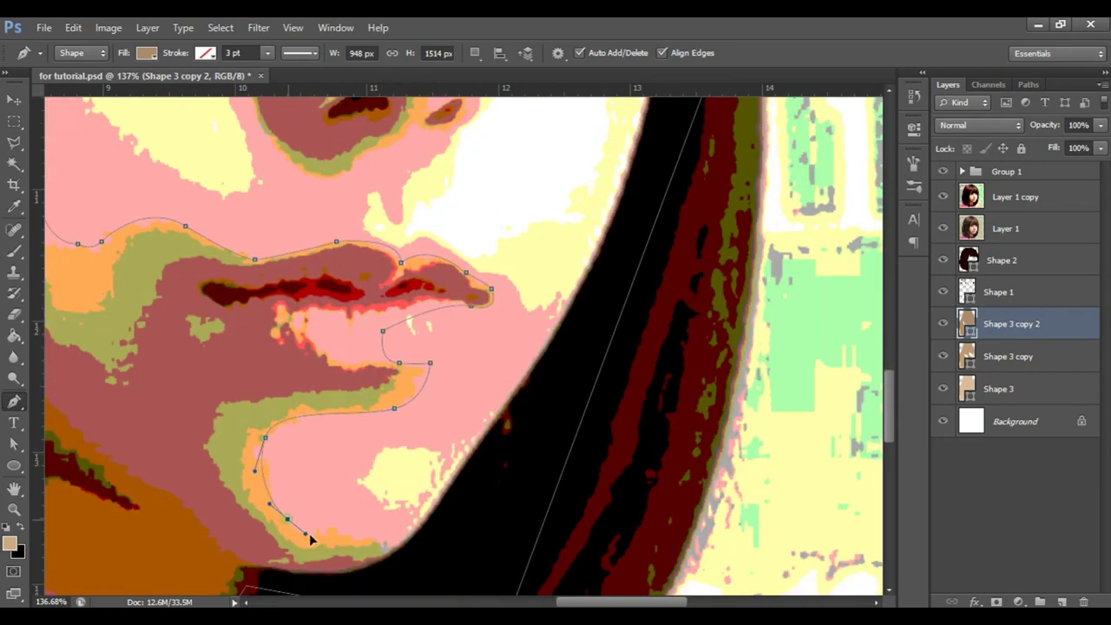
scroll(486, 493, down, 5)
scroll(698, 317, up, 6)
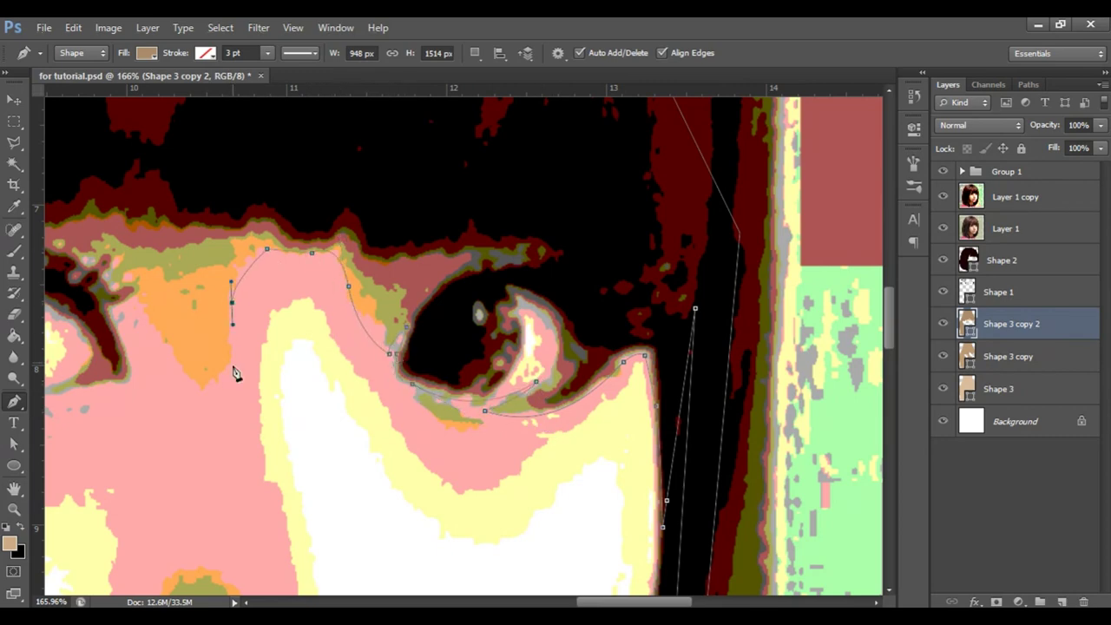
drag(234, 374, 486, 427)
drag(433, 420, 392, 347)
scroll(240, 471, up, 3)
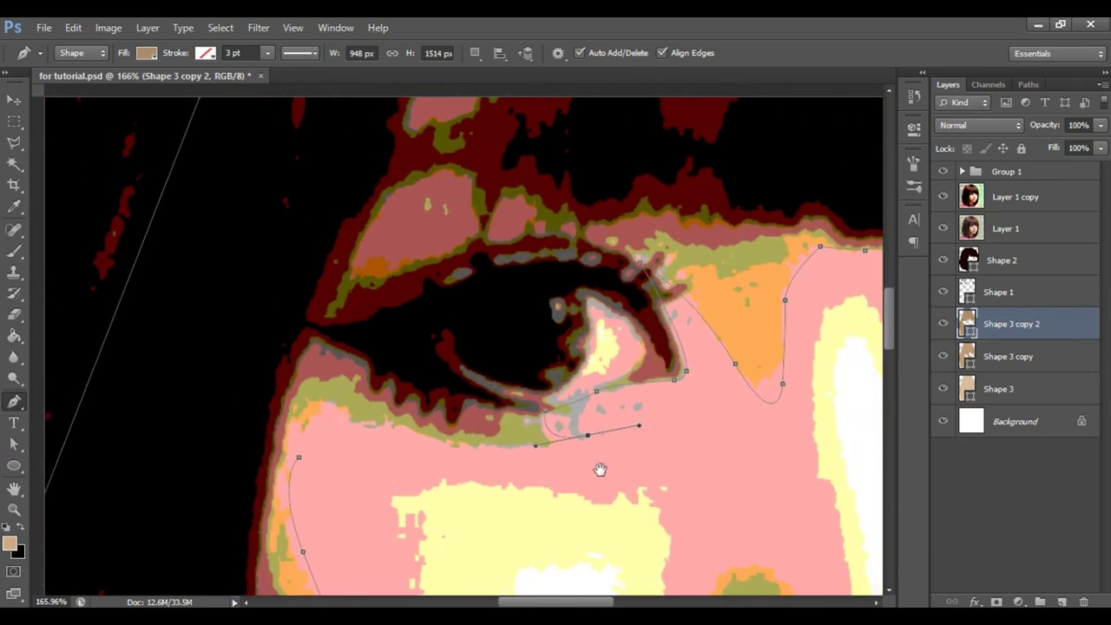
Trace the shadow under the nose, comparing against the reference layers, then hide the posterized guide.
key(z)
scroll(596, 513, down, 5)
click(181, 494)
key(p)
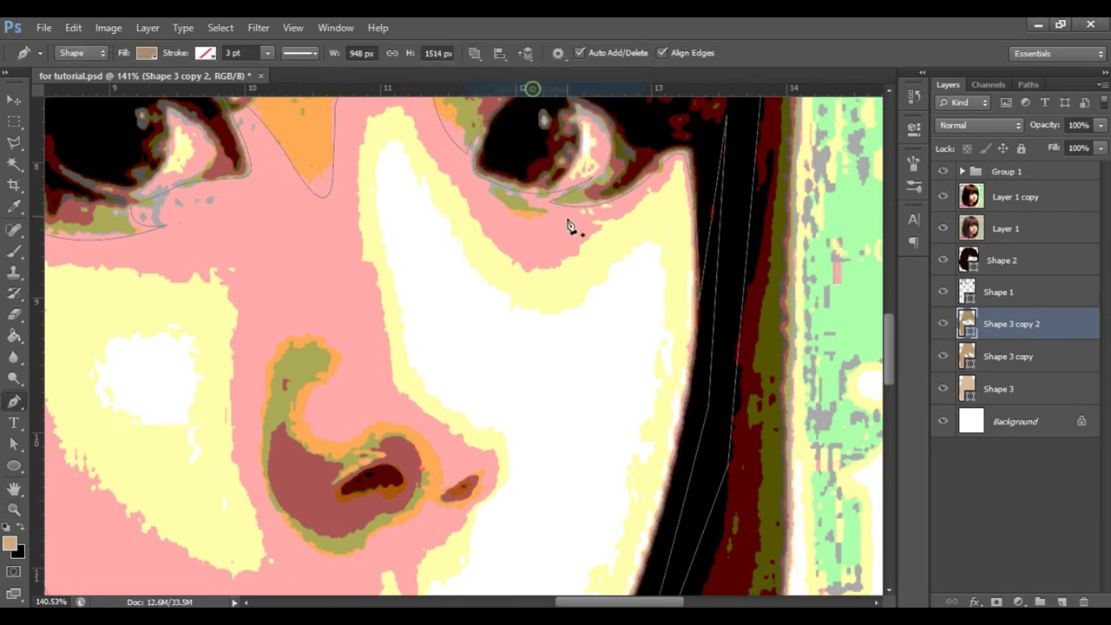
scroll(367, 339, down, 2)
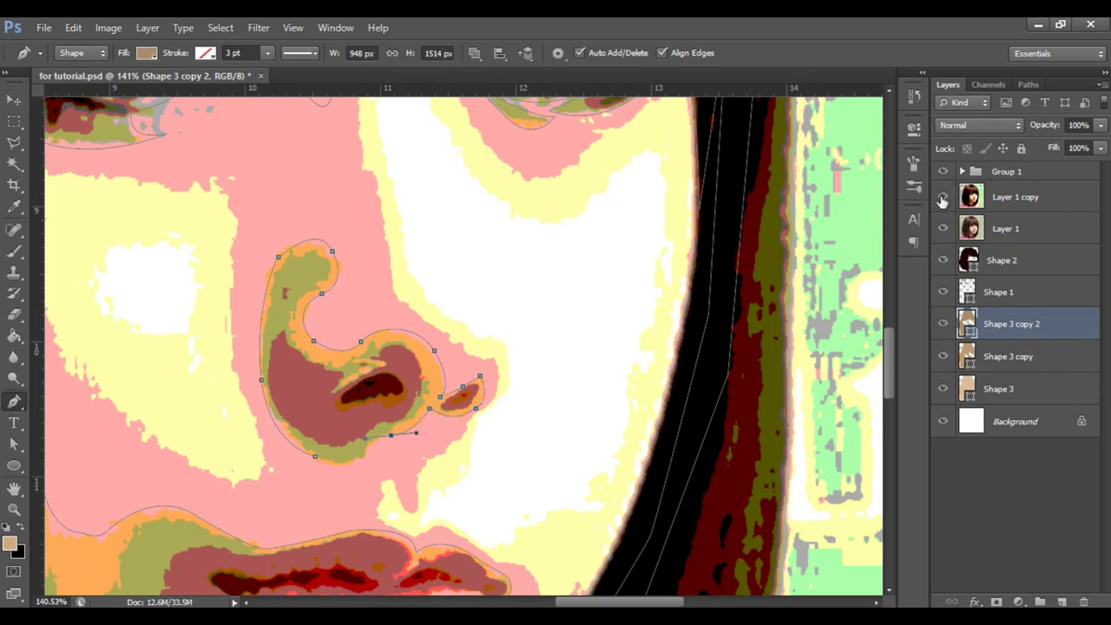
click(942, 197)
click(942, 229)
click(942, 197)
click(373, 453)
drag(368, 506, 367, 518)
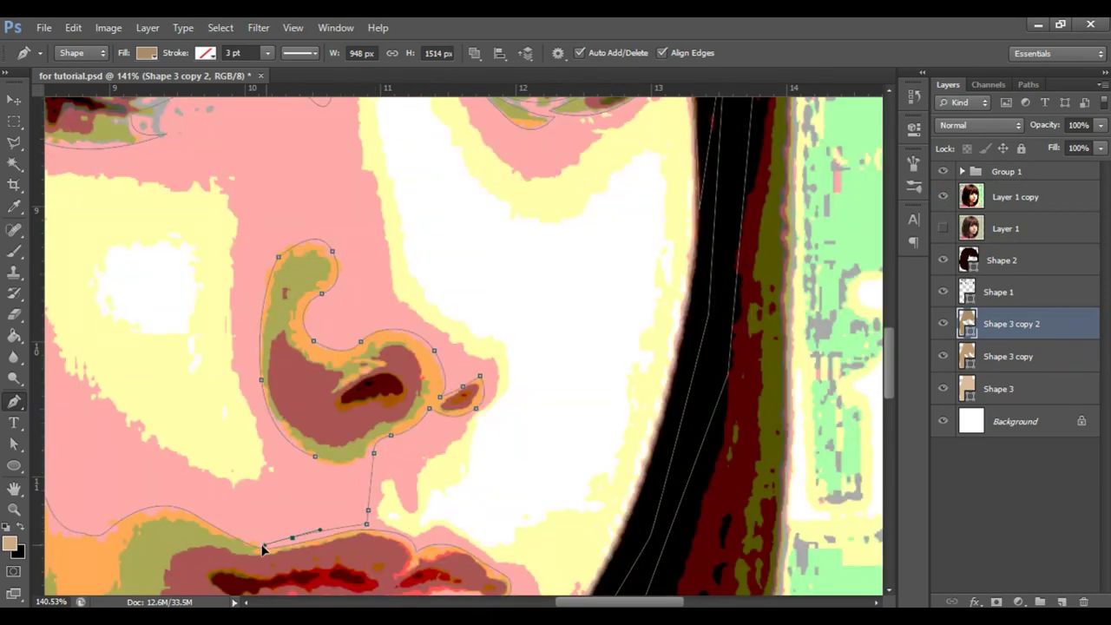
click(942, 197)
key(ctrl+0)
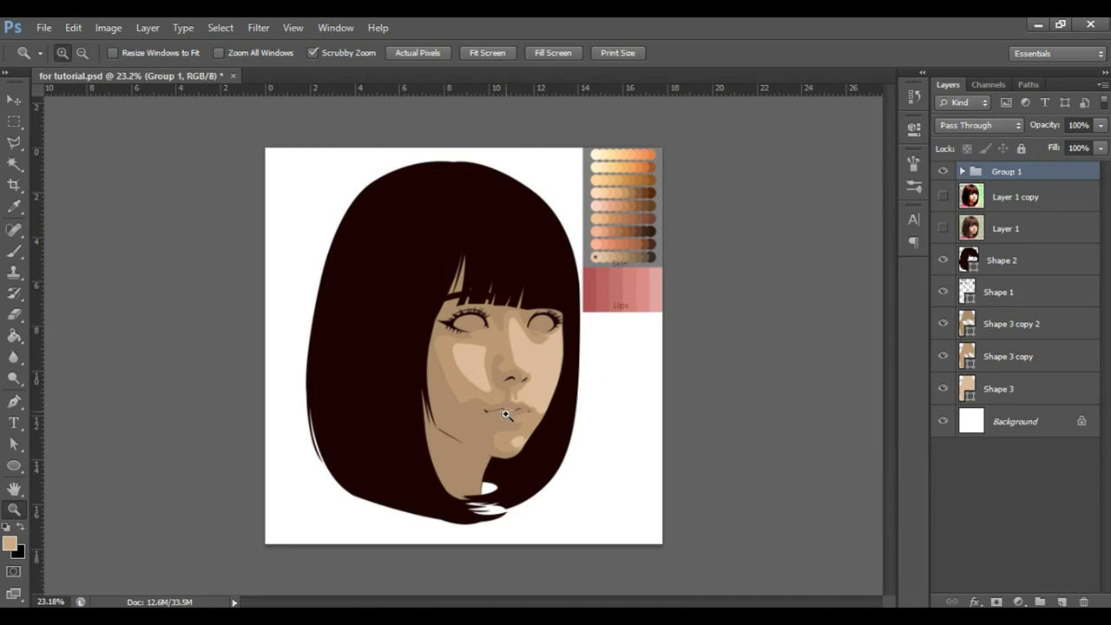
Zoom out to the full portrait and place the first jaw shadow anchor.
key(ctrl+plus)
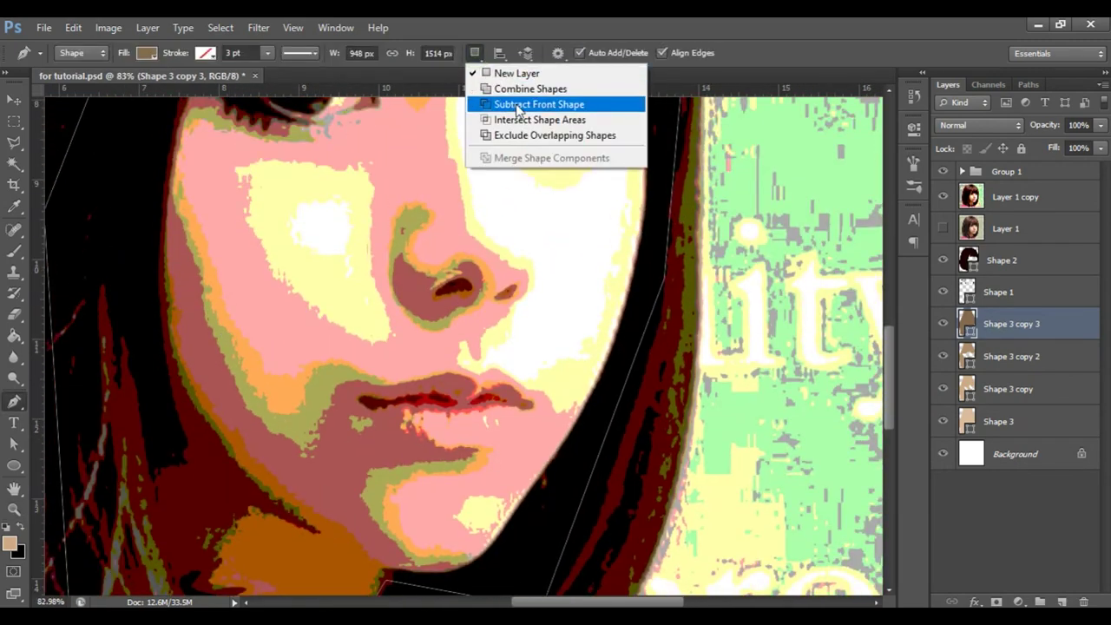
click(180, 152)
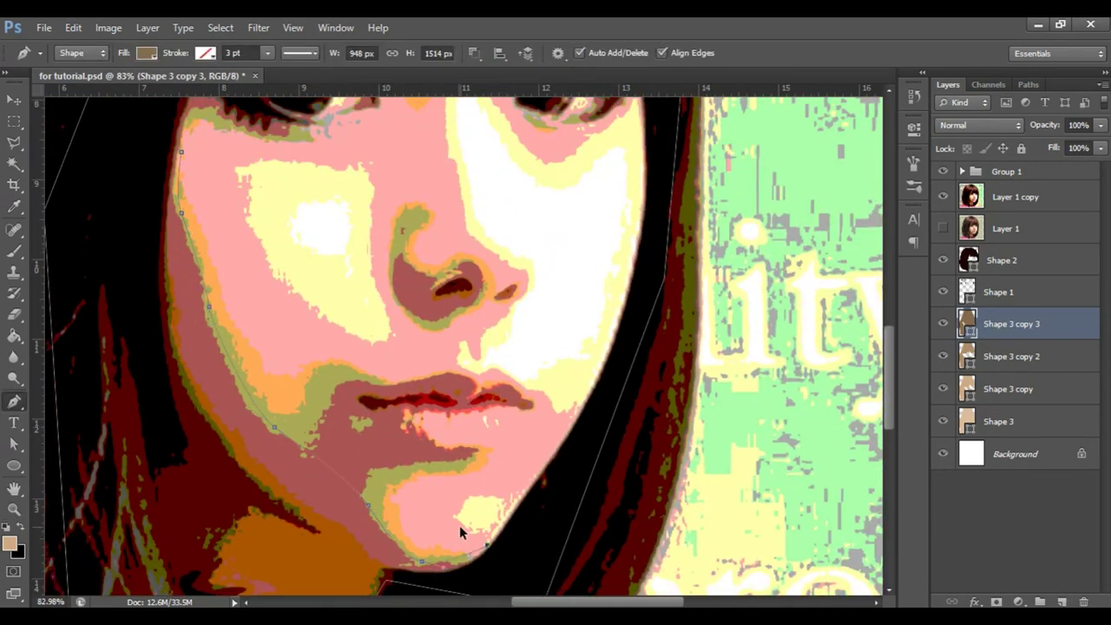
Check the jaw shading by toggling the posterized reference off and on.
scroll(462, 533, up, 3)
scroll(560, 420, down, 5)
scroll(484, 442, up, 4)
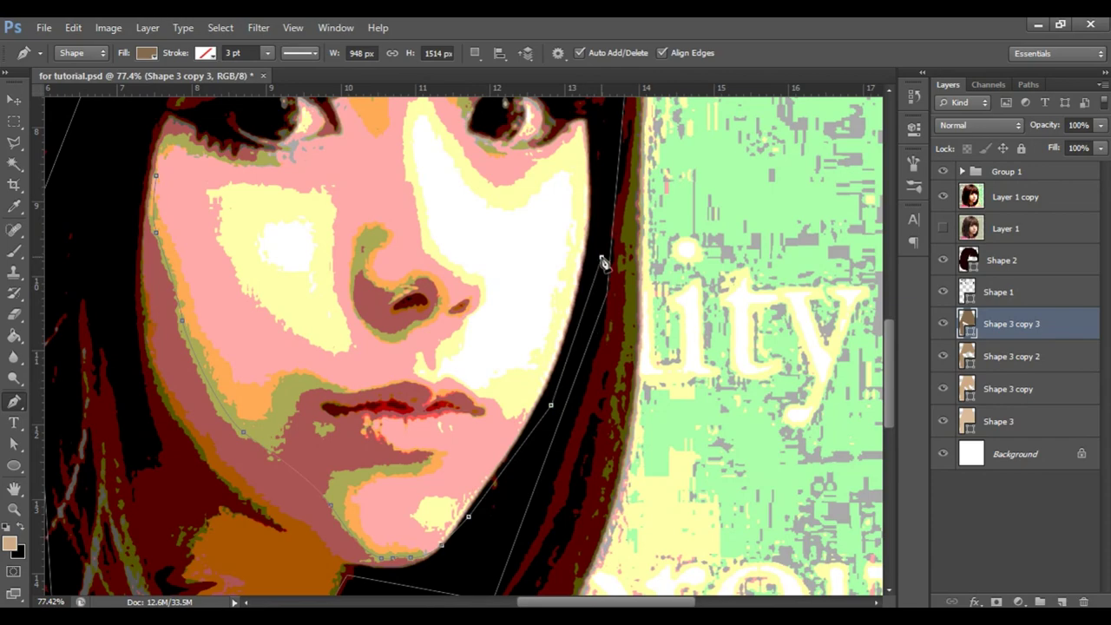
scroll(582, 313, up, 3)
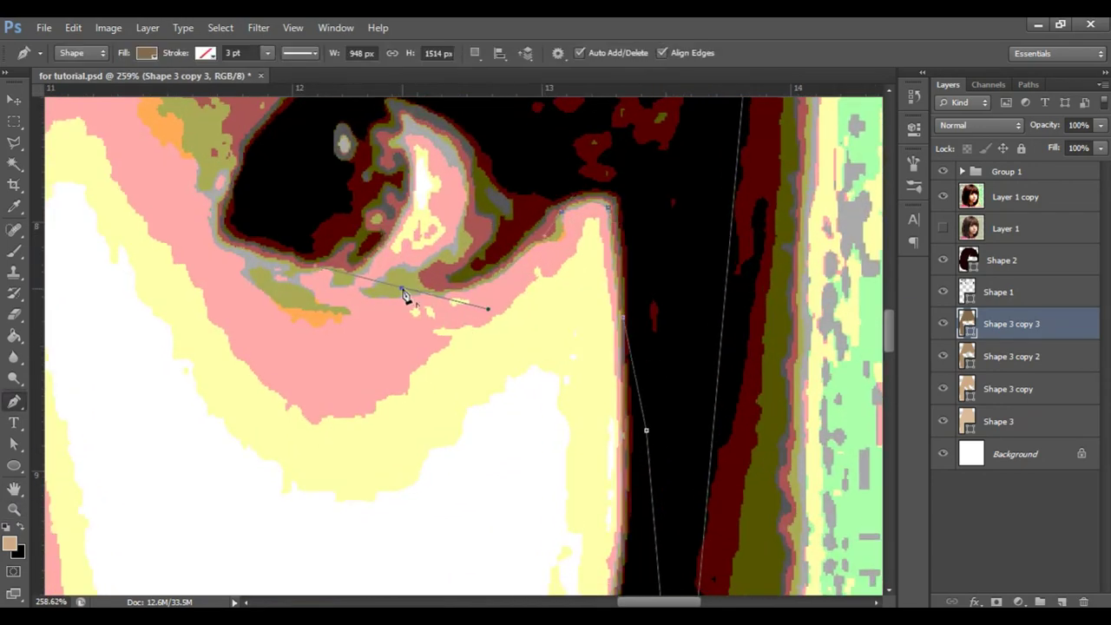
scroll(316, 272, up, 3)
scroll(241, 288, up, 2)
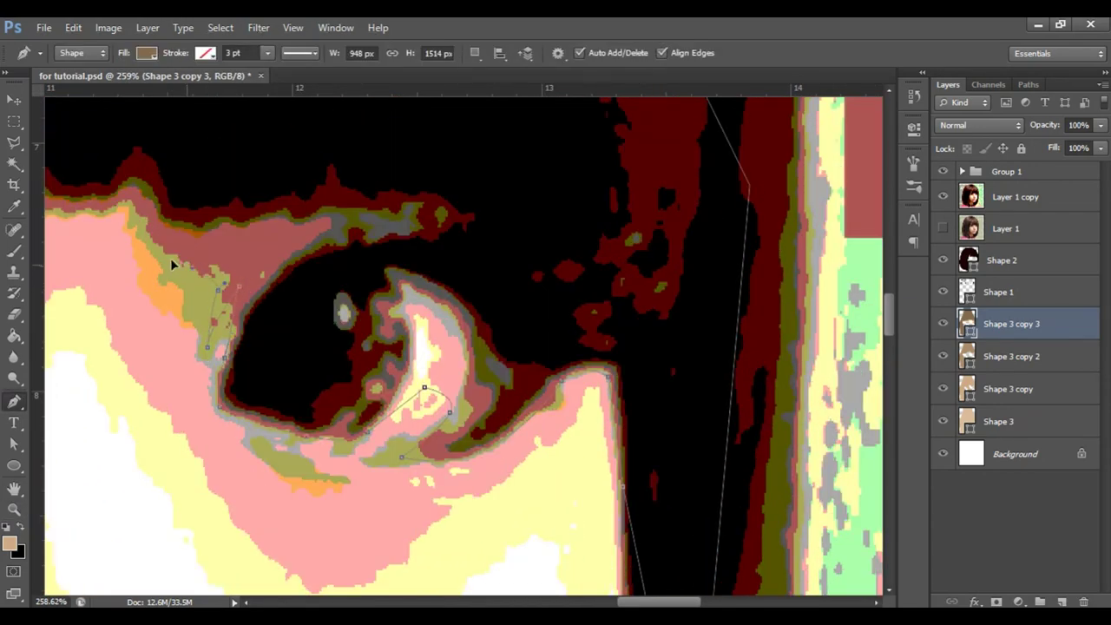
scroll(172, 265, down, 2)
click(943, 196)
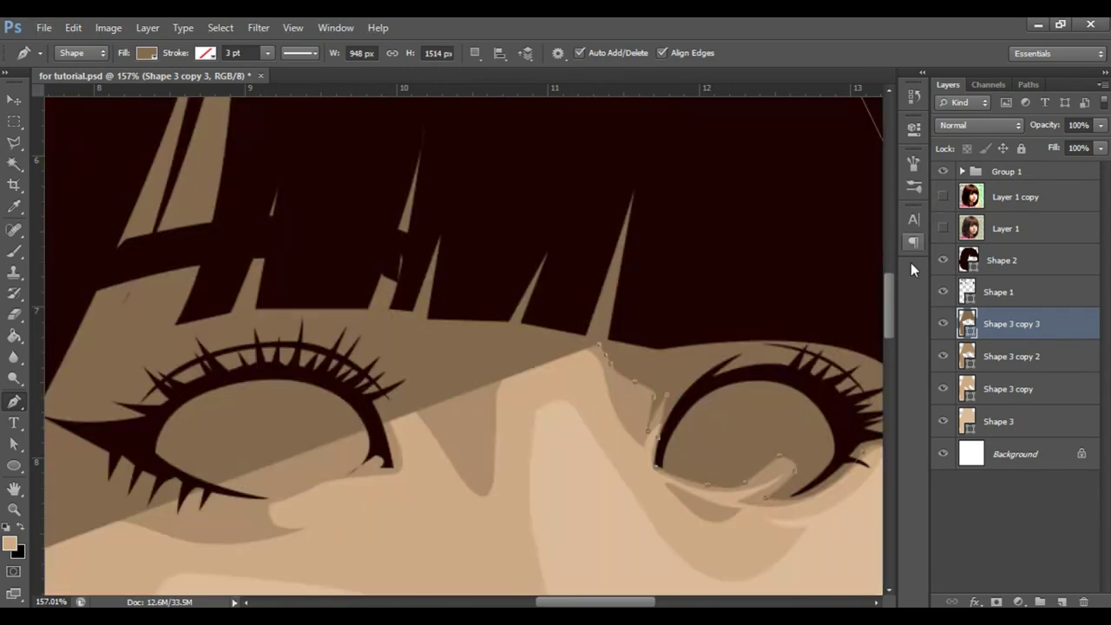
click(942, 196)
Centre the left eye and compare the flat shapes with the reference layers toggled.
click(943, 227)
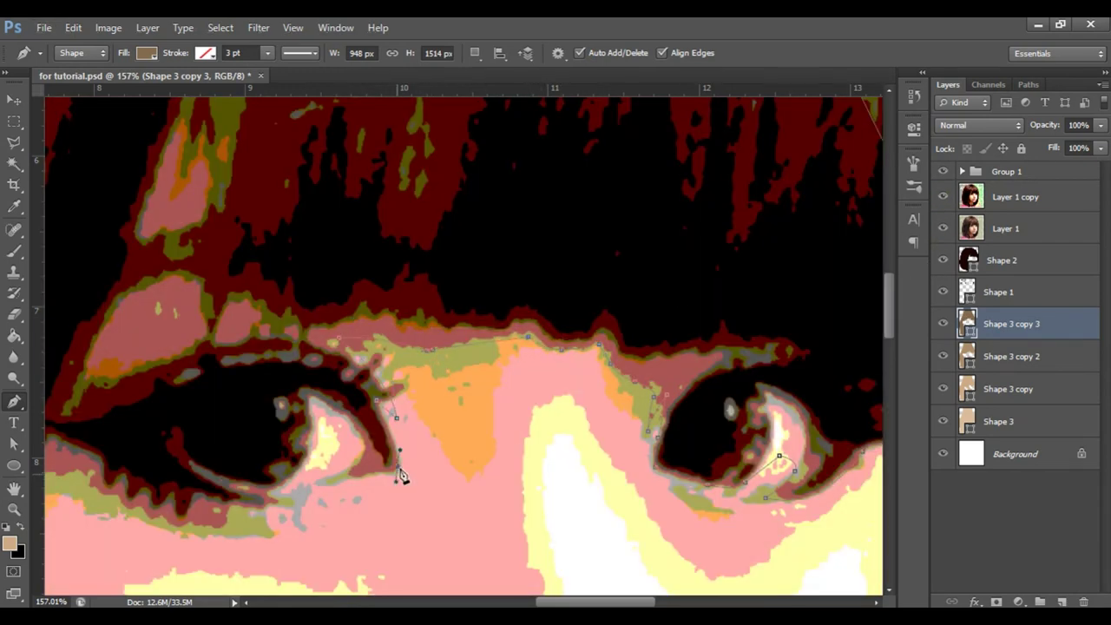
drag(342, 496, 469, 401)
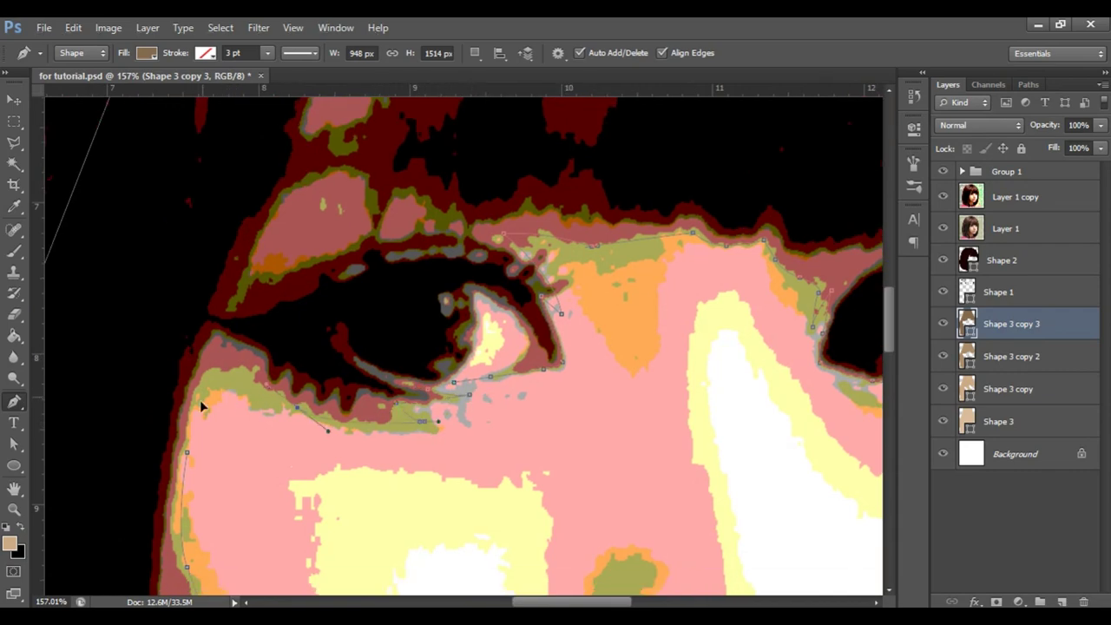
key(z)
click(943, 197)
click(942, 228)
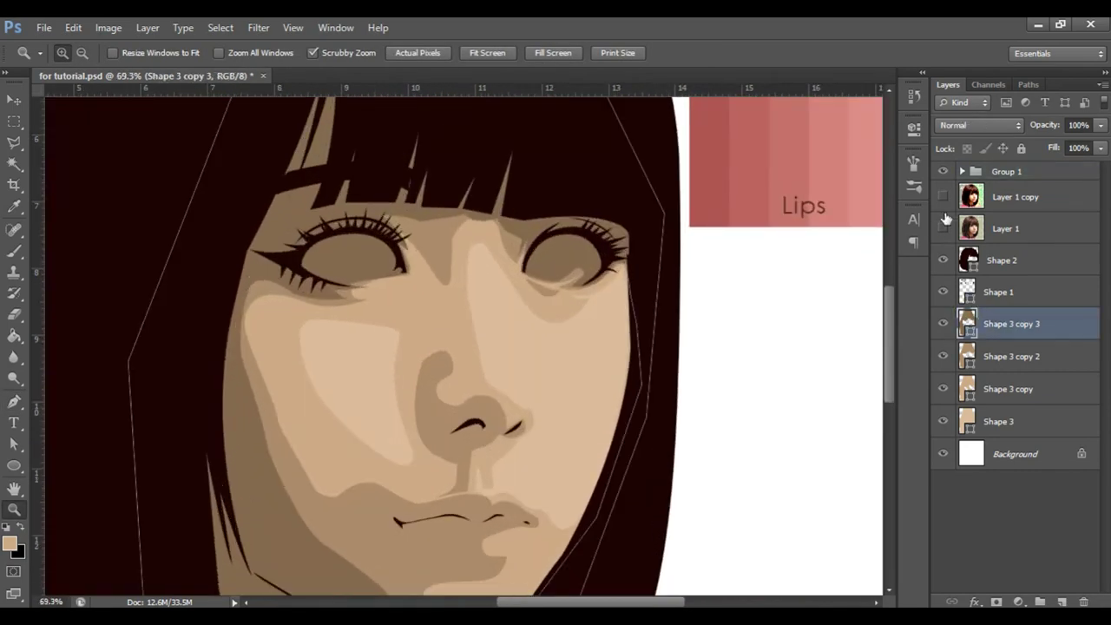
click(942, 196)
Rename the hair shape layer to 'hair' and reselect the newest darker skin layer.
double_click(998, 291)
text(hair)
key(Return)
click(1011, 322)
scroll(471, 454, down, 3)
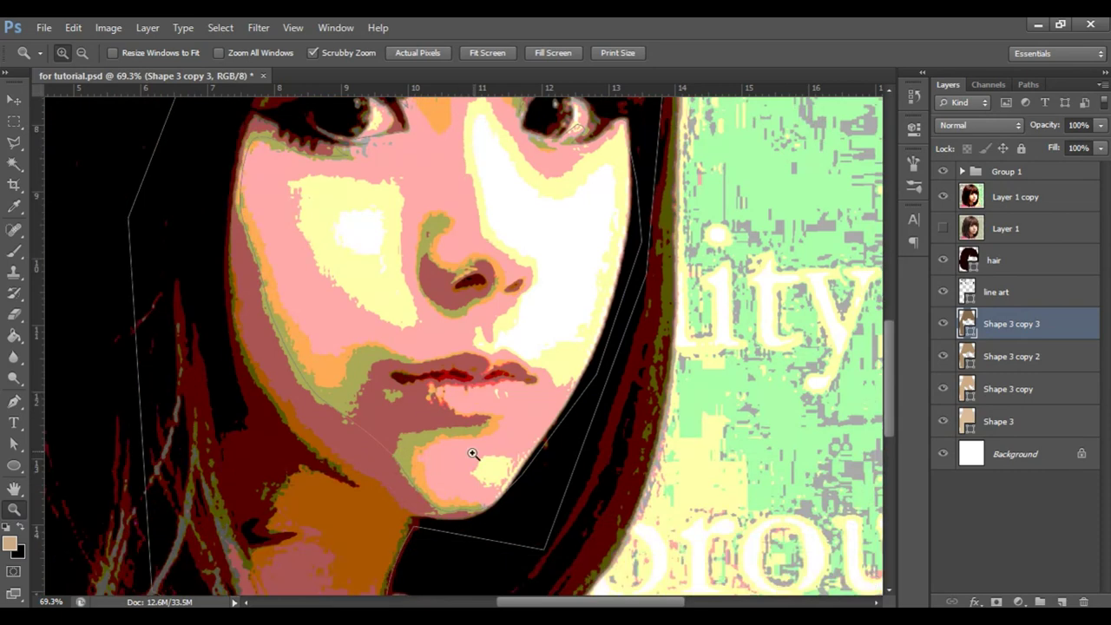
drag(472, 417, 522, 390)
key(p)
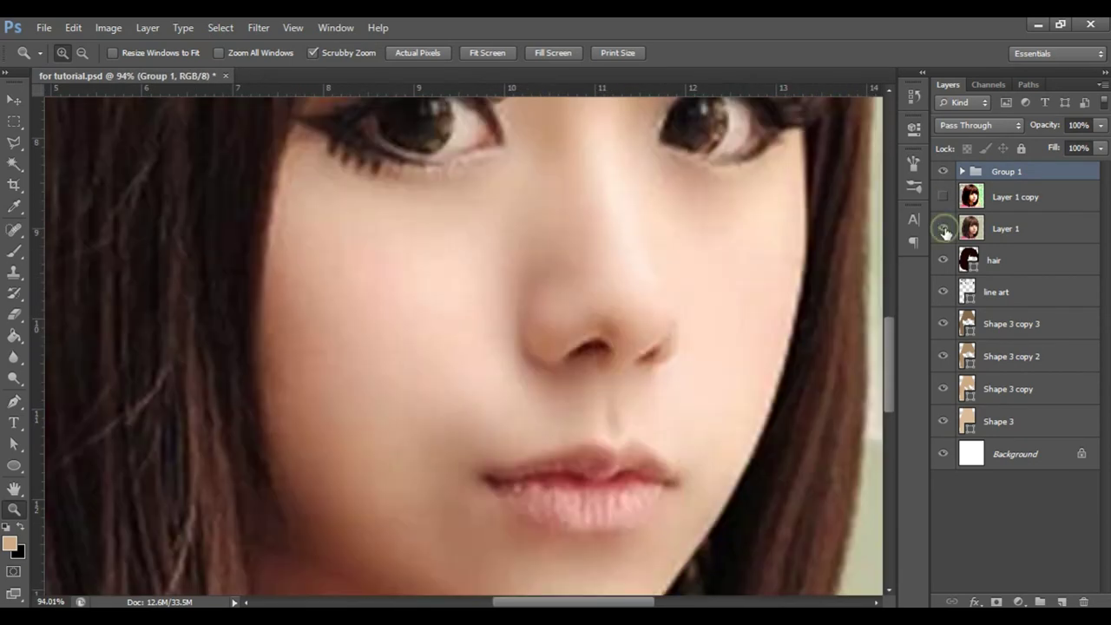
Add an anchor on the lip line, then compare against the photo and posterized guide.
click(943, 229)
click(944, 196)
drag(665, 261, 630, 313)
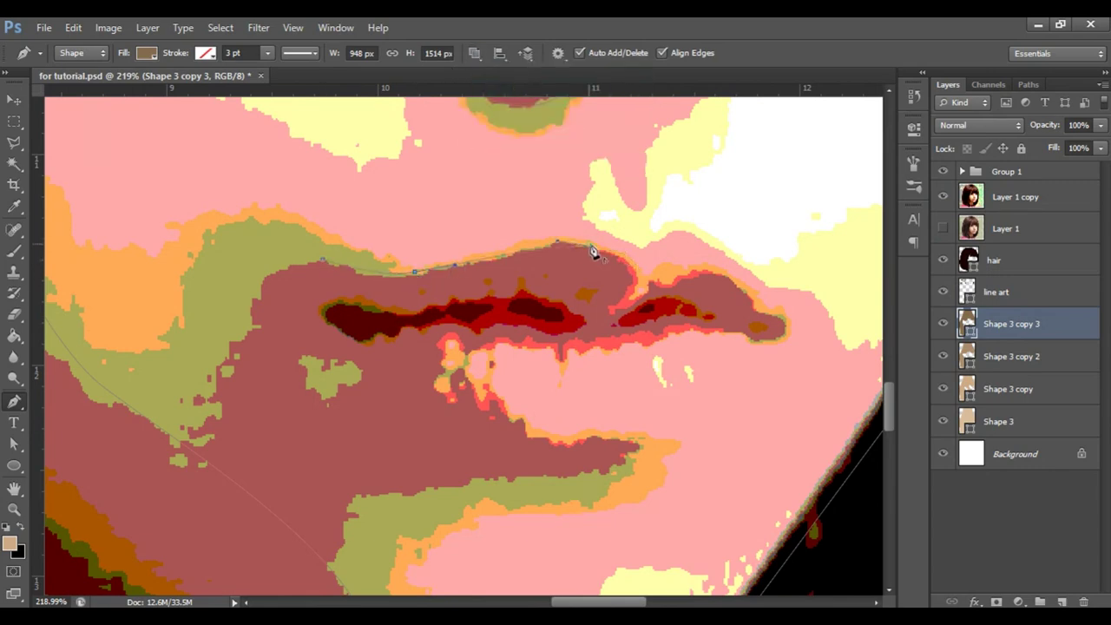
click(647, 276)
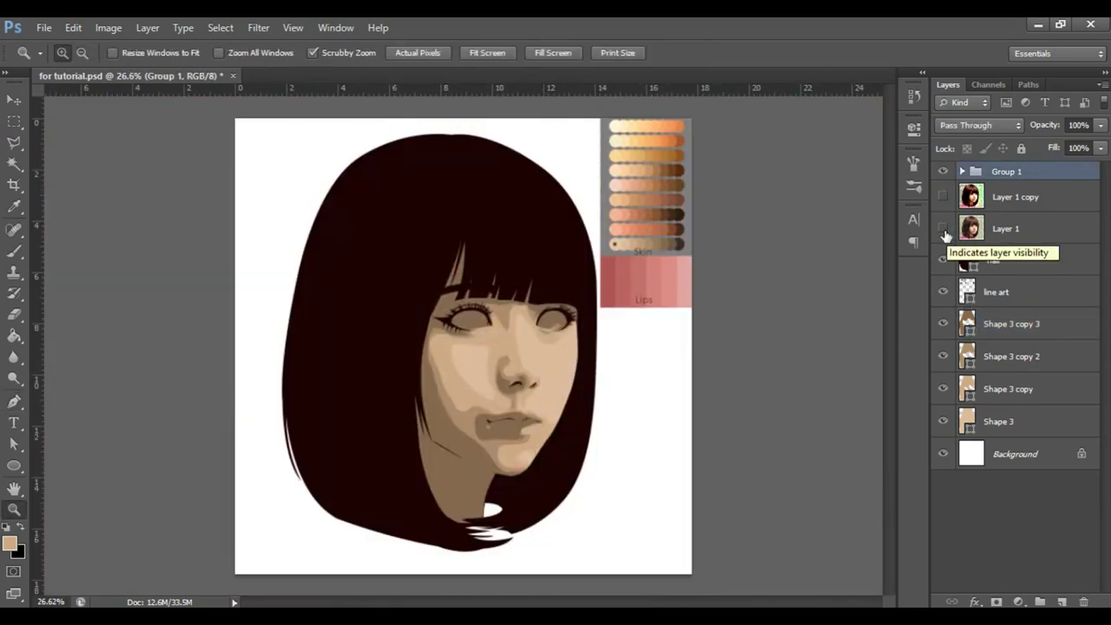
click(944, 228)
drag(544, 405, 653, 397)
click(944, 228)
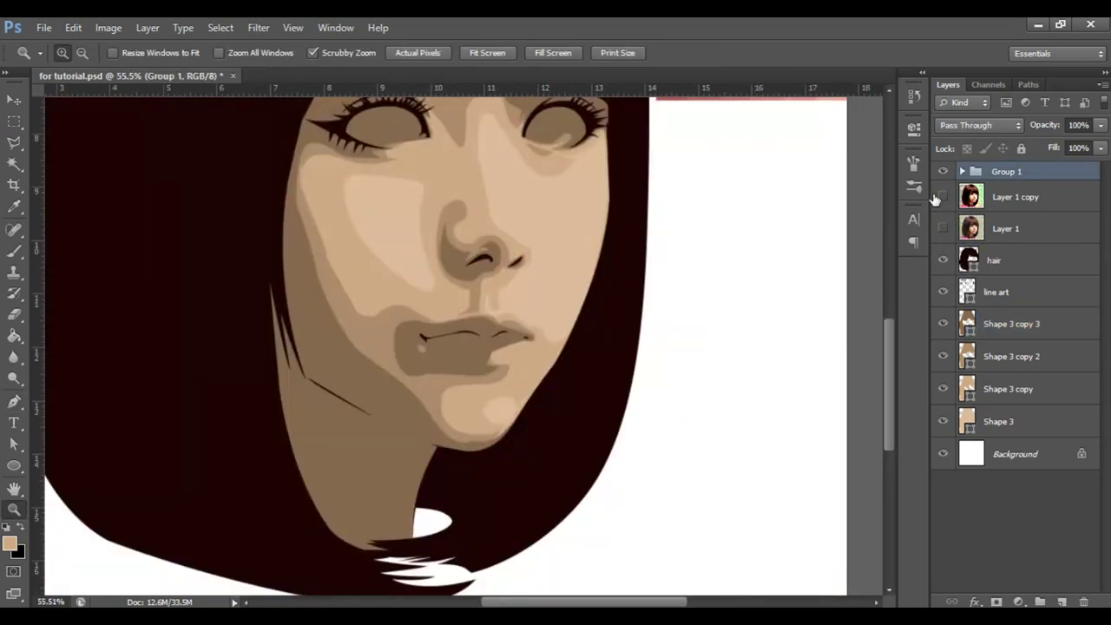
click(943, 197)
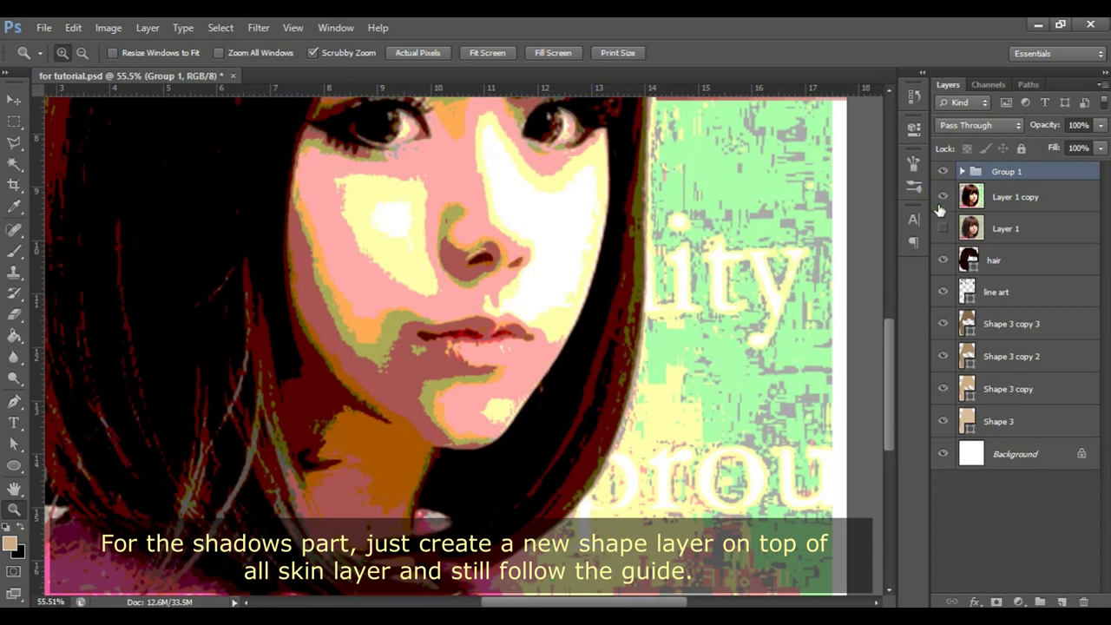
Select the darkest skin layer, set the Pen to new shape layers, and zoom on the eyes.
click(967, 325)
scroll(616, 335, down, 2)
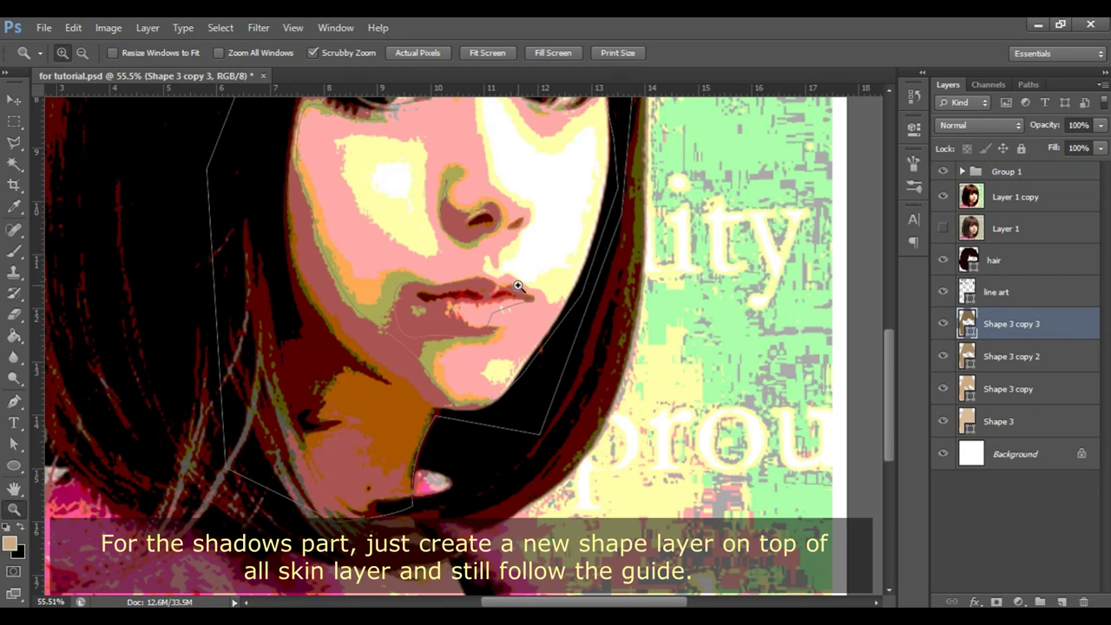
scroll(519, 287, up, 3)
scroll(519, 286, up, 2)
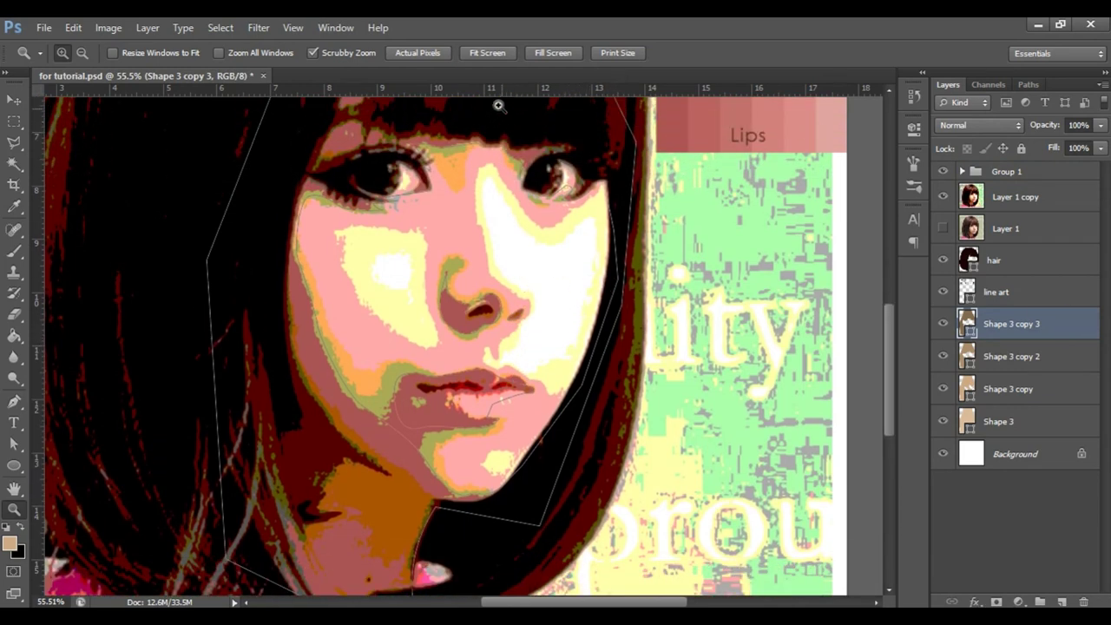
key(p)
click(475, 52)
click(507, 72)
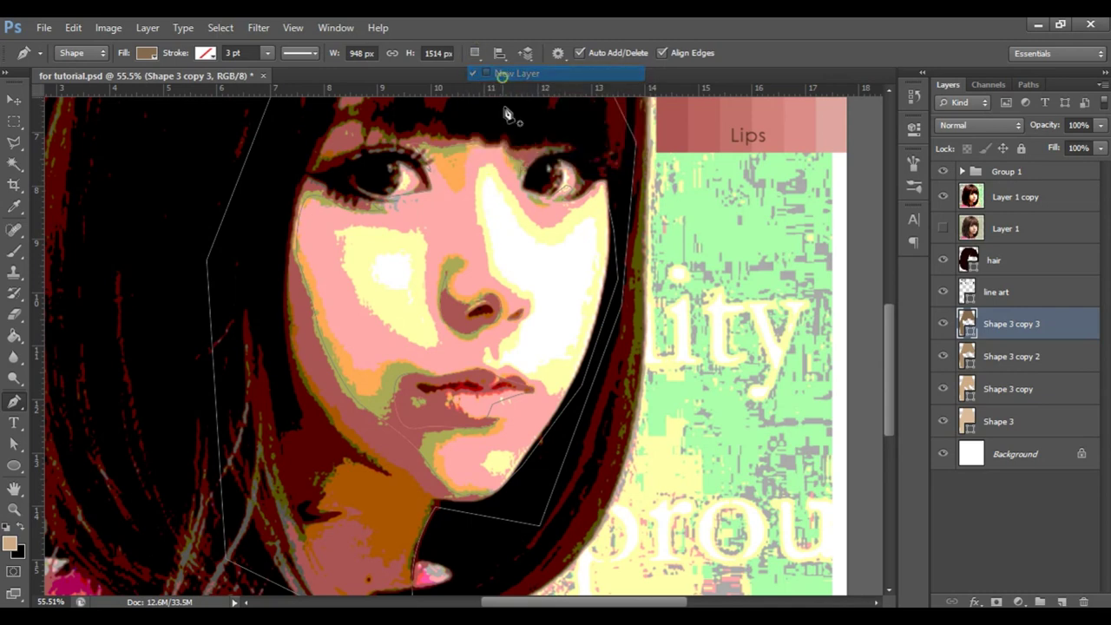
scroll(503, 243, up, 4)
scroll(504, 269, up, 3)
key(ctrl+space)
drag(448, 241, 518, 234)
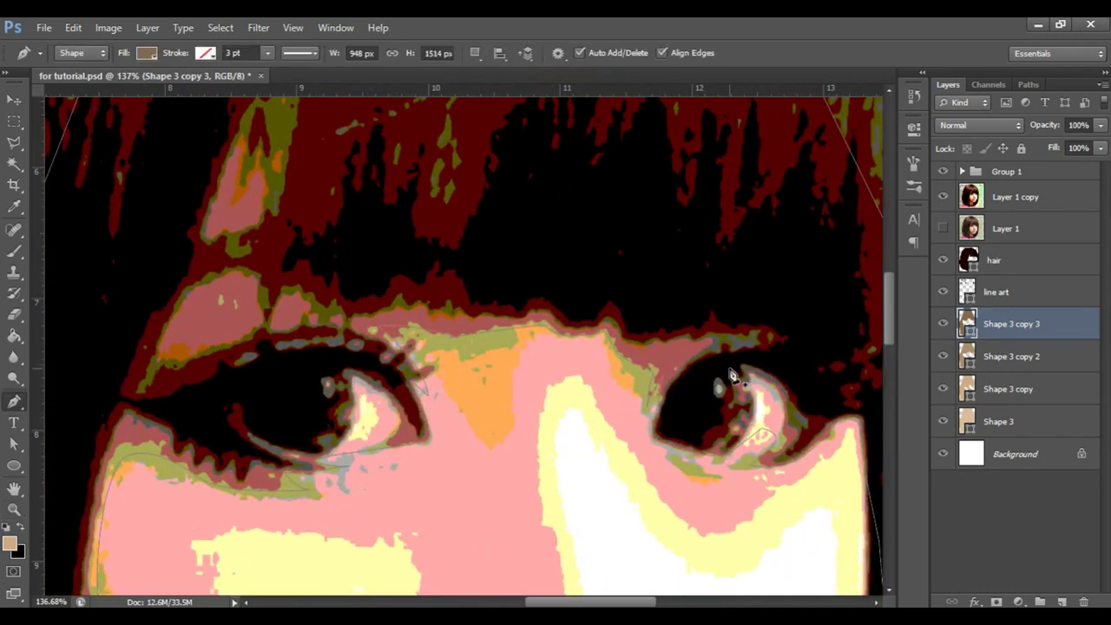
scroll(730, 382, down, 2)
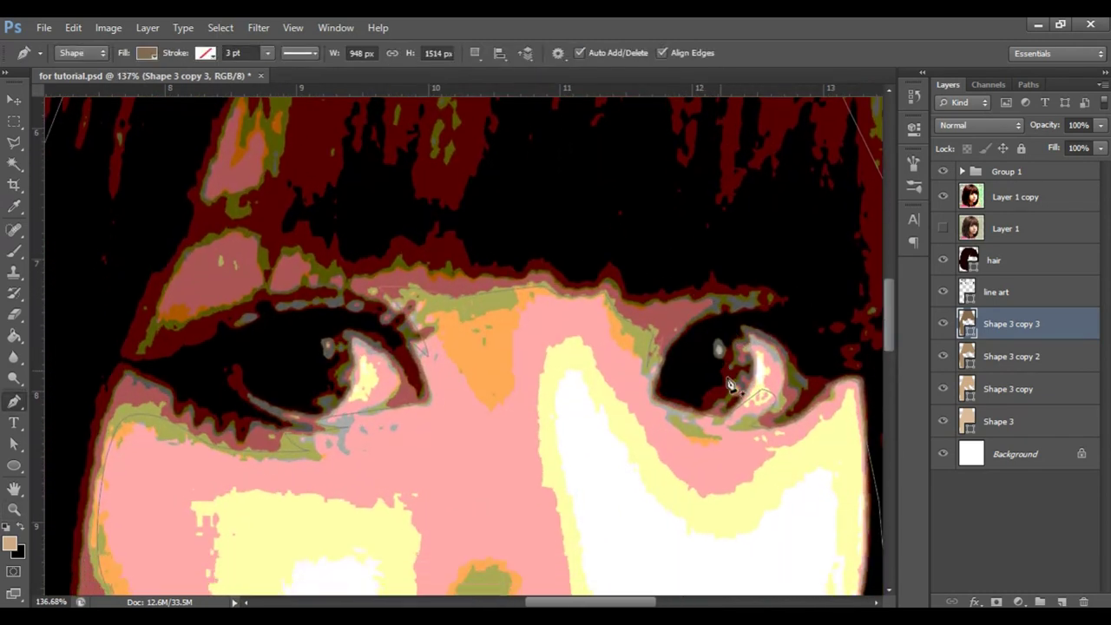
Trace the shadow outline from the eye along the bangs' lower edge and the left hair strand.
click(831, 390)
click(783, 394)
click(675, 338)
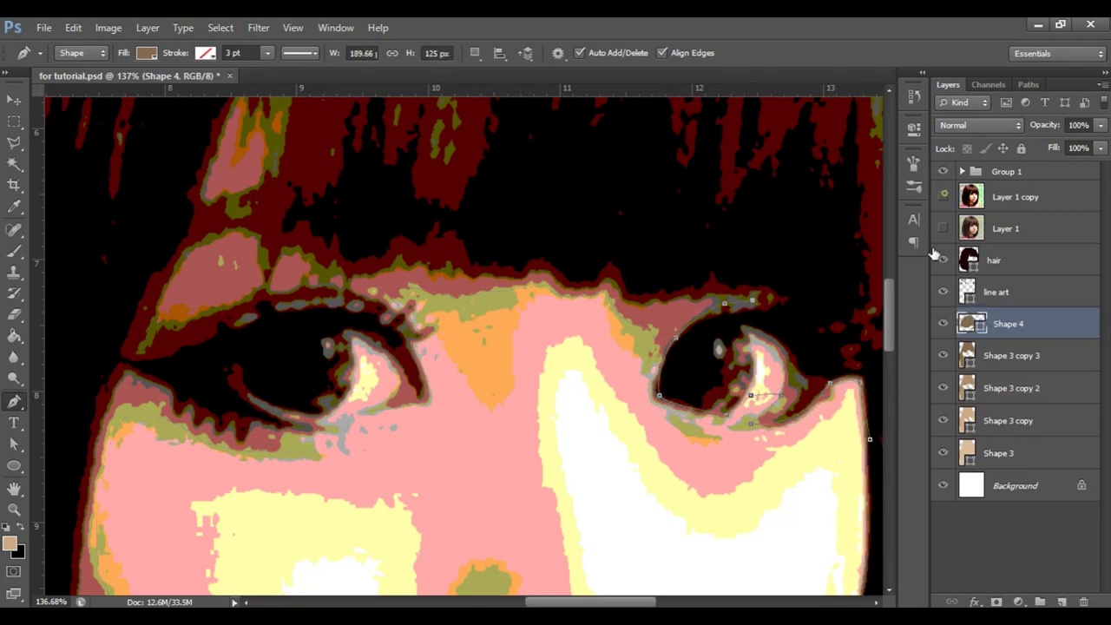
click(528, 278)
click(456, 278)
click(375, 269)
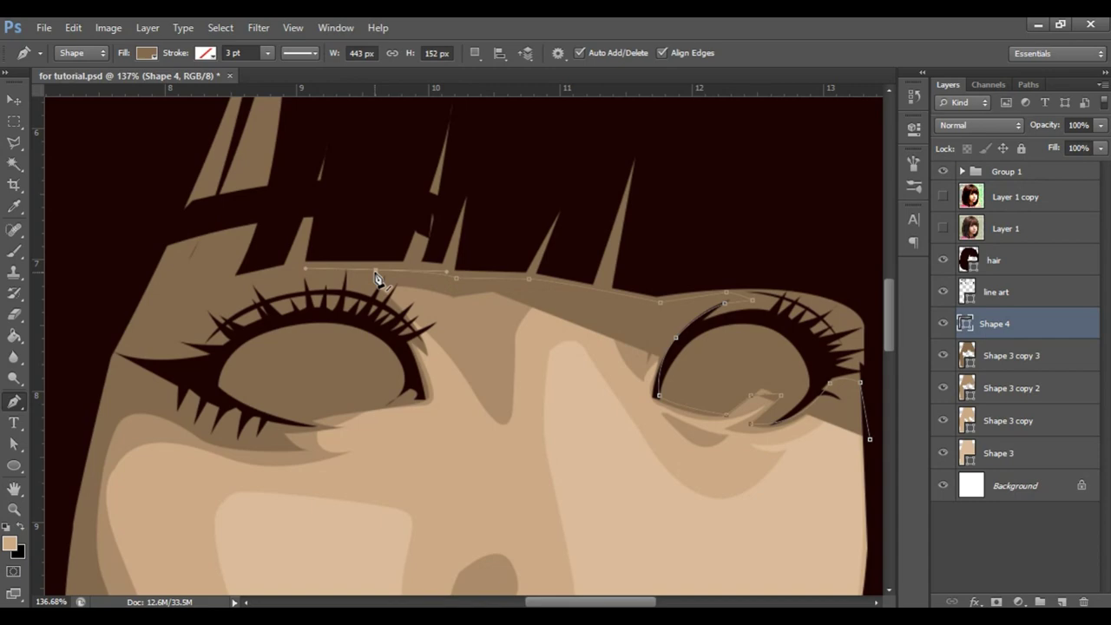
click(251, 282)
scroll(213, 382, up, 5)
click(257, 249)
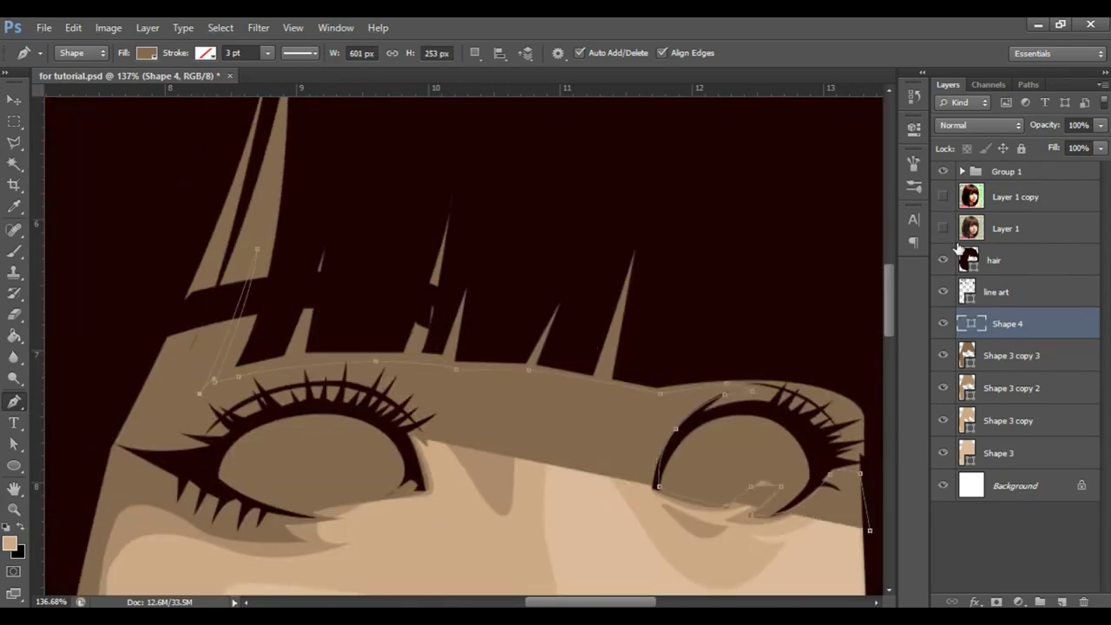
click(942, 196)
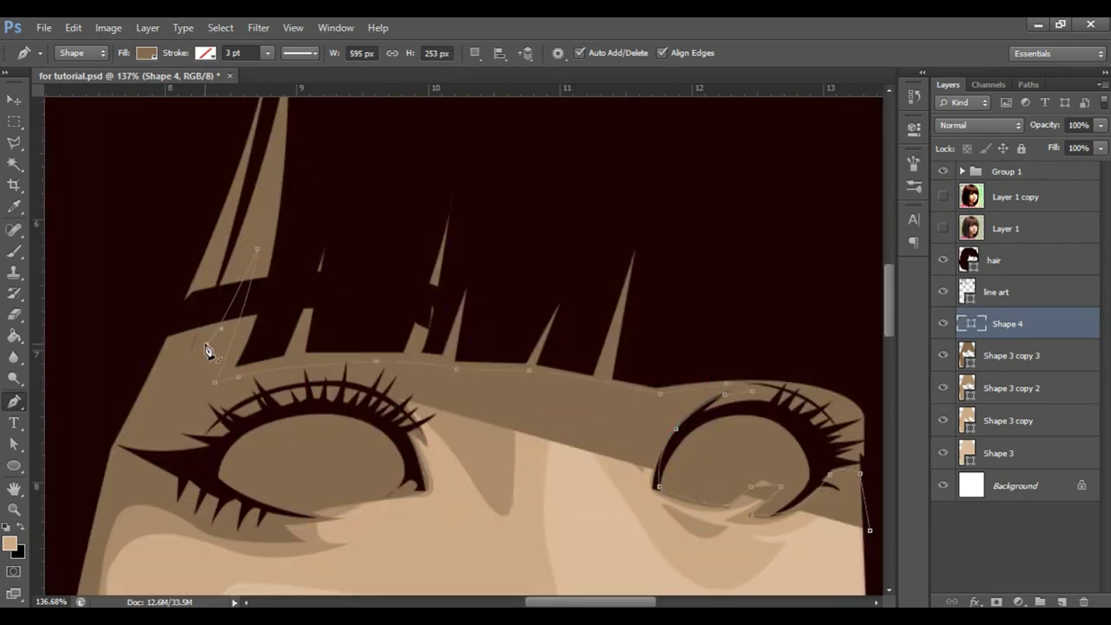
click(208, 332)
click(183, 341)
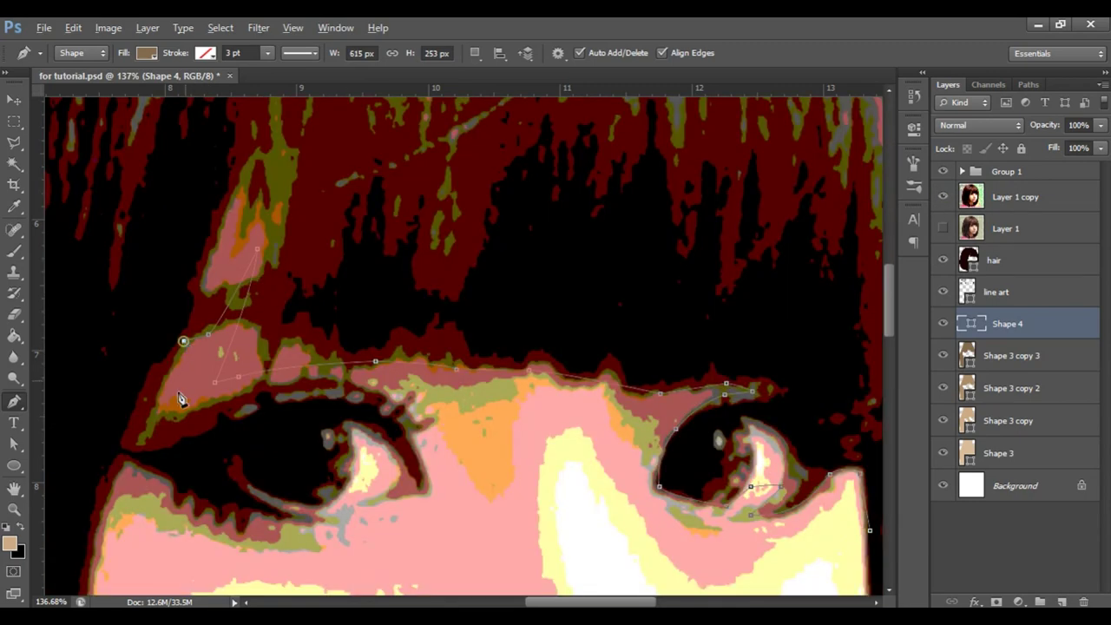
scroll(418, 436, down, 2)
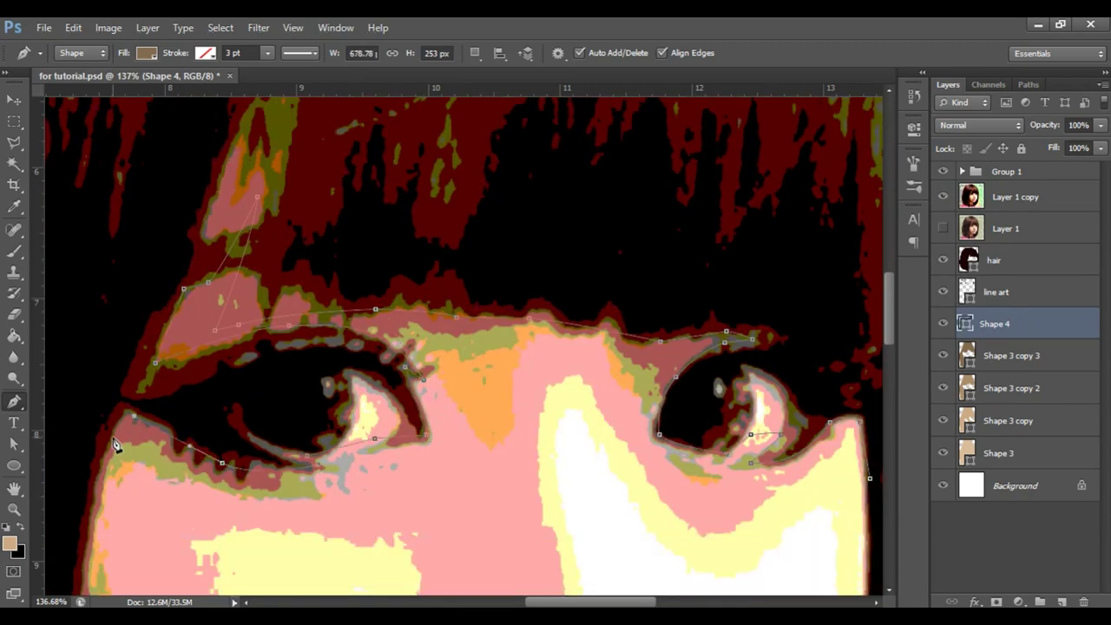
scroll(115, 444, down, 2)
scroll(404, 280, down, 2)
Carry the shadow outline down the face's left edge and around below the chin.
click(803, 161)
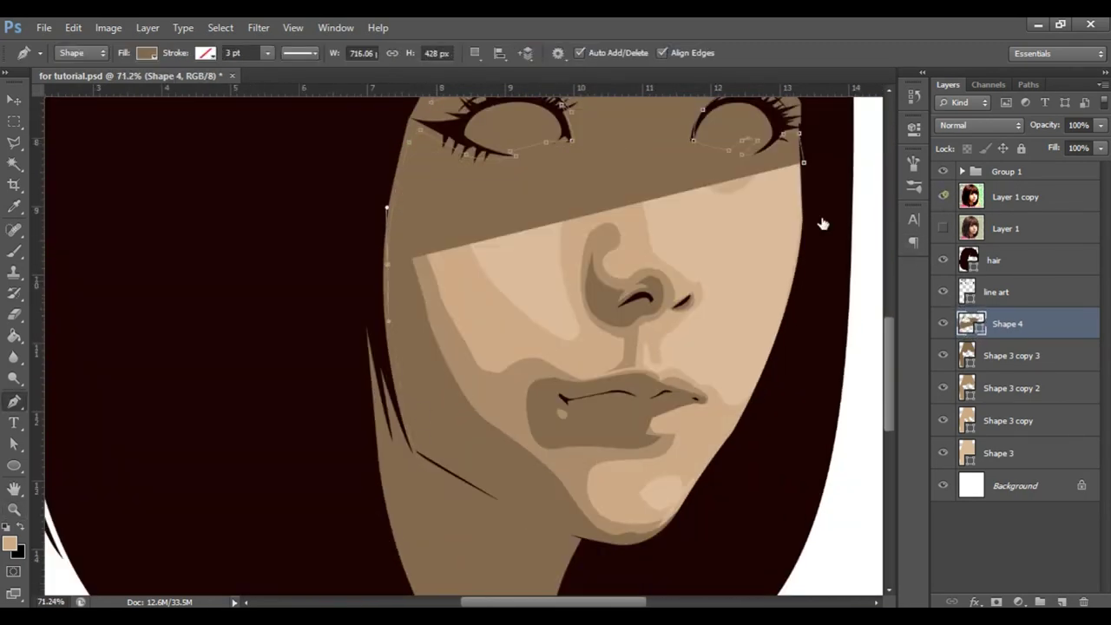
scroll(526, 409, down, 3)
click(526, 405)
scroll(595, 494, down, 3)
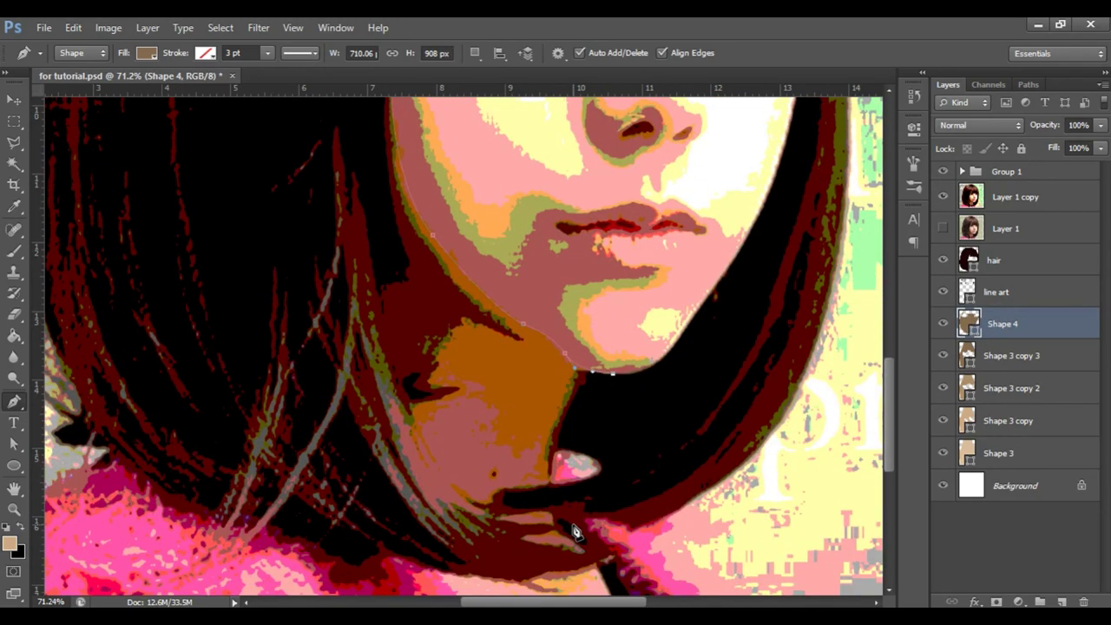
drag(552, 488, 542, 428)
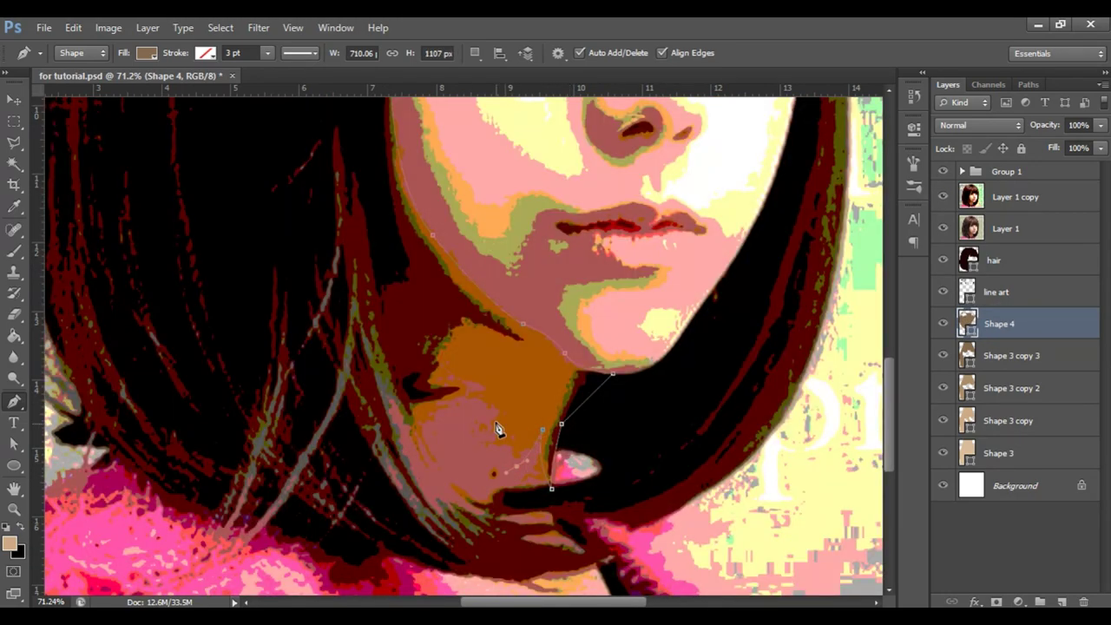
scroll(290, 256, up, 3)
scroll(830, 367, up, 3)
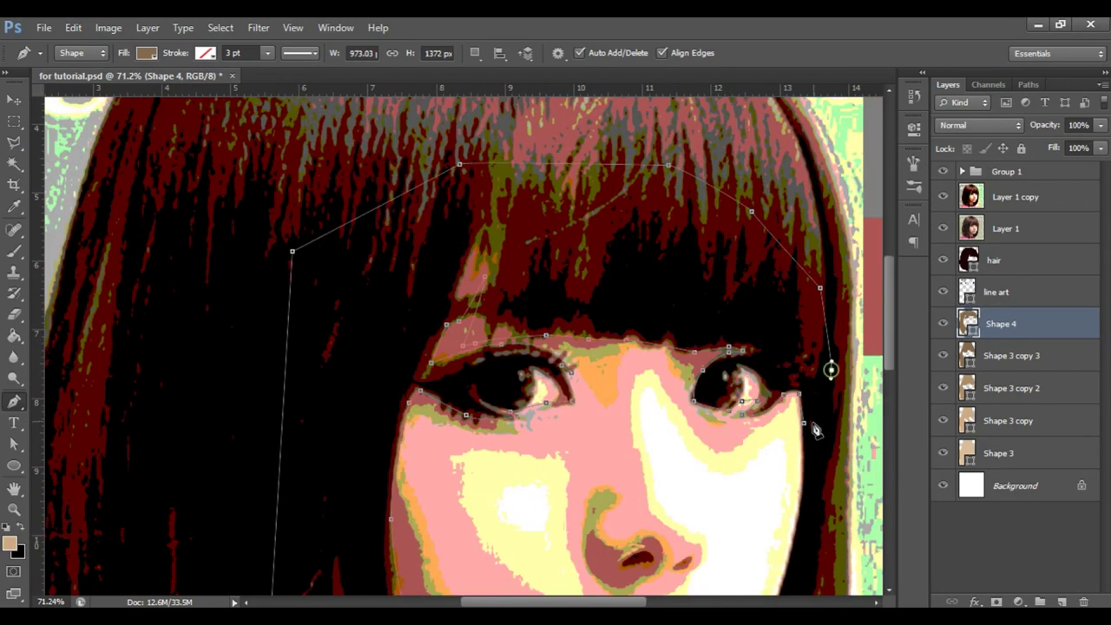
Fill the shadow shape with the darker skin swatch.
double_click(966, 323)
click(680, 231)
key(Return)
scroll(478, 354, up, 3)
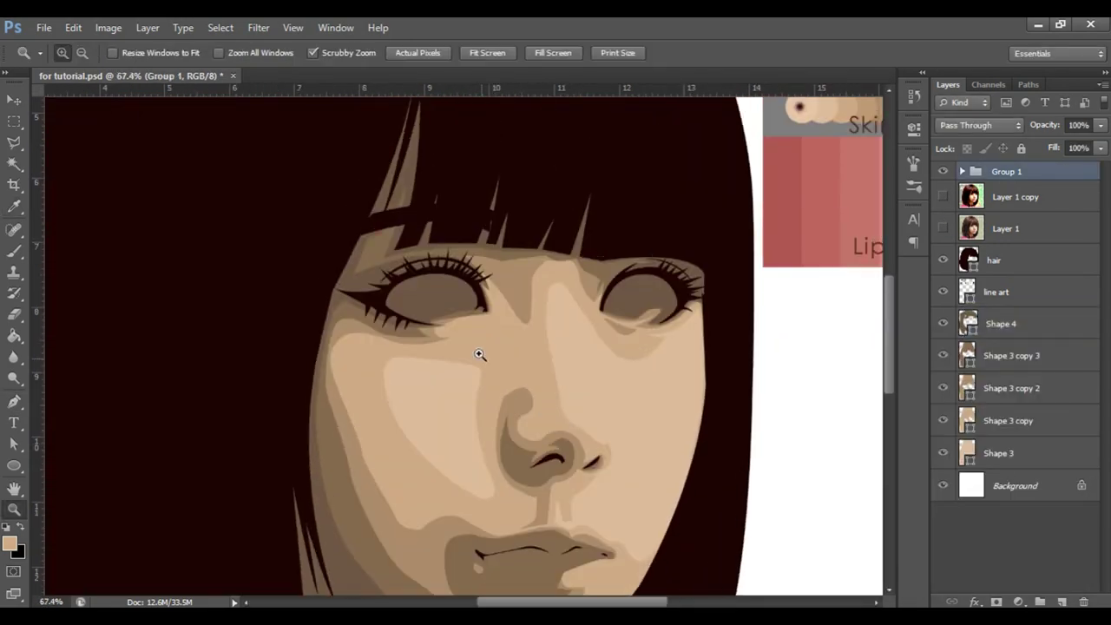
scroll(478, 354, up, 3)
scroll(395, 310, down, 5)
Trace a curved shadow around the nostril, then show the posterized reference again.
click(943, 197)
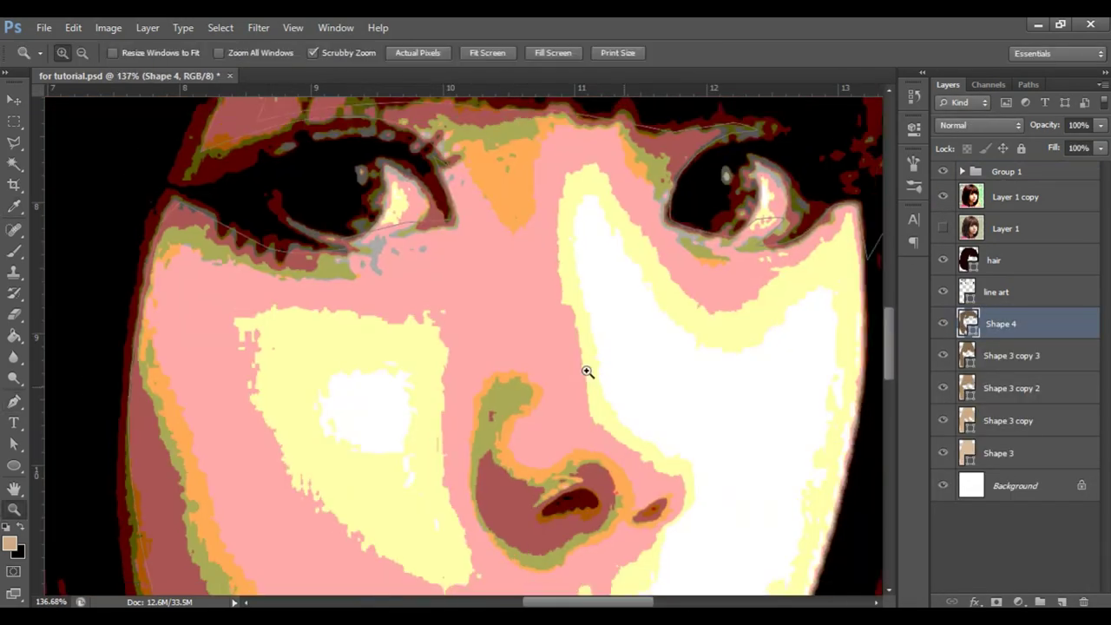
scroll(585, 371, up, 3)
click(943, 197)
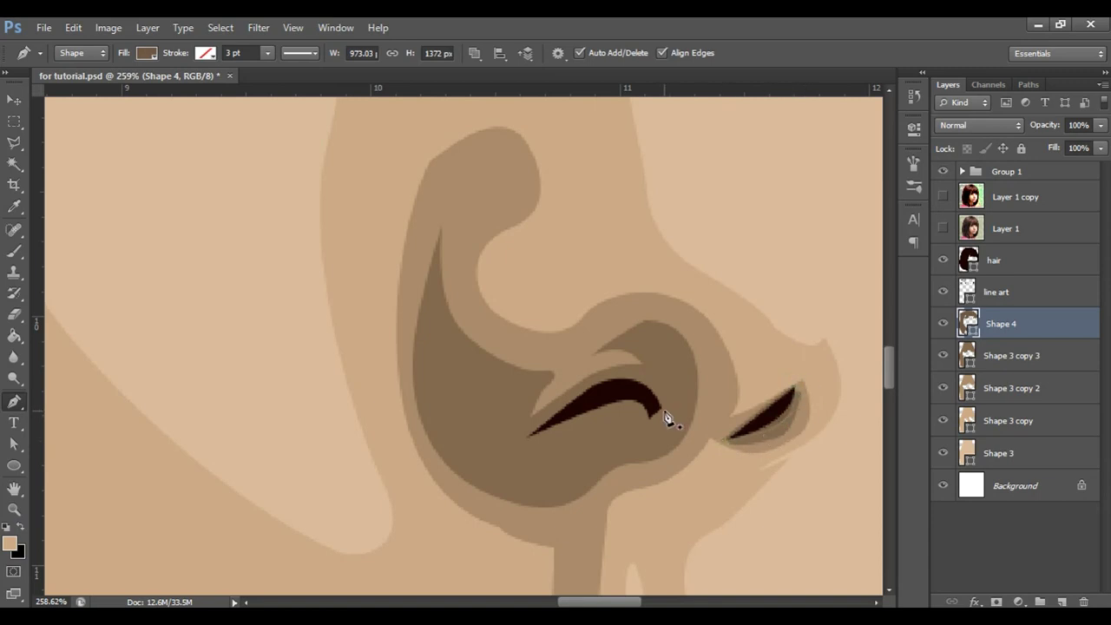
drag(528, 434, 532, 443)
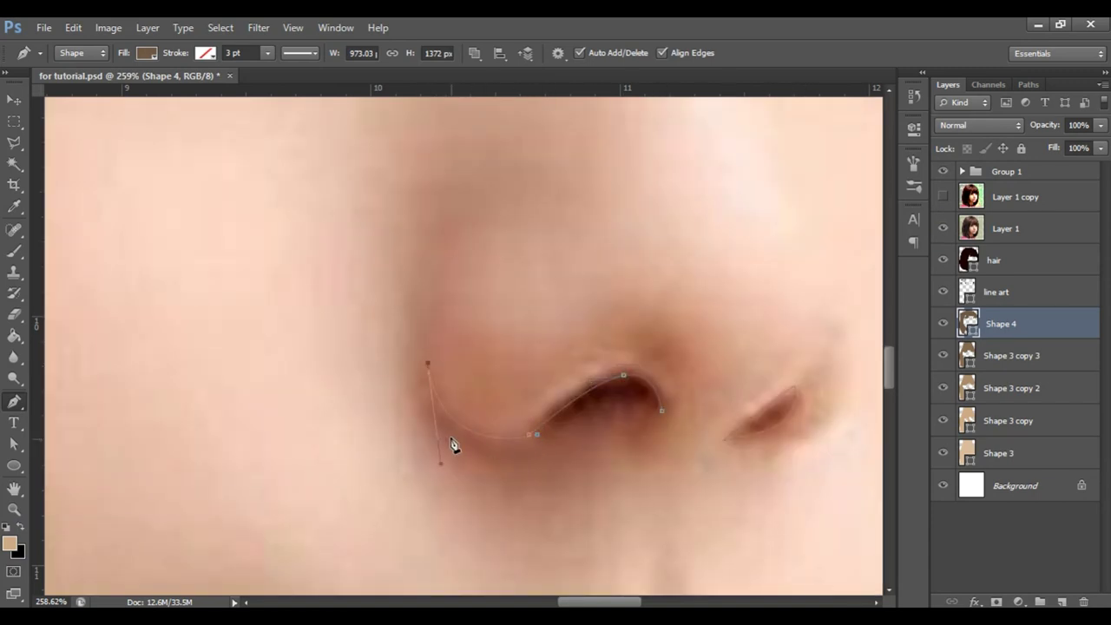
click(943, 197)
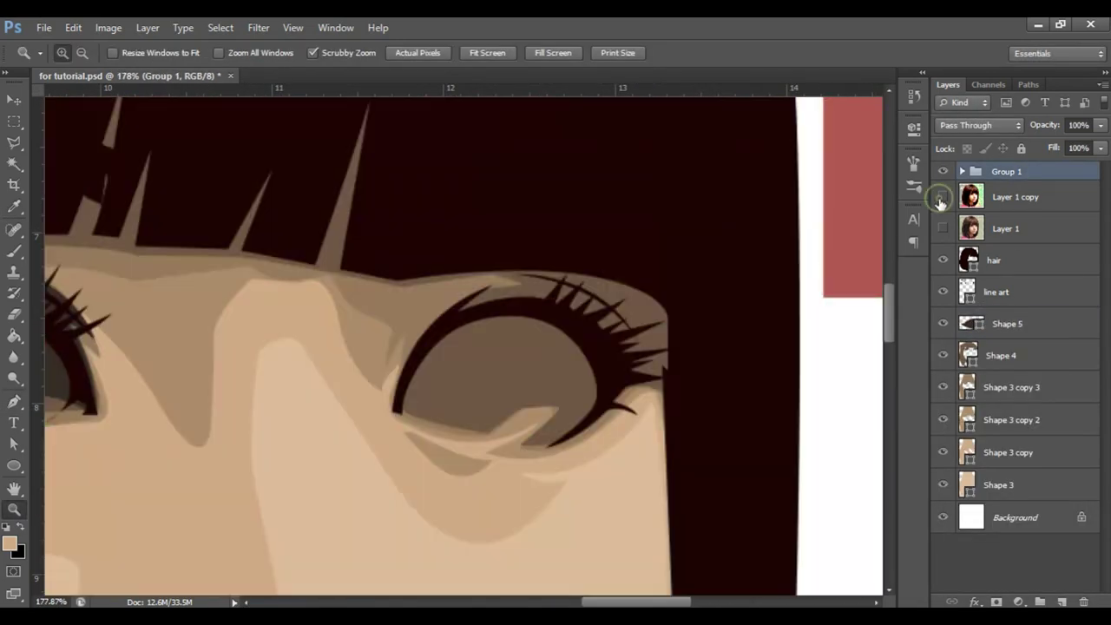
On Shape 5, extend the dark-brown shadow along the hairline and up the hair spike.
click(942, 197)
click(1006, 323)
key(p)
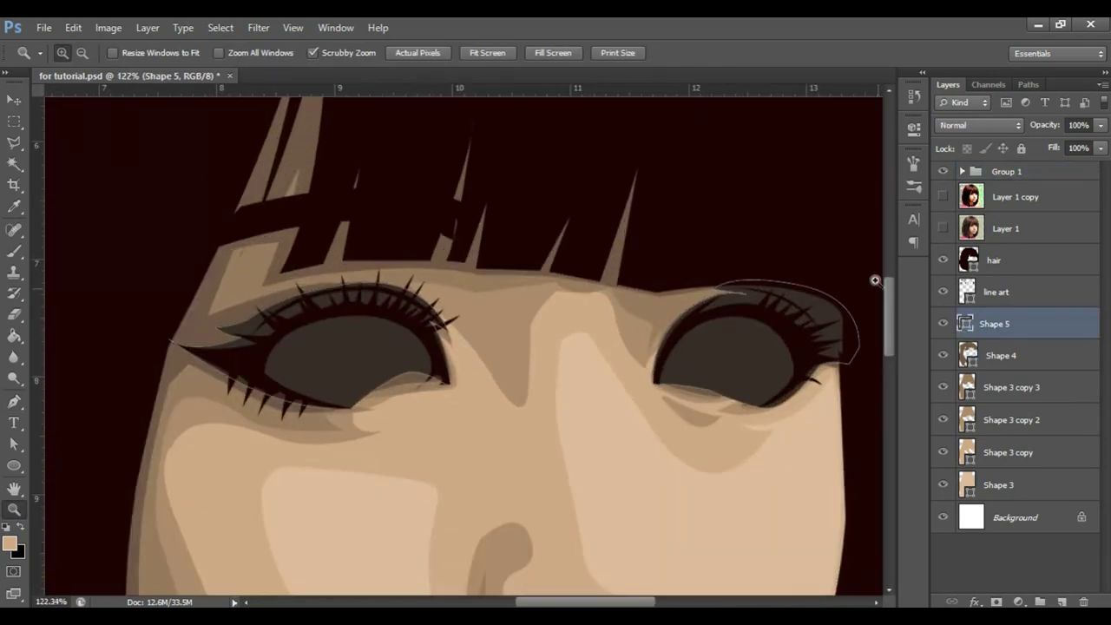
key(p)
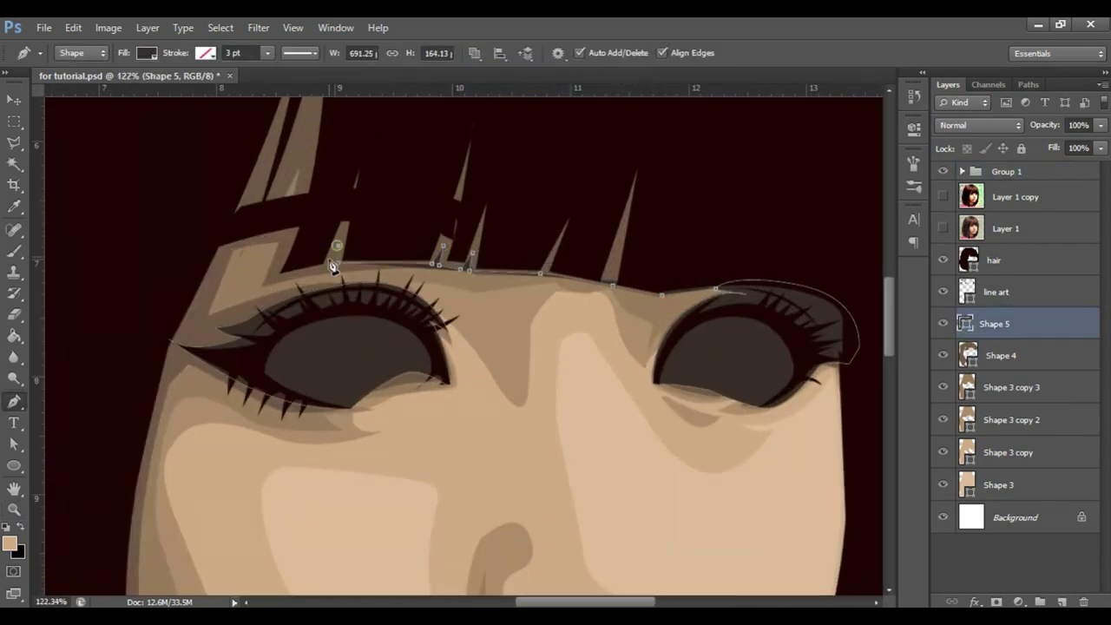
click(274, 275)
scroll(295, 295, up, 3)
click(321, 202)
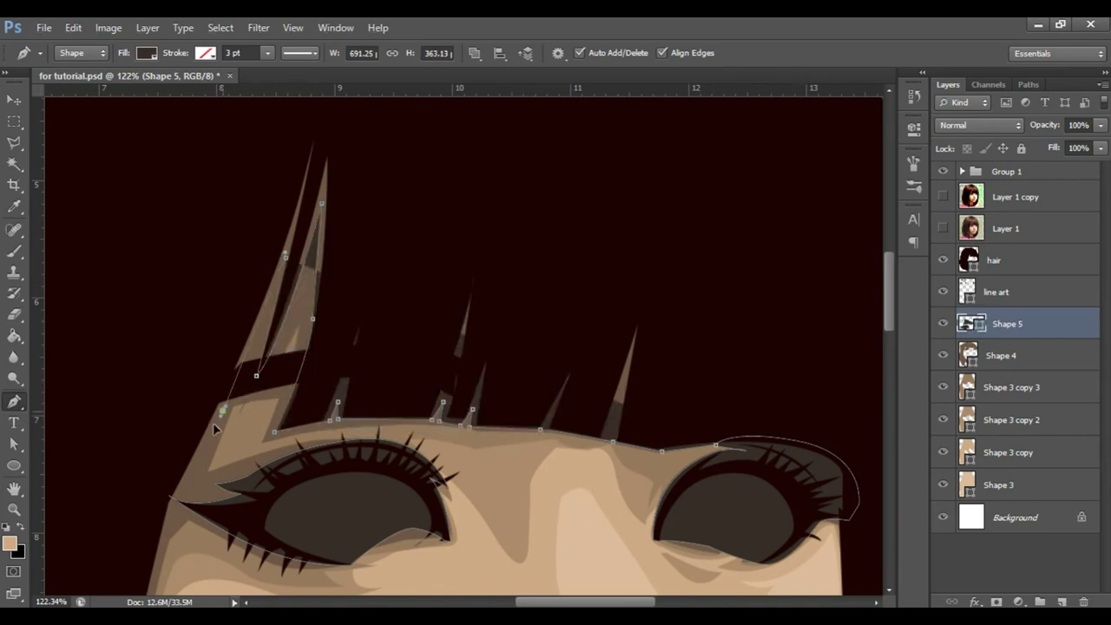
Trace the dark shadow curve down the neck below the chin.
drag(145, 458, 583, 318)
key(z)
click(446, 392)
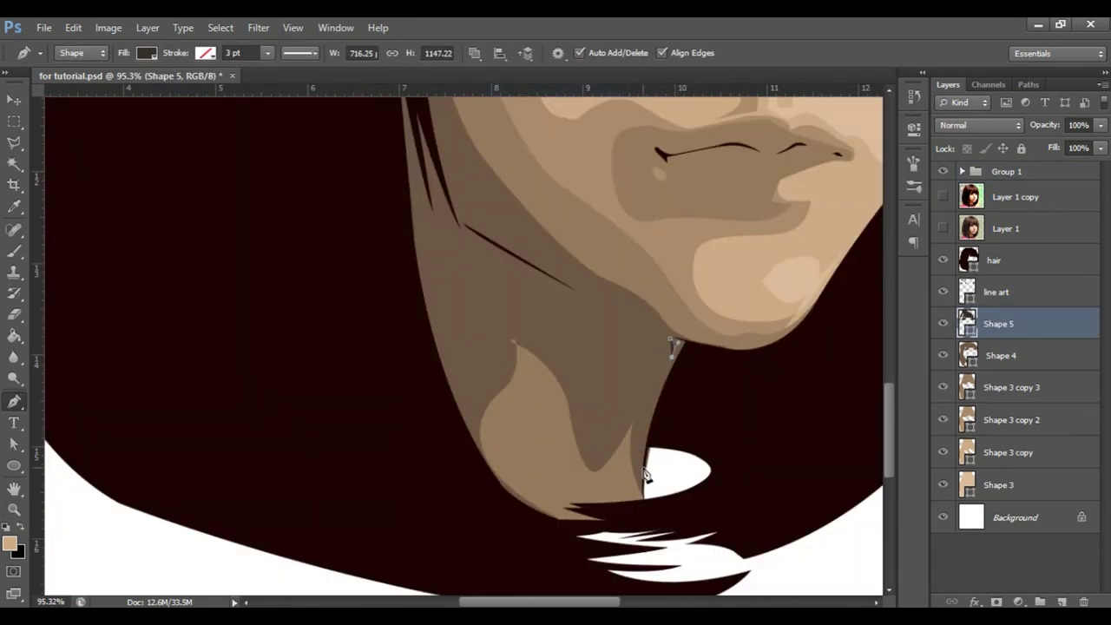
drag(645, 449, 703, 354)
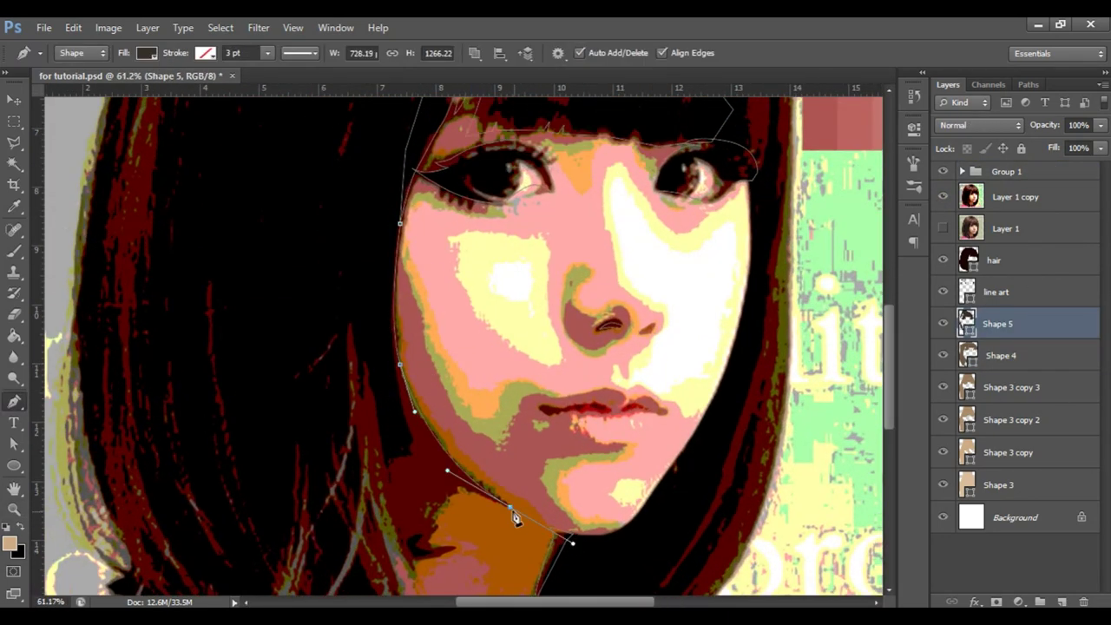
drag(447, 495, 427, 516)
scroll(450, 457, down, 3)
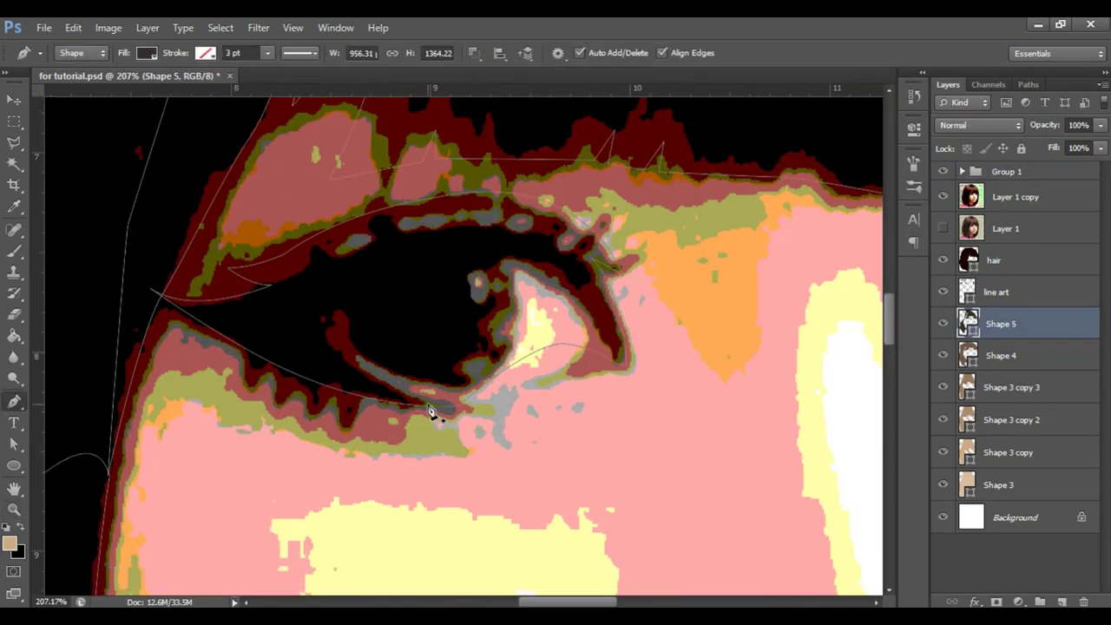
key(alt+bracketleft)
Using Combine Shapes, add a curved dark shadow around the right eye to Shape 5.
click(473, 53)
click(555, 90)
click(963, 321)
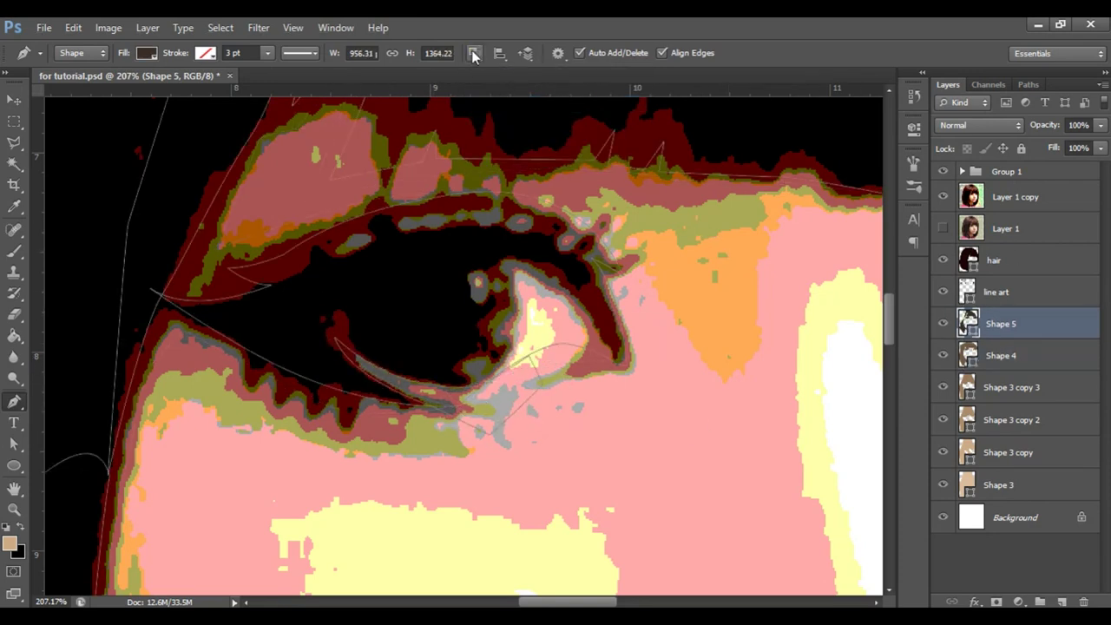
click(943, 197)
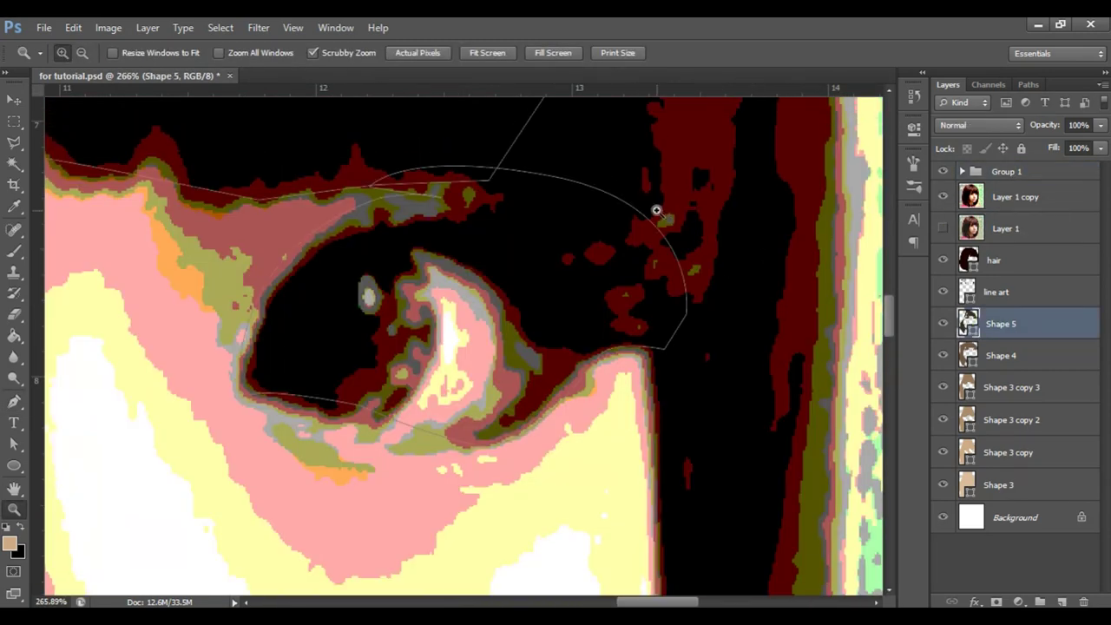
key(p)
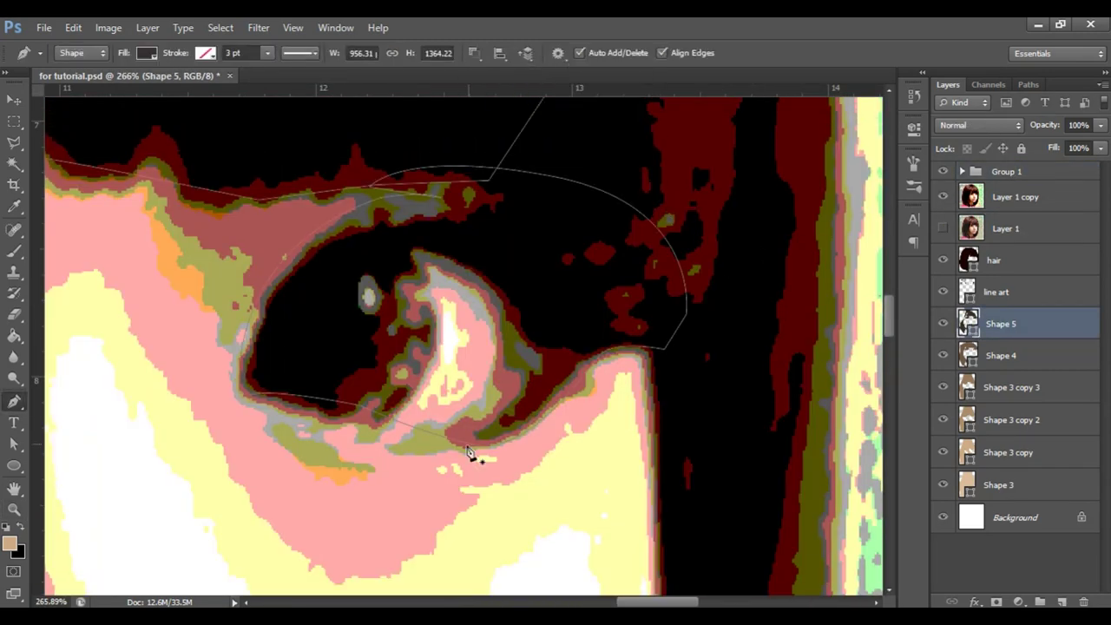
click(473, 53)
click(348, 208)
drag(509, 218, 354, 216)
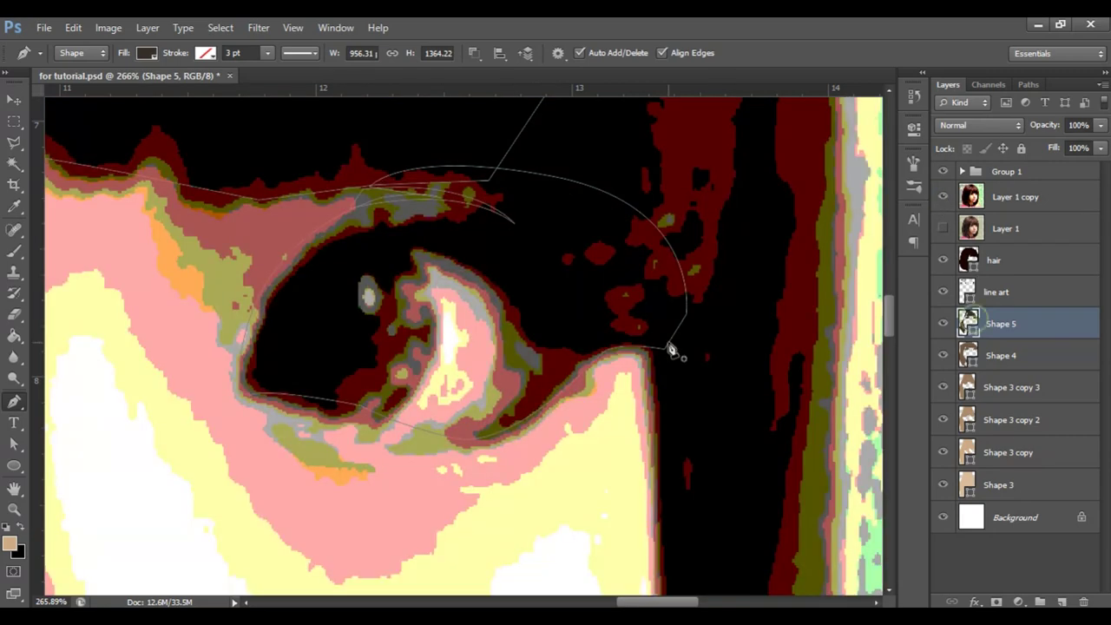
key(alt+bracketleft)
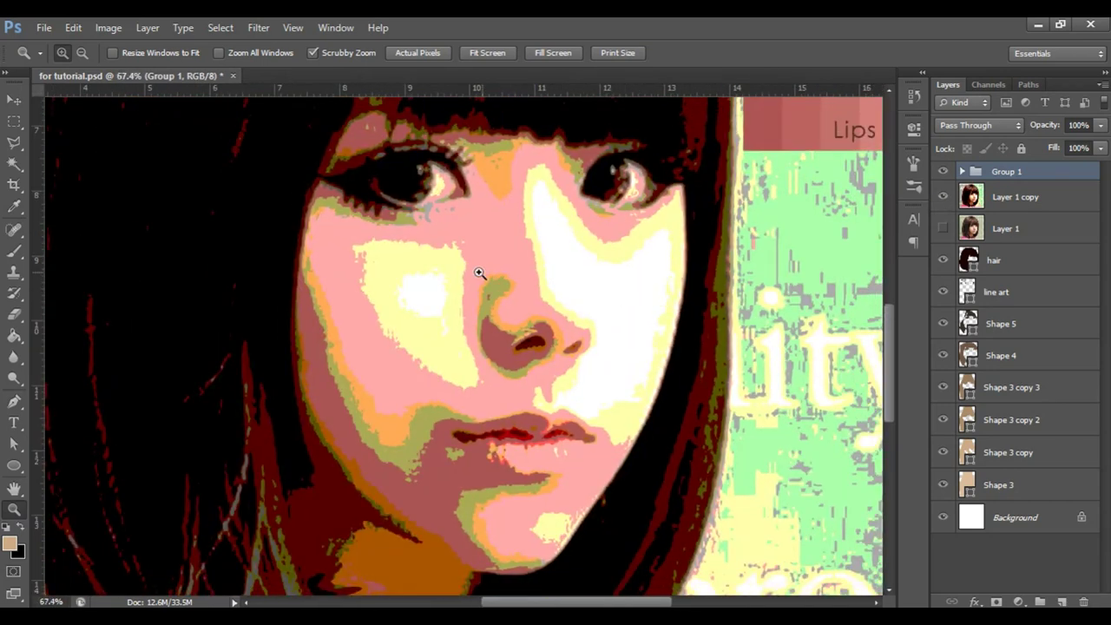
Zoom in on the nose and set the Pen to draw the highlight on a new layer.
drag(478, 272, 521, 286)
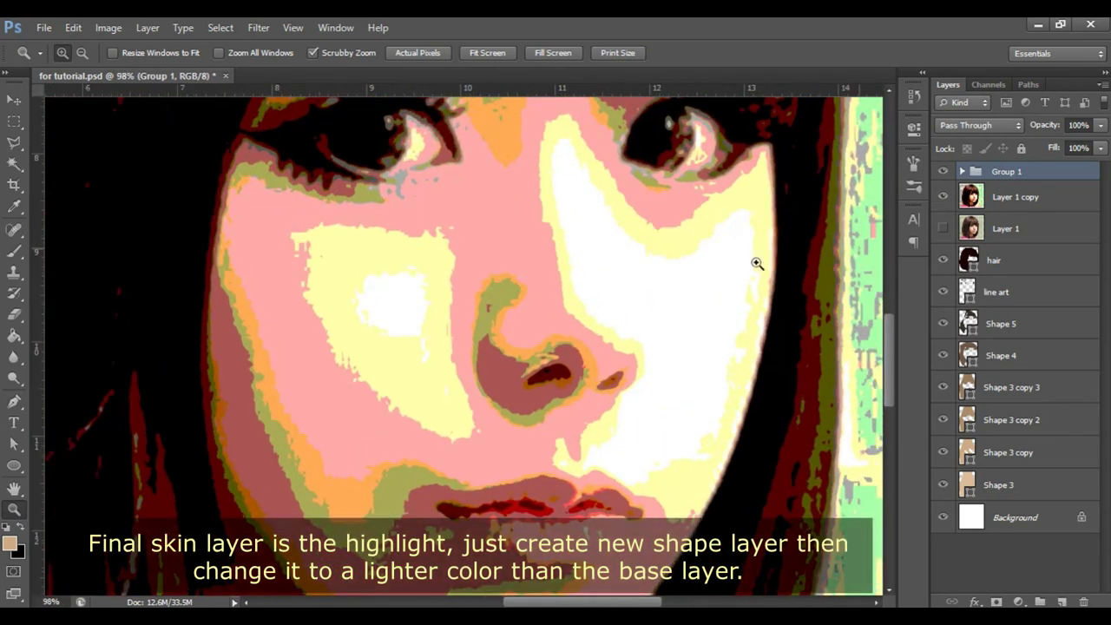
drag(483, 266, 492, 268)
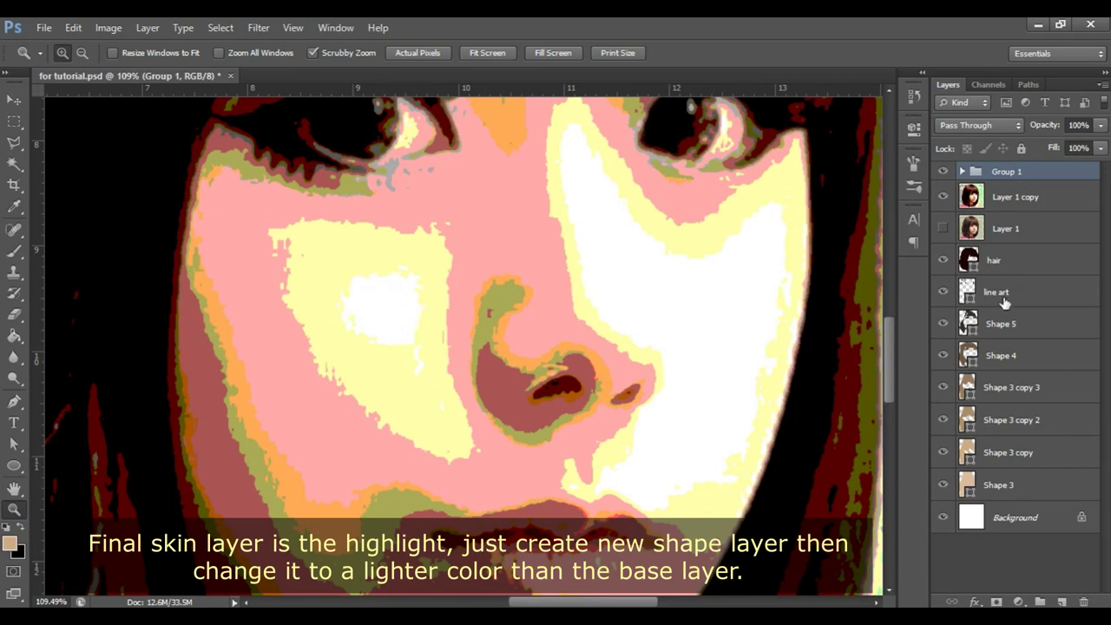
click(1012, 323)
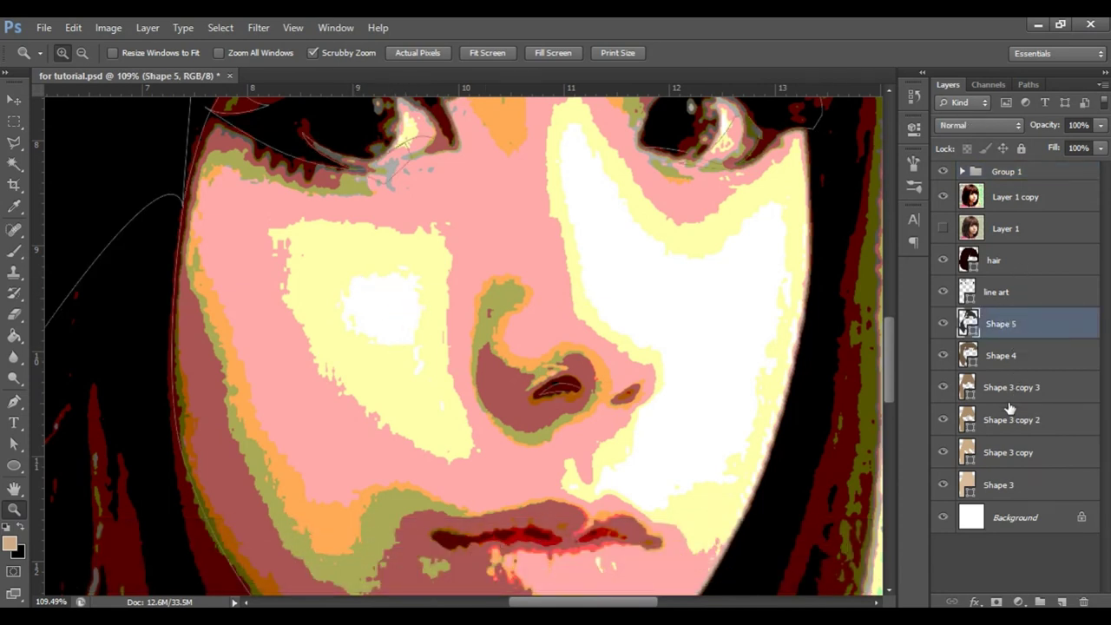
key(p)
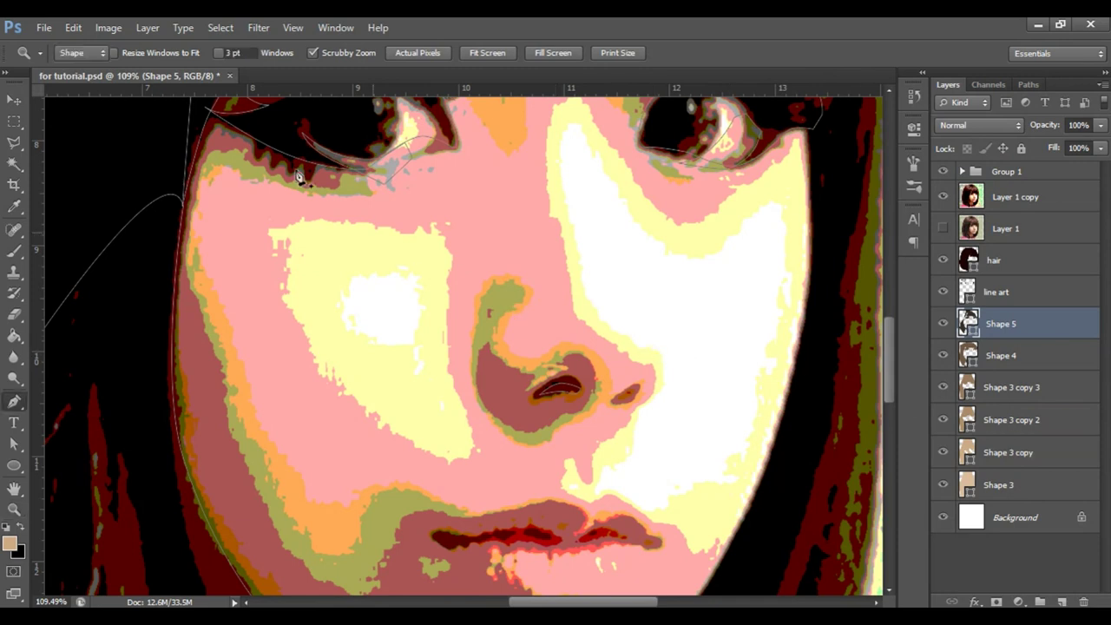
click(474, 55)
click(512, 72)
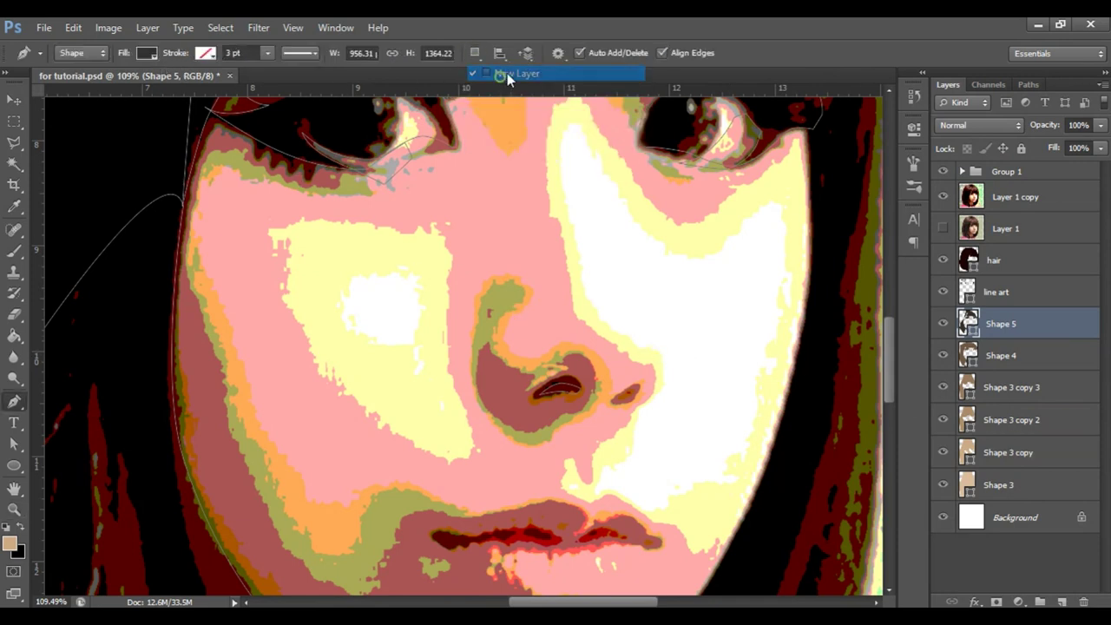
Outline the pale highlight over the cheek and down past the nose.
click(353, 264)
click(330, 278)
click(441, 410)
click(423, 271)
click(353, 264)
mouse_move(587, 318)
mouse_down()
mouse_move(389, 385)
mouse_move(382, 362)
mouse_up()
click(379, 182)
click(441, 419)
click(460, 446)
click(433, 500)
click(405, 533)
scroll(416, 521, up, 4)
Finish the highlight outline past the nostril and along the lip, then set Subtract mode.
click(415, 439)
click(369, 426)
click(473, 468)
click(555, 484)
click(650, 441)
scroll(633, 380, down, 2)
click(639, 286)
drag(572, 295, 548, 325)
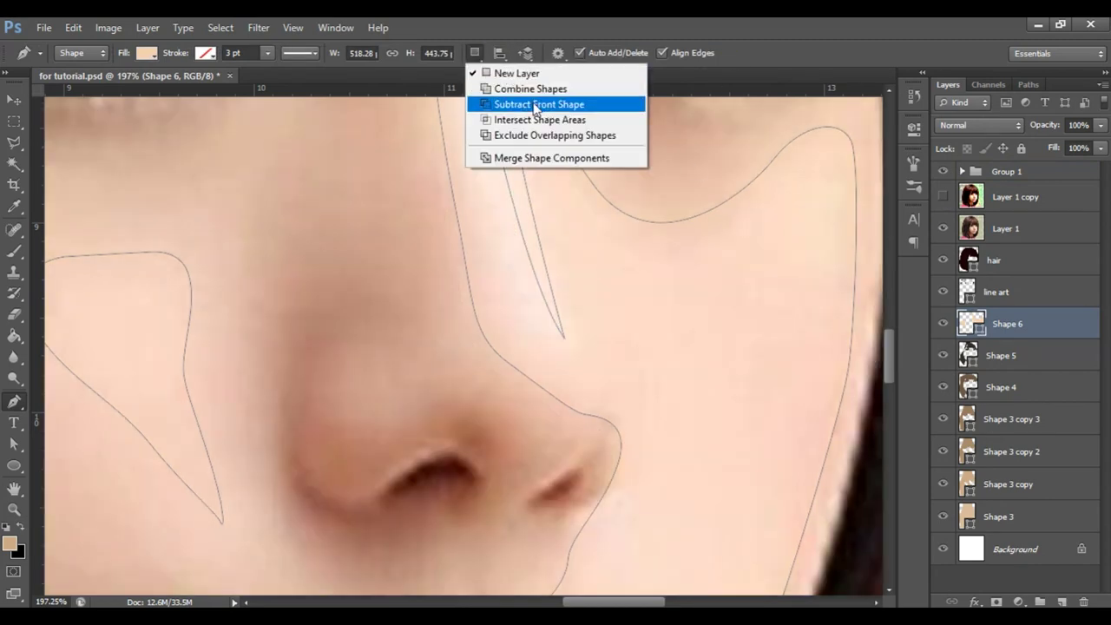
click(621, 410)
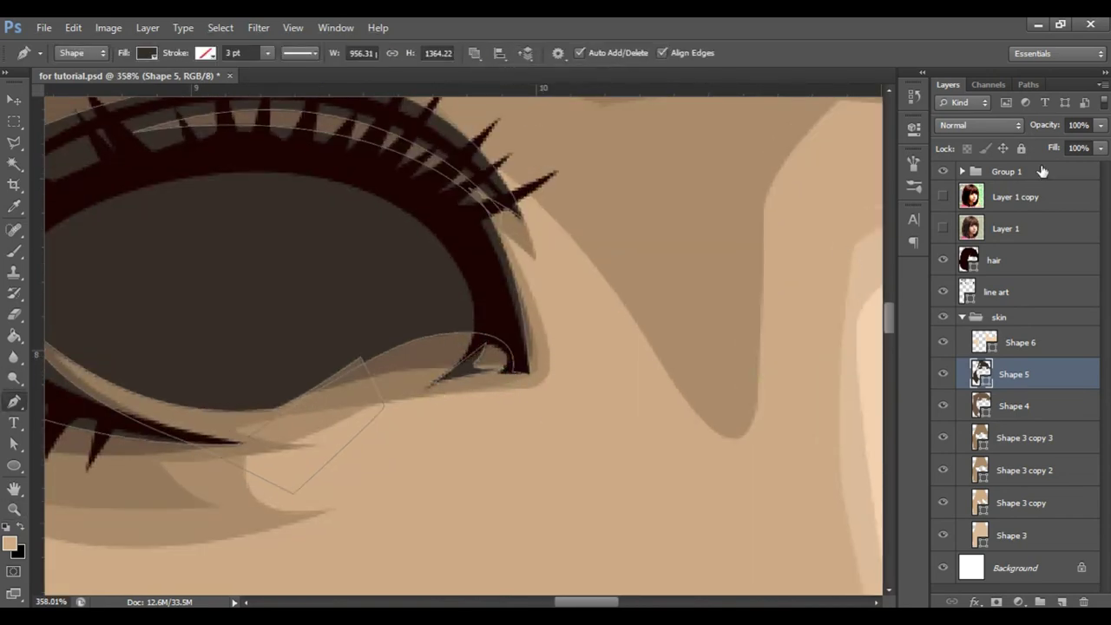
Zoom out to review the face, then zoom on the left eye with the reference shown.
drag(632, 273, 512, 322)
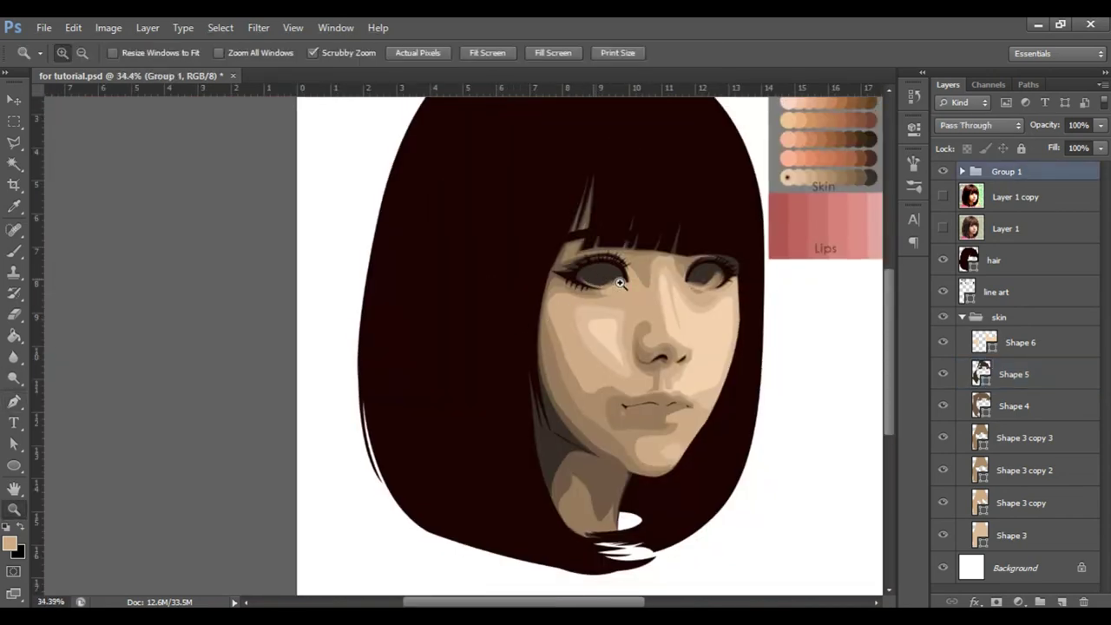
drag(620, 282, 645, 272)
mouse_move(617, 307)
mouse_down()
mouse_move(557, 309)
mouse_move(712, 265)
mouse_move(856, 310)
mouse_up()
click(944, 227)
With the skin group selected, trace the first eyeball as a closed curved shape.
click(962, 317)
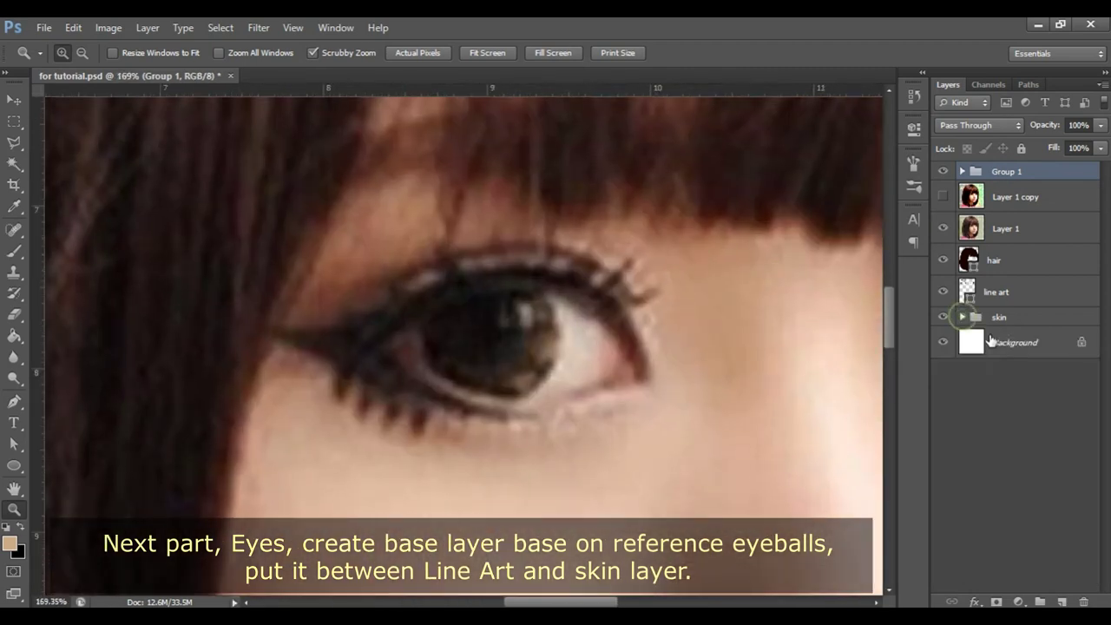
click(1005, 319)
key(p)
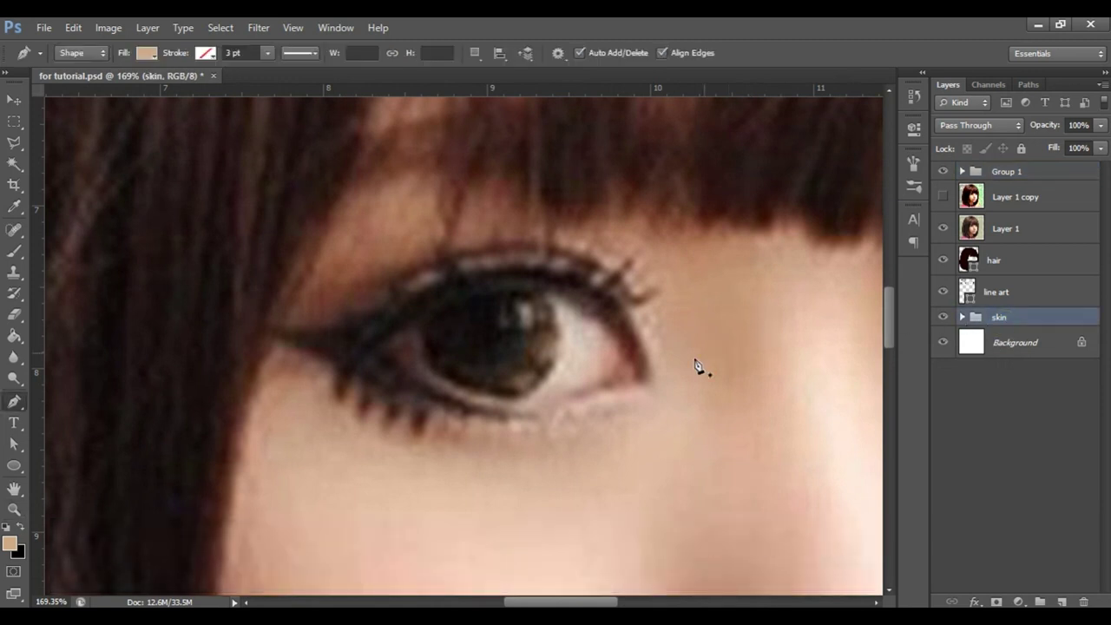
click(622, 356)
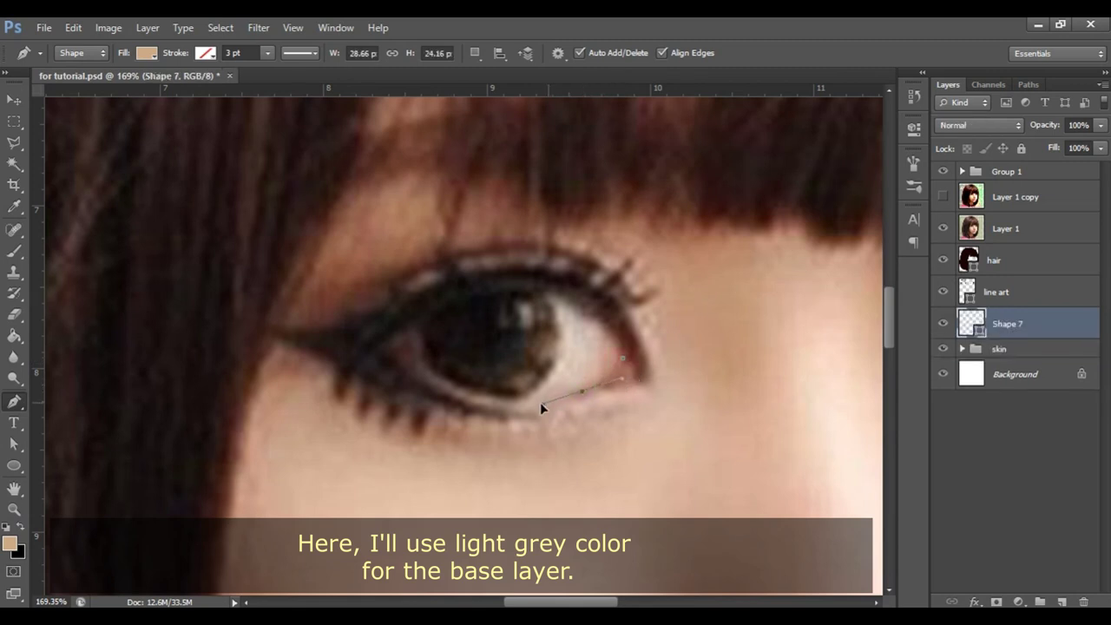
drag(415, 372, 358, 319)
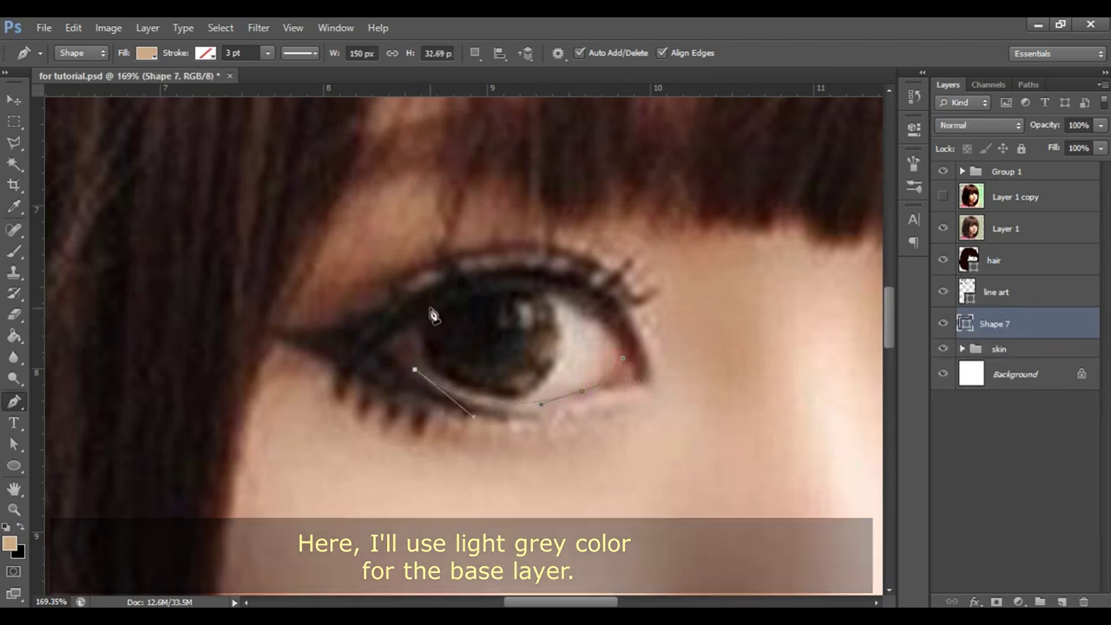
drag(433, 295, 512, 280)
click(623, 356)
Set the eyeball shape's fill to light grey and hide the reference to check it.
double_click(965, 323)
click(889, 488)
text(0)
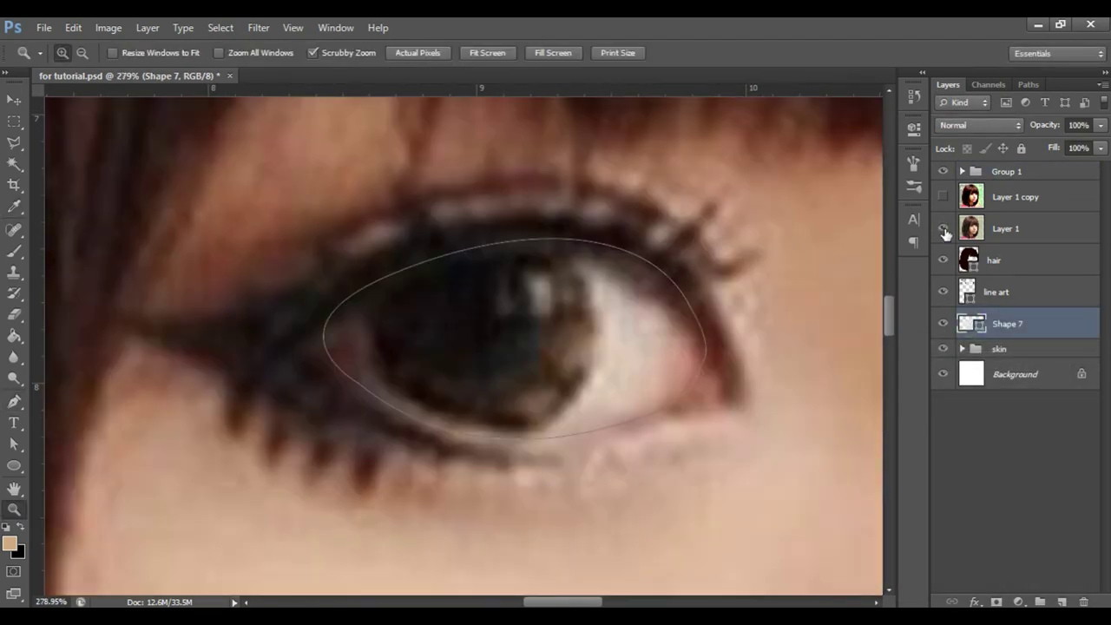
click(944, 229)
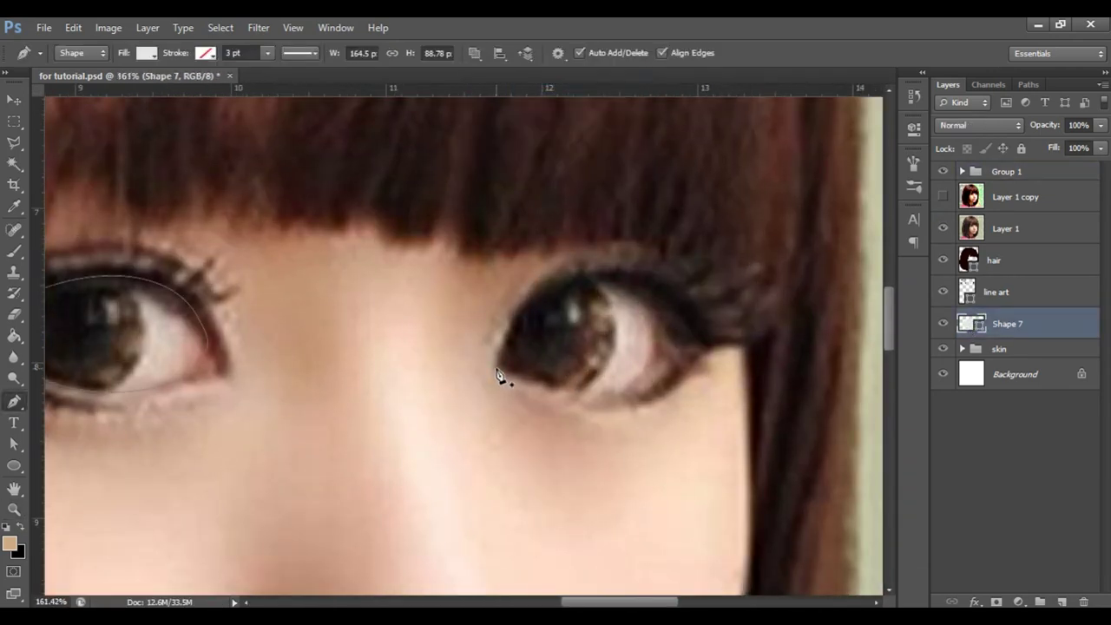
Start the second eyeball outline from the eye corner along the upper lid.
click(498, 367)
drag(584, 274, 654, 266)
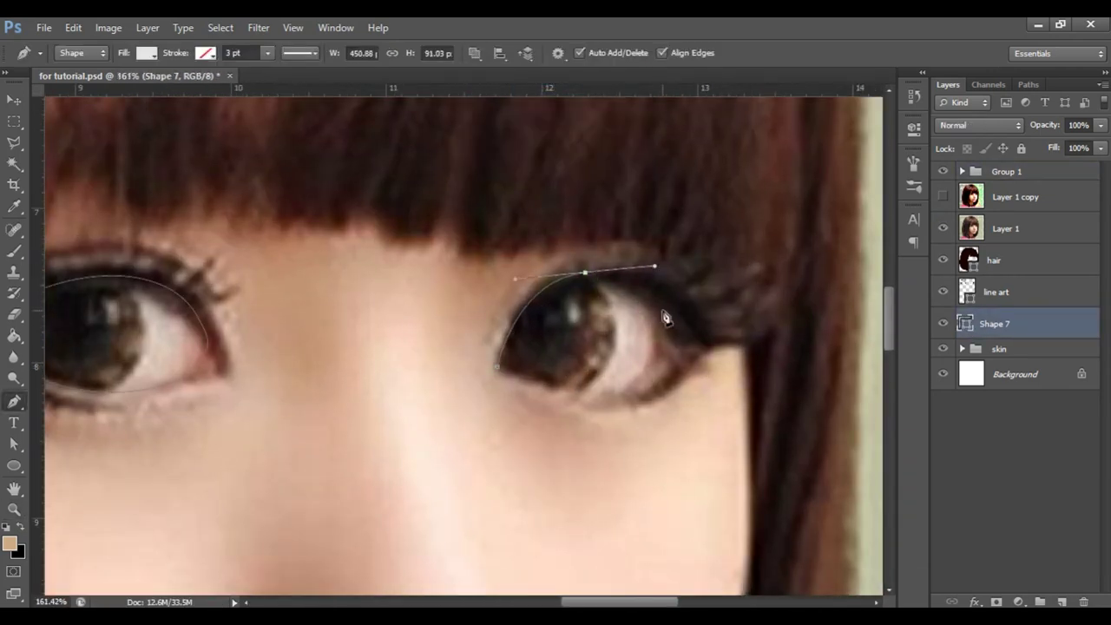
drag(653, 310, 663, 344)
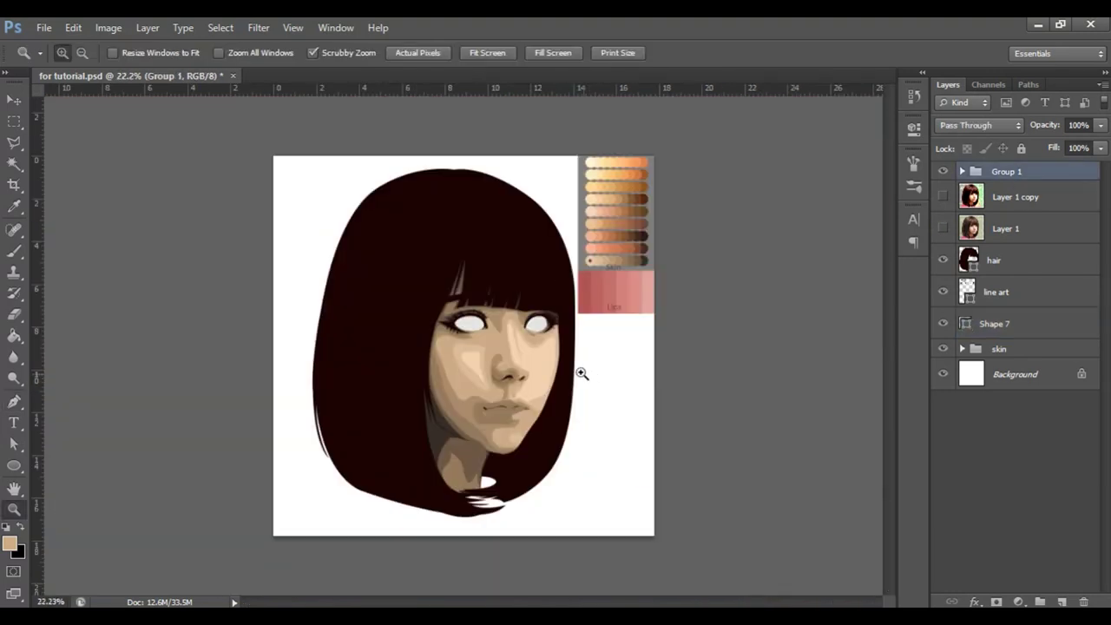
mouse_move(581, 373)
mouse_down()
mouse_move(575, 342)
mouse_move(632, 350)
mouse_move(359, 289)
mouse_move(434, 298)
mouse_up()
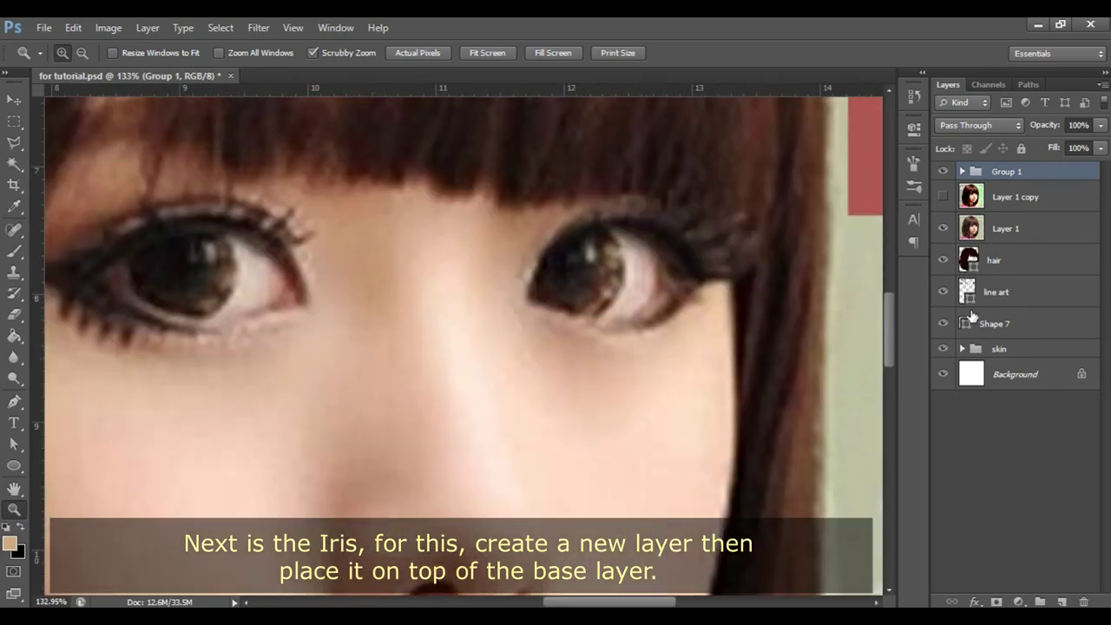
On a new layer above the eyeballs, draw a circle over the left iris.
click(993, 322)
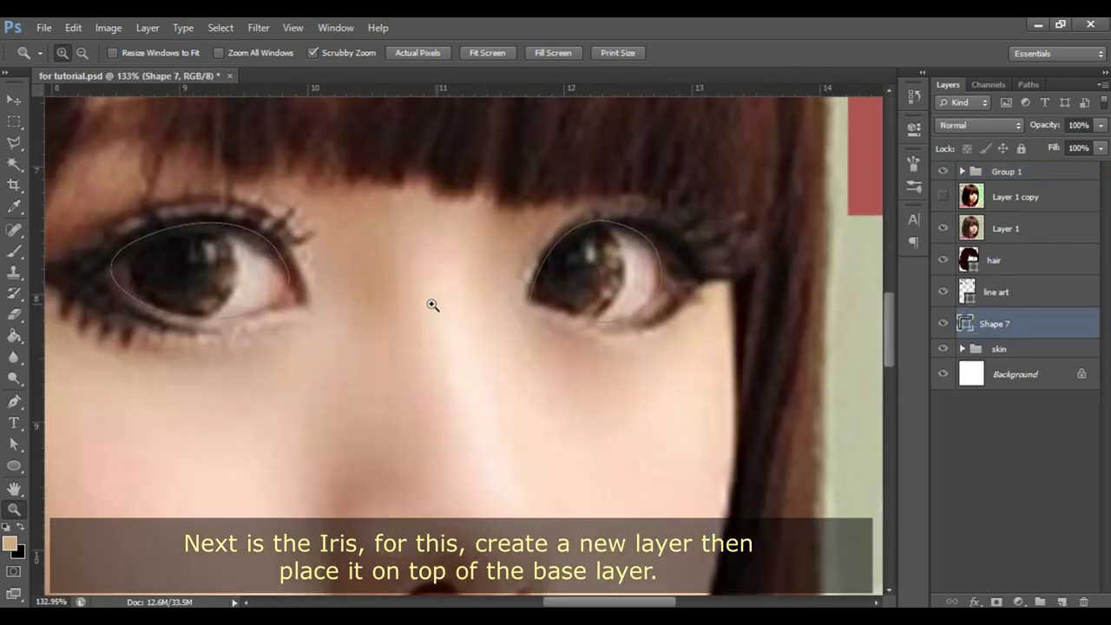
drag(431, 313, 457, 321)
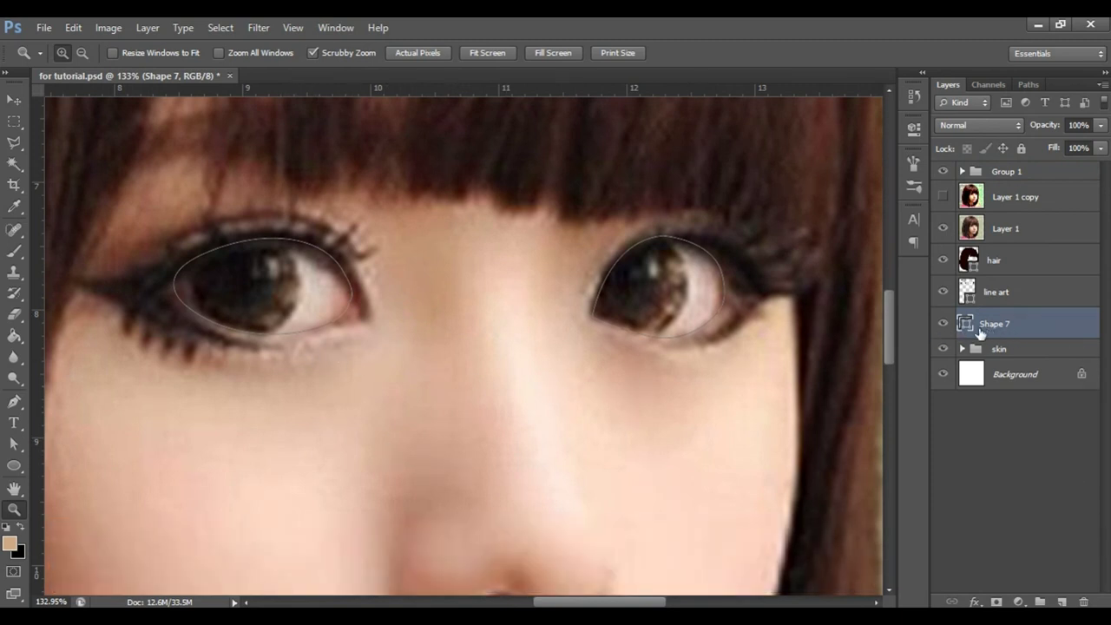
click(1062, 601)
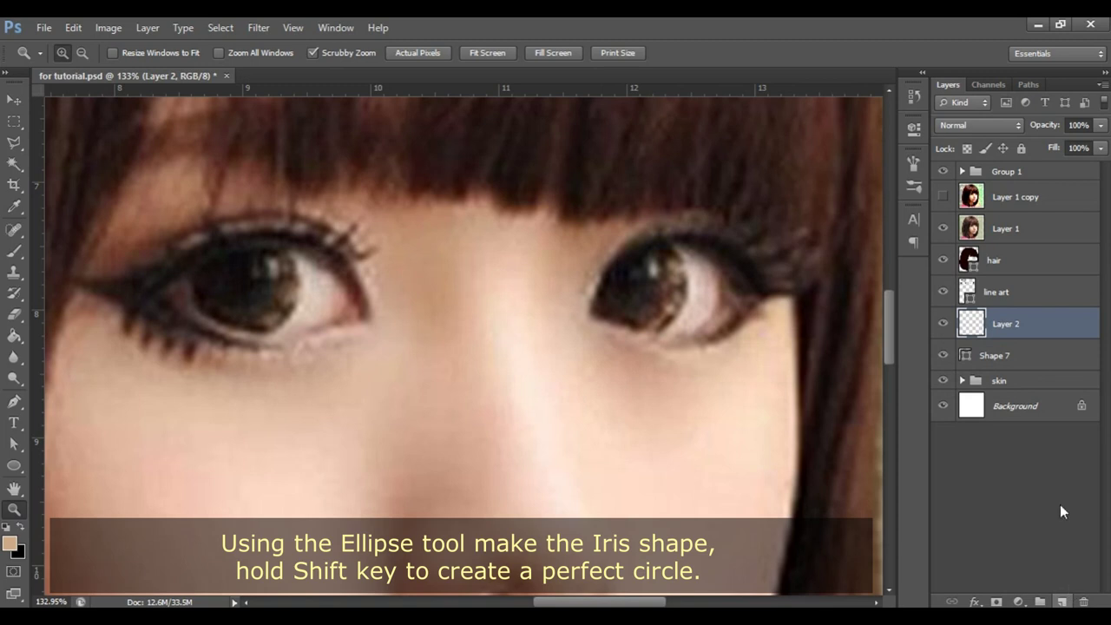
click(17, 470)
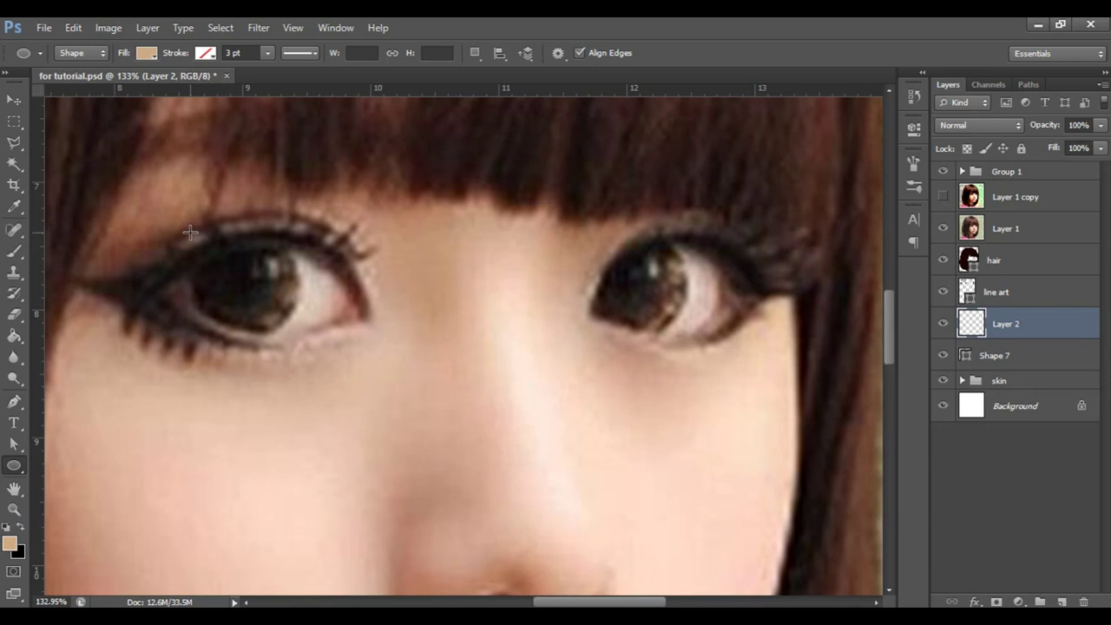
drag(211, 257, 314, 334)
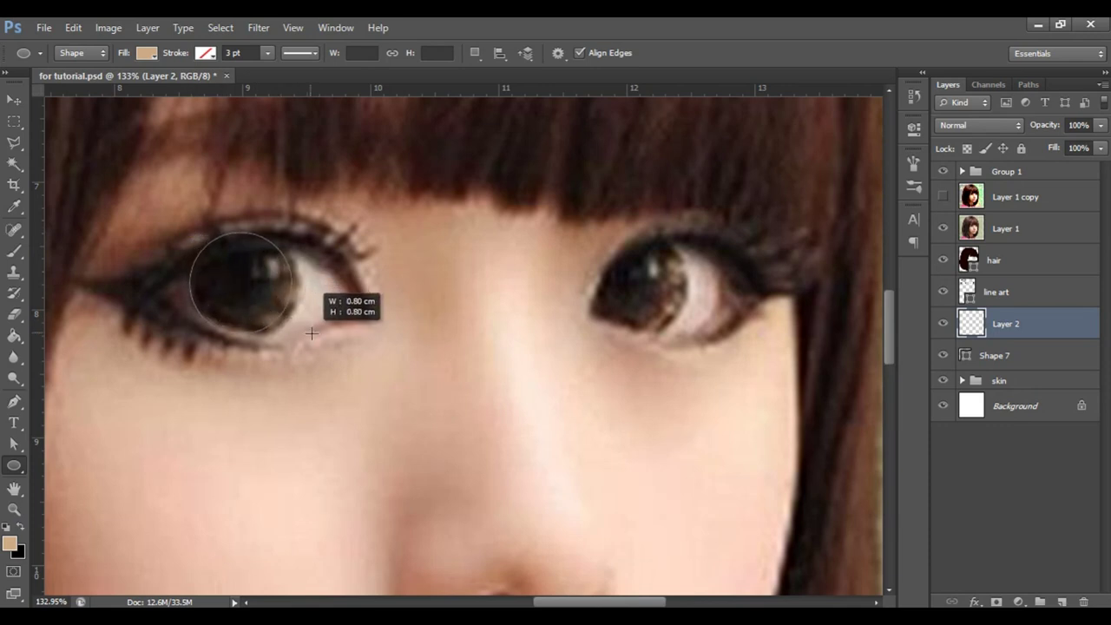
drag(314, 334, 315, 334)
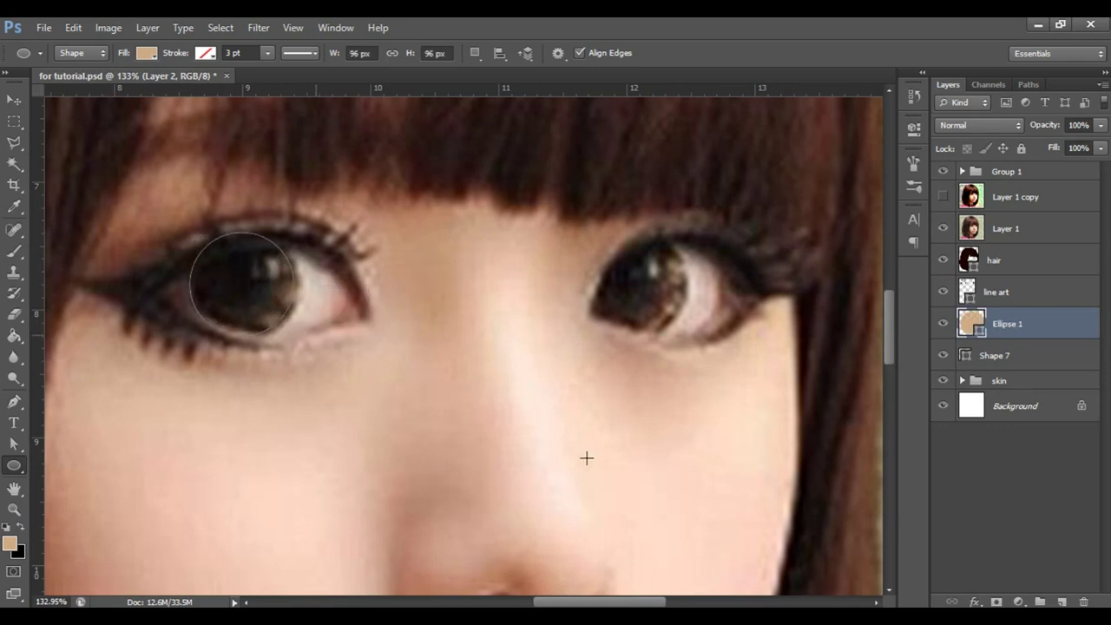
Enlarge the iris circle slightly with Free Transform.
key(v)
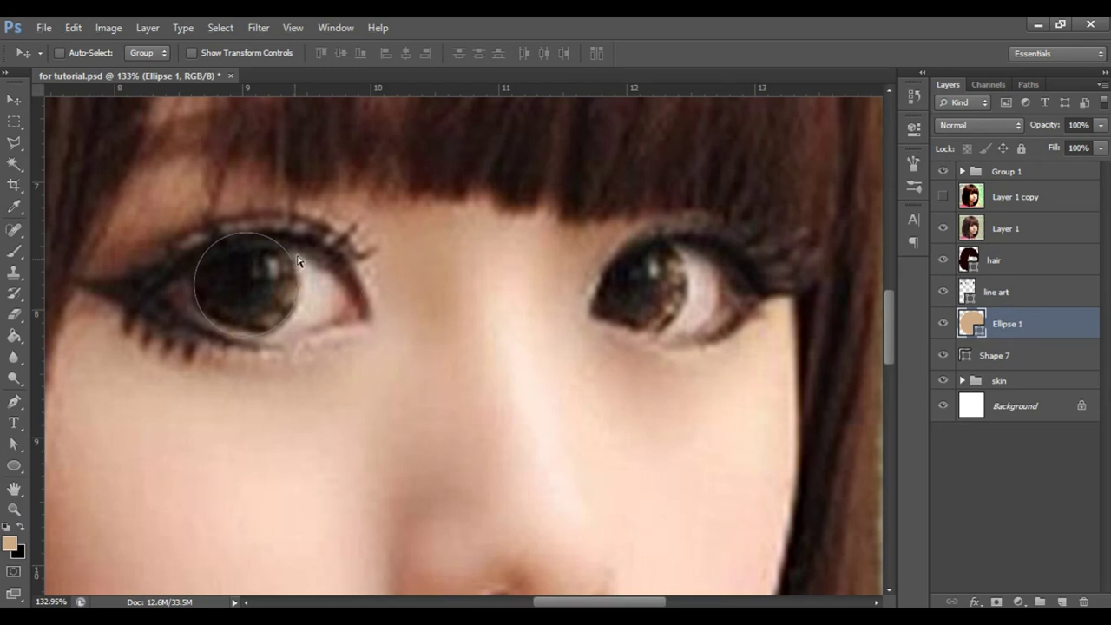
key(ctrl+t)
drag(298, 233, 301, 231)
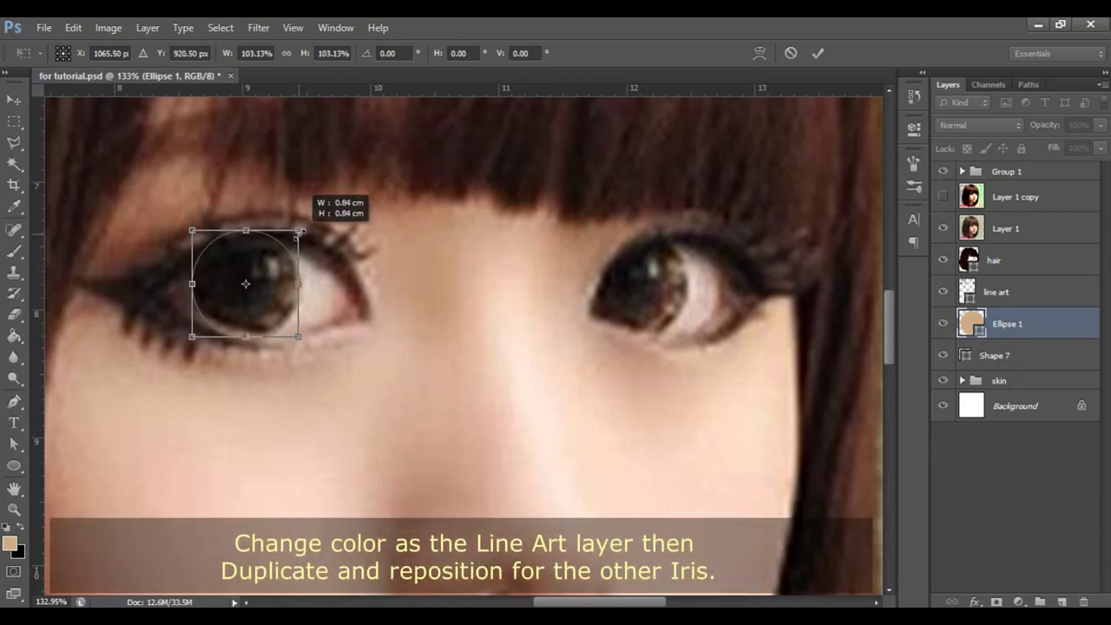
click(808, 54)
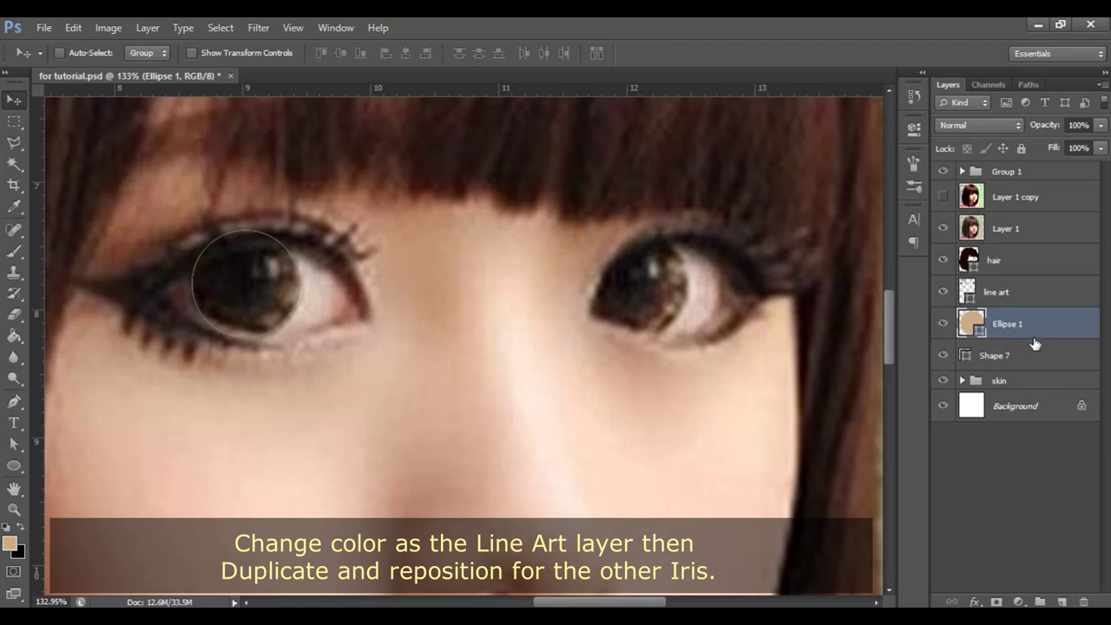
Fill the iris circle with the line art's dark red-brown colour #1b0303.
double_click(966, 324)
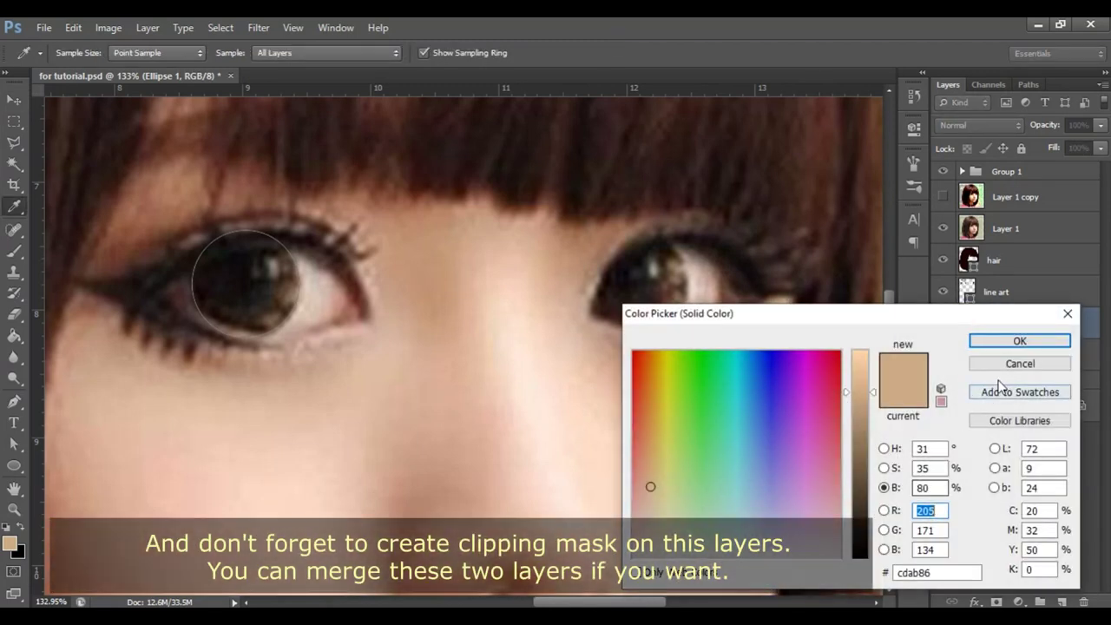
click(987, 366)
double_click(965, 291)
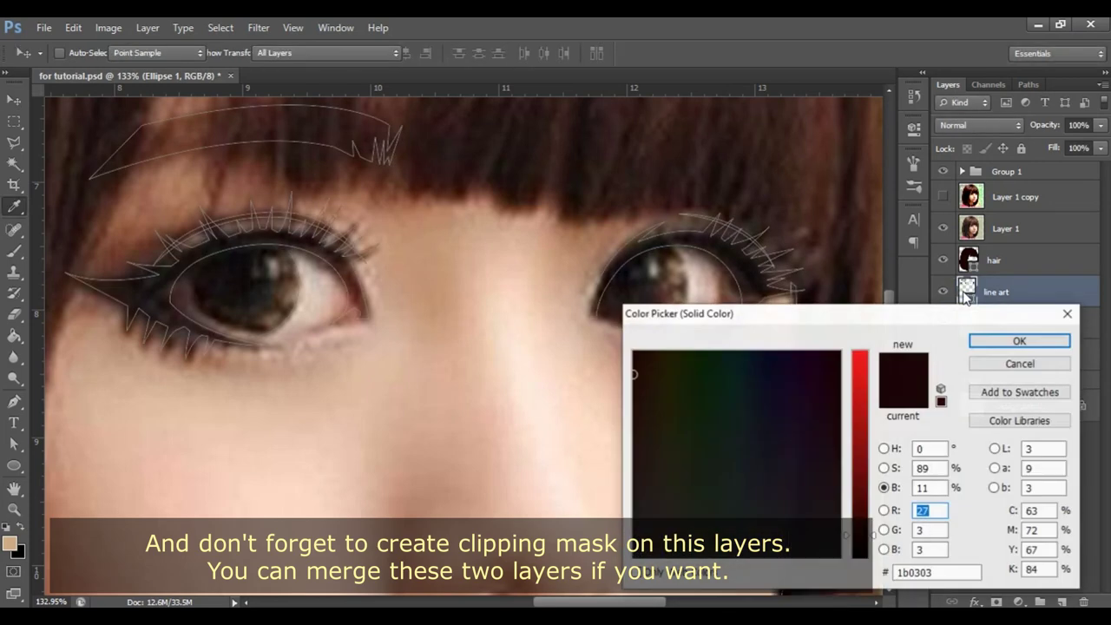
double_click(945, 570)
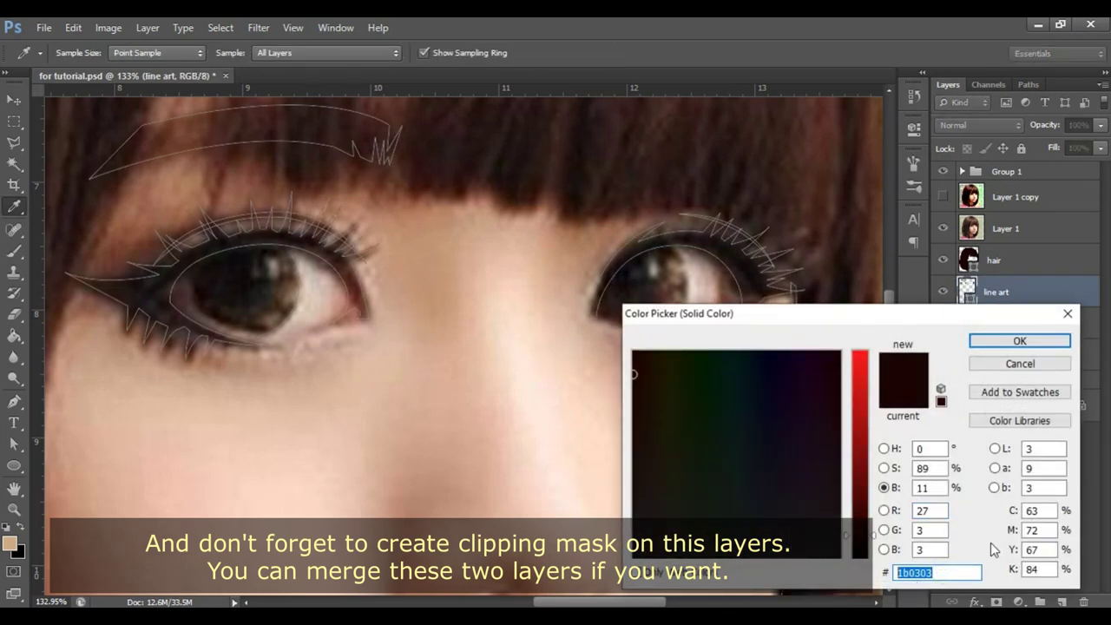
click(1019, 340)
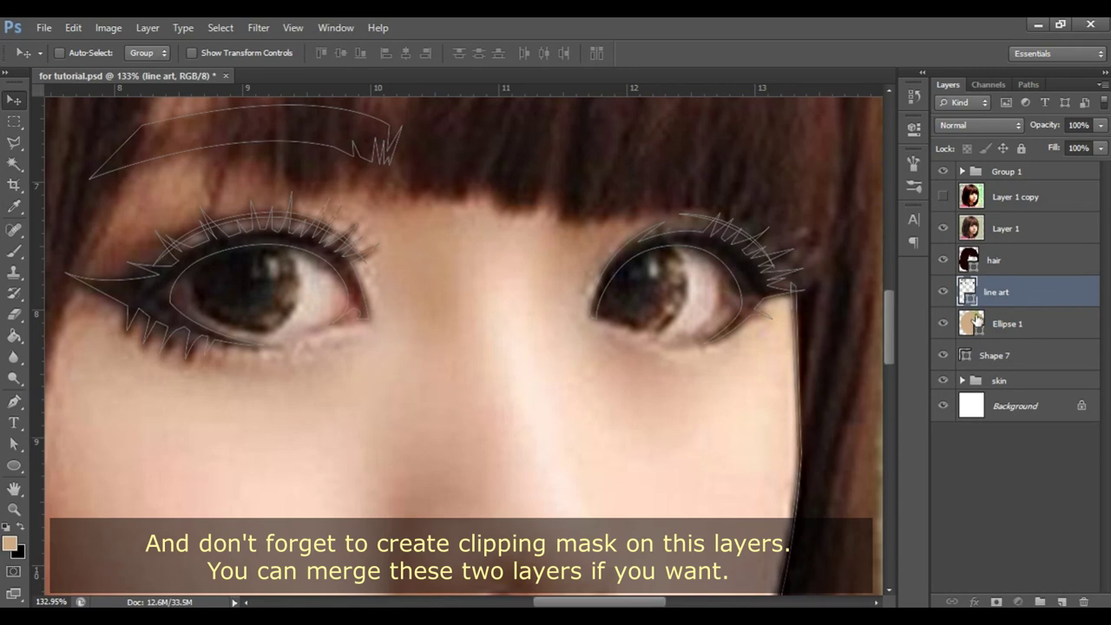
double_click(972, 323)
double_click(938, 571)
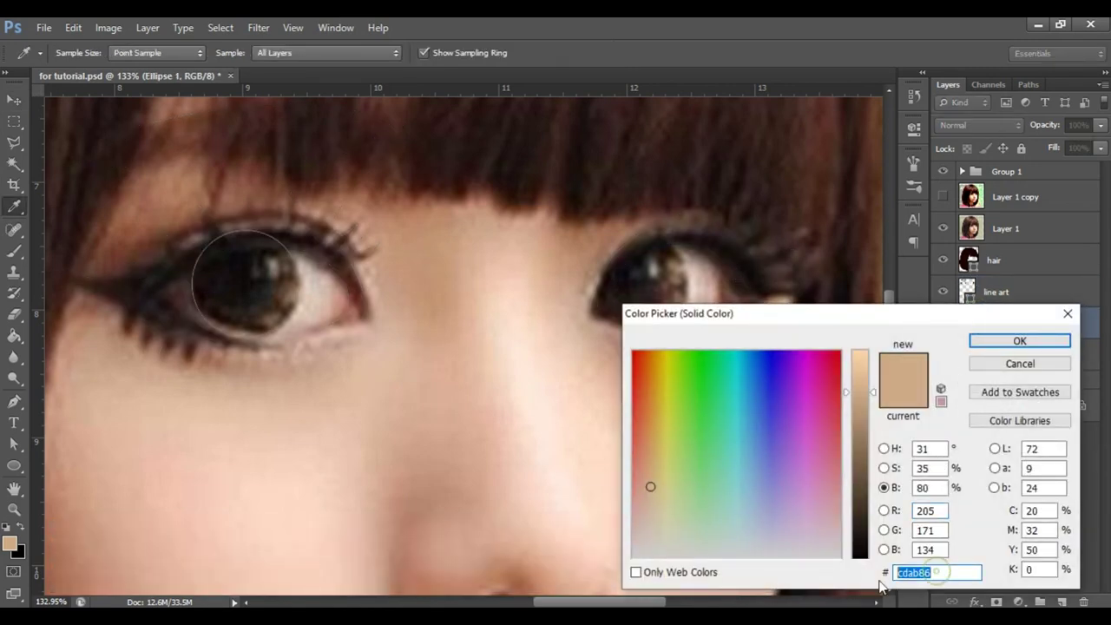
text(1b0303)
click(1019, 341)
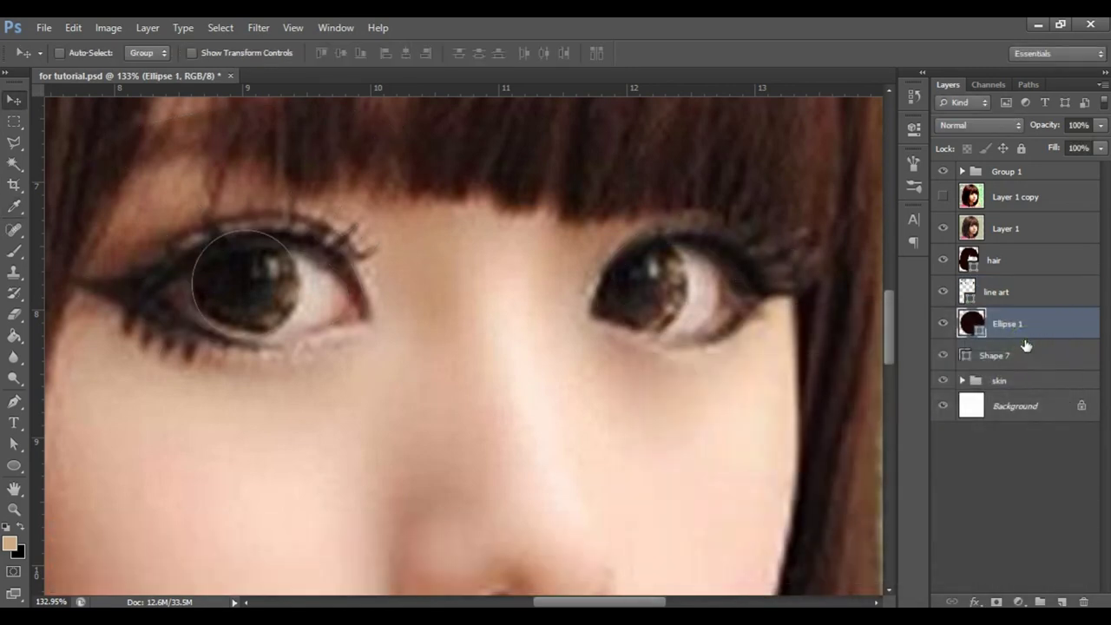
Duplicate the iris, clip both circles to the eyeball shape, and move the copy onto the right eye.
key(ctrl+j)
alt+click(981, 370)
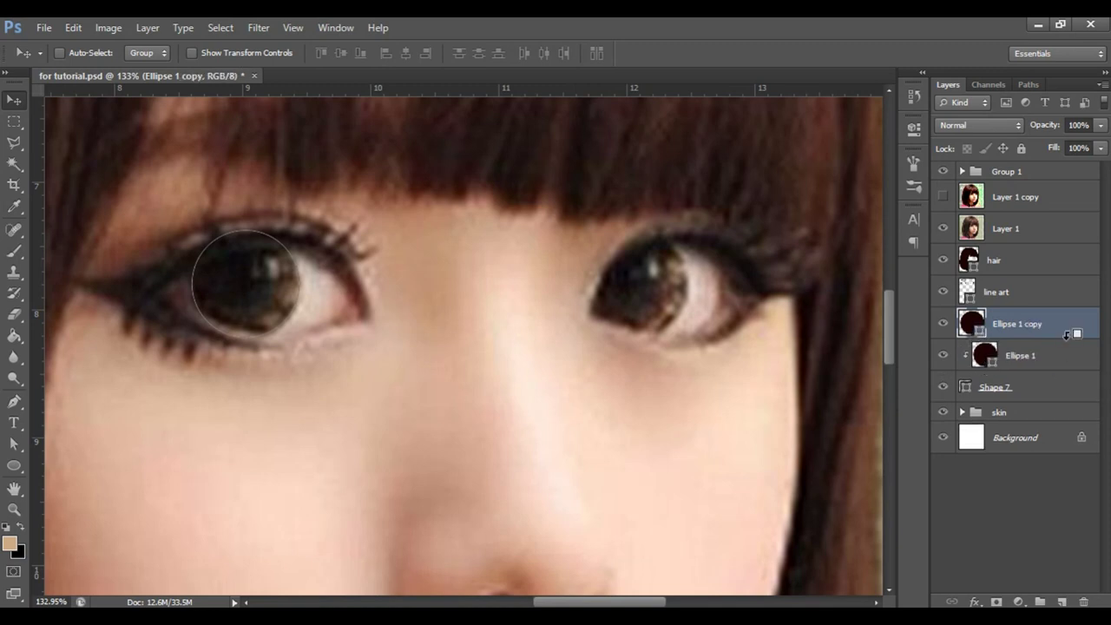
alt+click(980, 339)
drag(355, 307, 687, 295)
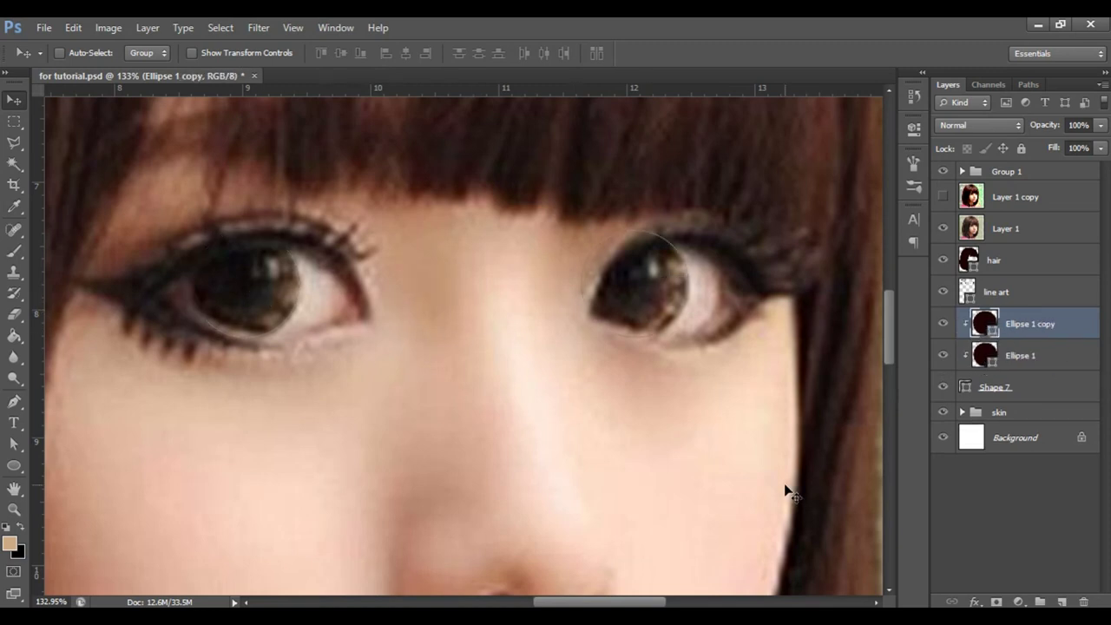
Hide the reference photo and zoom around to check both irises.
click(943, 229)
click(1016, 196)
key(z)
drag(695, 345, 645, 345)
drag(480, 321, 520, 323)
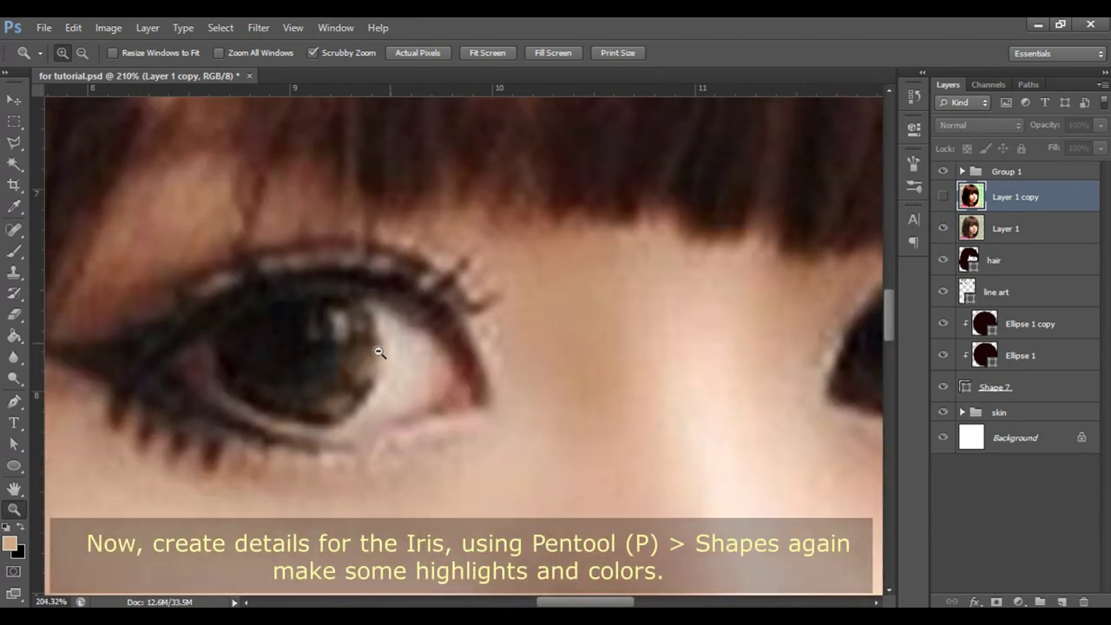
mouse_move(379, 351)
mouse_down()
mouse_move(347, 350)
mouse_move(349, 328)
mouse_move(364, 328)
mouse_up()
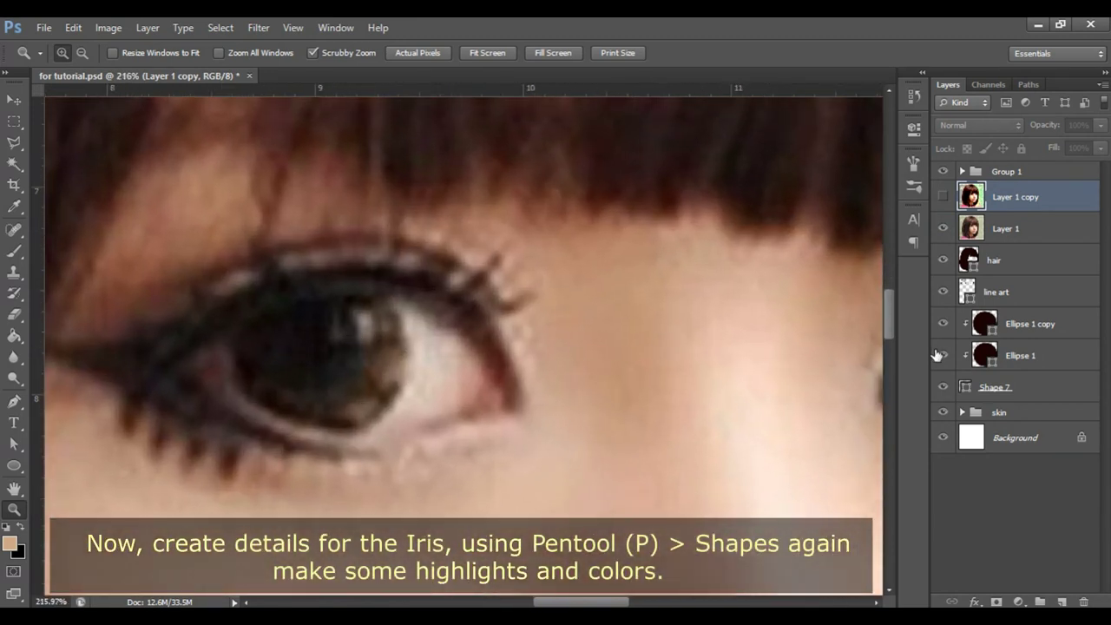
Draw pale highlight shapes over both irises as new Pen-tool shape layers.
click(1031, 323)
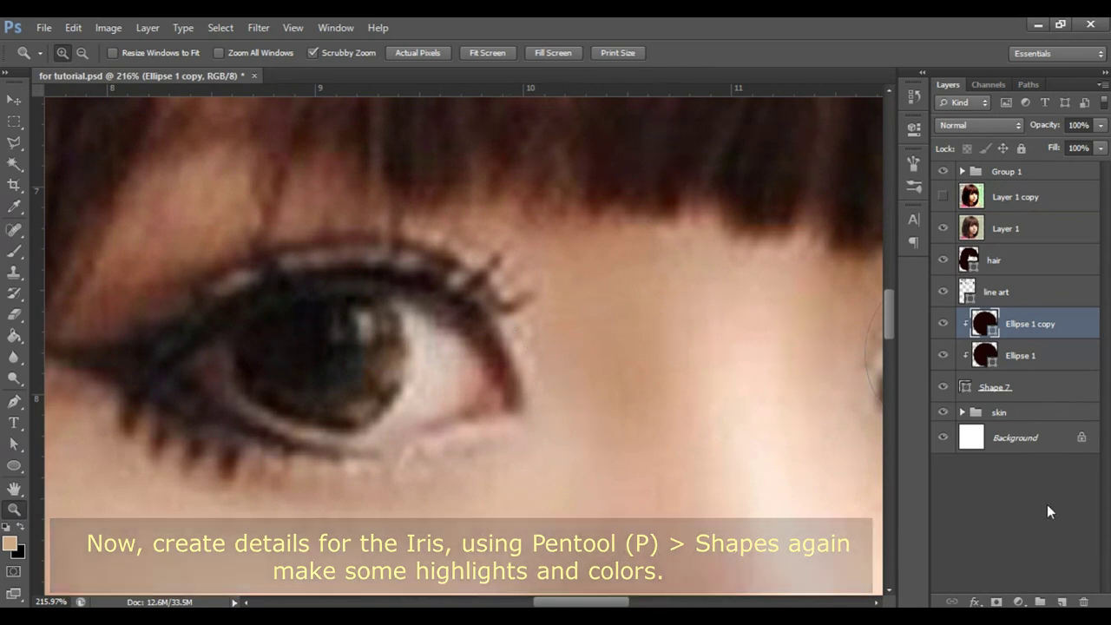
key(p)
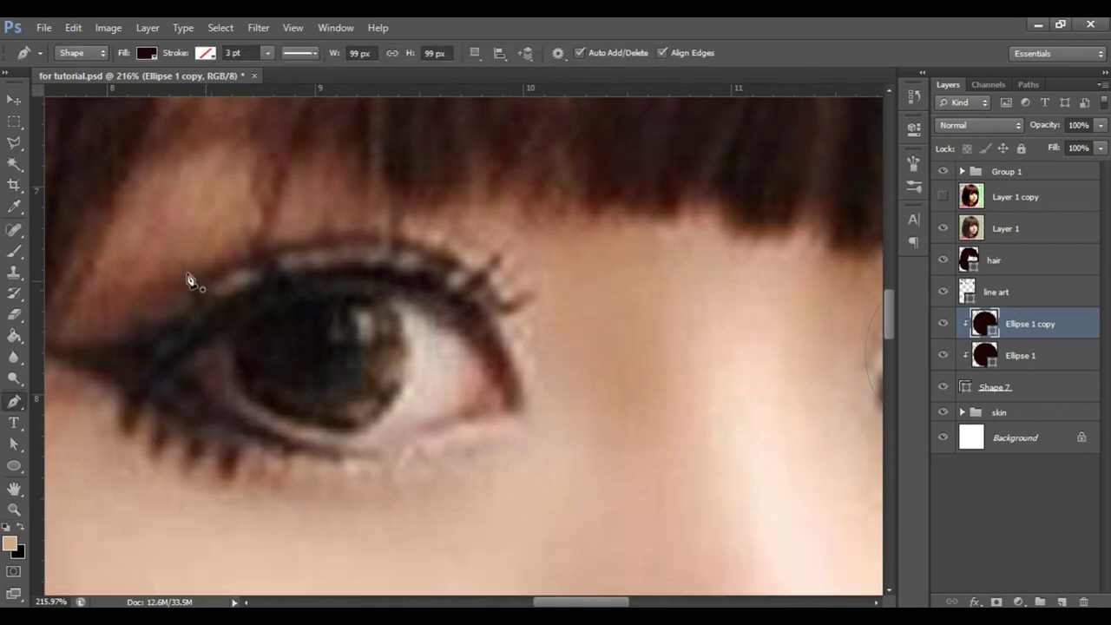
click(474, 54)
click(510, 72)
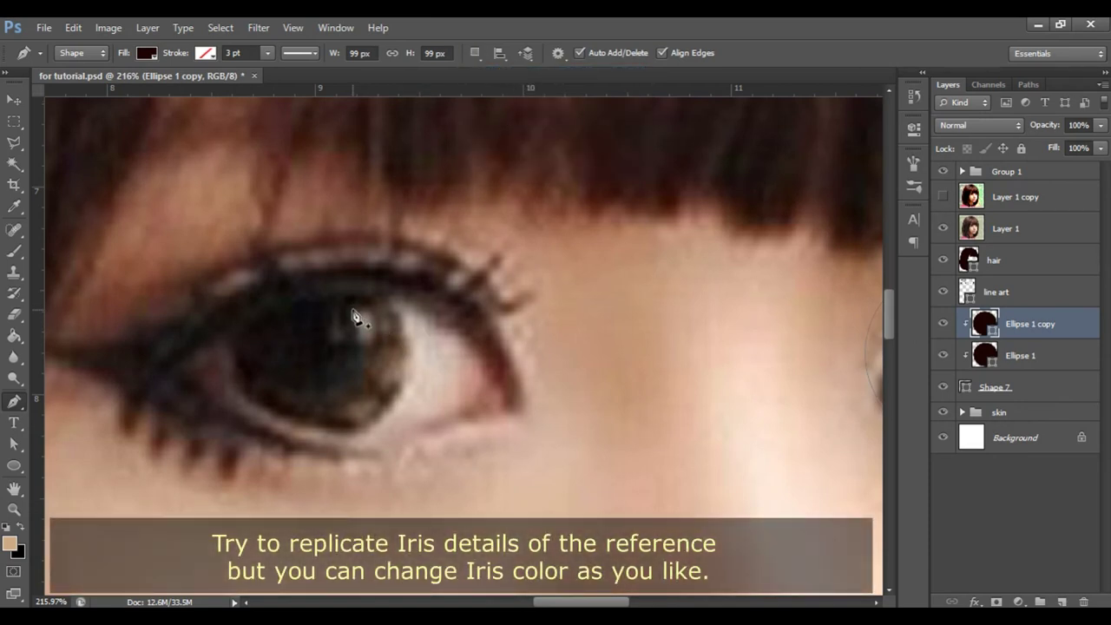
click(352, 310)
click(370, 310)
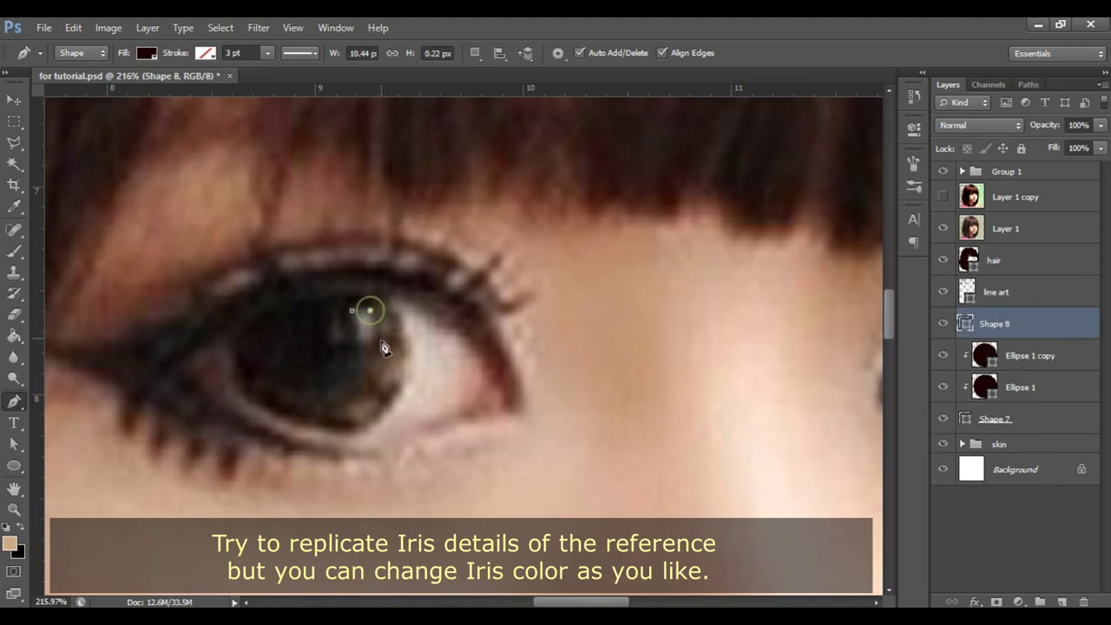
drag(376, 356, 375, 348)
click(359, 346)
click(342, 317)
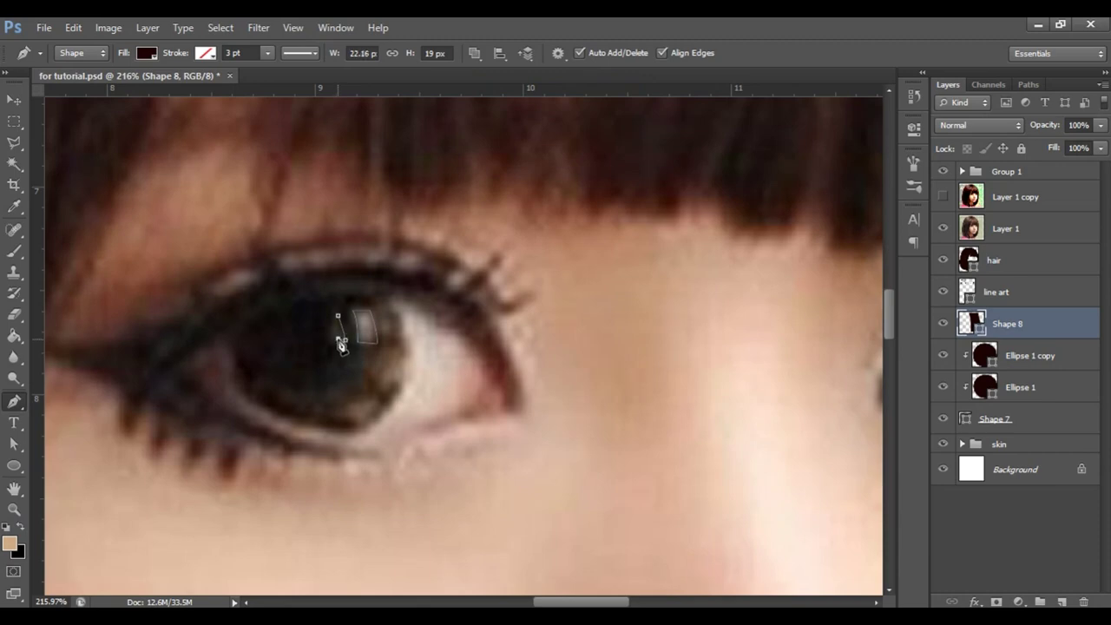
scroll(416, 325, right, 5)
click(526, 293)
click(533, 327)
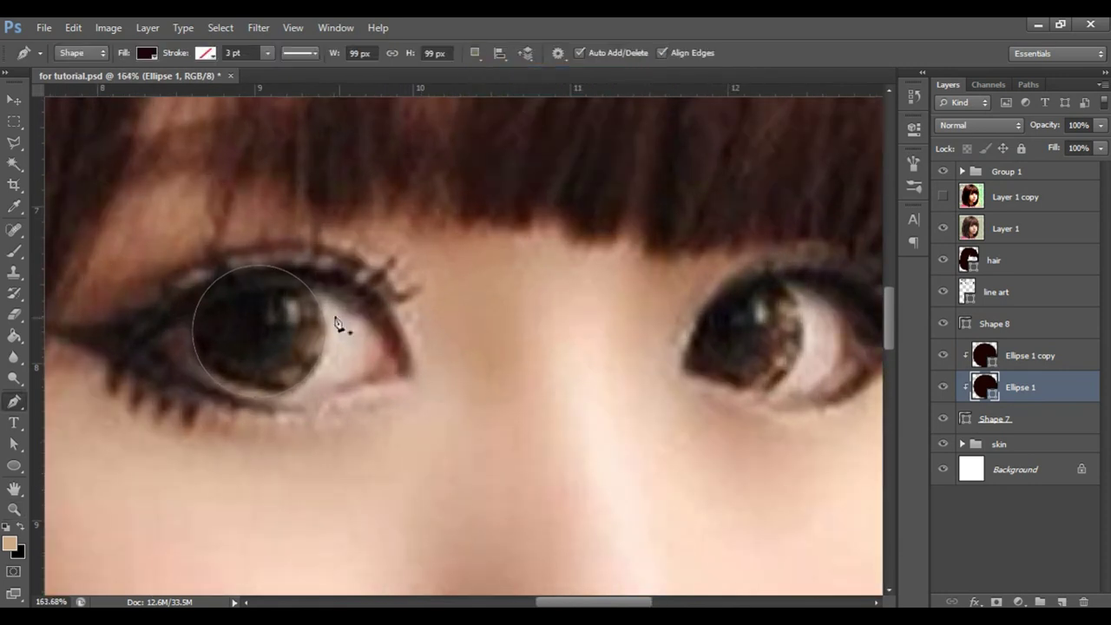
Outline combined iris detail segments in the left eye and move Shape 9 above Ellipse 1 copy.
click(309, 295)
click(301, 328)
click(296, 344)
click(475, 53)
click(521, 87)
click(268, 358)
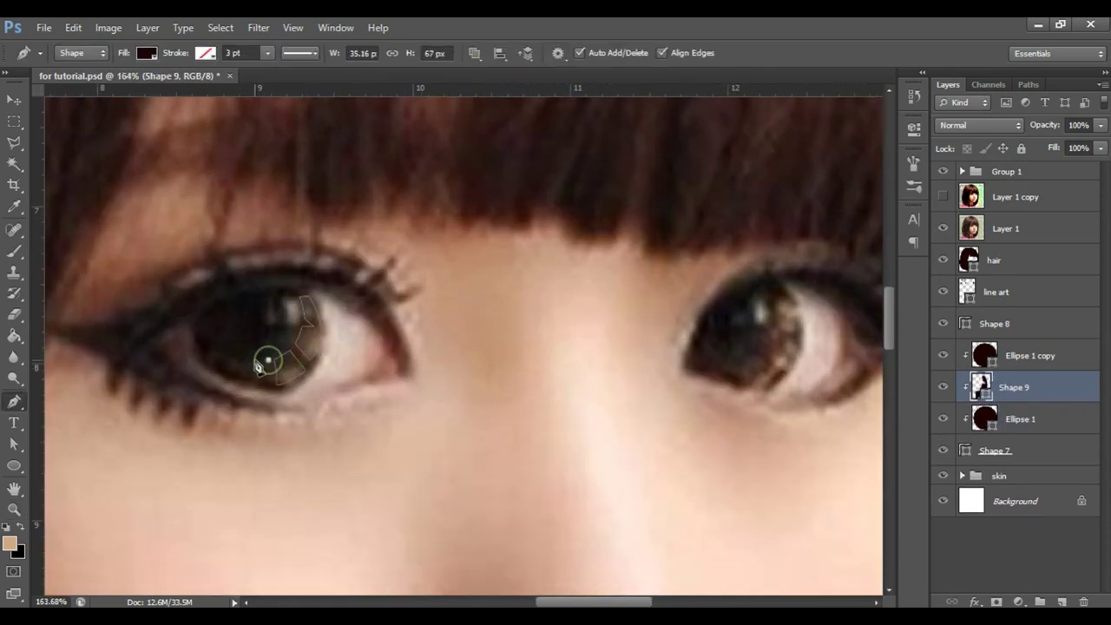
click(254, 356)
click(223, 357)
click(239, 373)
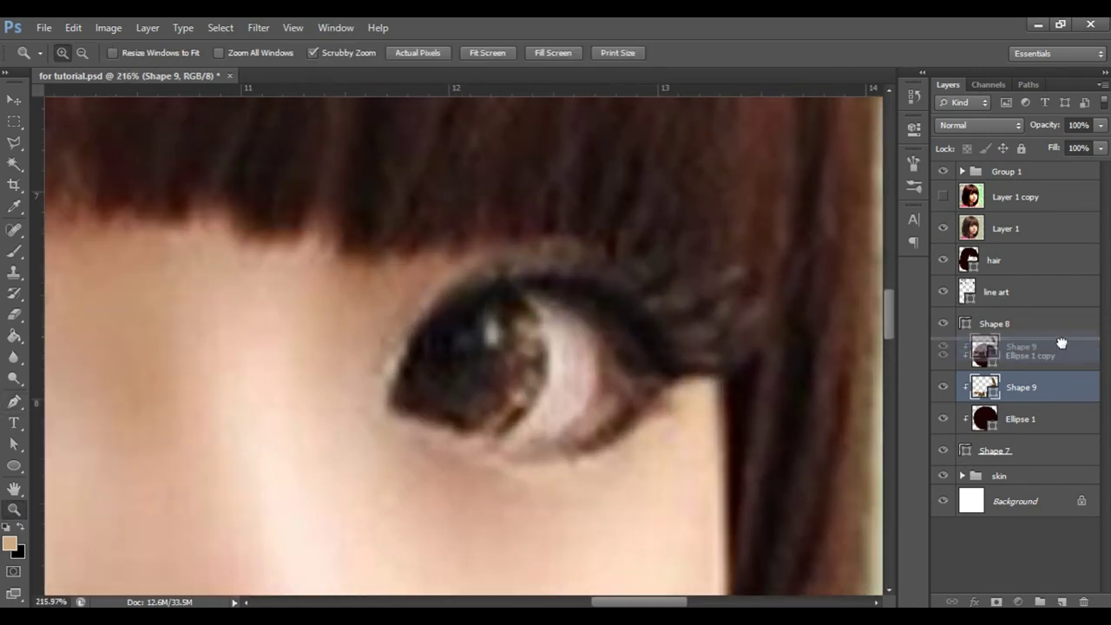
drag(1060, 344, 1060, 348)
key(p)
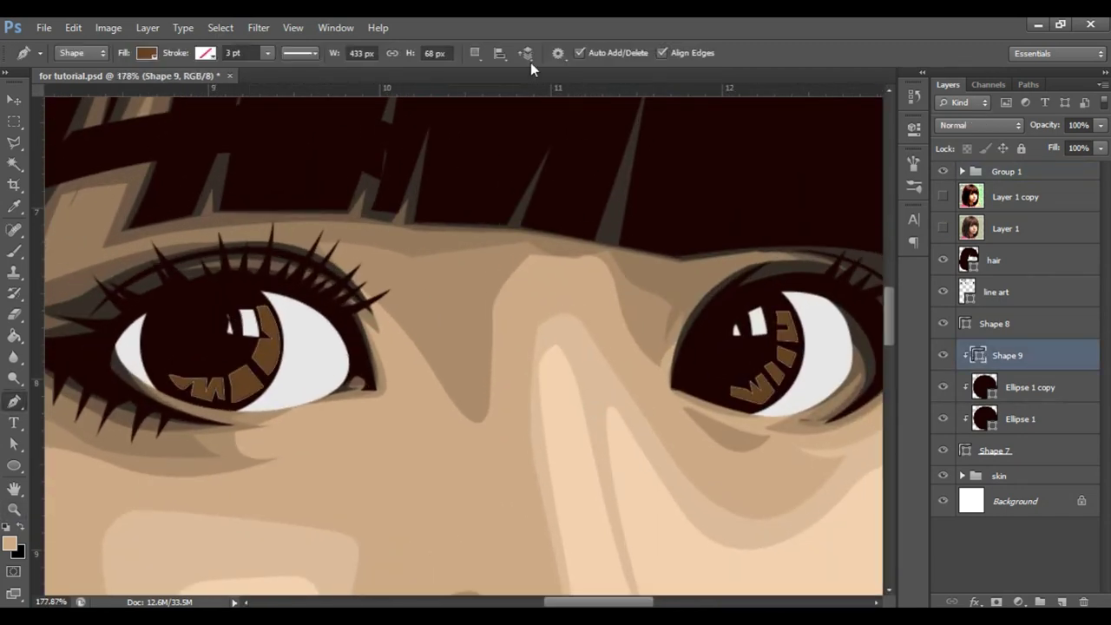
Draw brown iris streak segments in both eyes, colour them brown, and zoom to check.
click(245, 395)
click(271, 371)
click(276, 354)
click(265, 328)
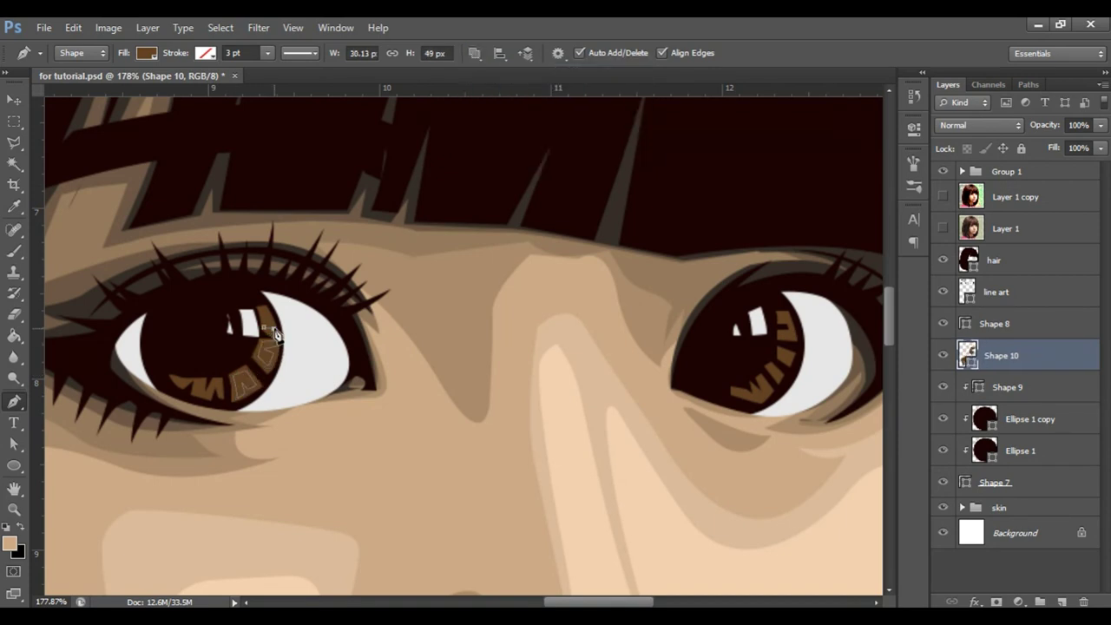
click(208, 390)
drag(768, 256, 525, 273)
click(515, 398)
click(520, 389)
click(535, 370)
click(548, 347)
double_click(965, 355)
click(1016, 339)
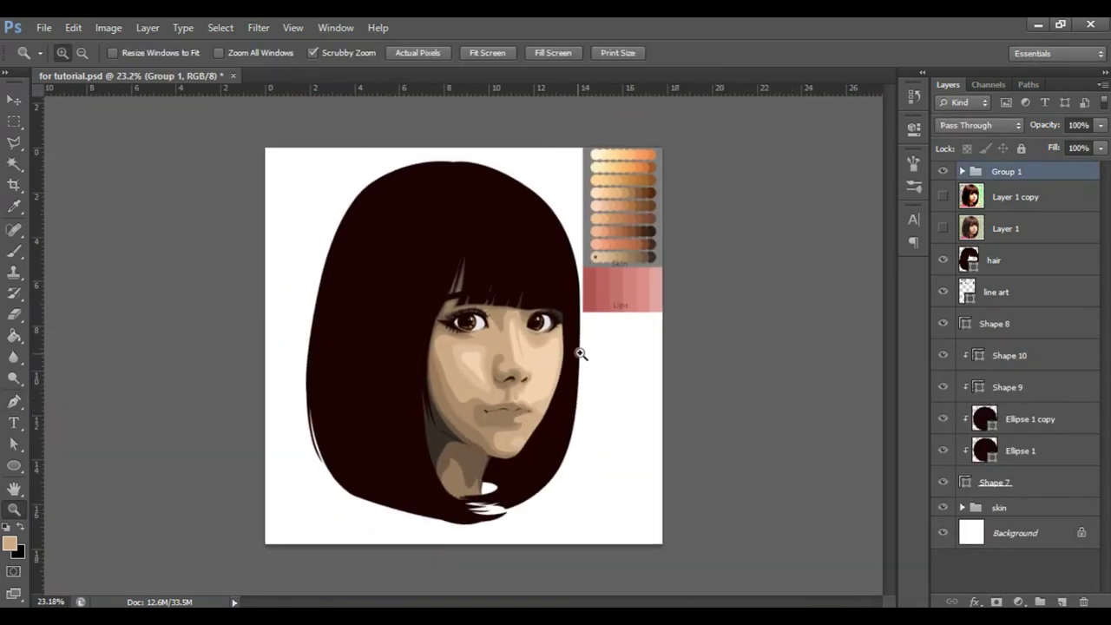
mouse_move(494, 376)
mouse_down()
mouse_move(545, 388)
mouse_move(659, 228)
mouse_up()
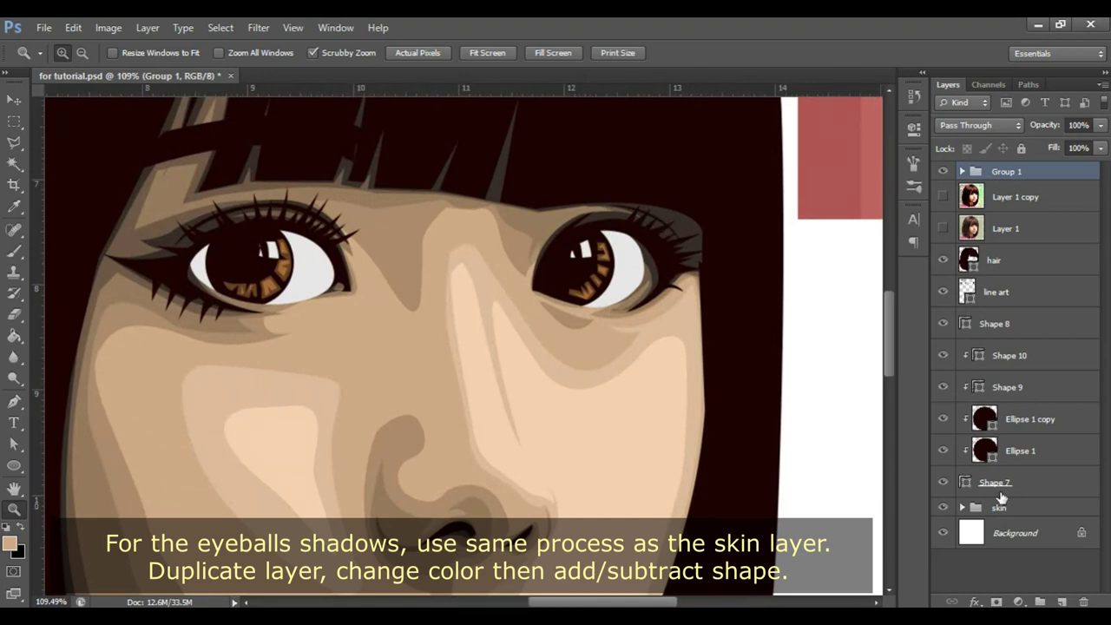
Show the posterized photo guide, then duplicate eye-white Shape 7 and clip the copy to it.
click(987, 486)
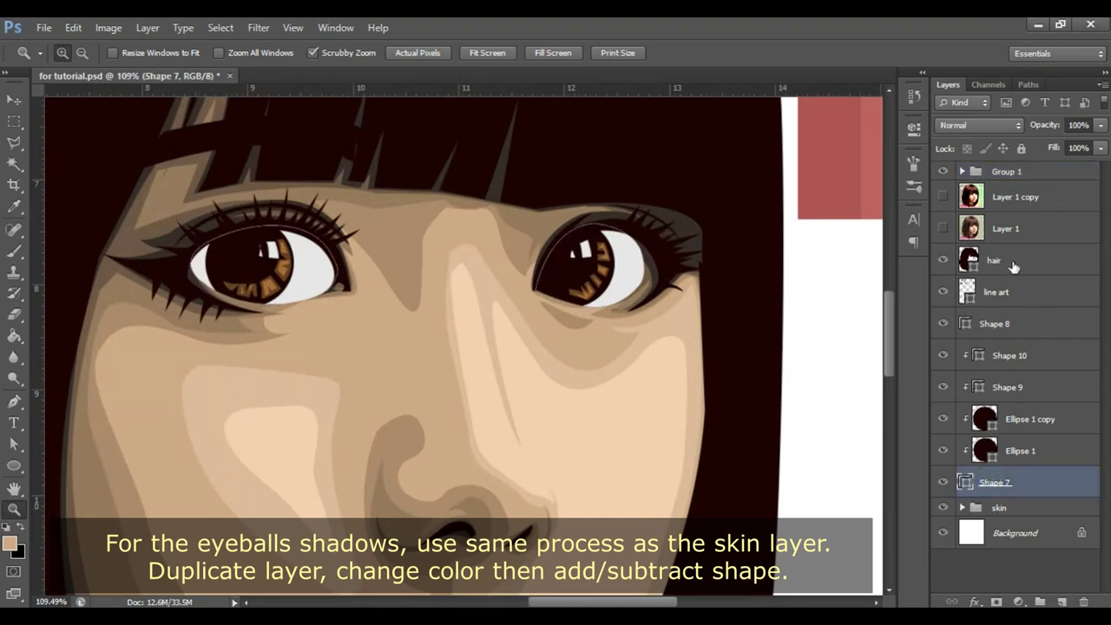
click(945, 194)
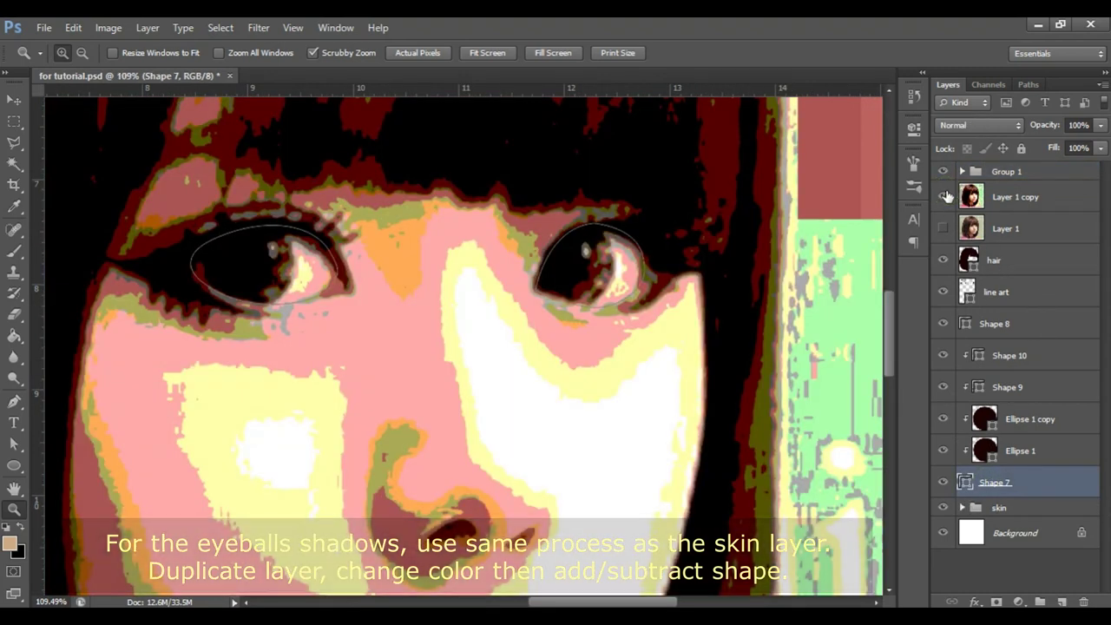
click(947, 195)
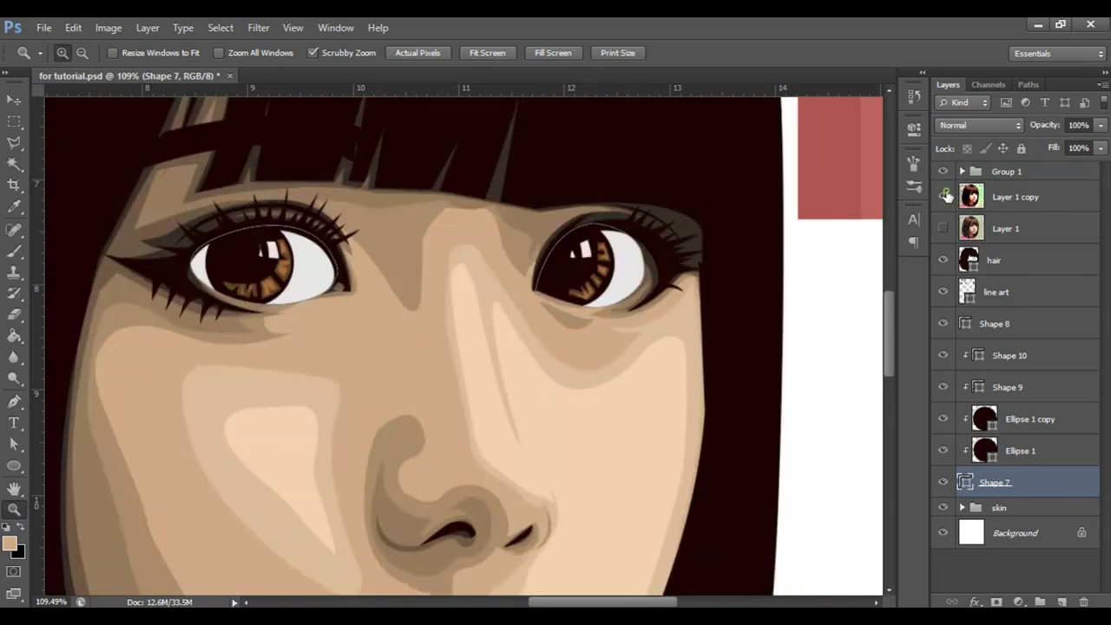
click(945, 195)
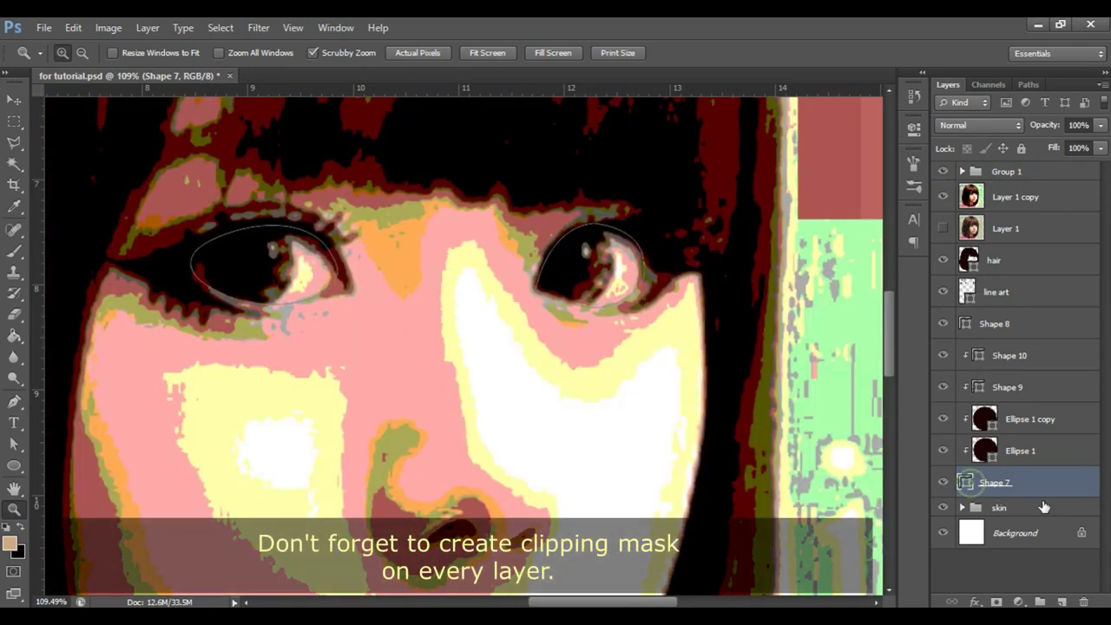
key(ctrl+j)
alt+click(1013, 497)
Darken the copy's fill to brightness 70 and reshape it into a shadow along the eye.
double_click(978, 483)
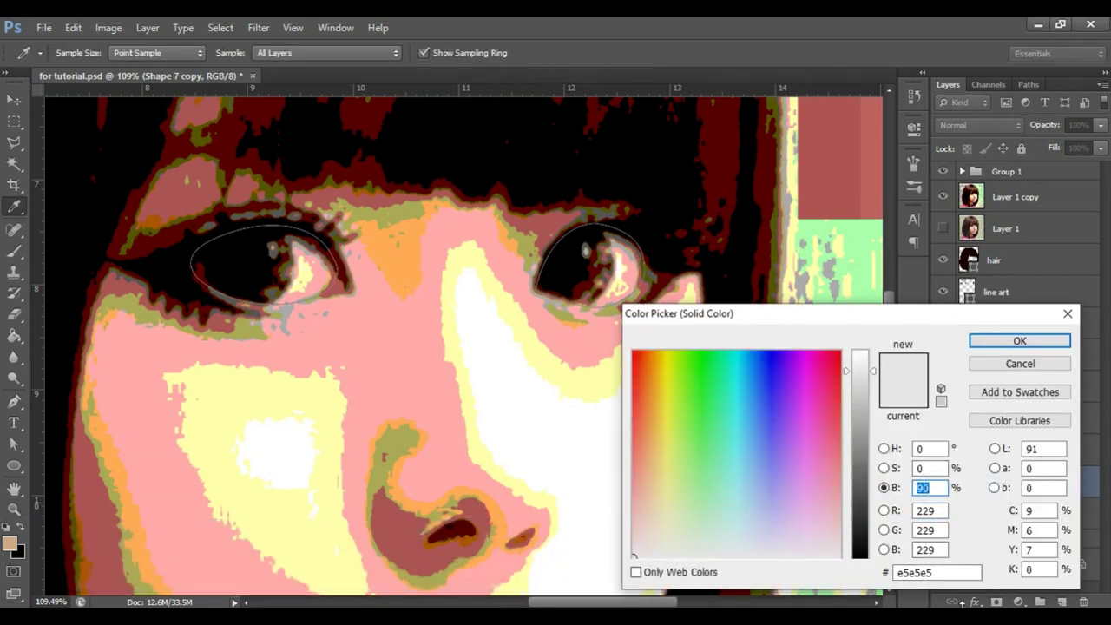
text(70)
key(Return)
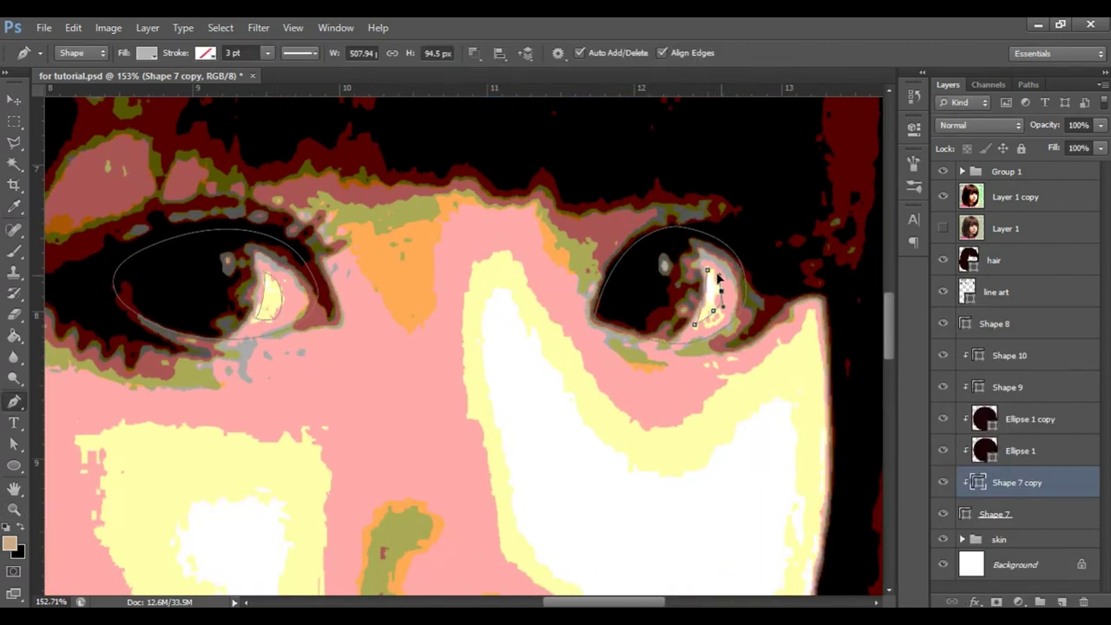
click(1054, 515)
drag(1054, 515, 998, 542)
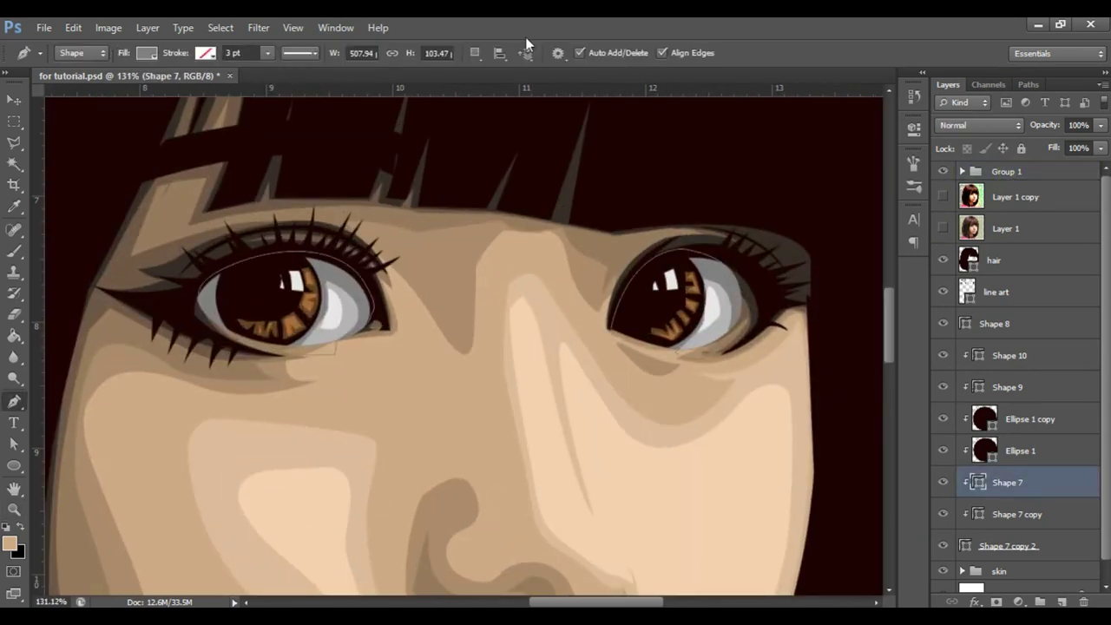
double_click(977, 482)
key(Return)
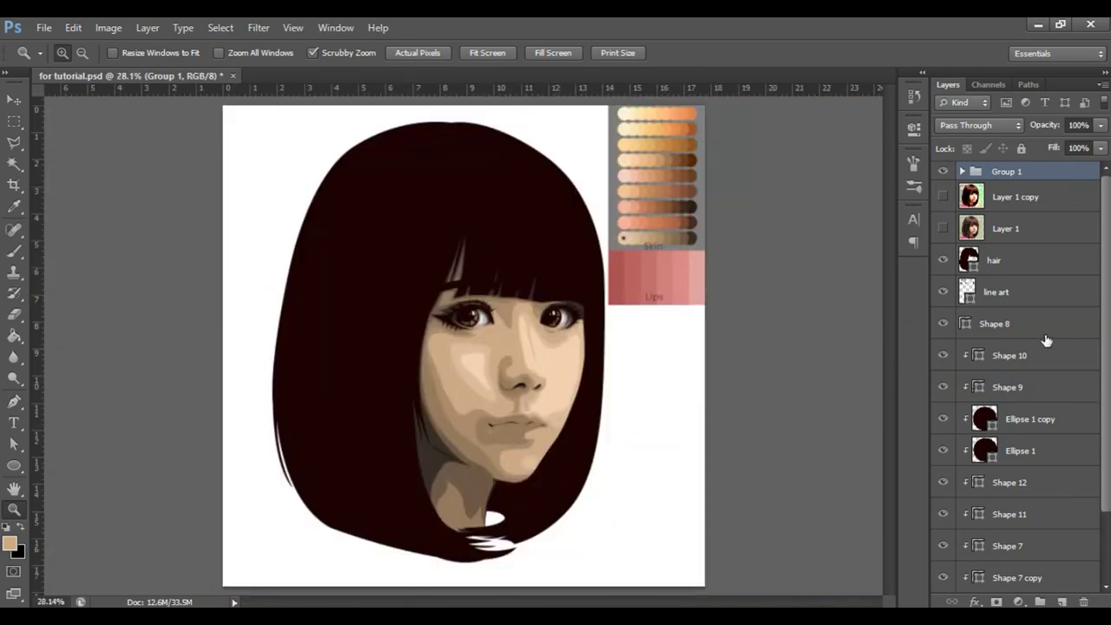
Group layers Shape 8 through Shape 7 copy 2 with Ctrl+G as 'eyes', then zoom to the lips.
click(1046, 341)
scroll(1052, 356, down, 1)
scroll(1052, 357, down, 2)
shift+click(1045, 560)
right_click(1050, 463)
key(Escape)
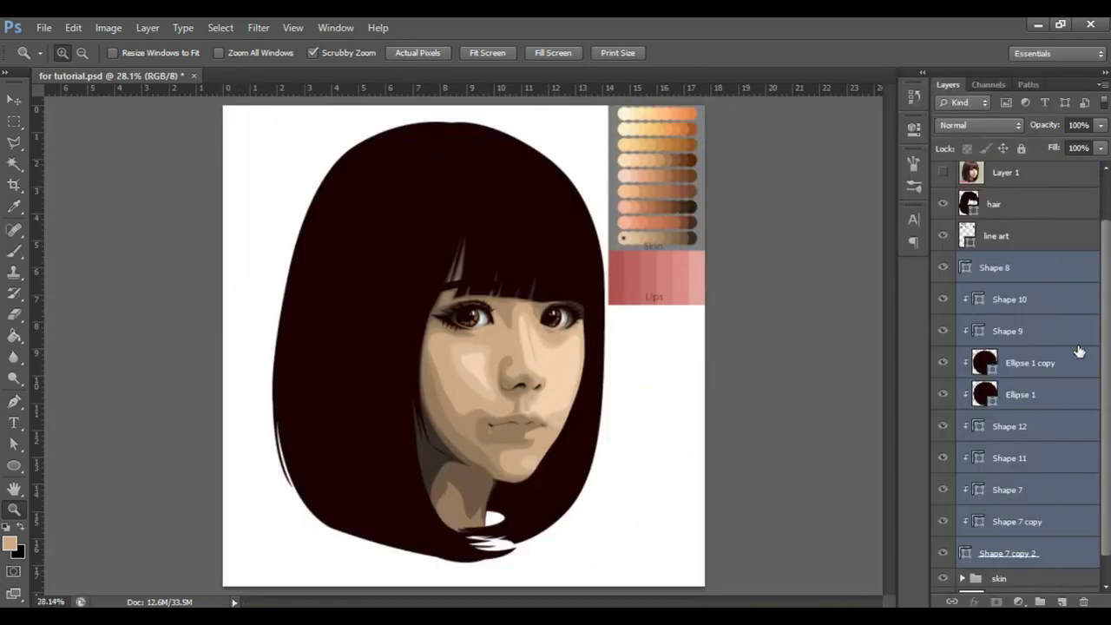
key(ctrl+g)
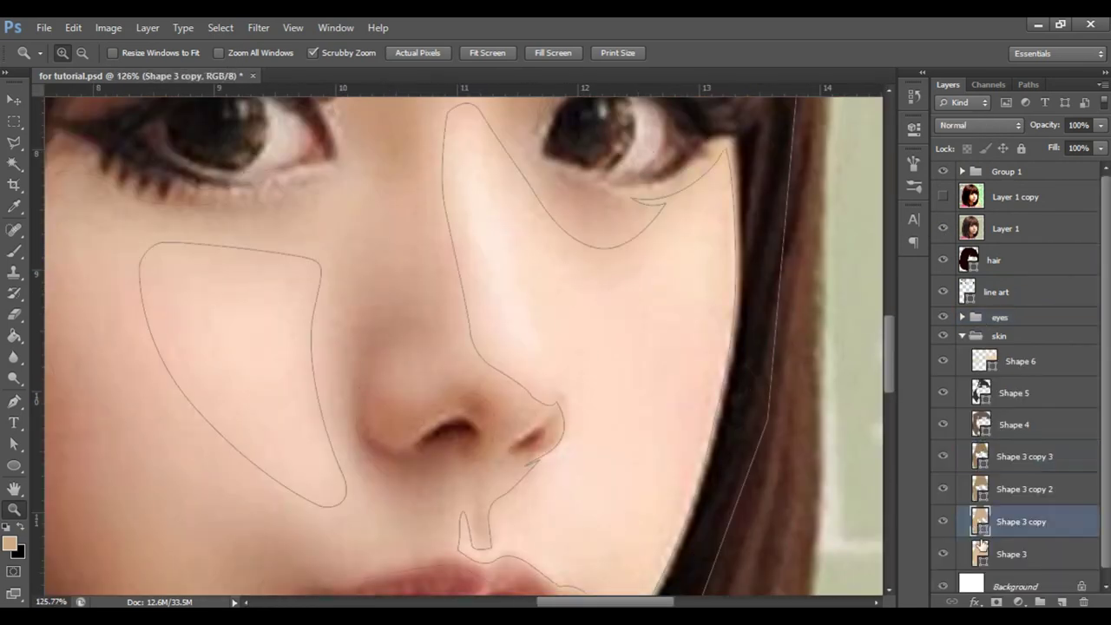
ctrl+click(486, 358)
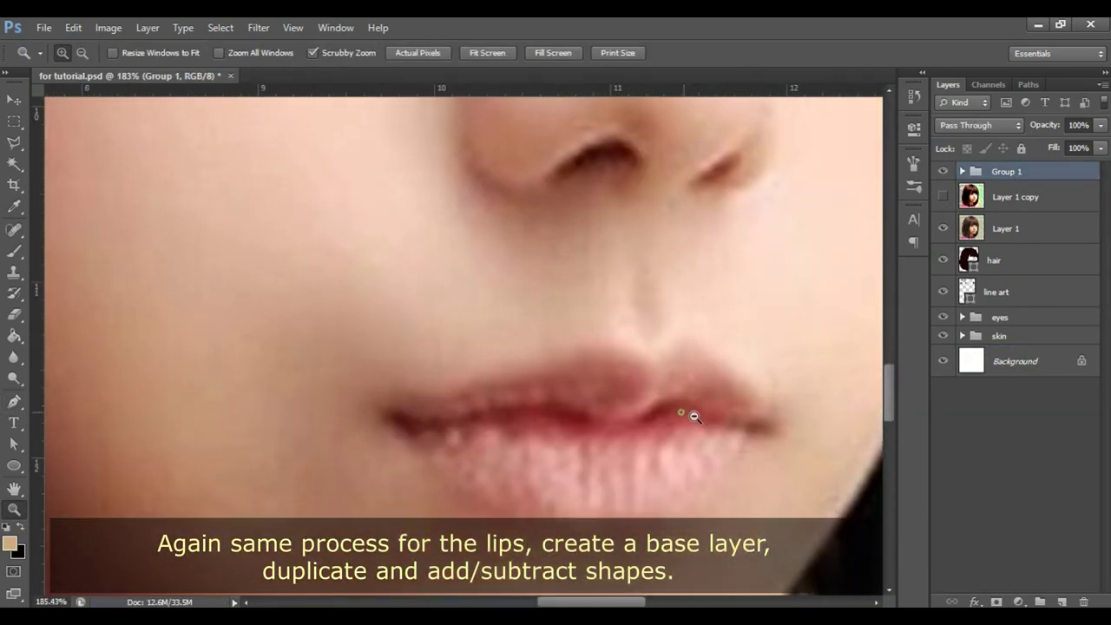
drag(768, 418, 606, 384)
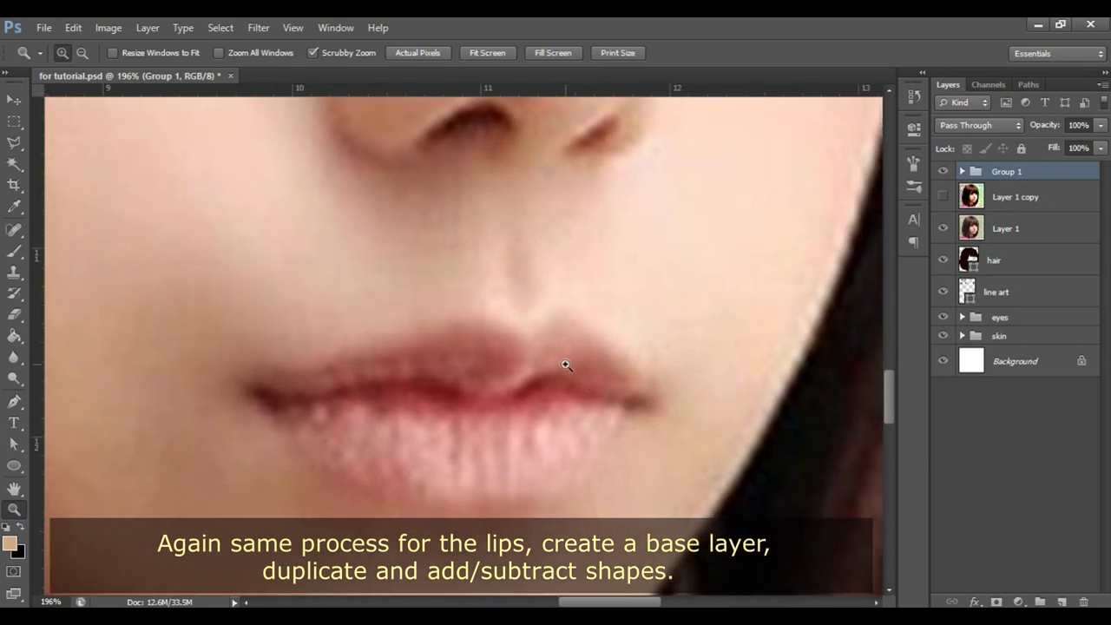
Draw the pink lips base shape, Shape 13, with the Pen tool over the reference.
click(1026, 335)
key(p)
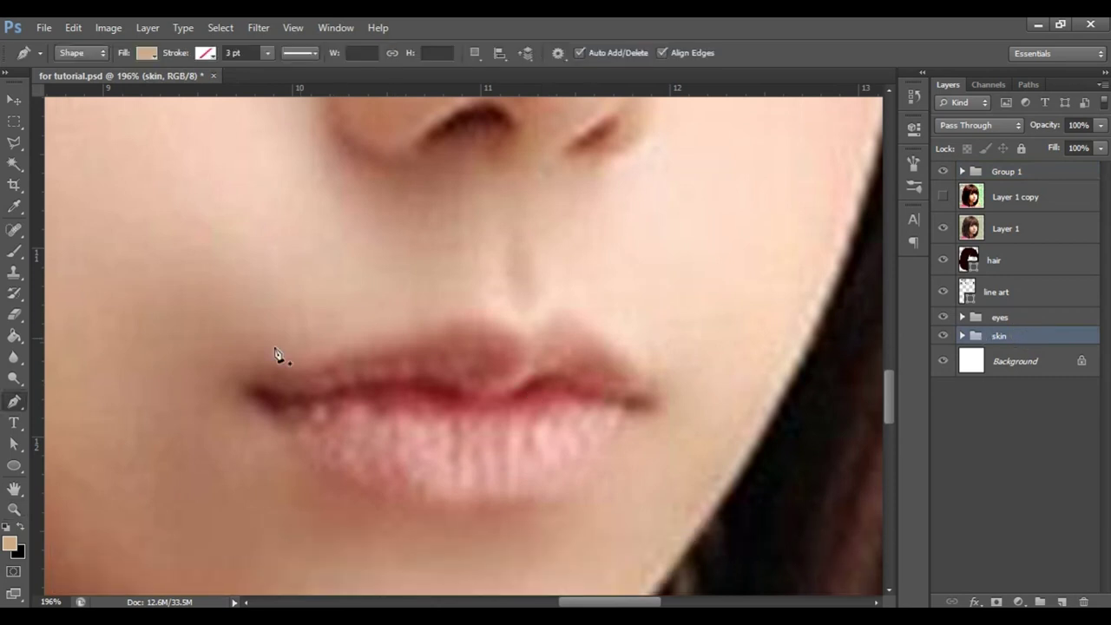
click(247, 391)
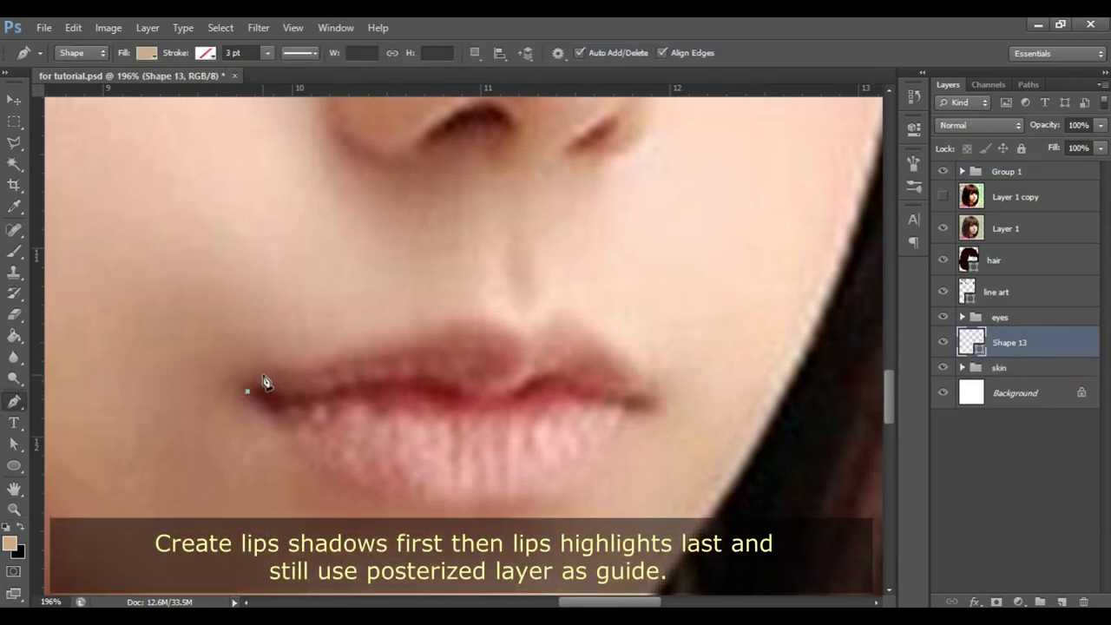
drag(283, 377, 278, 384)
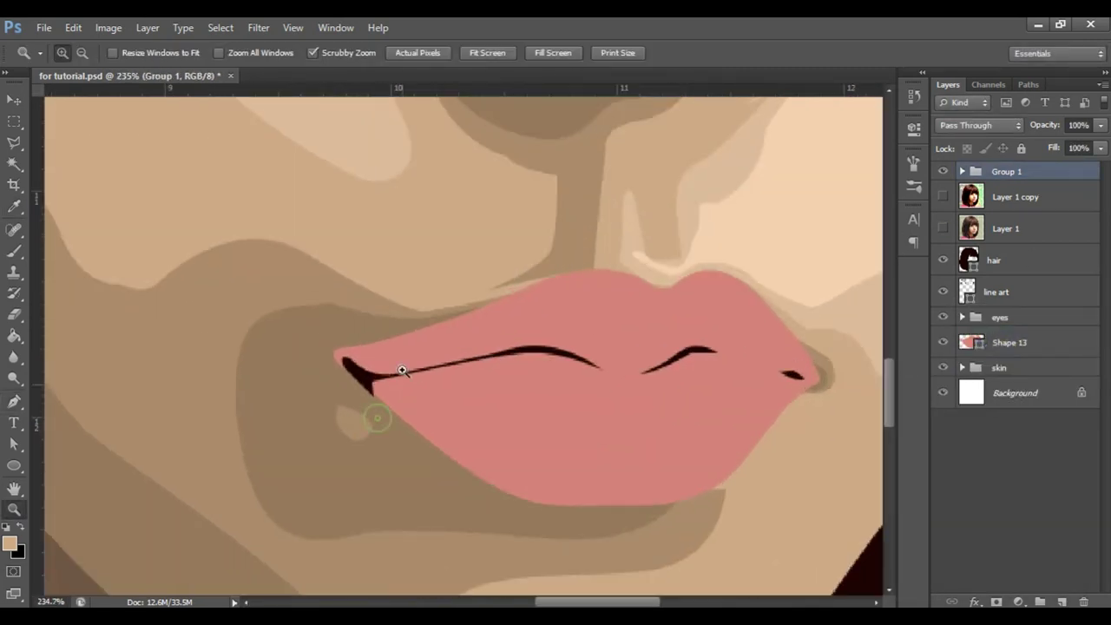
click(943, 229)
click(945, 228)
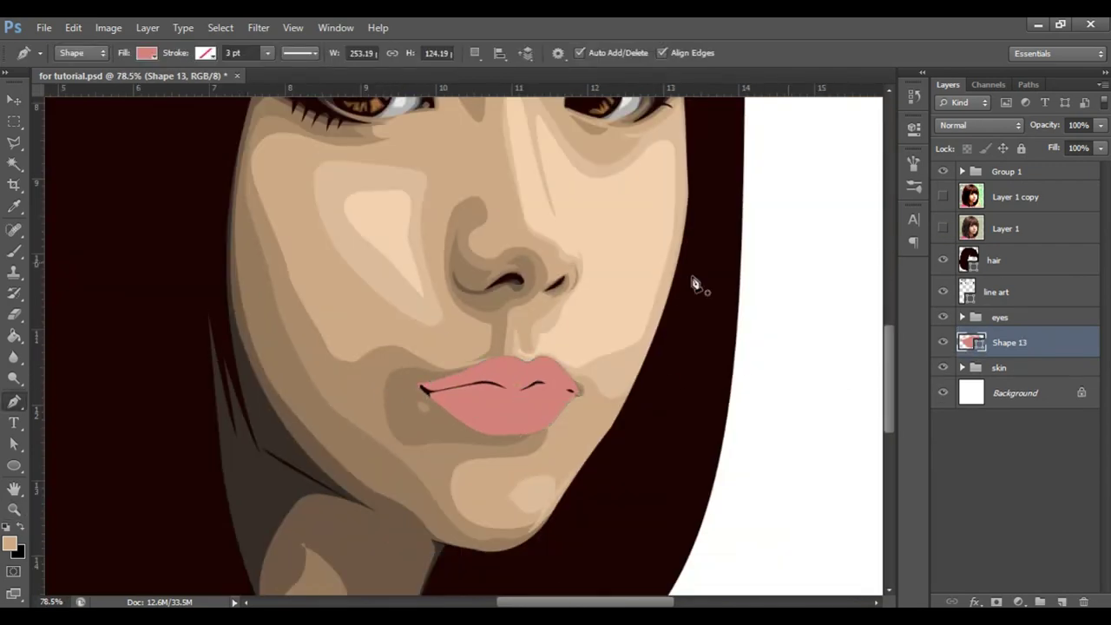
Duplicate the lips shape and reshape the copy's outline into a lip shadow.
key(ctrl+j)
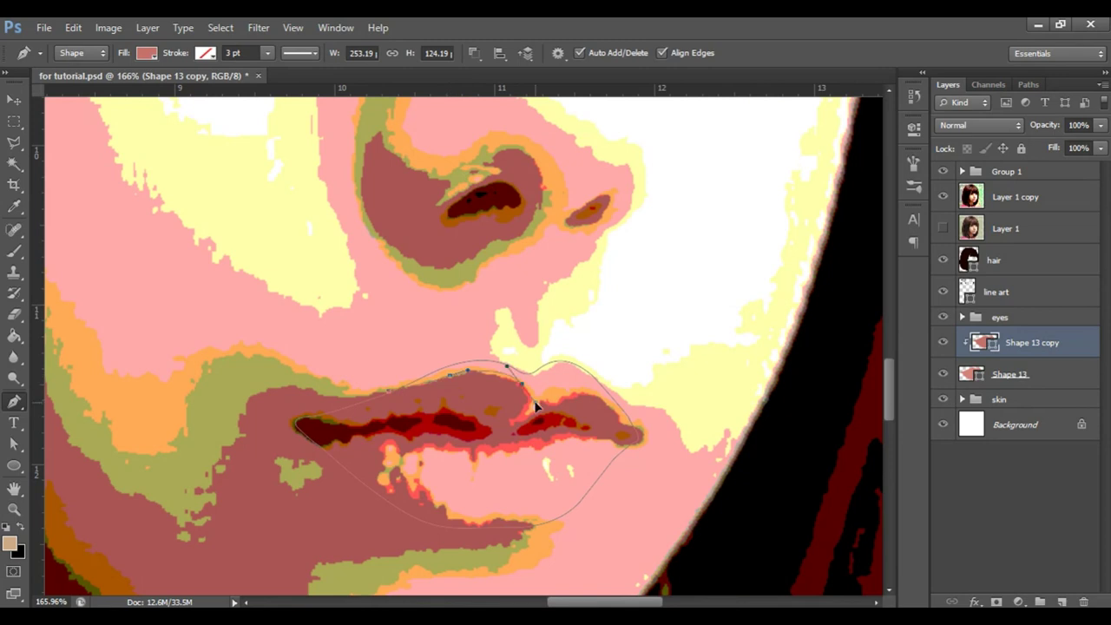
click(423, 464)
scroll(466, 458, down, 1)
drag(609, 458, 416, 422)
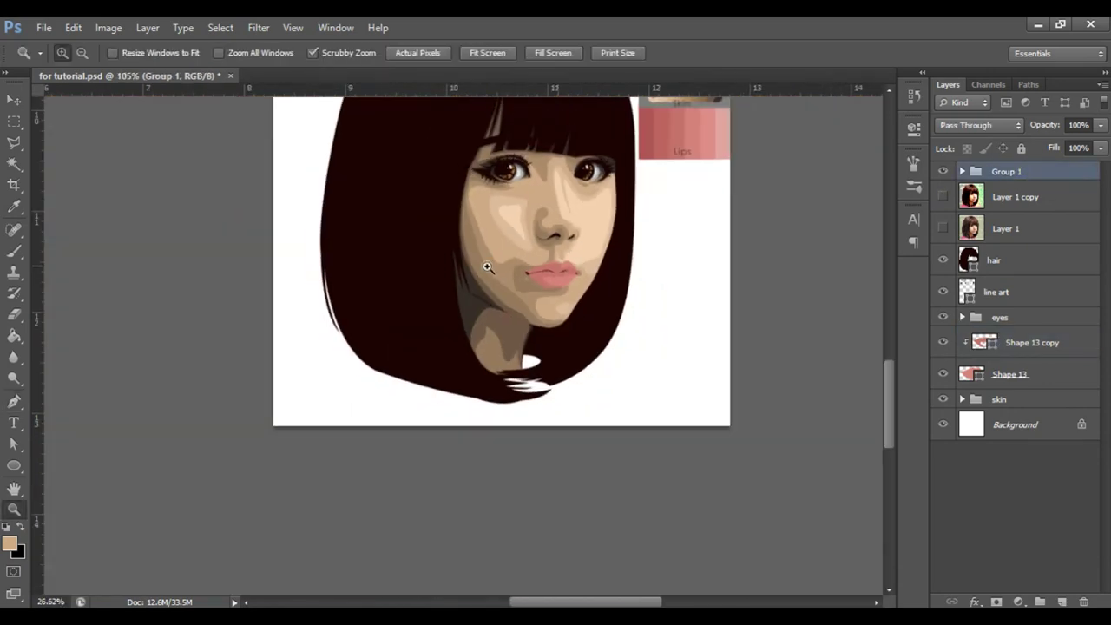
key(p)
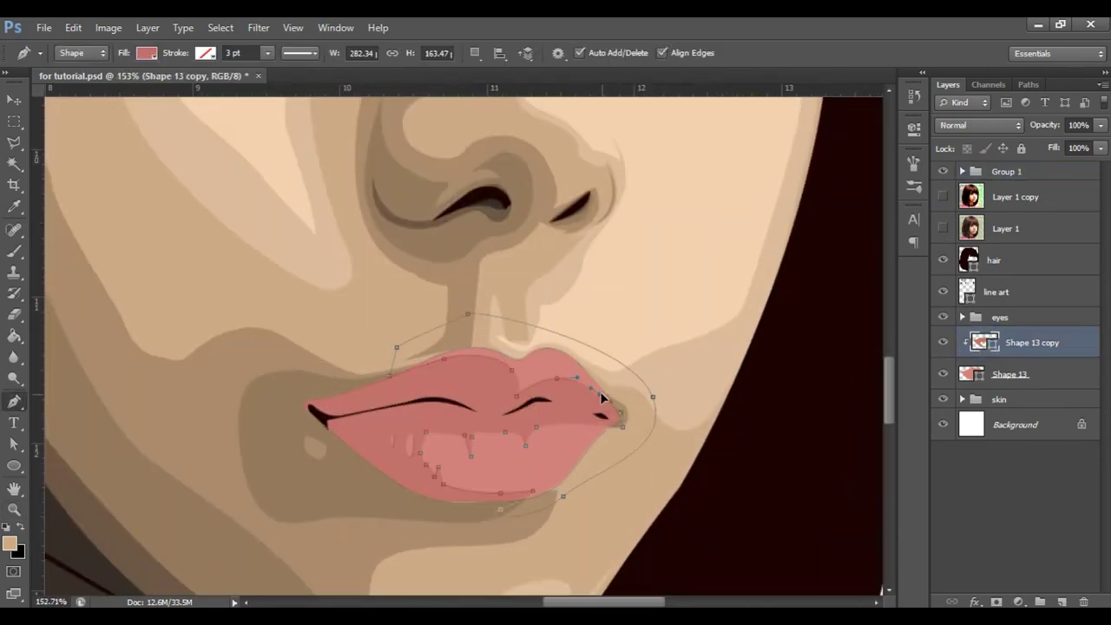
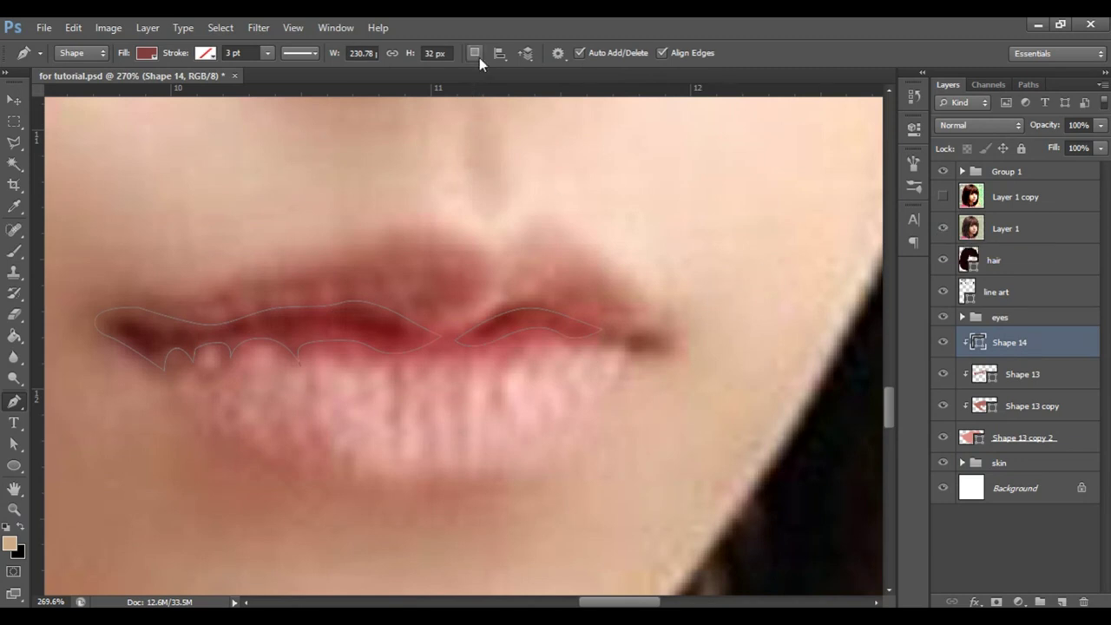
Start a new curved lip shape above the upper lip and check it against the flat illustration.
click(493, 251)
mouse_move(538, 215)
mouse_down()
mouse_move(488, 288)
mouse_move(512, 299)
mouse_up()
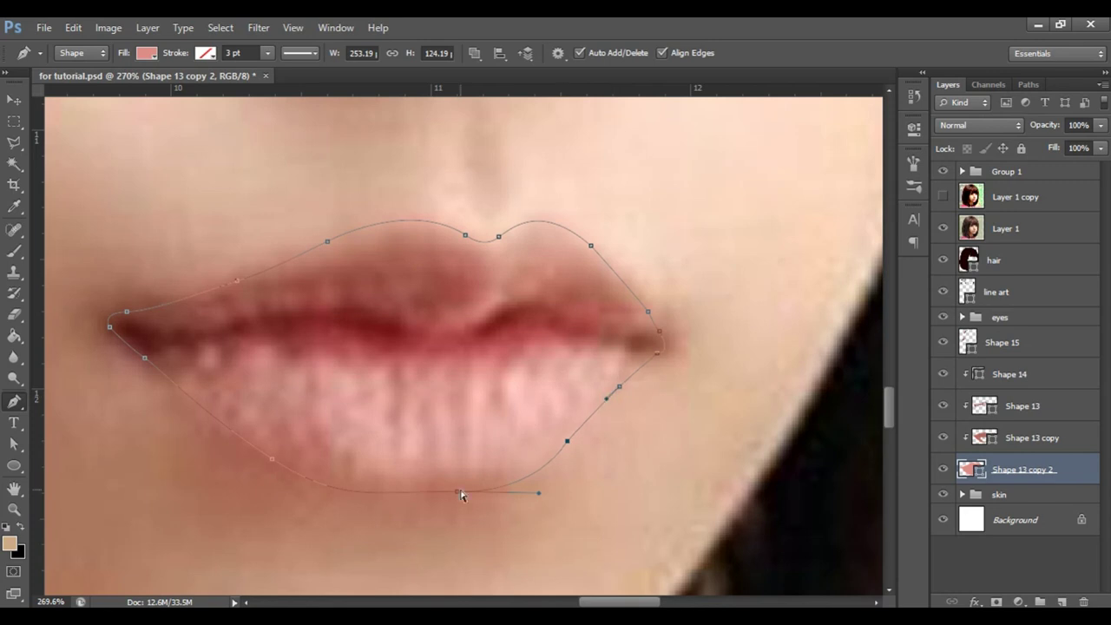
ctrl+click(273, 459)
click(943, 228)
ctrl+click(689, 364)
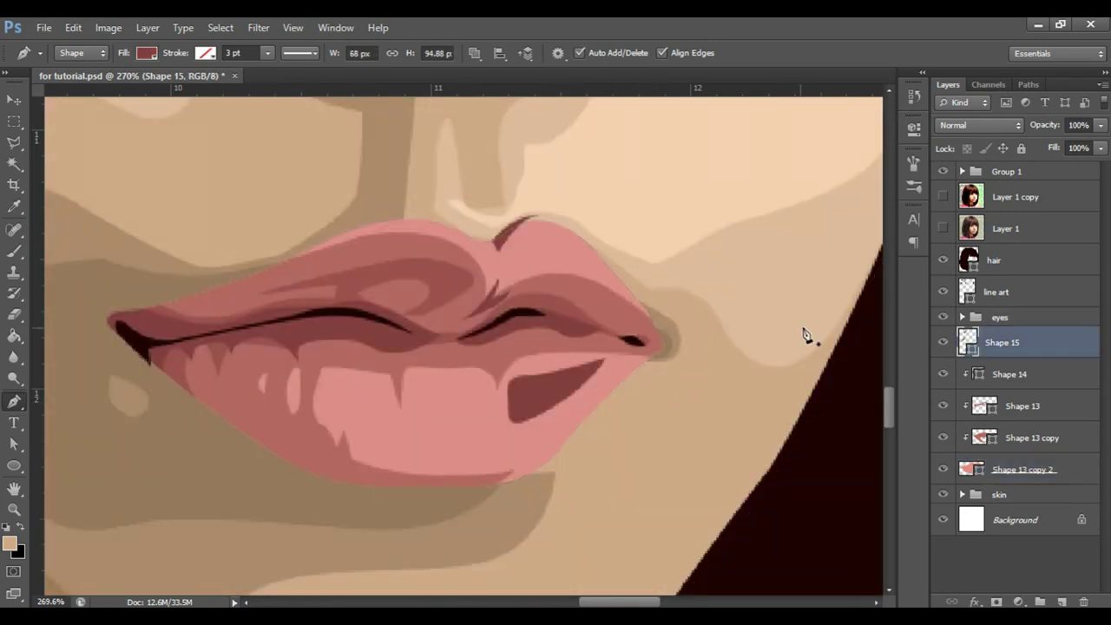
Trace the dark lower-lip shape and the small closed lip-gap shape on Shape 15, then choose its fill colour.
click(486, 388)
click(457, 380)
click(414, 380)
click(410, 419)
drag(439, 425, 452, 427)
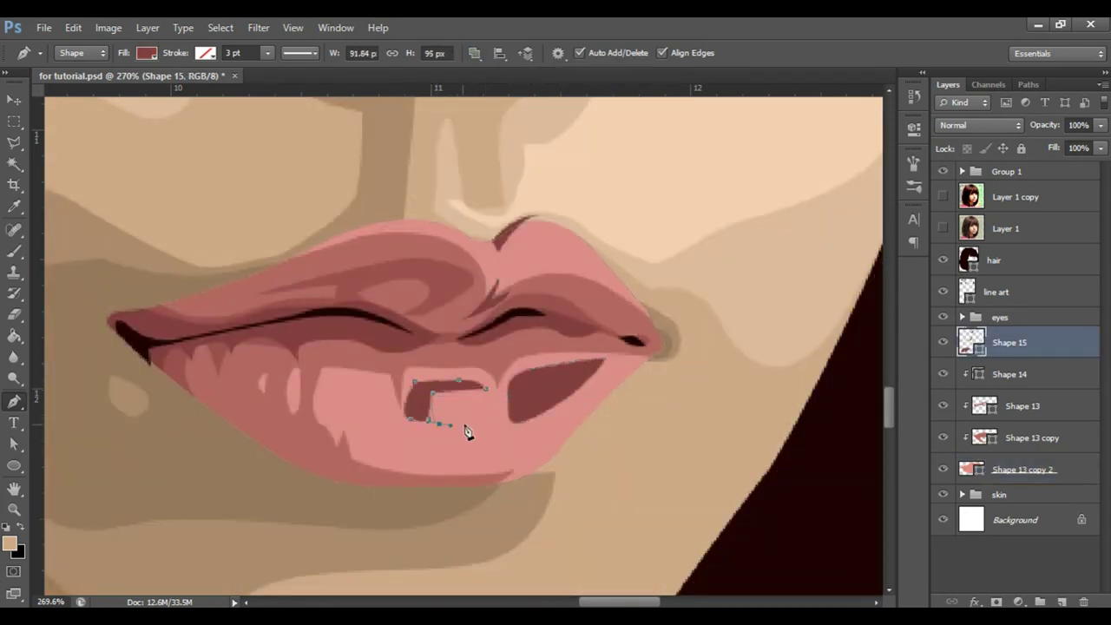
click(382, 398)
click(343, 421)
click(330, 382)
double_click(970, 341)
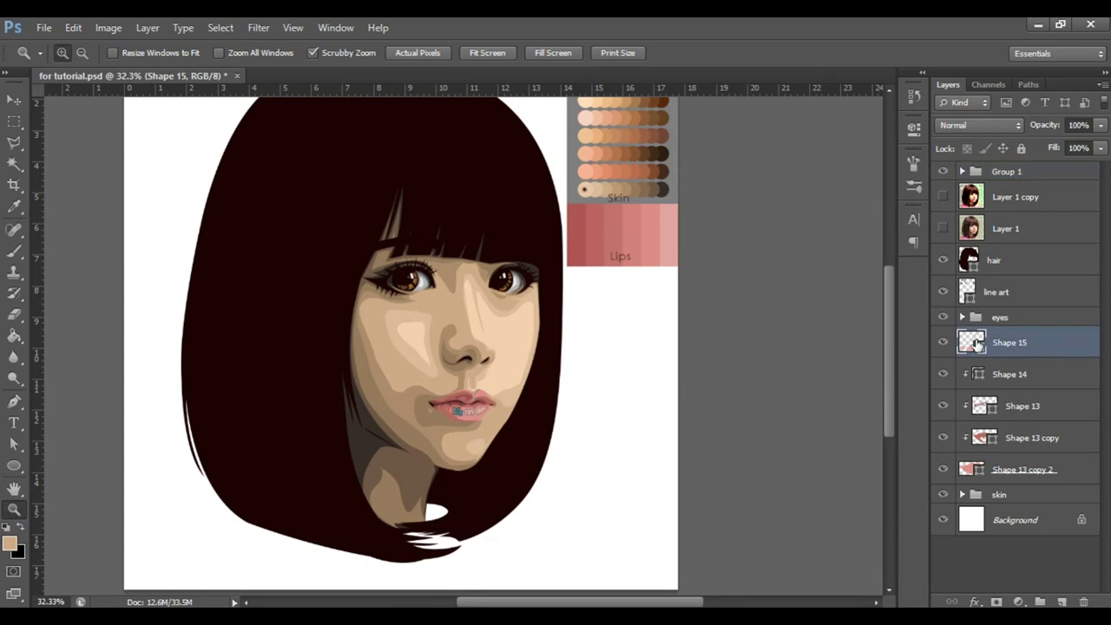
Set the lip fill colour and group Shape 15 through Shape 13 copy 2 into a lips folder.
double_click(973, 343)
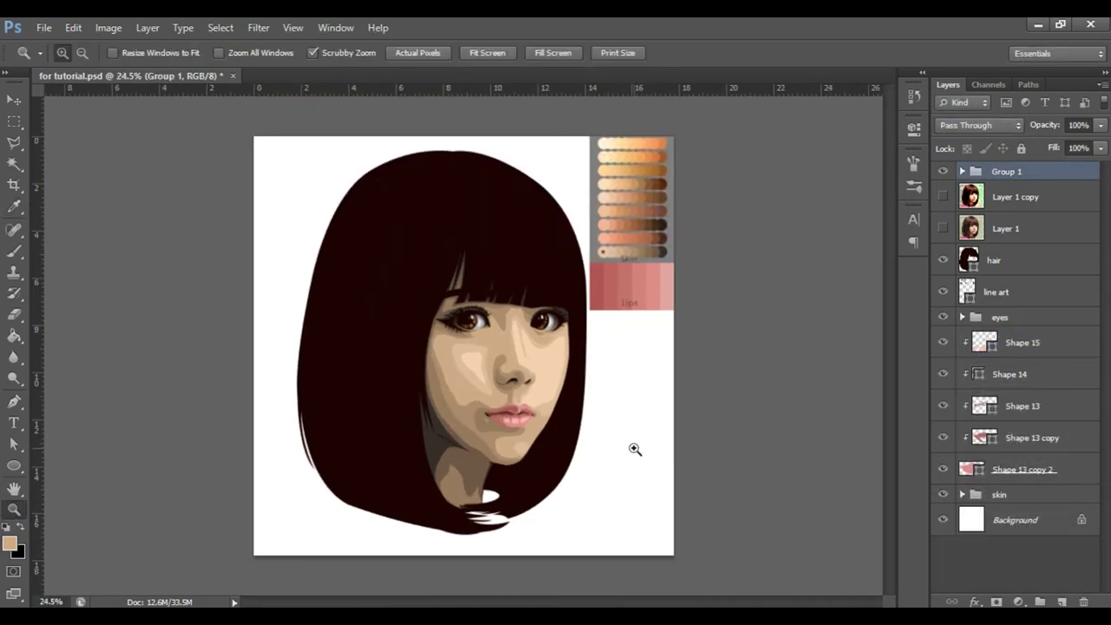
click(1061, 345)
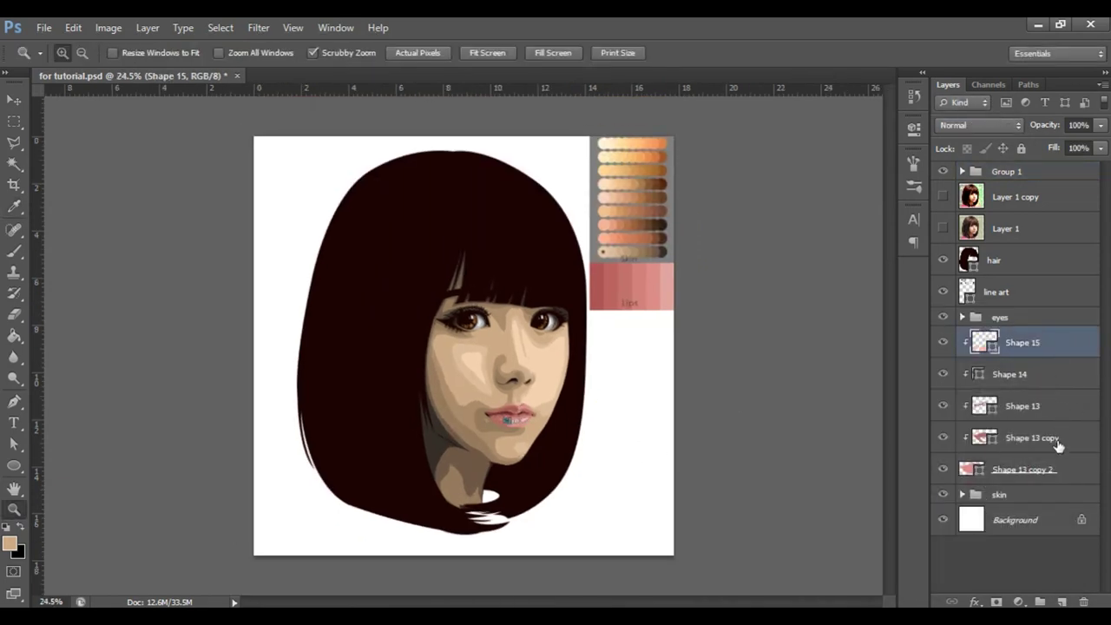
shift+click(1062, 474)
key(ctrl+g)
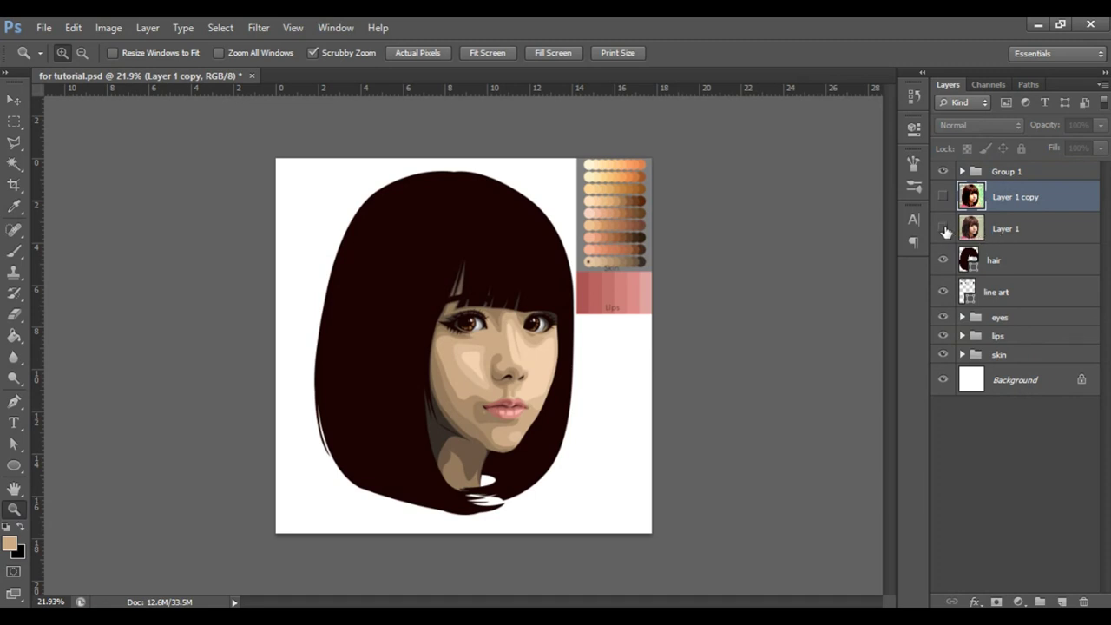
Show reference Layer 1, hide Group 1, and add an empty Layer 2 above the hair layer.
click(944, 228)
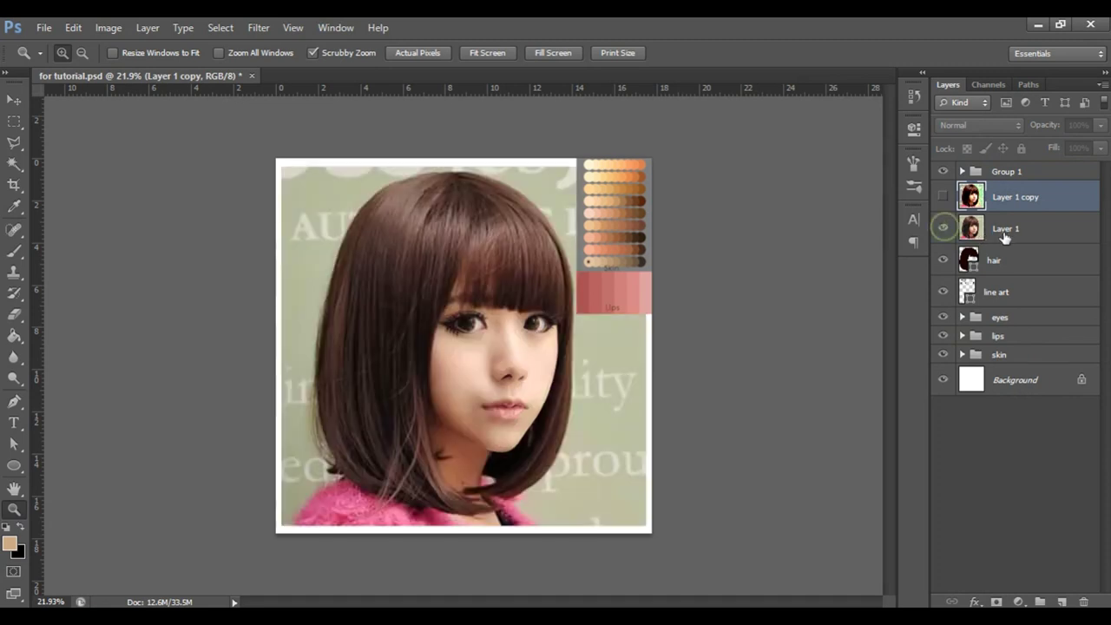
click(959, 265)
drag(439, 395, 634, 409)
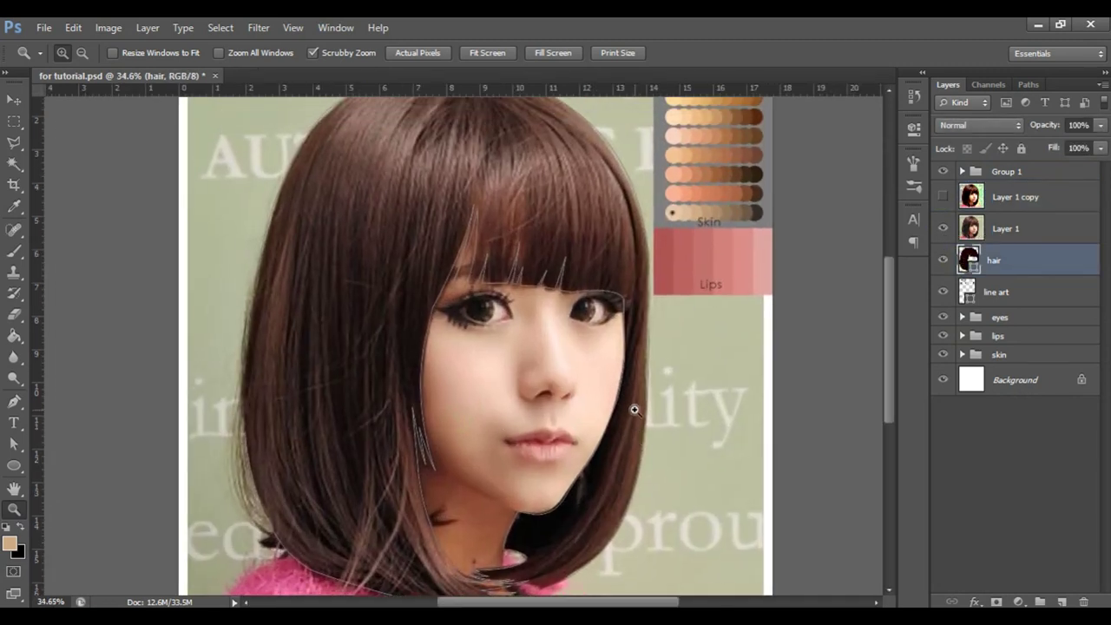
click(943, 173)
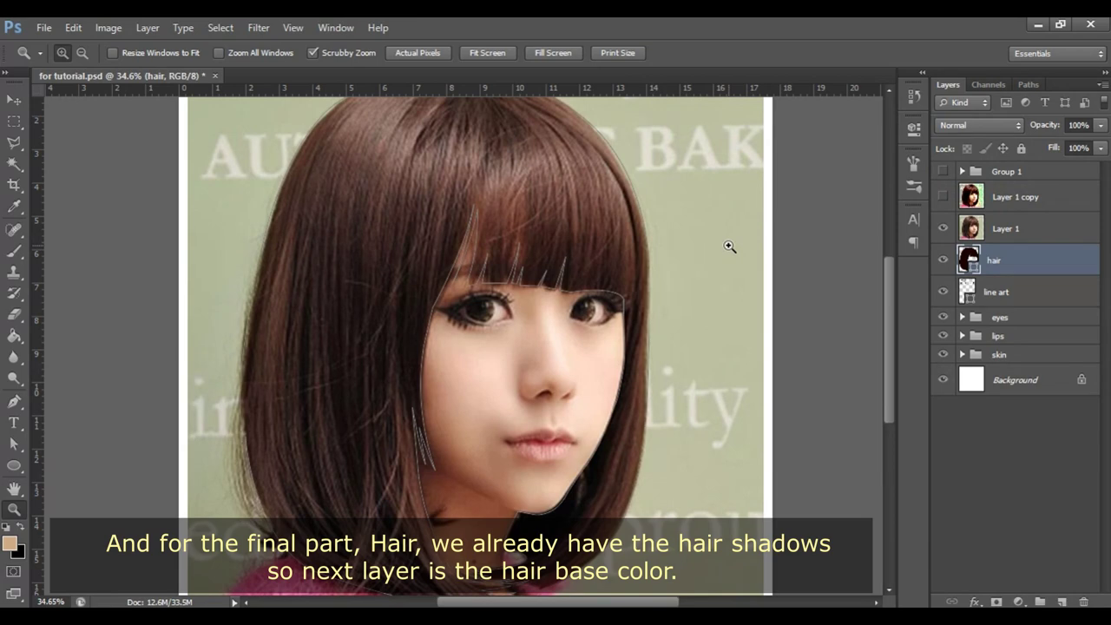
scroll(729, 246, down, 1)
scroll(569, 330, down, 2)
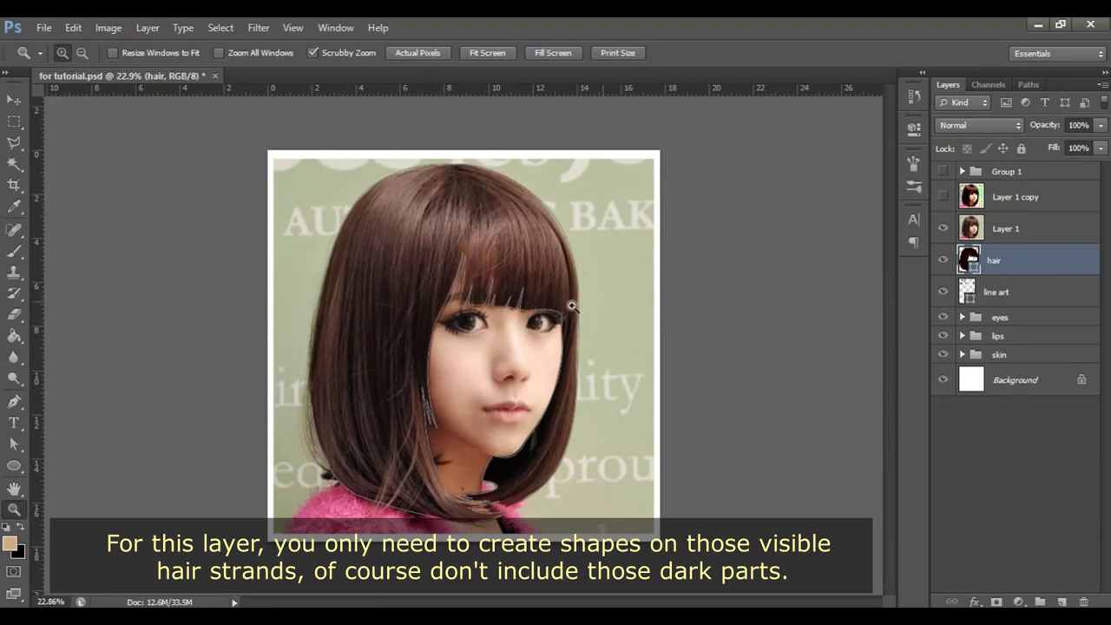
scroll(660, 319, up, 1)
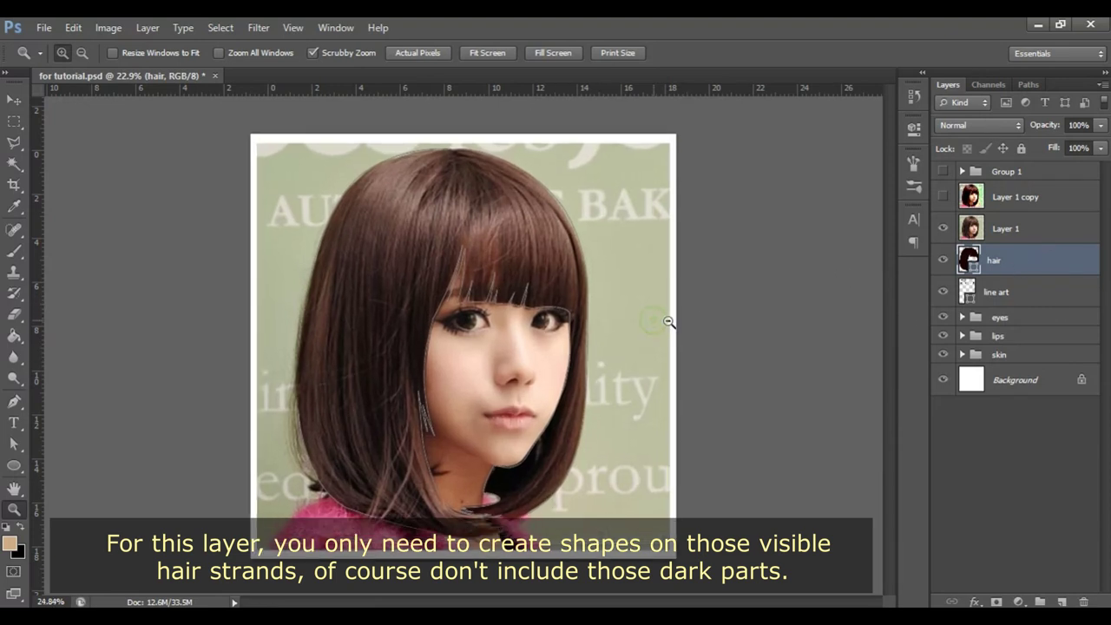
scroll(662, 322, up, 1)
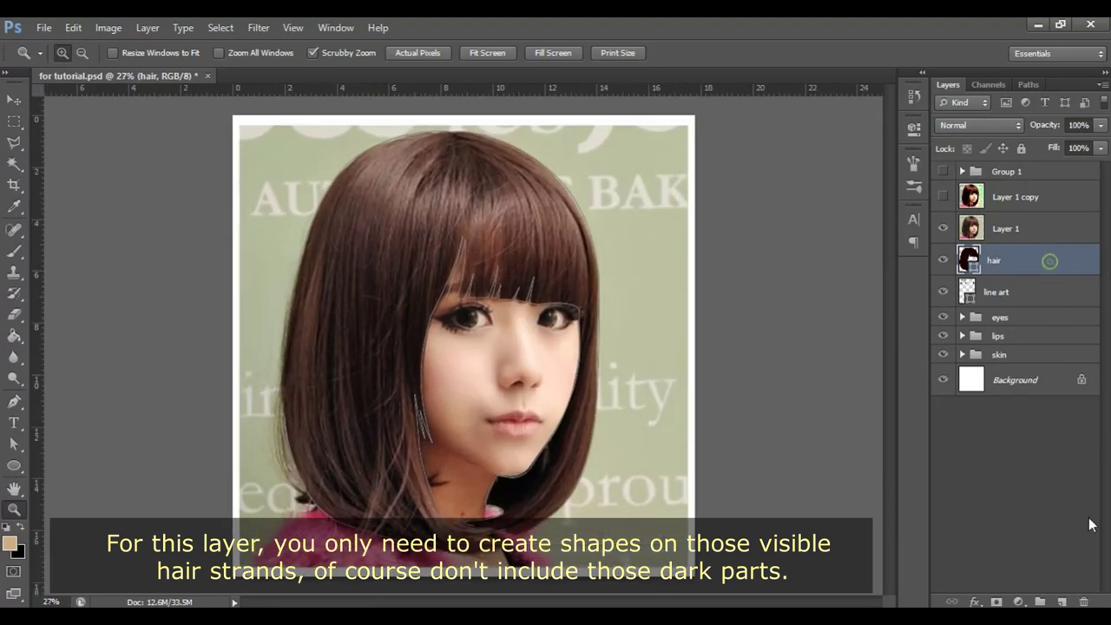
click(1064, 602)
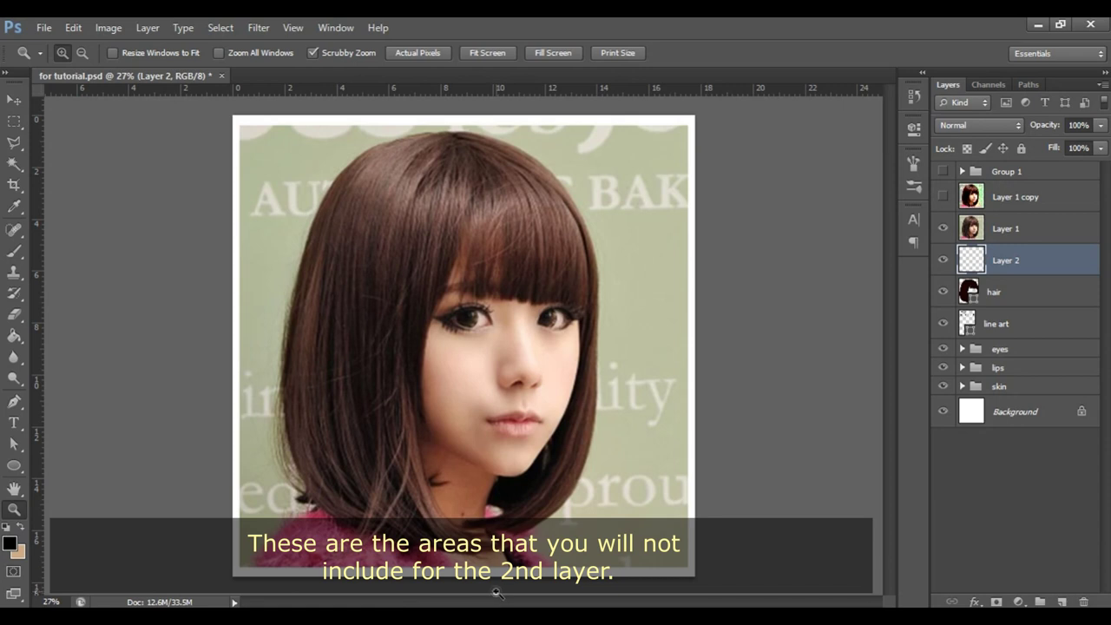
Brush black outlines around the dark hair areas on Layer 2, then delete it and reselect hair.
key(b)
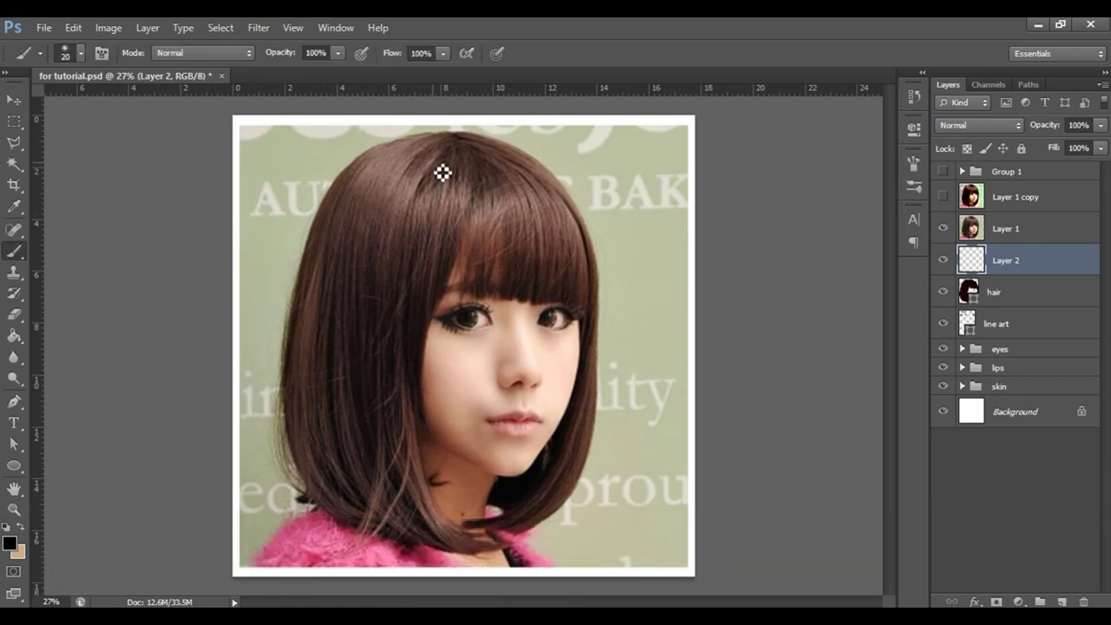
key(ctrl+bracketright)
key(ctrl+bracketleft)
key(ctrl+bracketright)
mouse_move(349, 373)
mouse_down()
mouse_move(347, 528)
mouse_move(315, 285)
mouse_move(324, 330)
mouse_up()
mouse_move(482, 138)
mouse_down()
mouse_move(595, 235)
mouse_move(600, 322)
mouse_move(479, 437)
mouse_move(466, 553)
mouse_move(402, 325)
mouse_move(464, 427)
mouse_up()
drag(374, 388, 375, 395)
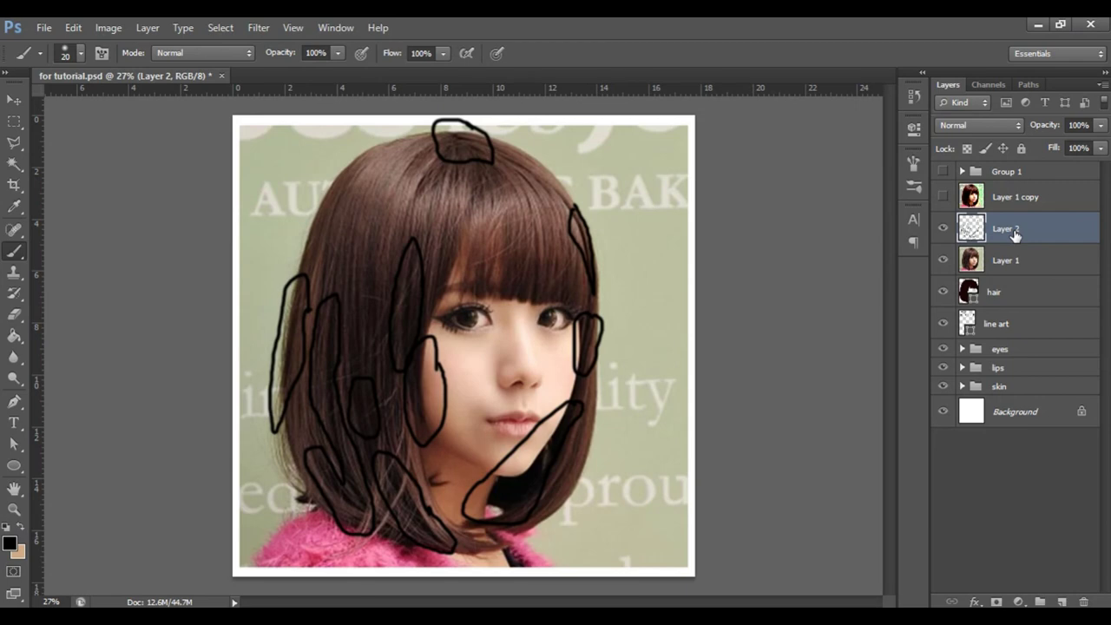
key(Delete)
click(985, 260)
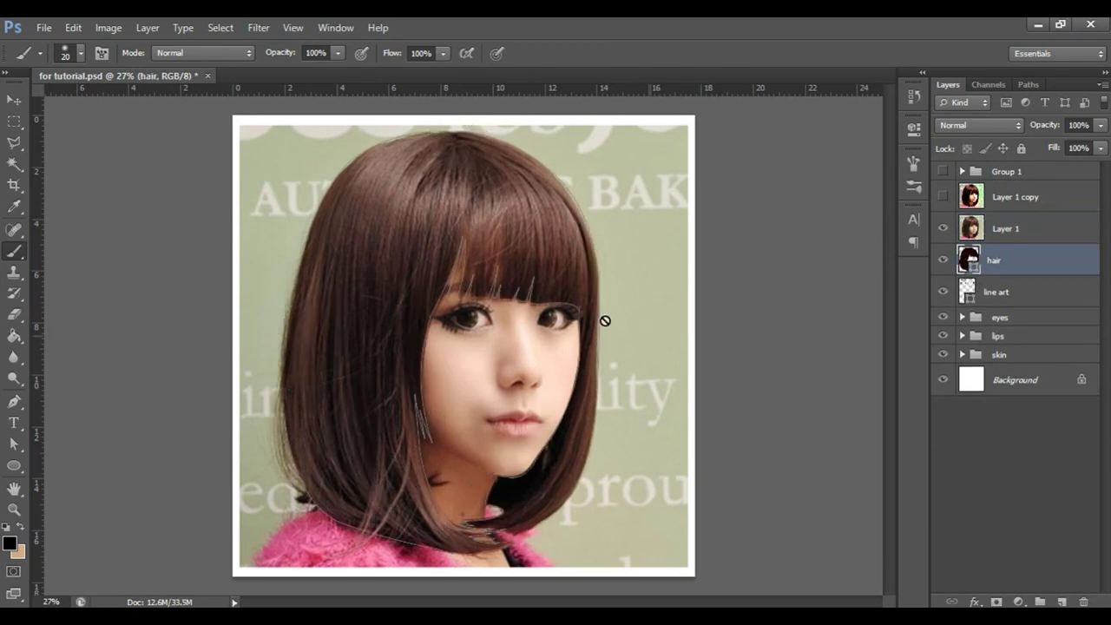
Zoom in on the hair and trace the first strand path down the left edge and back up.
key(z)
mouse_move(369, 248)
mouse_down()
mouse_move(400, 286)
mouse_move(347, 251)
mouse_move(438, 236)
mouse_up()
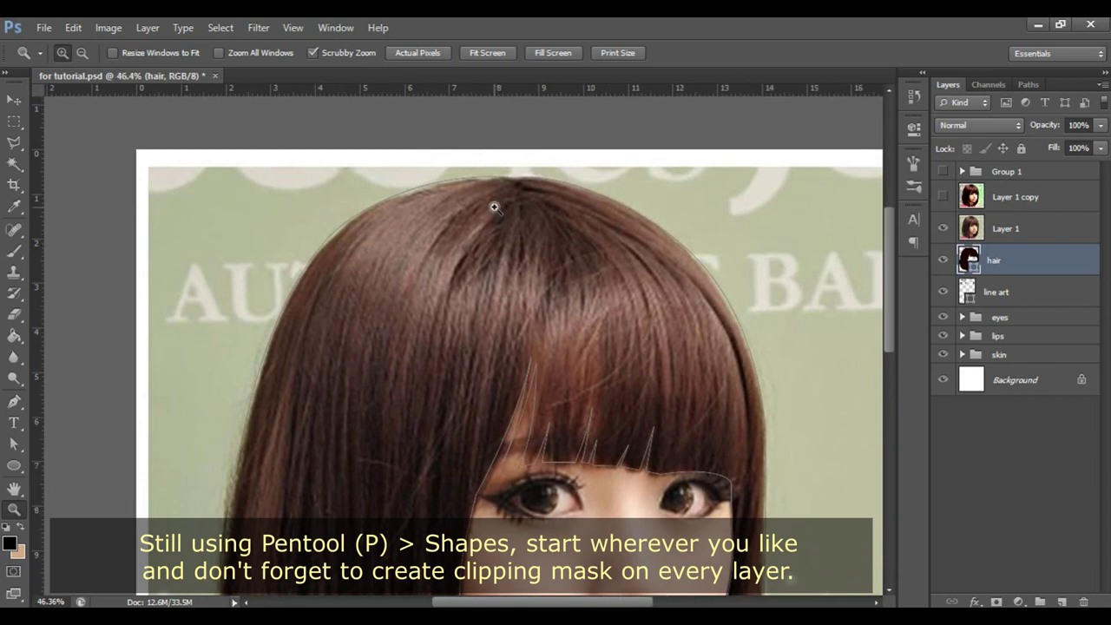
key(p)
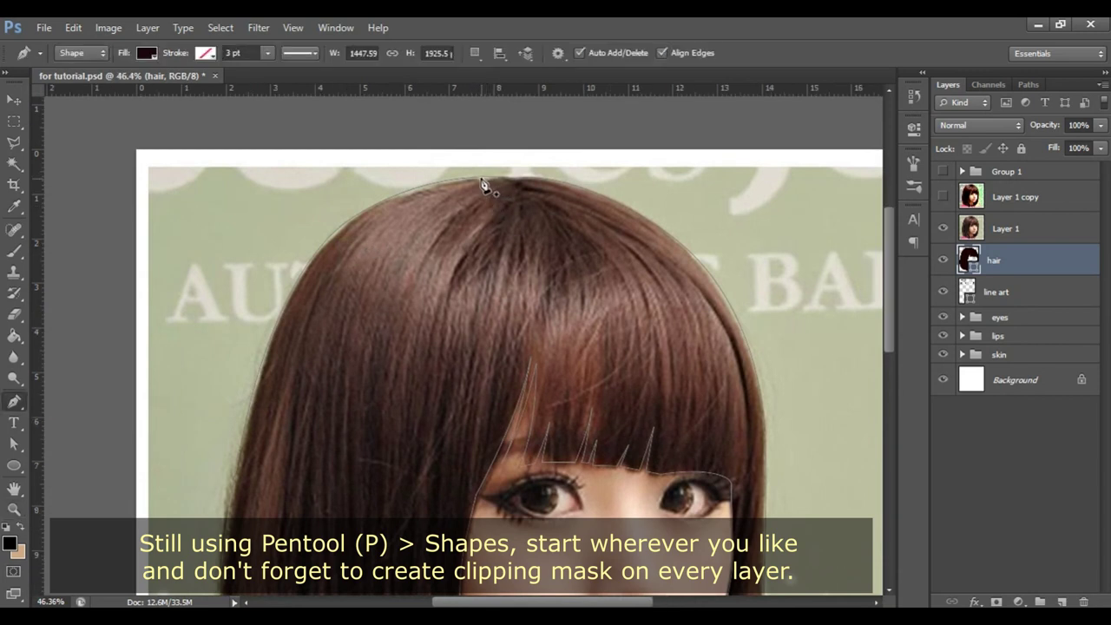
click(483, 175)
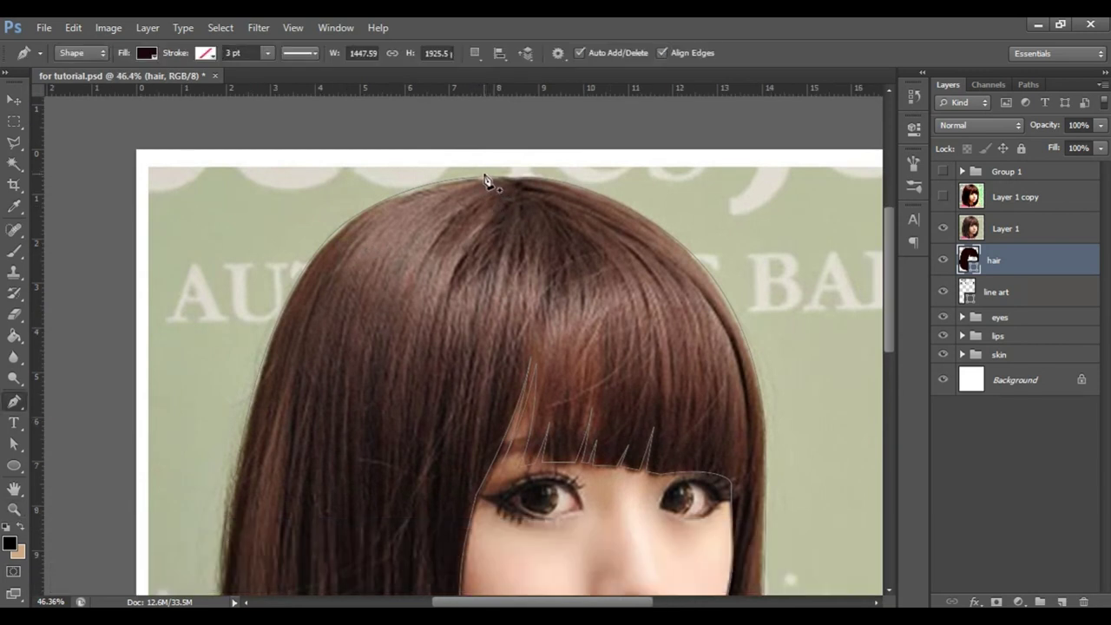
drag(256, 316, 236, 358)
scroll(232, 369, down, 4)
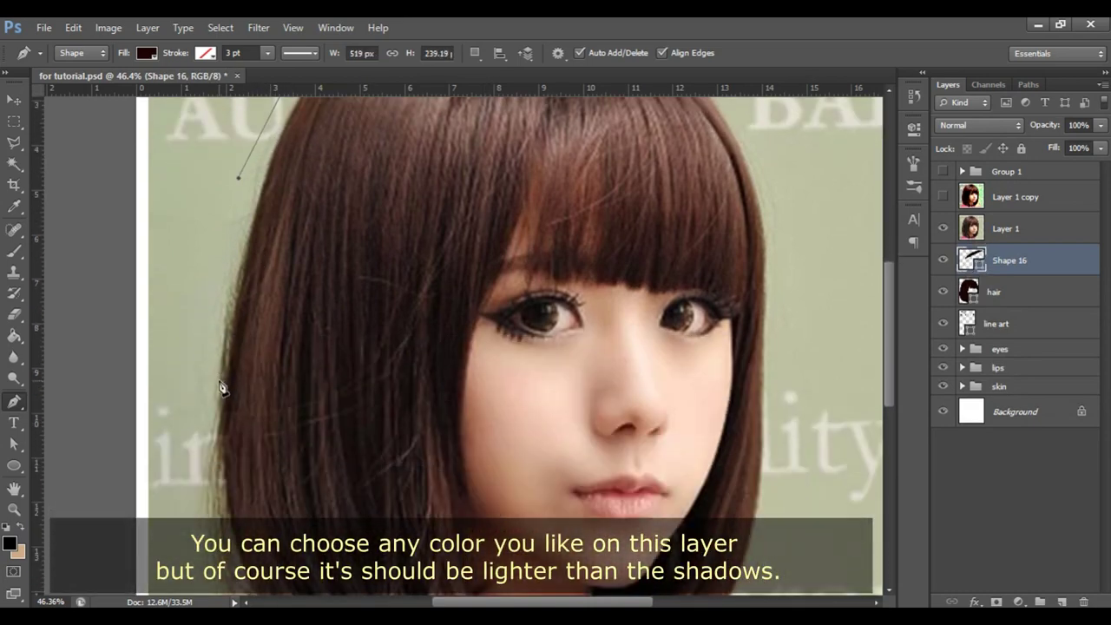
click(220, 382)
click(242, 344)
scroll(240, 339, down, 2)
click(239, 473)
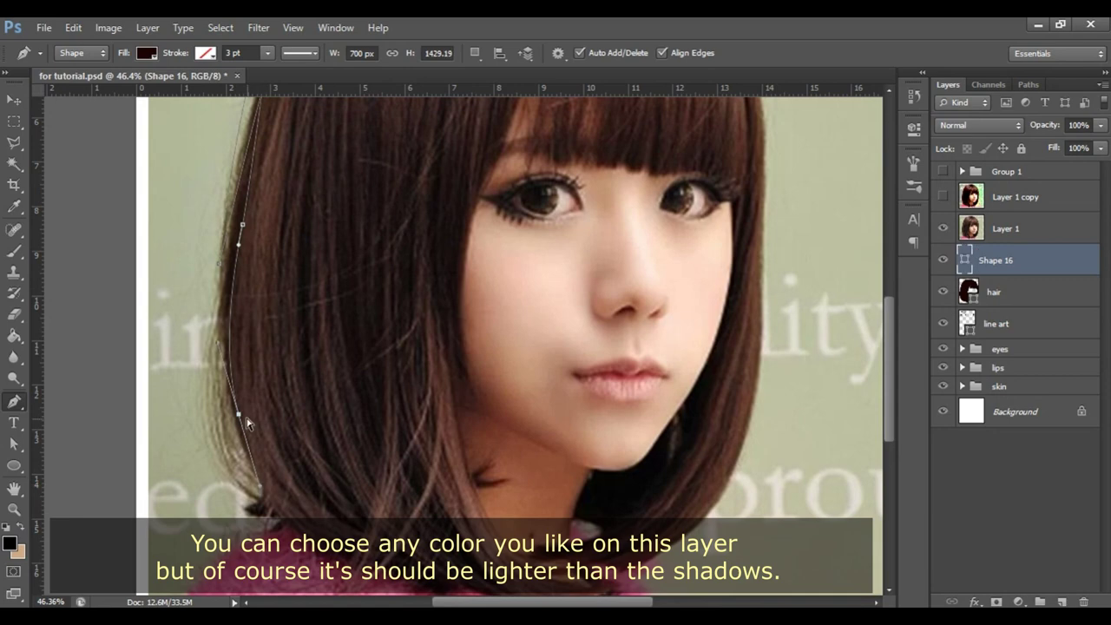
scroll(258, 446, down, 3)
drag(373, 498, 388, 495)
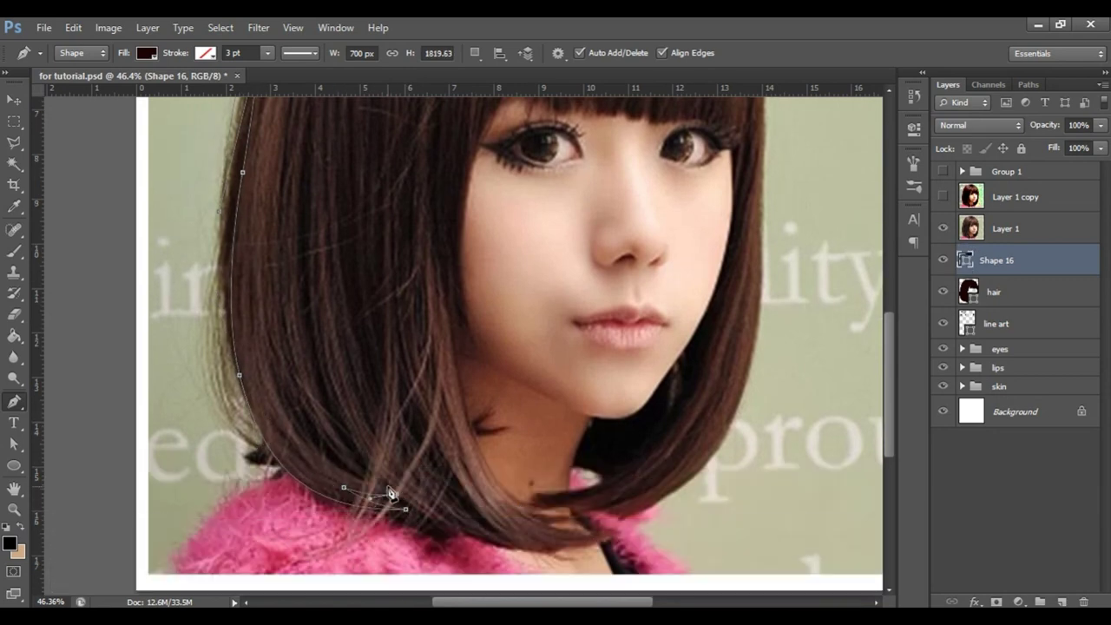
drag(266, 295, 281, 273)
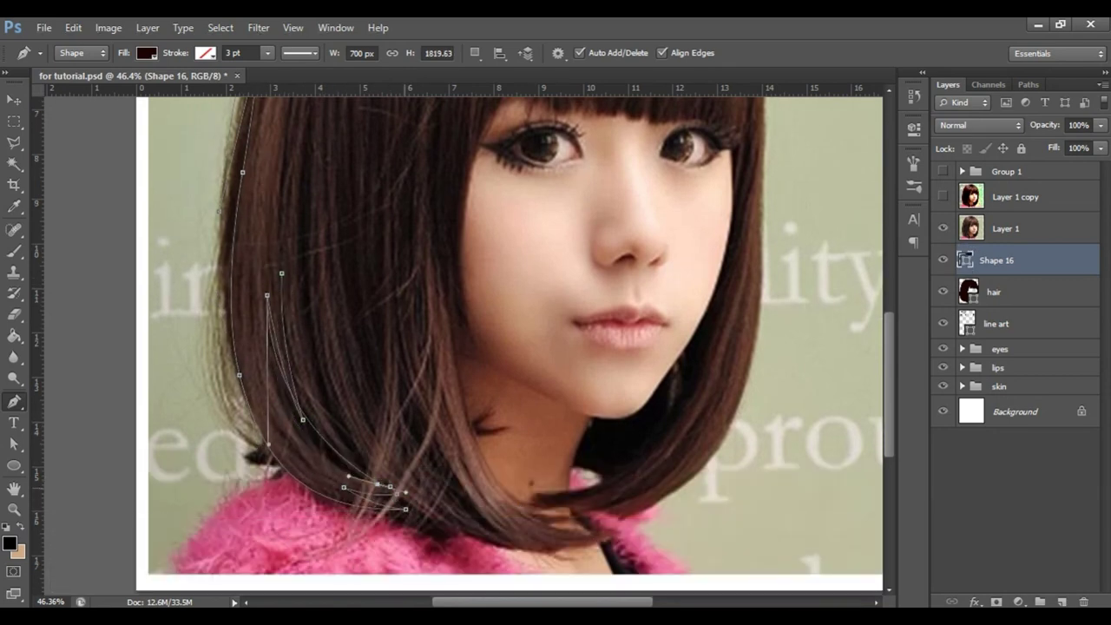
drag(295, 280, 282, 127)
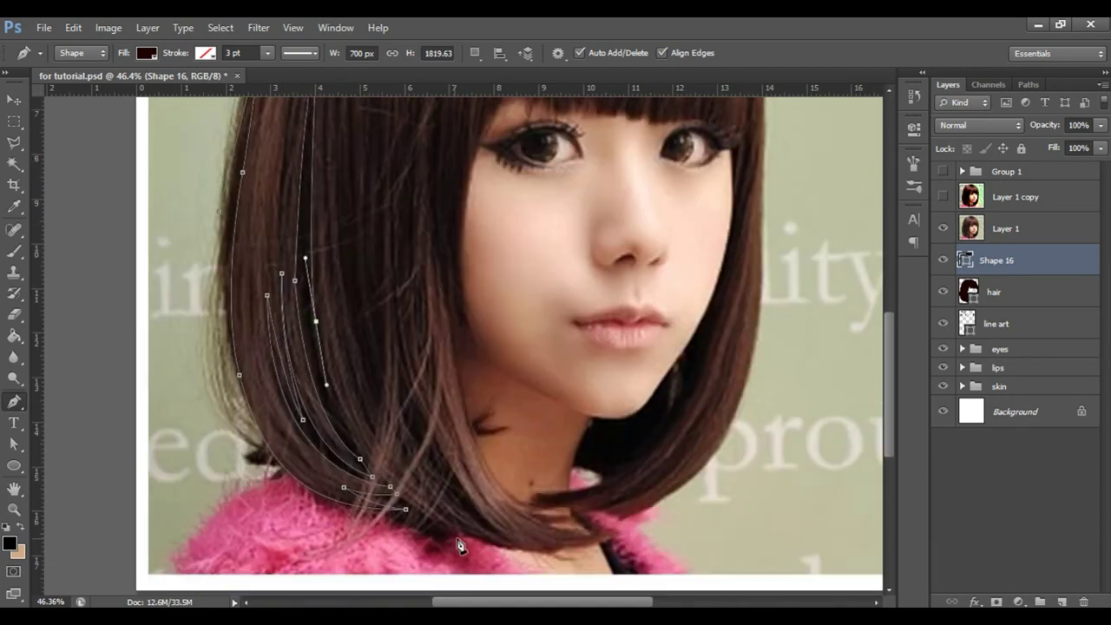
Extend the strand outline toward the hair ends near the chin and curve strands up toward the crown.
drag(459, 536, 472, 542)
scroll(373, 322, up, 1)
drag(371, 387, 362, 260)
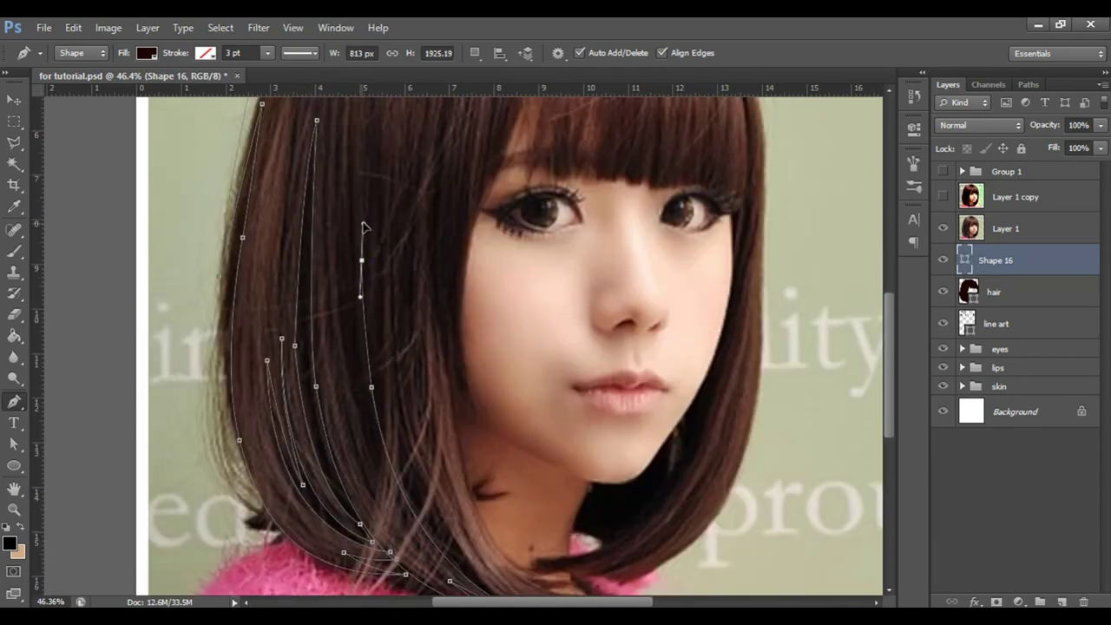
scroll(397, 498, up, 2)
drag(352, 261, 383, 202)
scroll(382, 295, down, 4)
drag(570, 483, 660, 502)
scroll(486, 416, up, 1)
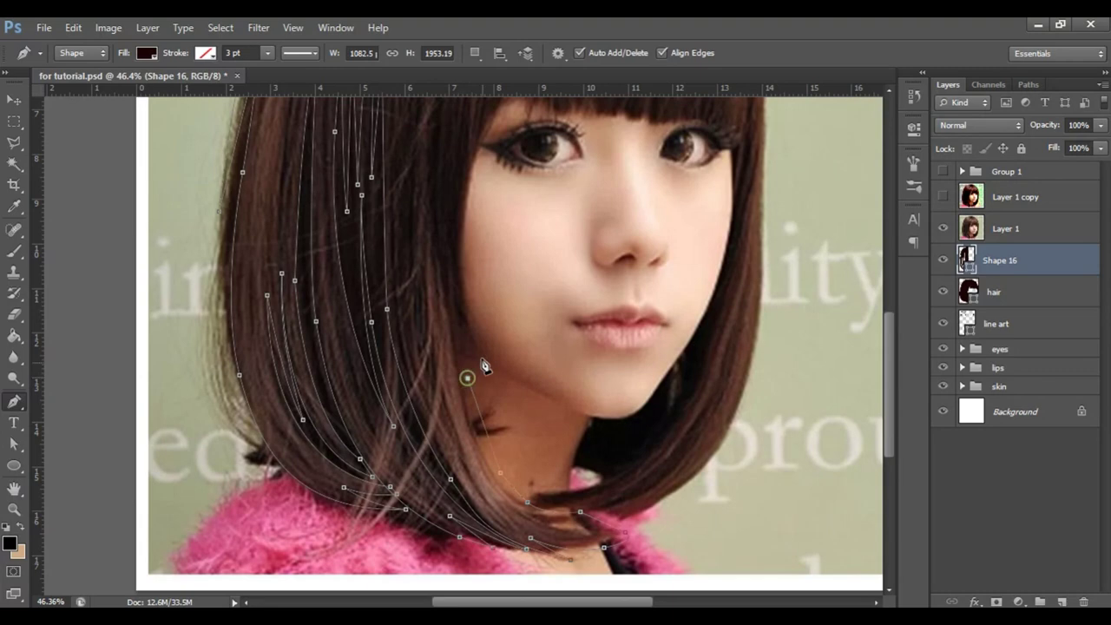
scroll(463, 377, up, 1)
drag(444, 337, 447, 400)
scroll(439, 234, up, 1)
Add several more curved strand paths side by side, finishing near the crown.
mouse_move(428, 264)
mouse_down()
mouse_move(428, 322)
mouse_move(411, 280)
mouse_up()
click(410, 202)
scroll(425, 260, up, 1)
drag(432, 240, 434, 313)
click(447, 245)
scroll(499, 270, down, 1)
drag(458, 409, 457, 443)
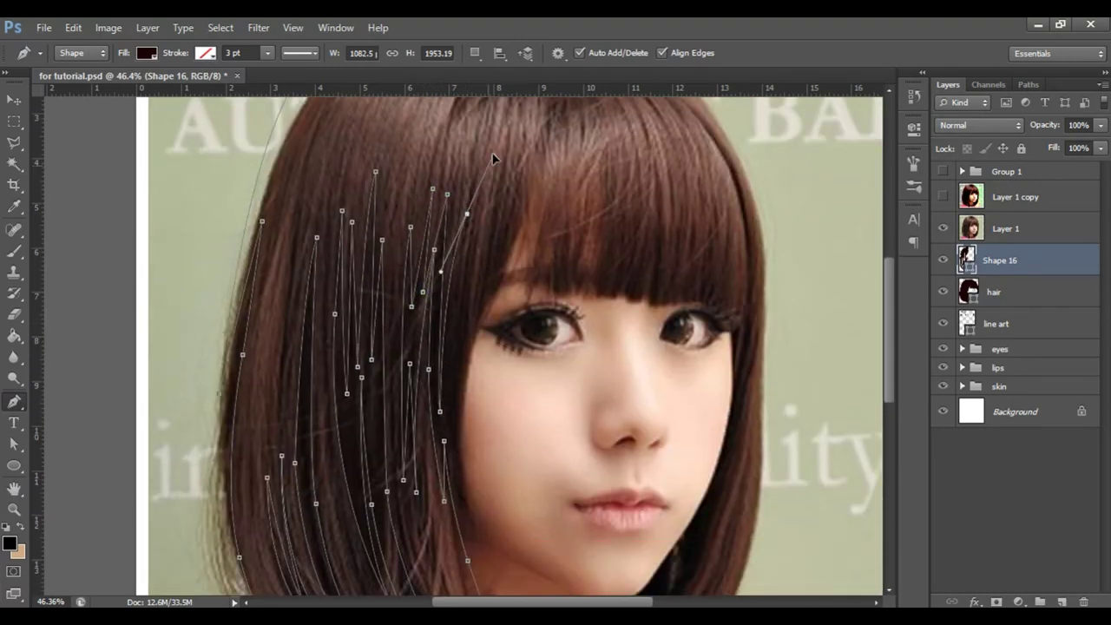
click(483, 205)
scroll(486, 243, up, 1)
drag(480, 359, 482, 338)
scroll(506, 306, up, 1)
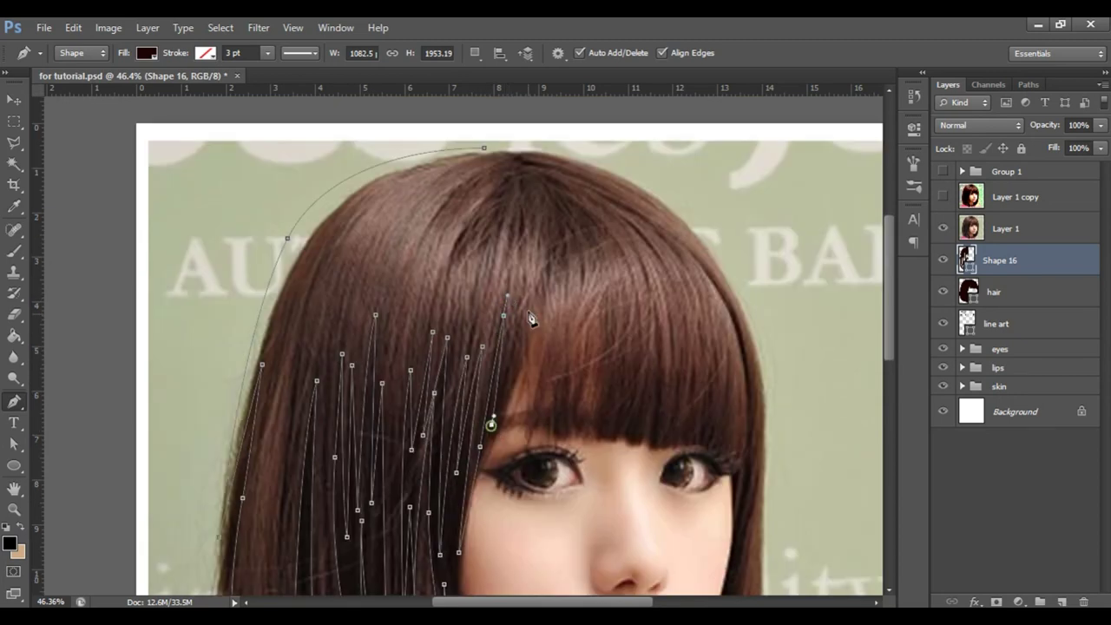
drag(543, 270, 540, 313)
scroll(537, 259, up, 1)
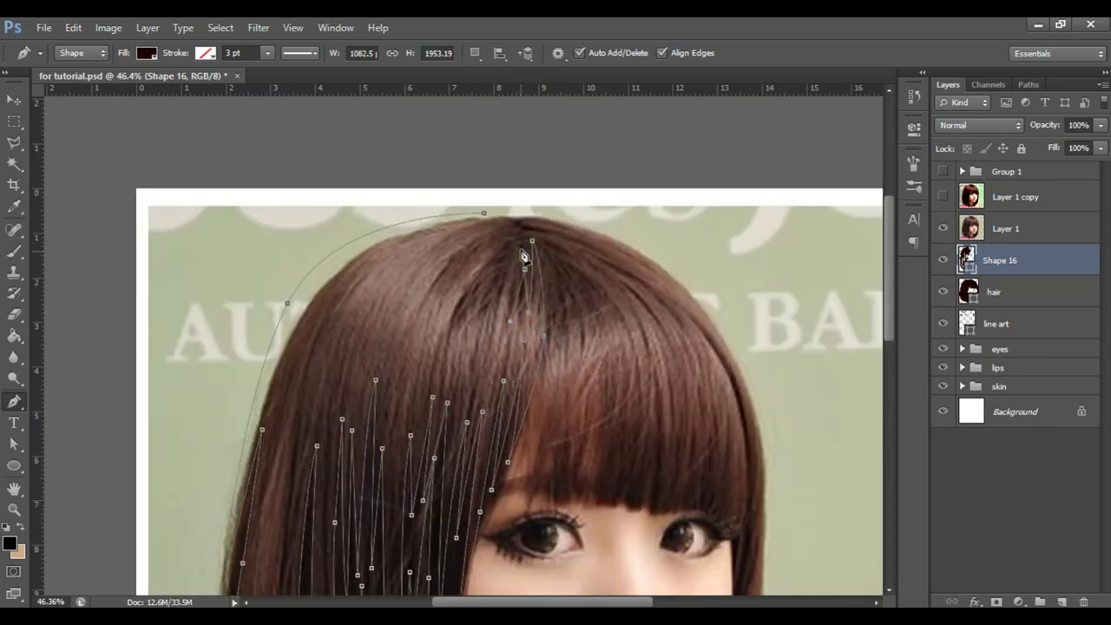
drag(512, 224, 574, 206)
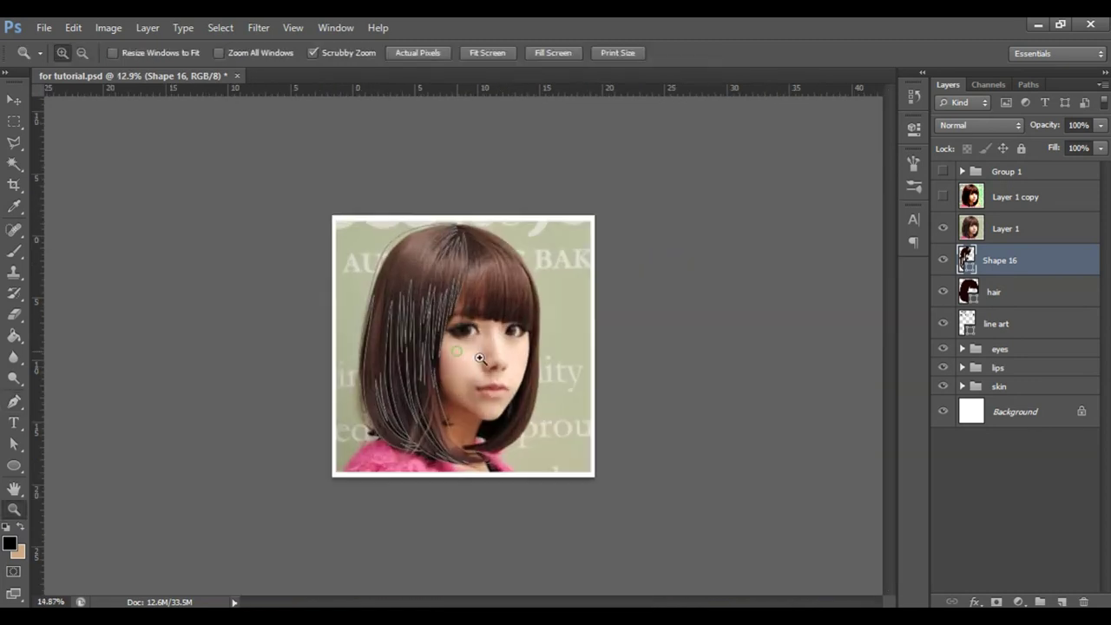
Give Shape 16 a dark red fill of #4d0808 (R 77) with the reference photo hidden.
click(942, 228)
double_click(972, 260)
text(77)
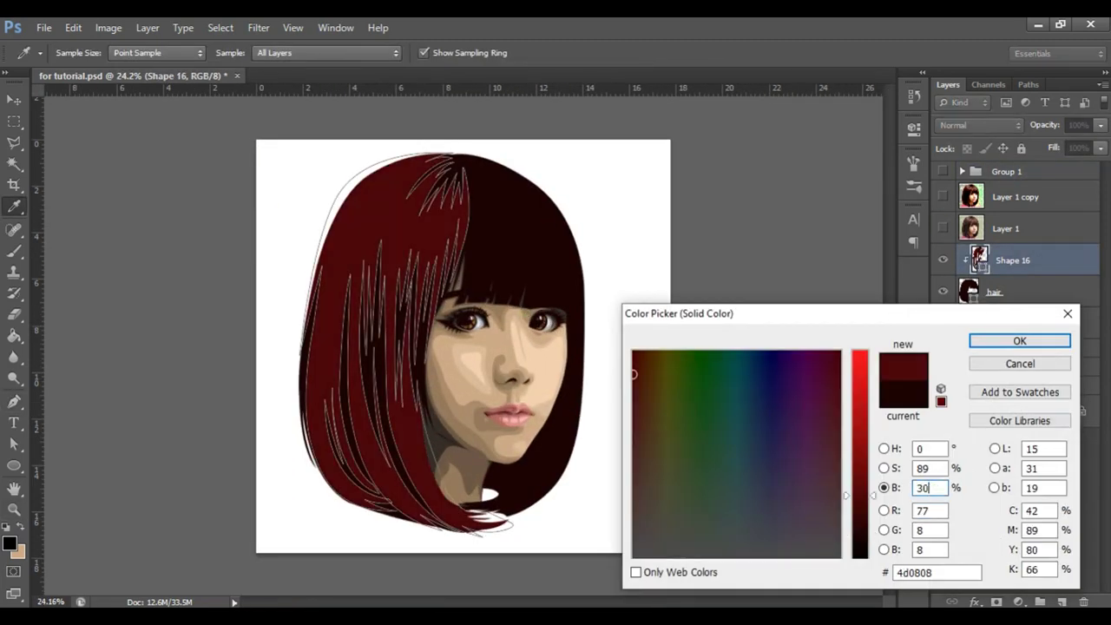
key(Return)
key(z)
click(998, 171)
Start a new pen outline curving over the top of the head and down the right hair edge.
drag(415, 390, 486, 386)
key(p)
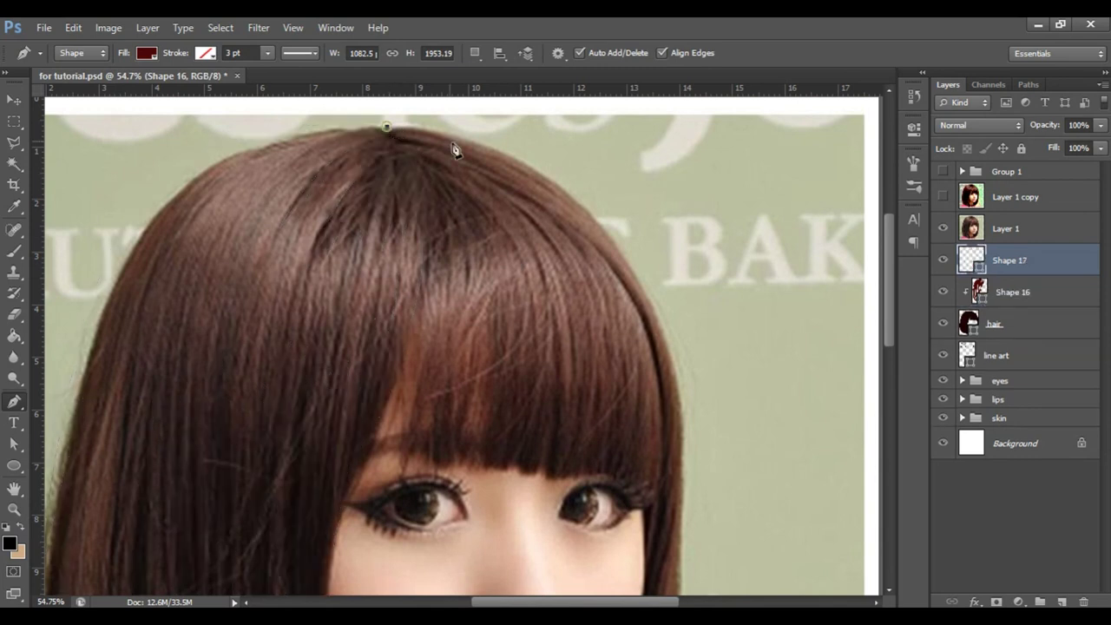
drag(510, 164, 523, 171)
drag(373, 146, 483, 156)
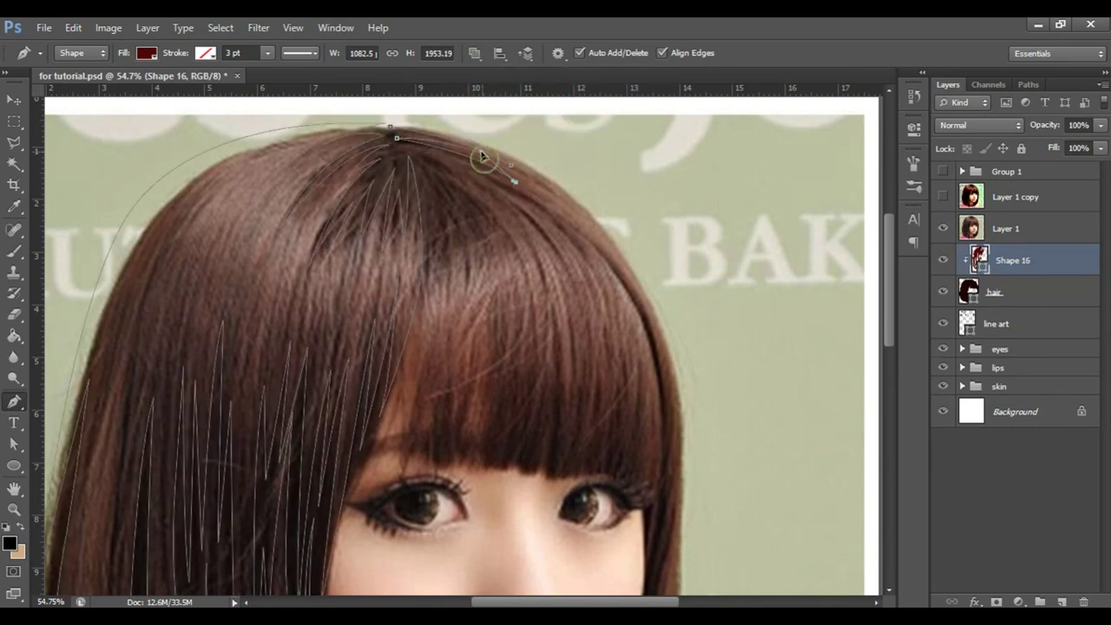
scroll(529, 321, down, 2)
drag(517, 371, 489, 414)
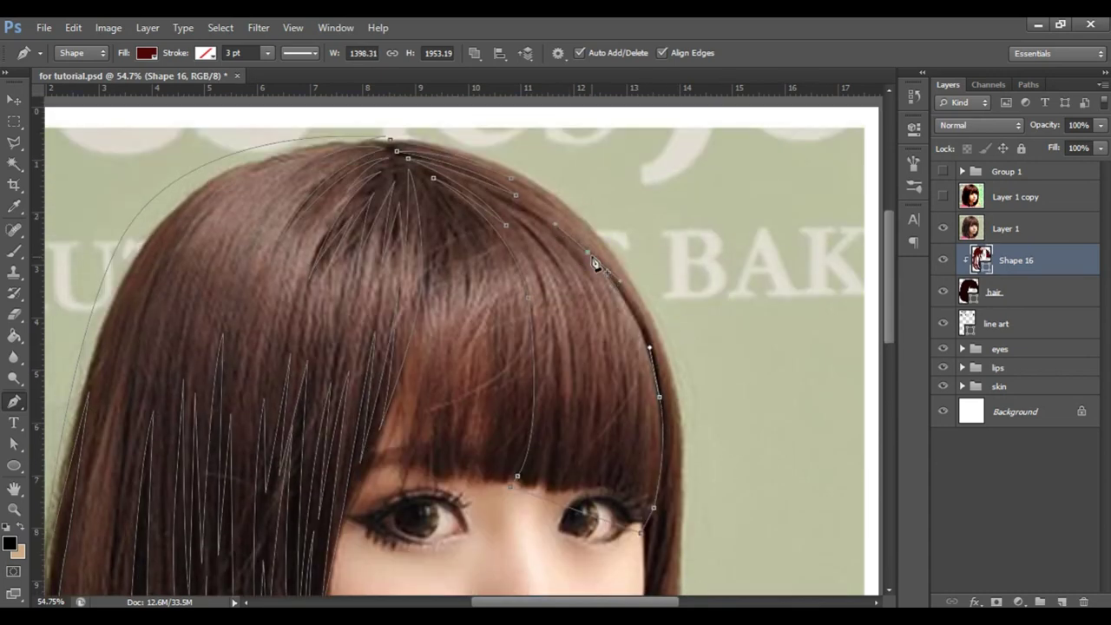
drag(660, 292, 674, 222)
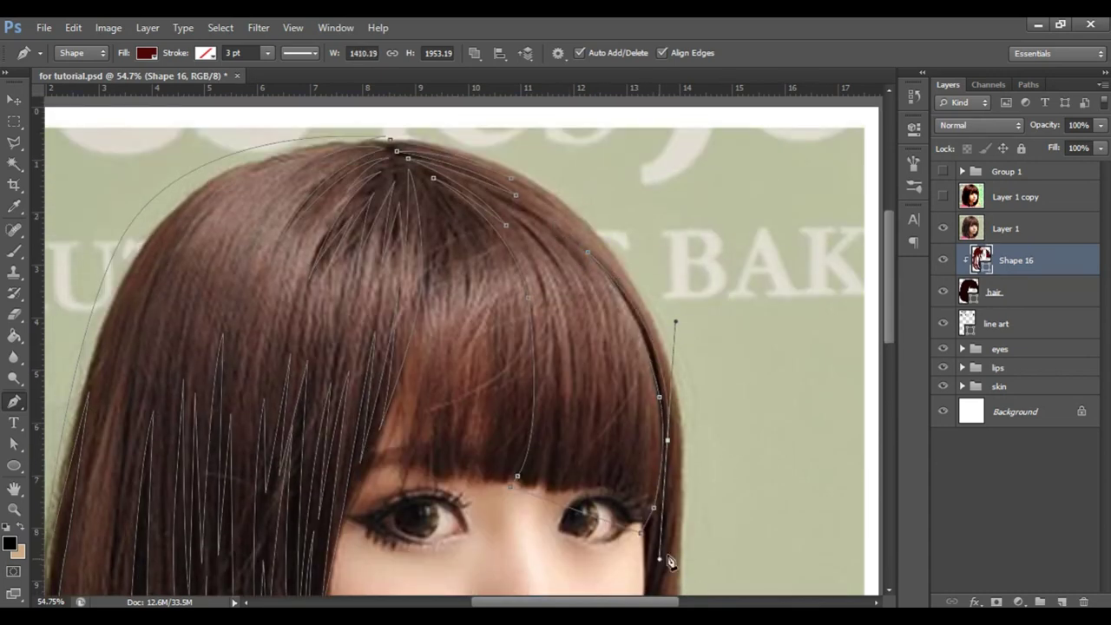
scroll(647, 465, down, 3)
drag(623, 460, 603, 498)
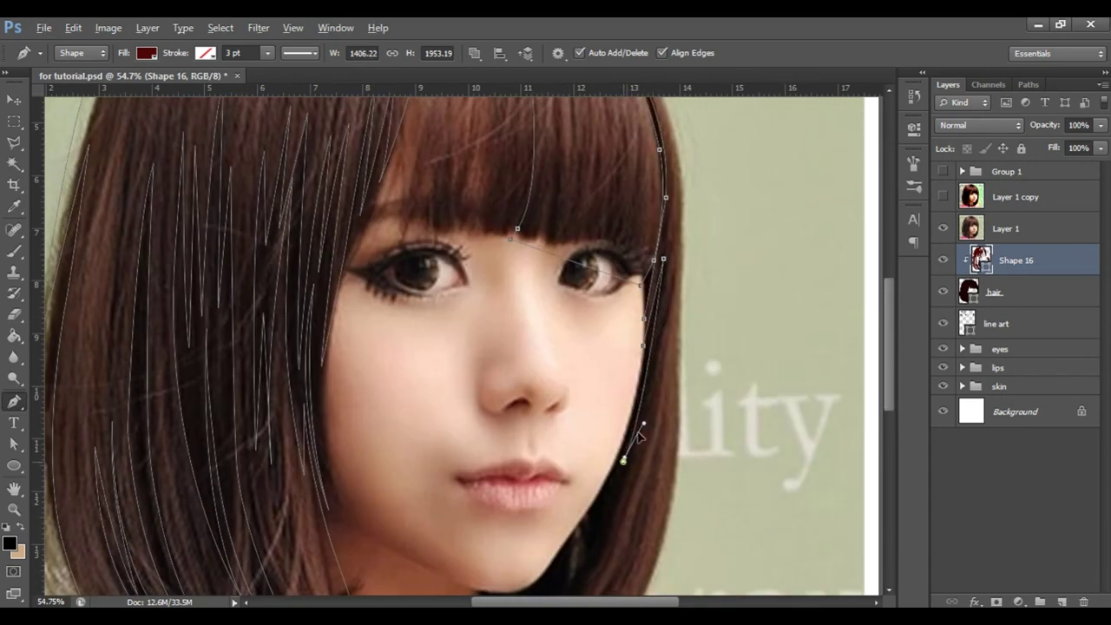
scroll(664, 303, down, 5)
drag(607, 314, 560, 401)
drag(514, 432, 486, 447)
drag(419, 471, 394, 475)
Close the bangs-and-right-hair outline at its start point and view it without the photo.
drag(511, 461, 567, 435)
scroll(738, 367, up, 4)
scroll(739, 315, up, 2)
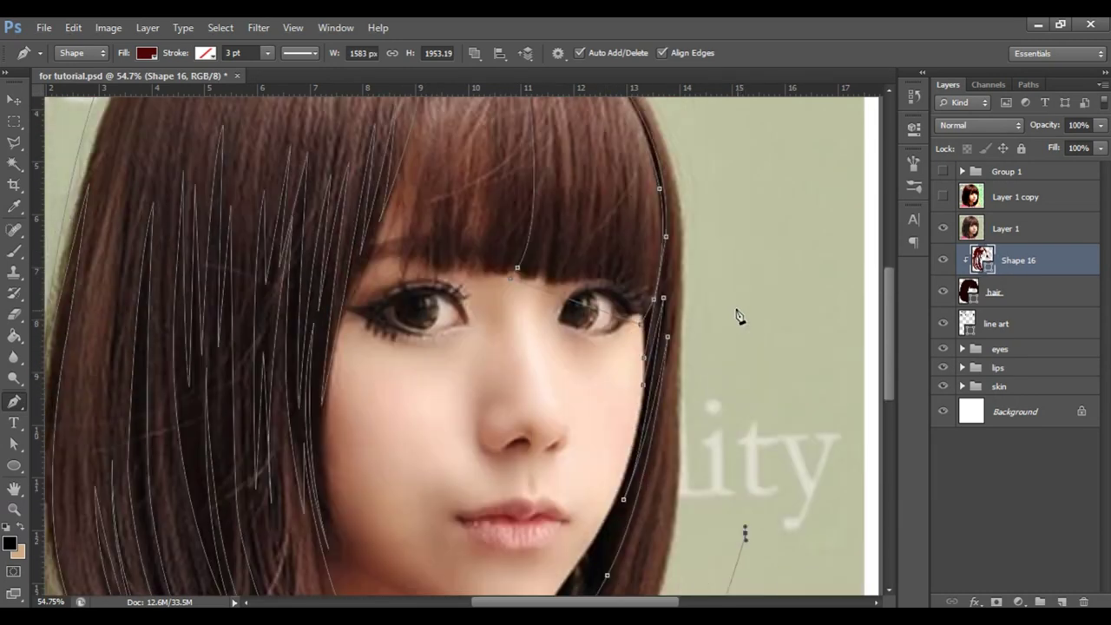
scroll(508, 301, up, 4)
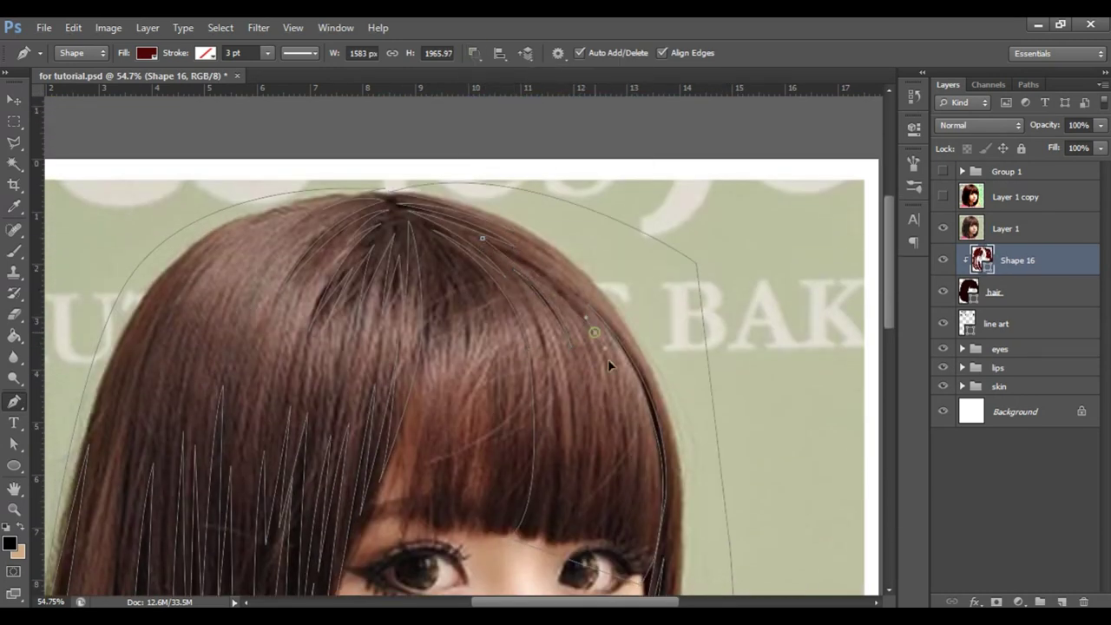
scroll(415, 216, down, 3)
drag(478, 185, 504, 193)
scroll(387, 110, up, 1)
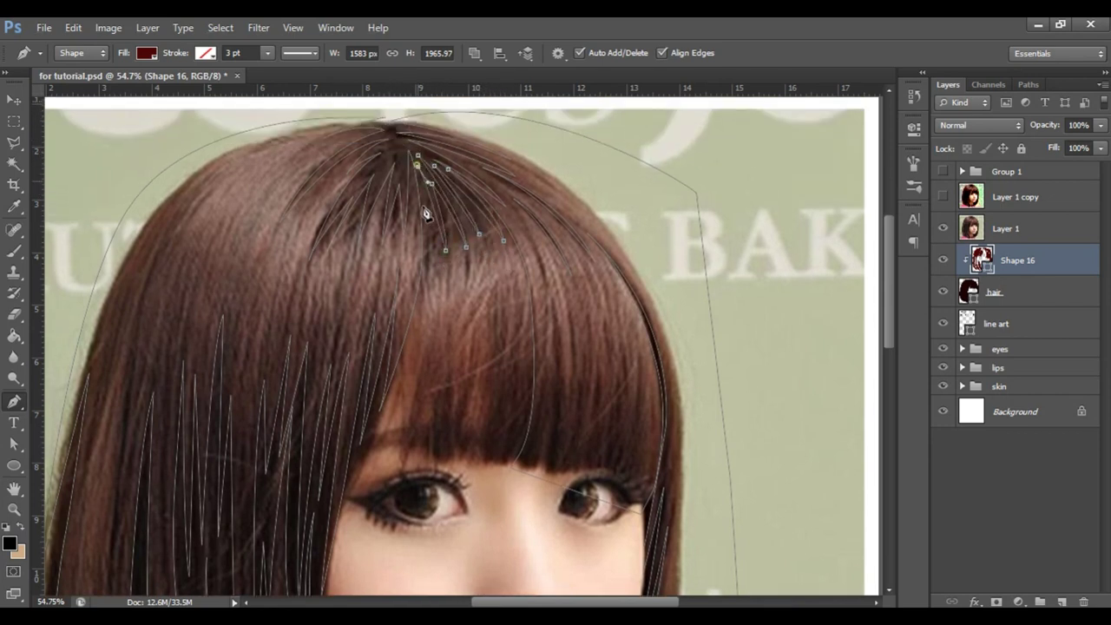
click(410, 383)
scroll(425, 382, down, 1)
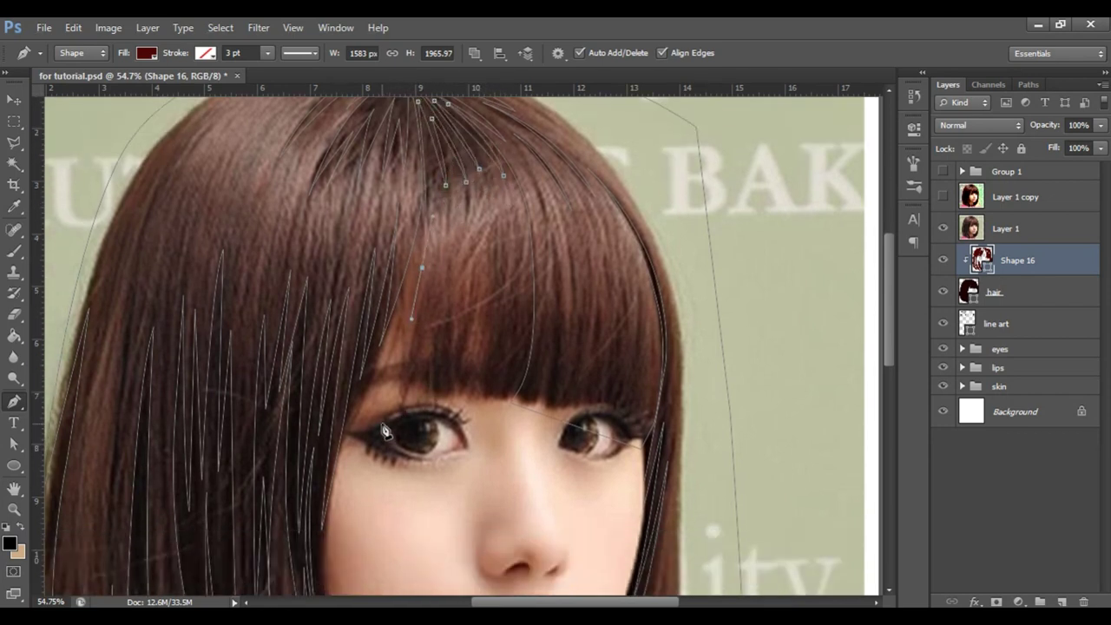
click(530, 389)
scroll(529, 385, up, 1)
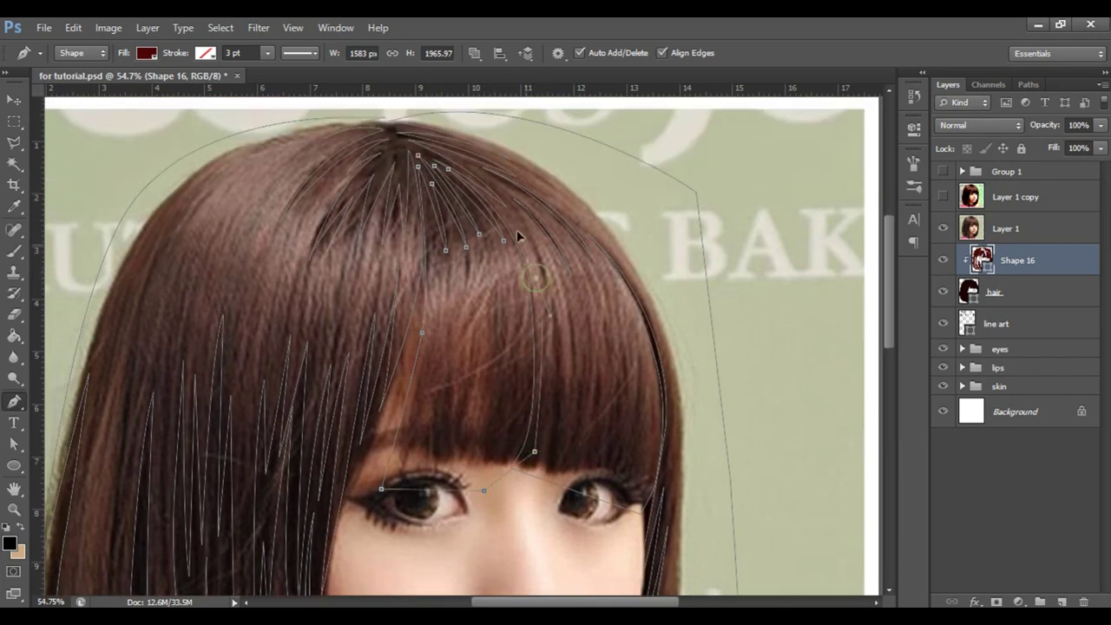
click(942, 228)
click(1006, 171)
Zoom out, show the reference photo again, select Shape 16 and create Layer 2 above it.
key(z)
drag(509, 211, 524, 380)
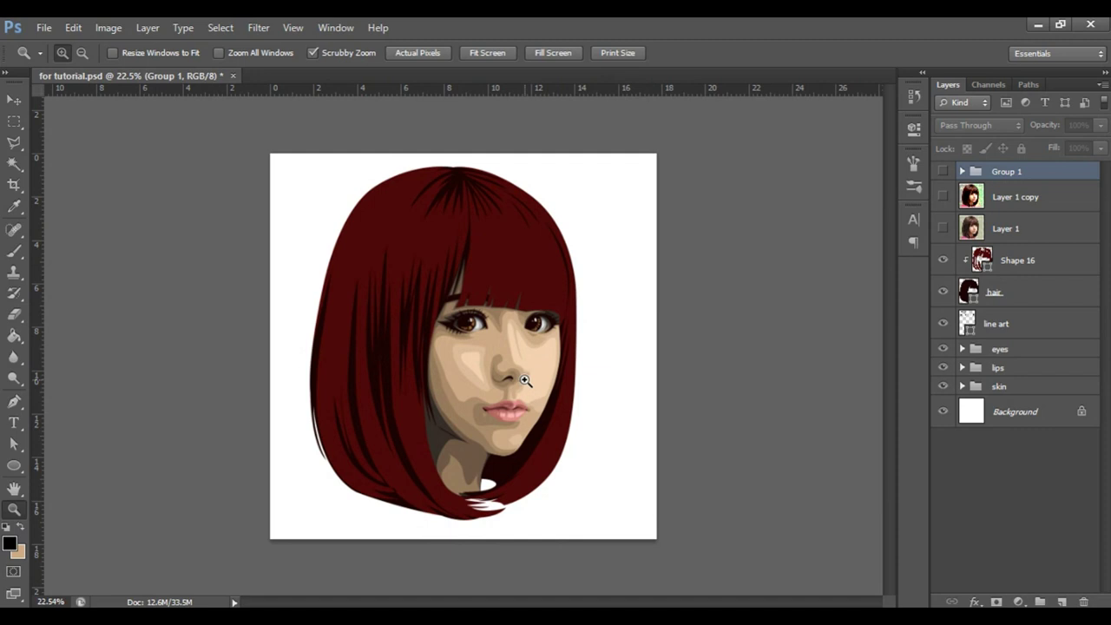
click(1024, 270)
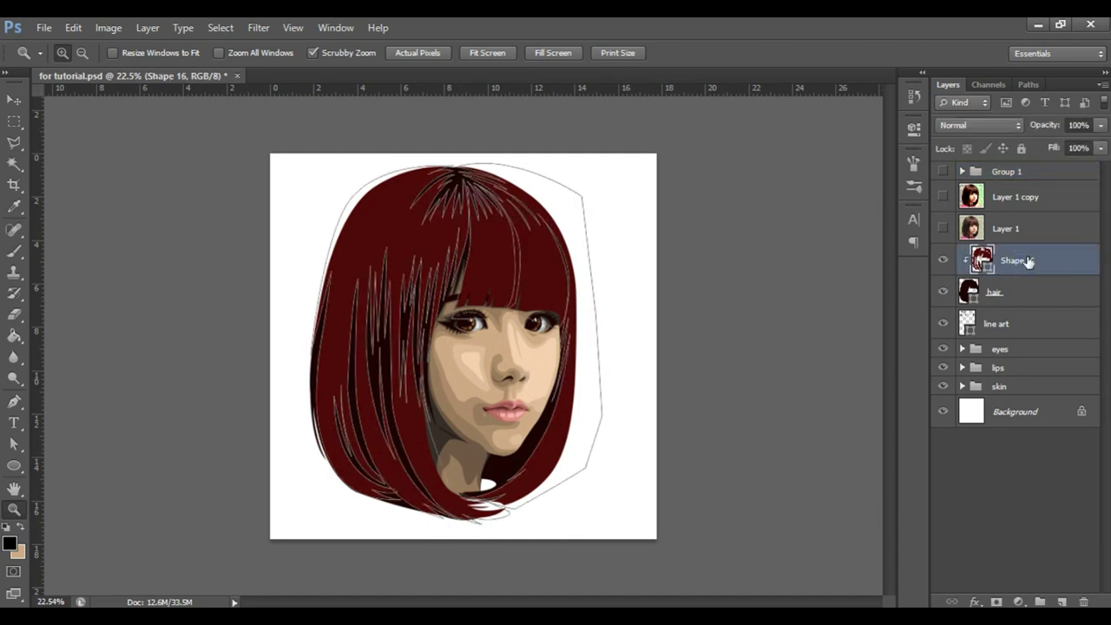
click(944, 228)
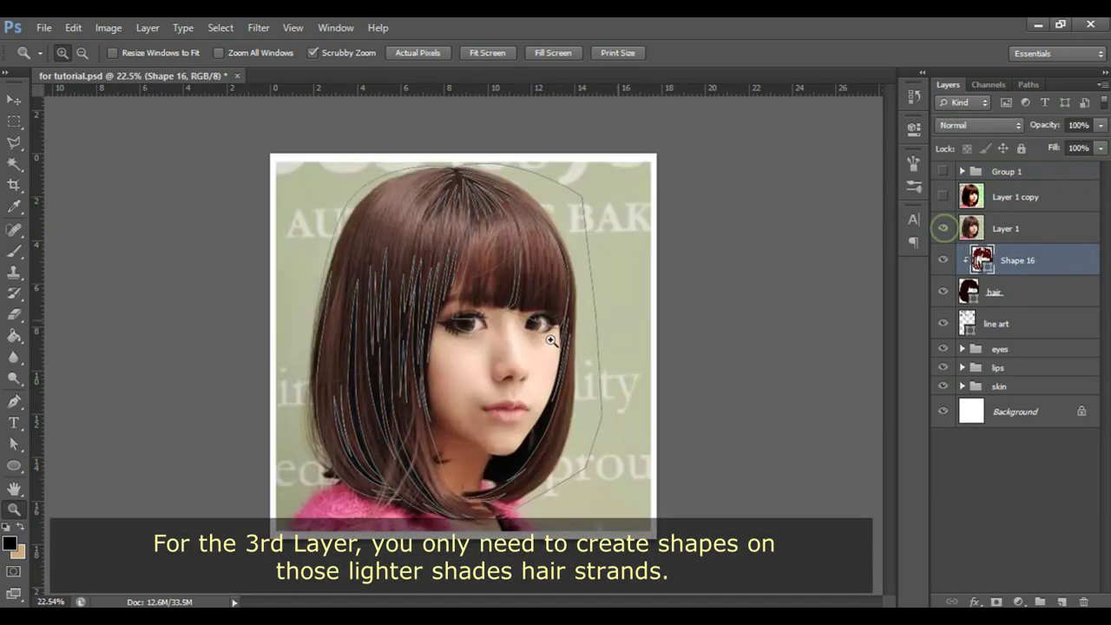
click(1066, 173)
click(1020, 260)
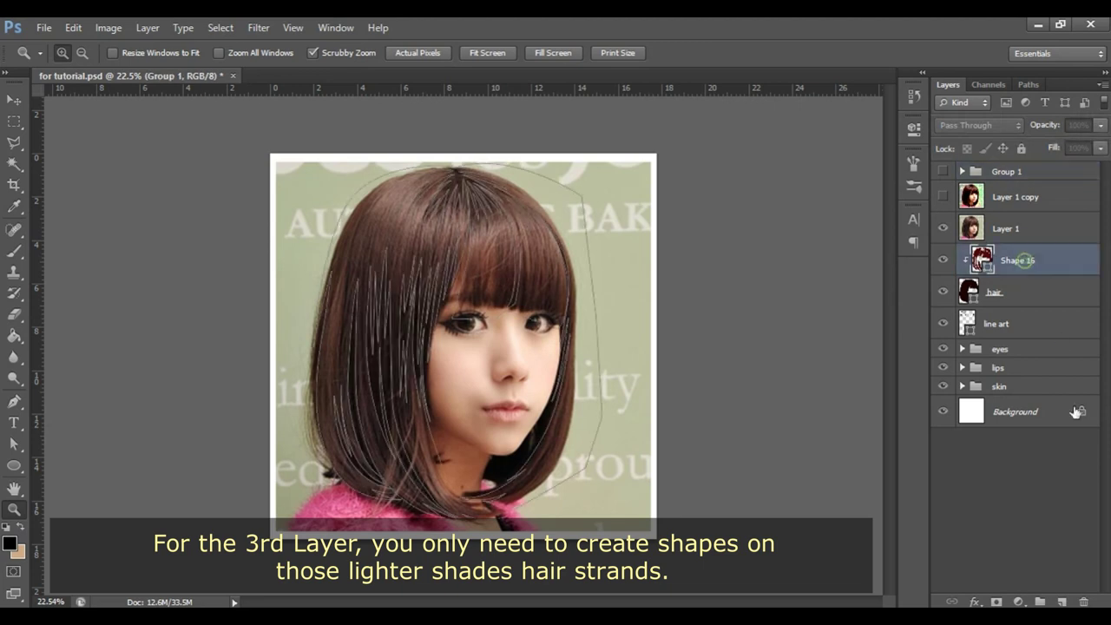
click(1061, 600)
drag(351, 384, 385, 391)
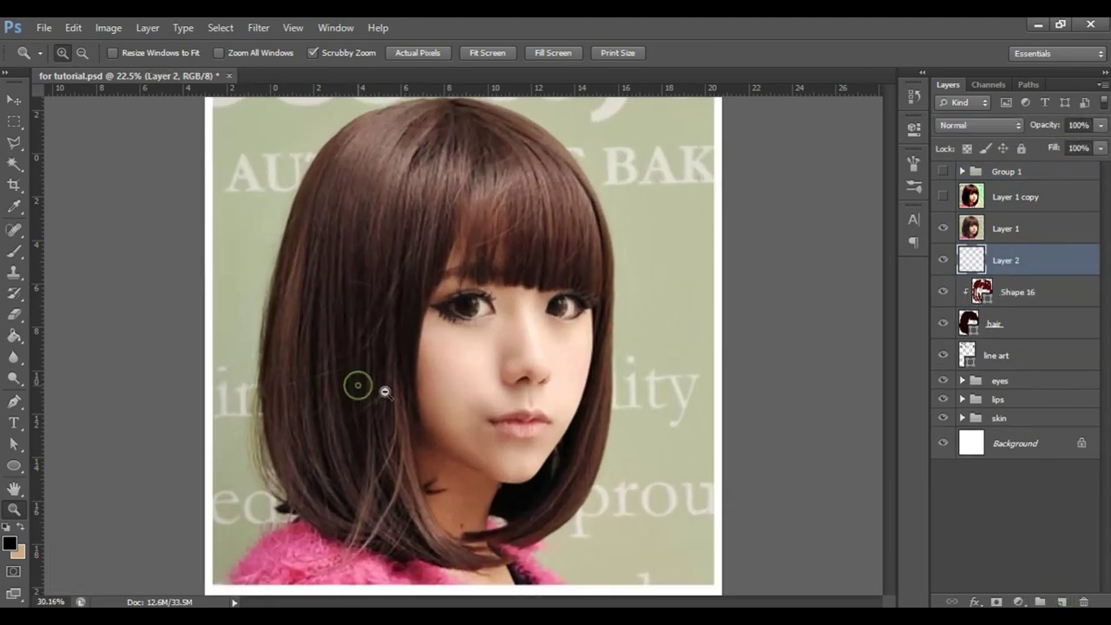
Switch to the Brush and move Layer 2 above the reference photo layer.
key(b)
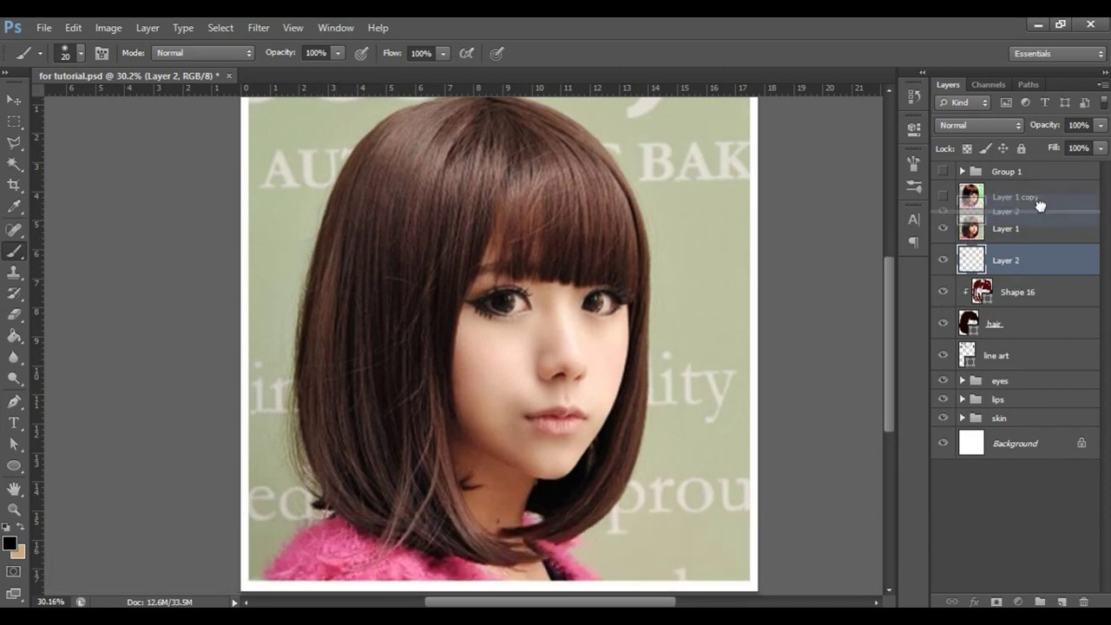
drag(1028, 248, 1028, 214)
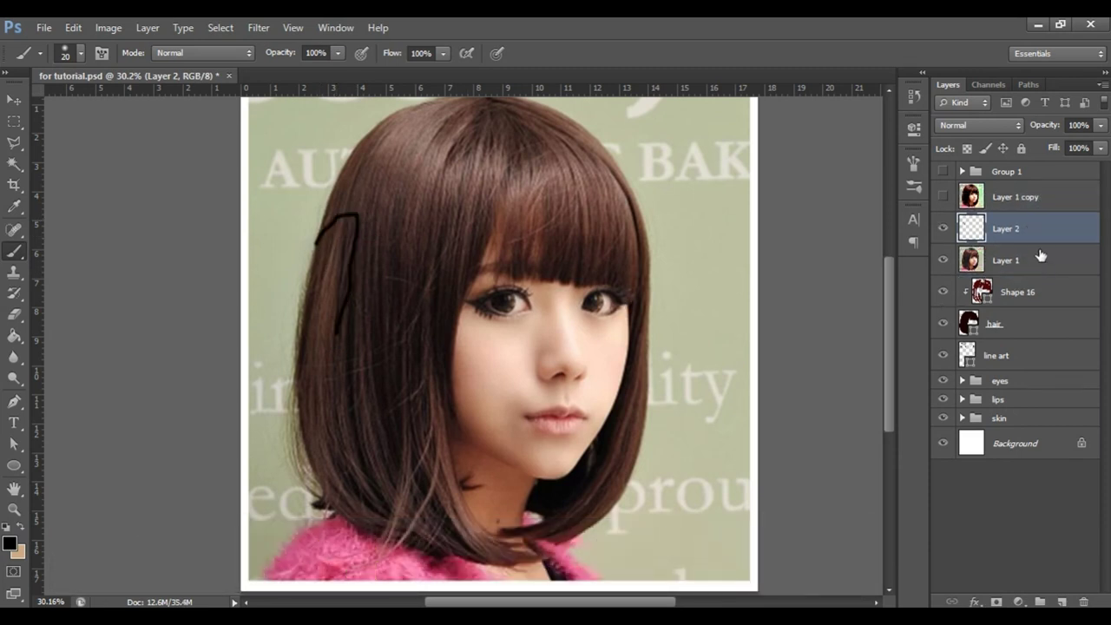
drag(1040, 255, 1037, 217)
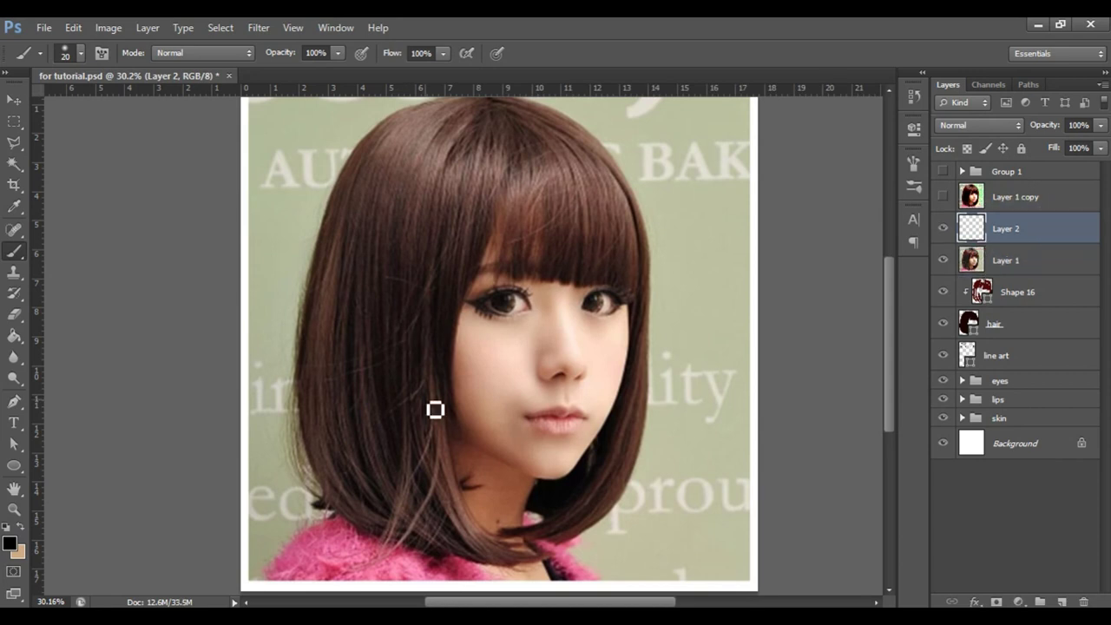
Loop black marks around the lighter hair strands, then delete Layer 2 and select Shape 16.
mouse_move(491, 494)
mouse_down()
mouse_move(363, 293)
mouse_move(404, 546)
mouse_up()
scroll(401, 345, up, 2)
mouse_move(476, 134)
mouse_down()
mouse_move(443, 151)
mouse_move(496, 288)
mouse_move(476, 136)
mouse_up()
mouse_move(543, 233)
mouse_down()
mouse_move(657, 315)
mouse_move(572, 217)
mouse_up()
scroll(684, 353, down, 3)
mouse_move(649, 302)
mouse_down()
mouse_move(559, 505)
mouse_move(650, 300)
mouse_up()
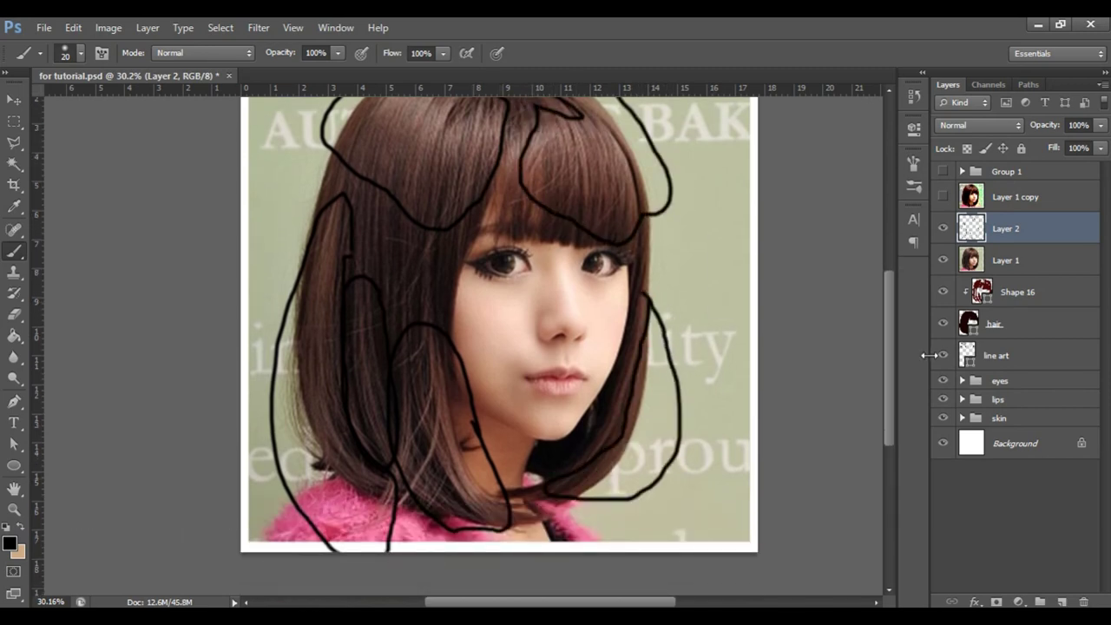
key(z)
scroll(693, 356, down, 3)
key(Delete)
click(1017, 260)
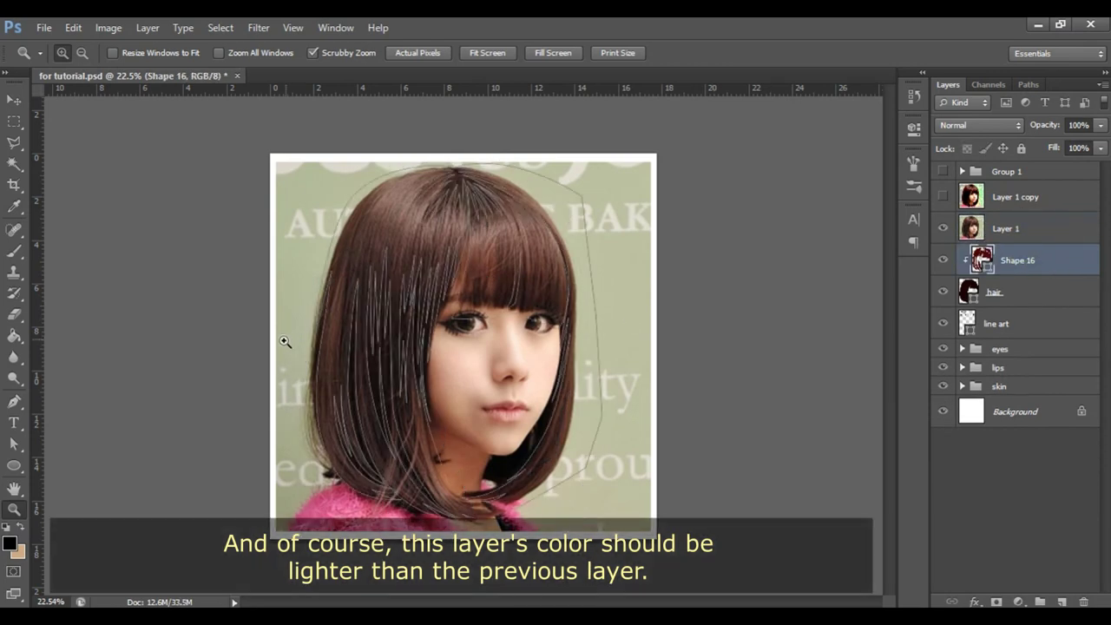
Zoom in on the hair and pick the Pen tool with the Shape 16 path deselected.
scroll(320, 310, up, 2)
scroll(317, 322, up, 1)
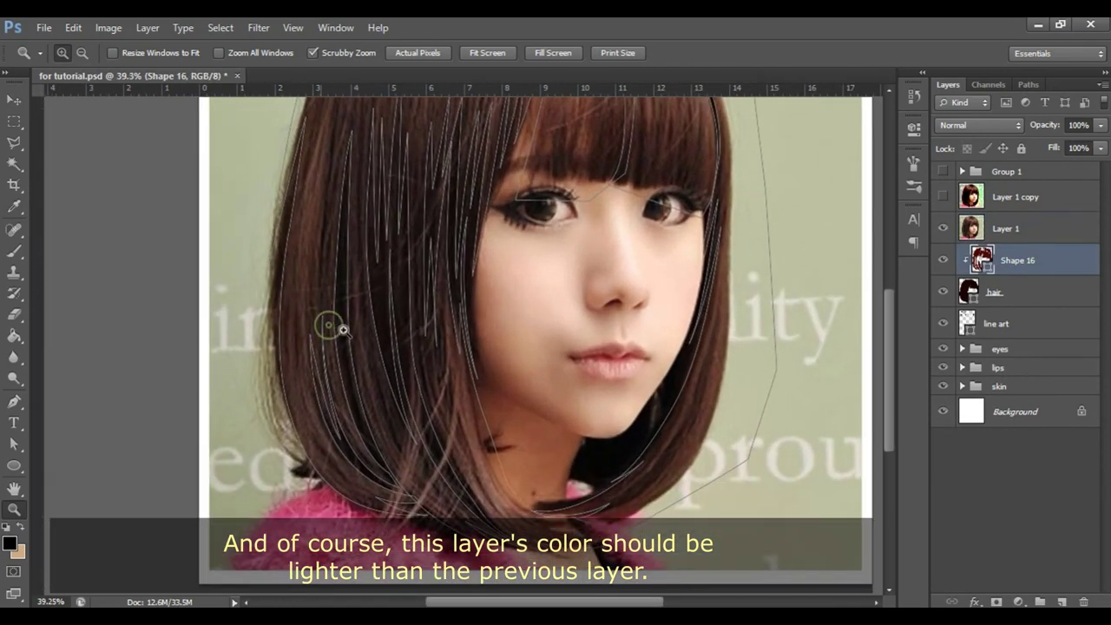
scroll(330, 324, up, 1)
scroll(351, 331, up, 1)
key(p)
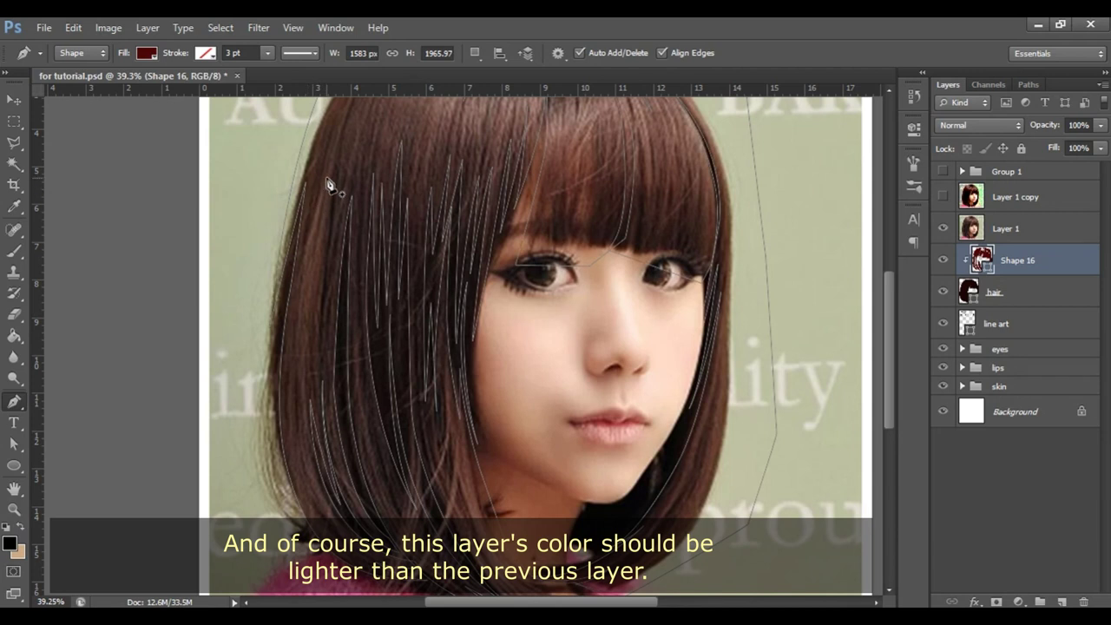
scroll(328, 195, up, 1)
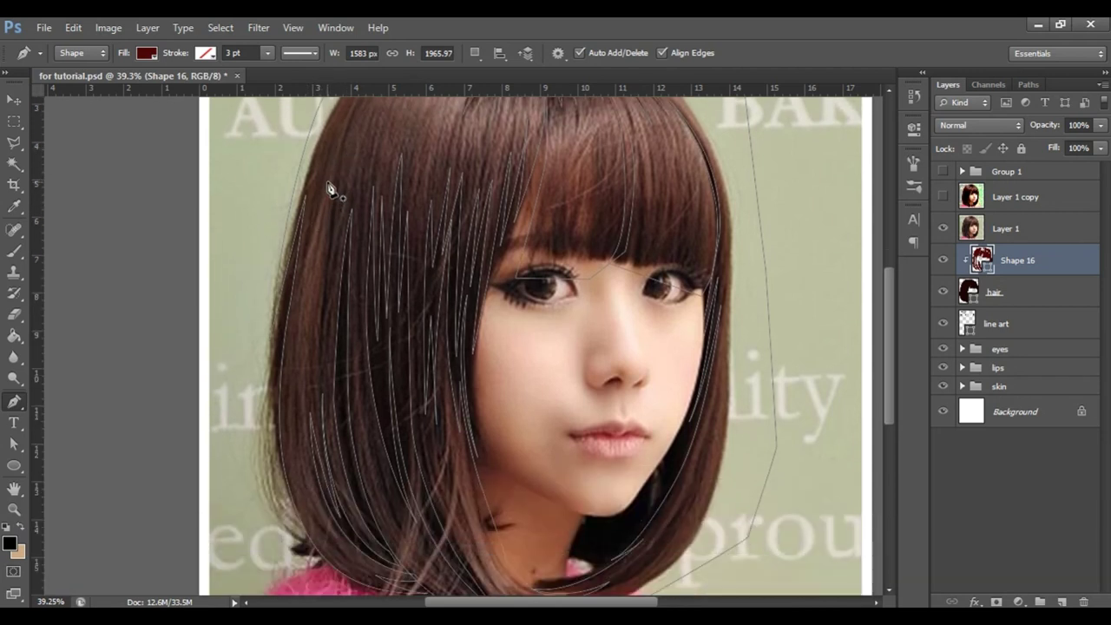
key(Return)
Trace a lighter red strand shape down the left side of the hair as Shape 17.
click(327, 181)
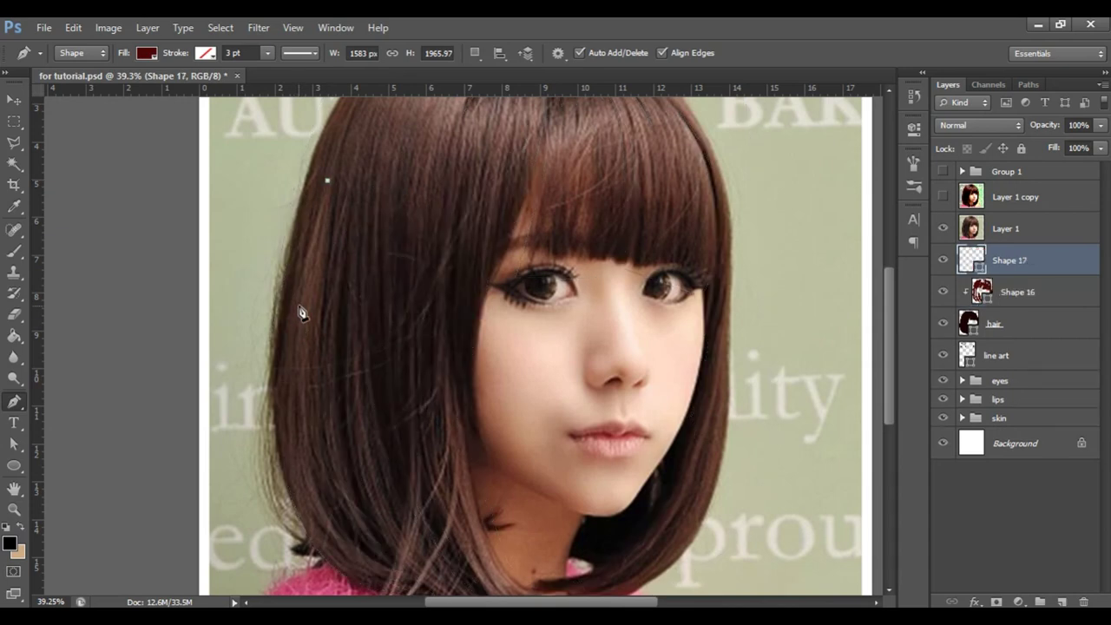
click(297, 312)
scroll(297, 278, down, 1)
click(285, 395)
click(303, 432)
drag(414, 514, 444, 512)
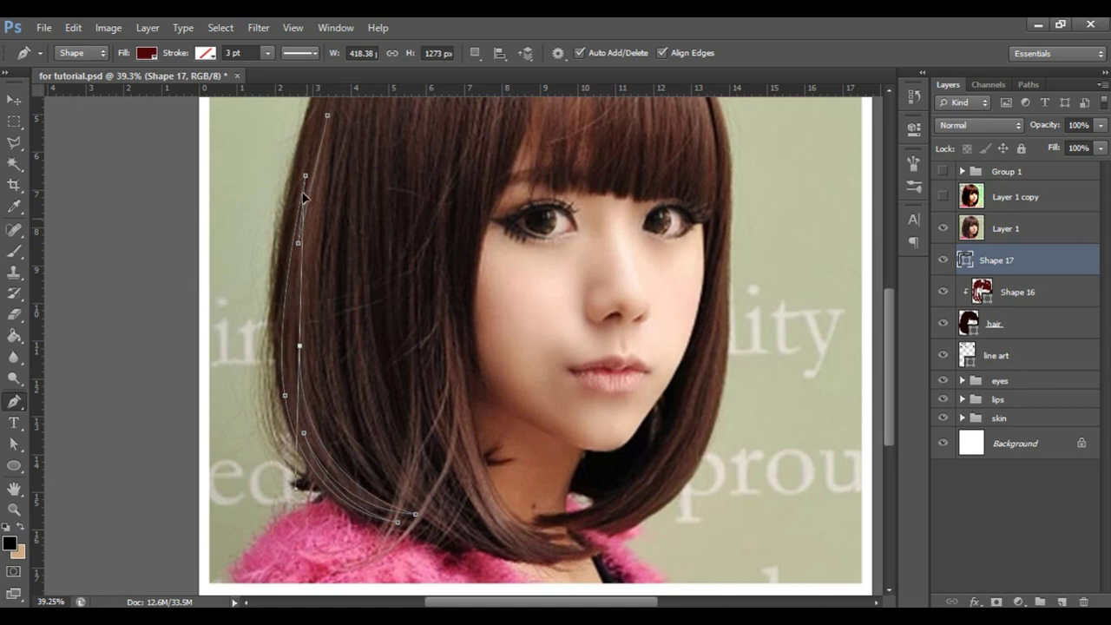
scroll(321, 486, up, 1)
click(320, 474)
click(308, 344)
drag(320, 425, 327, 436)
scroll(328, 347, up, 1)
click(333, 225)
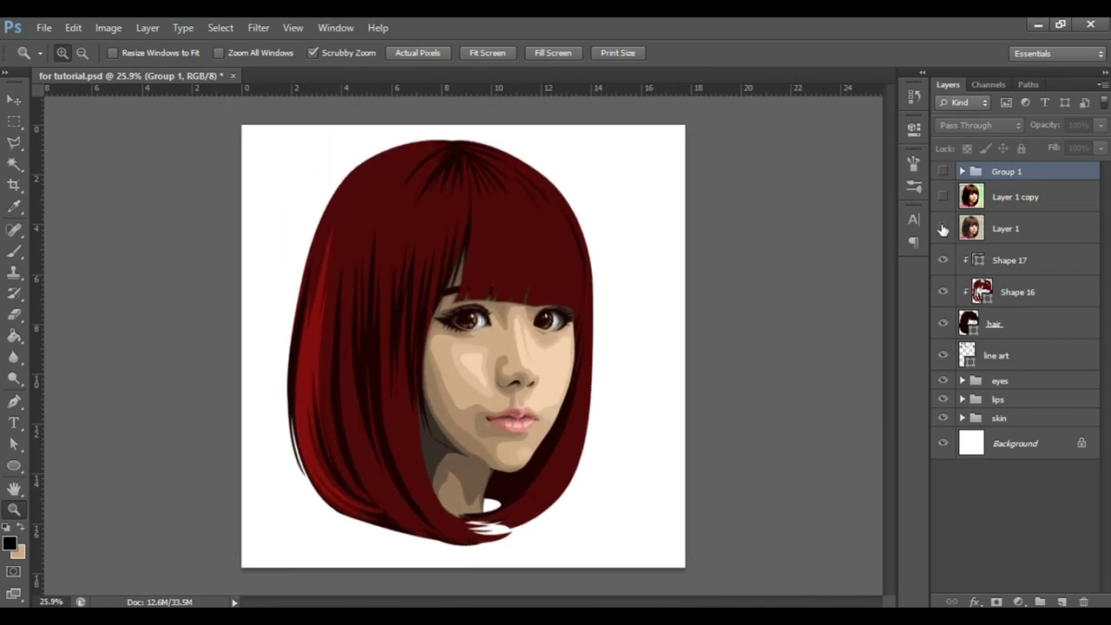
scroll(493, 314, up, 2)
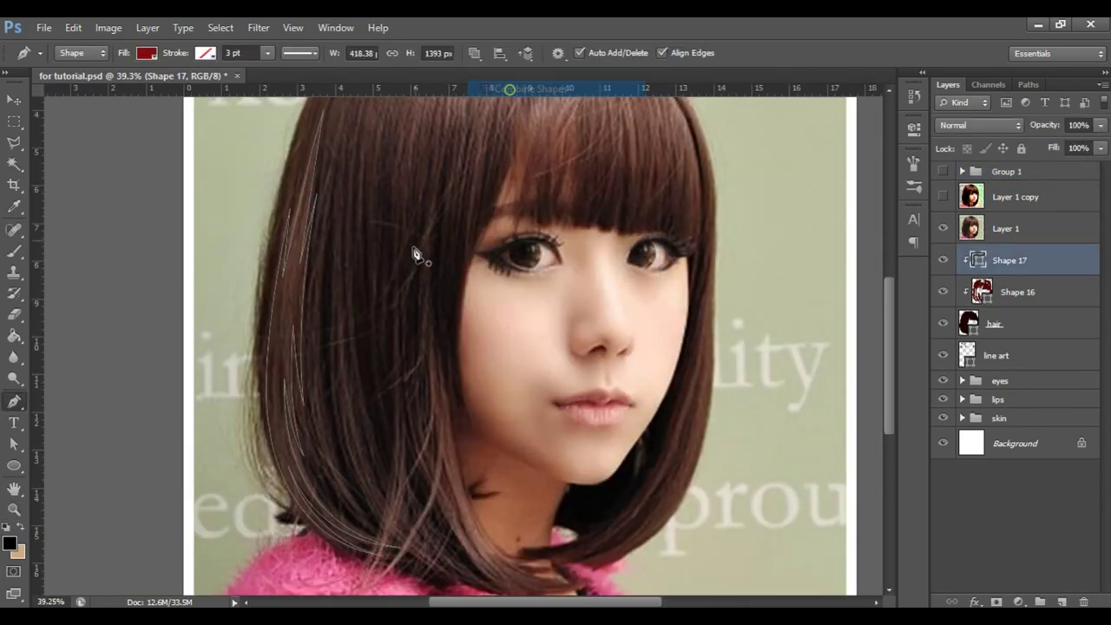
With the reference photo visible, curve and adjust the anchors of the first left-side strand.
click(317, 149)
drag(330, 396, 323, 354)
click(363, 469)
drag(300, 298, 297, 174)
scroll(297, 173, up, 2)
scroll(321, 221, down, 1)
drag(301, 476, 330, 488)
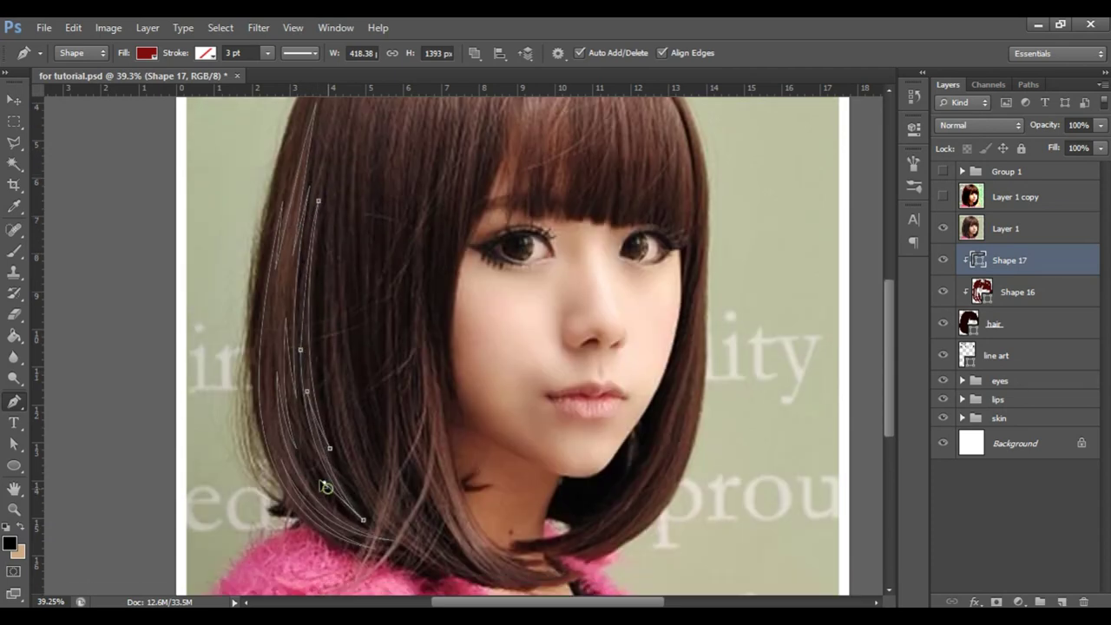
scroll(338, 367, down, 3)
drag(370, 396, 393, 395)
scroll(393, 395, up, 3)
Outline another thin strand path running up the hair.
click(350, 367)
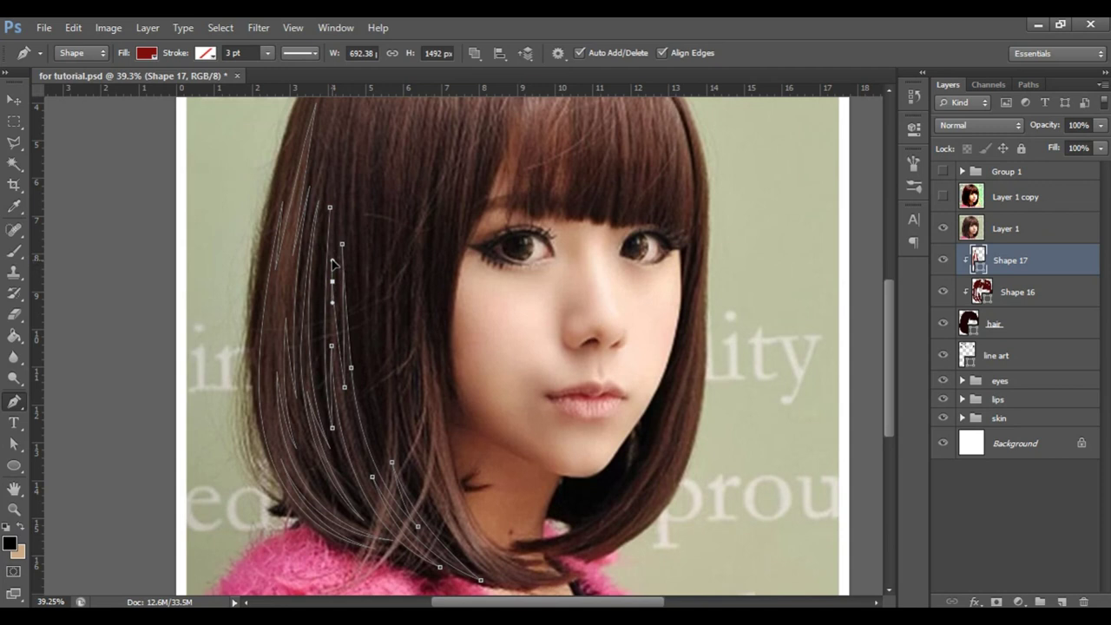
scroll(332, 267, down, 3)
click(436, 264)
drag(516, 497, 564, 505)
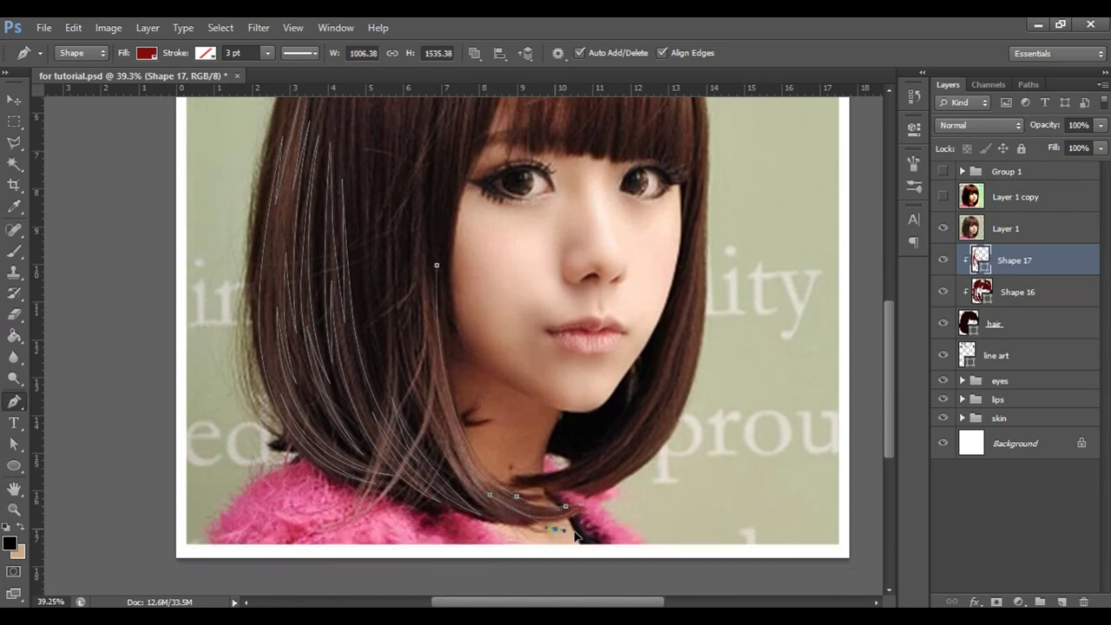
scroll(434, 390, up, 1)
click(393, 335)
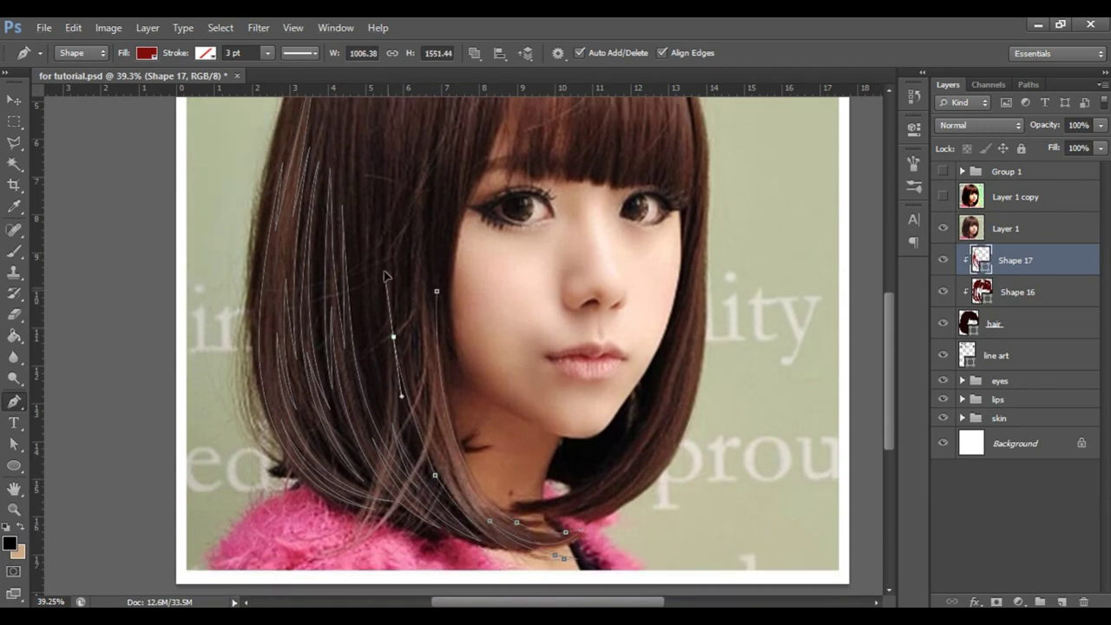
scroll(392, 302, up, 2)
click(423, 242)
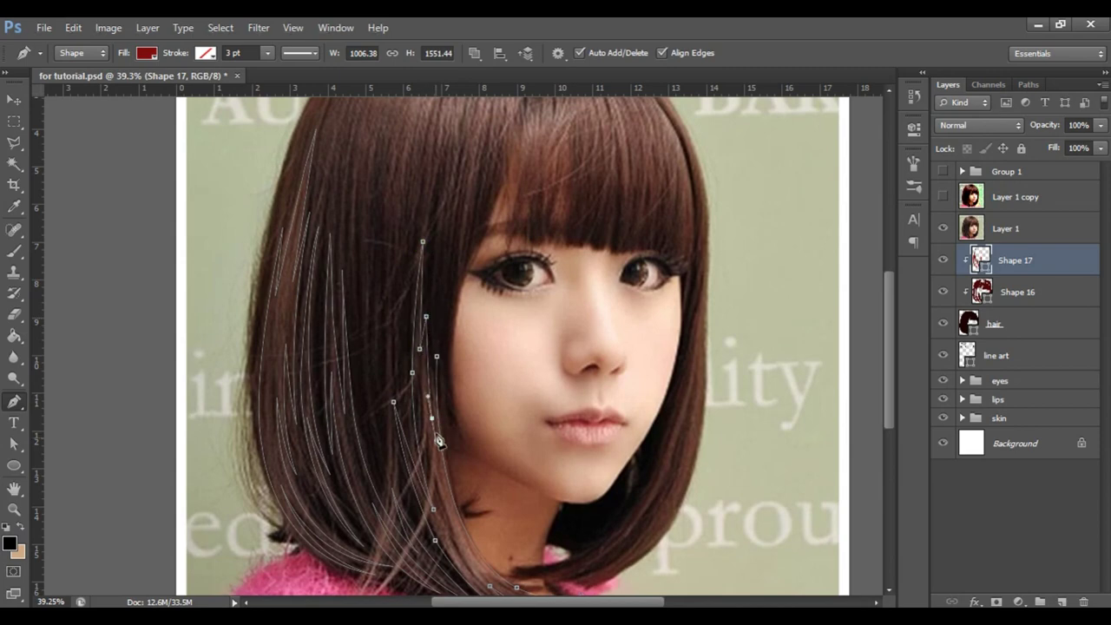
scroll(731, 303, down, 1)
Trace a curved strand outline along the right edge of the hair.
click(709, 233)
scroll(711, 322, down, 2)
click(573, 490)
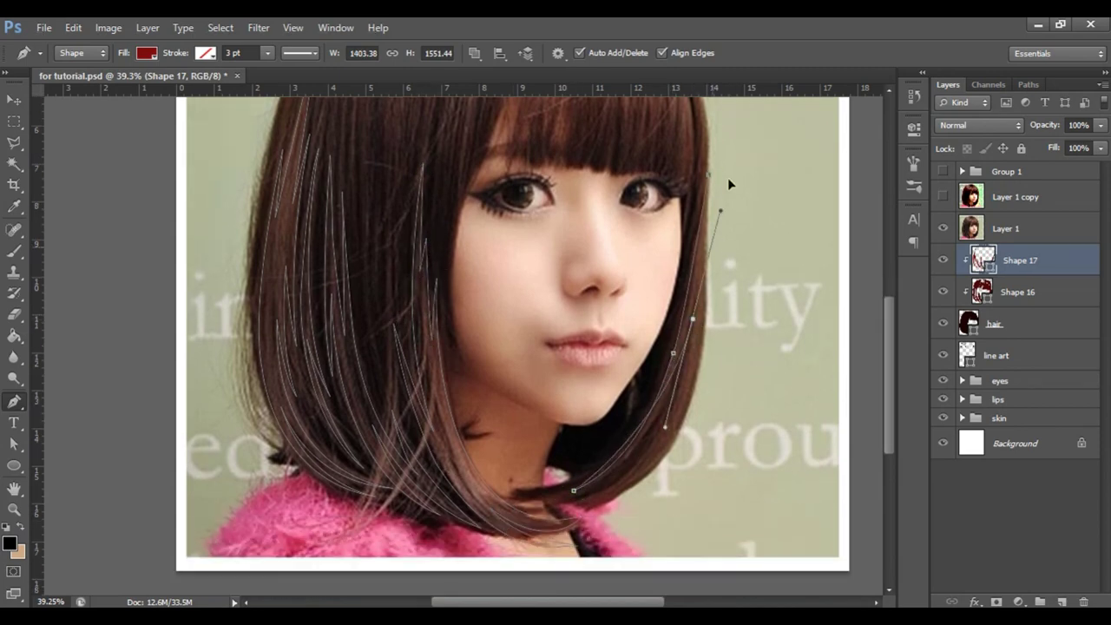
drag(574, 502, 555, 514)
scroll(764, 327, up, 5)
click(694, 397)
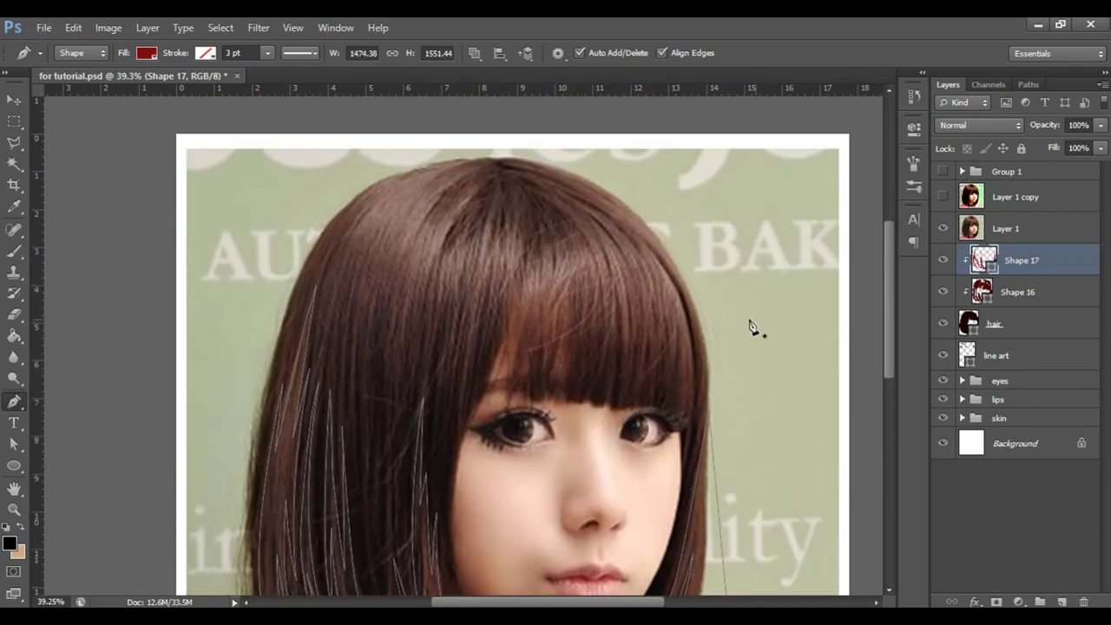
drag(561, 187, 647, 241)
drag(713, 256, 719, 318)
scroll(719, 318, down, 1)
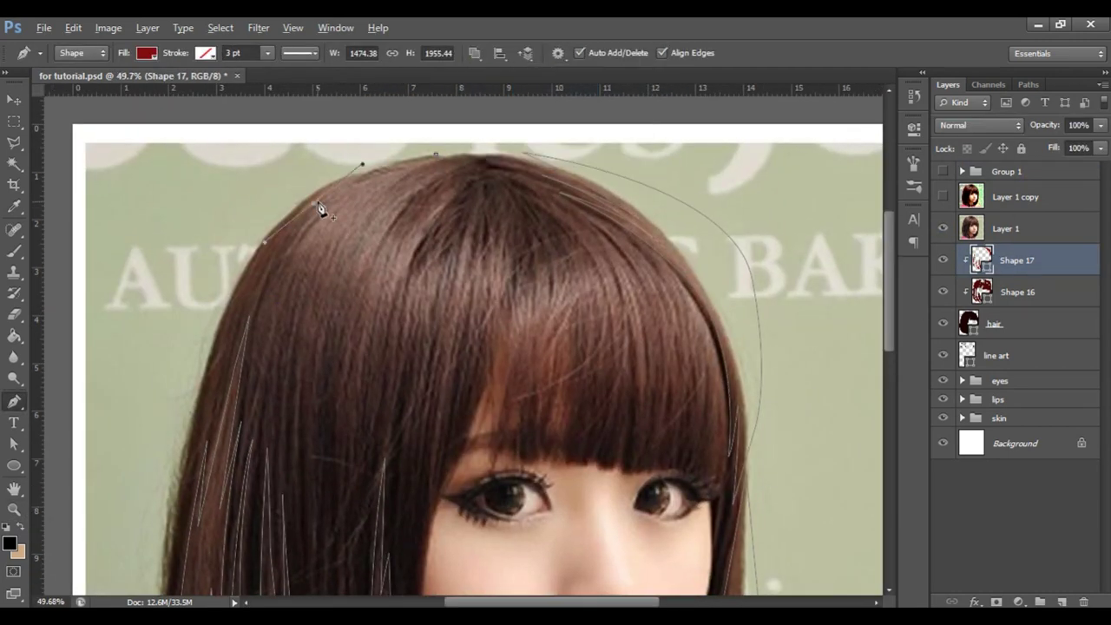
Draw curved strands from the crown down the left hair and close the last one.
drag(358, 326, 371, 279)
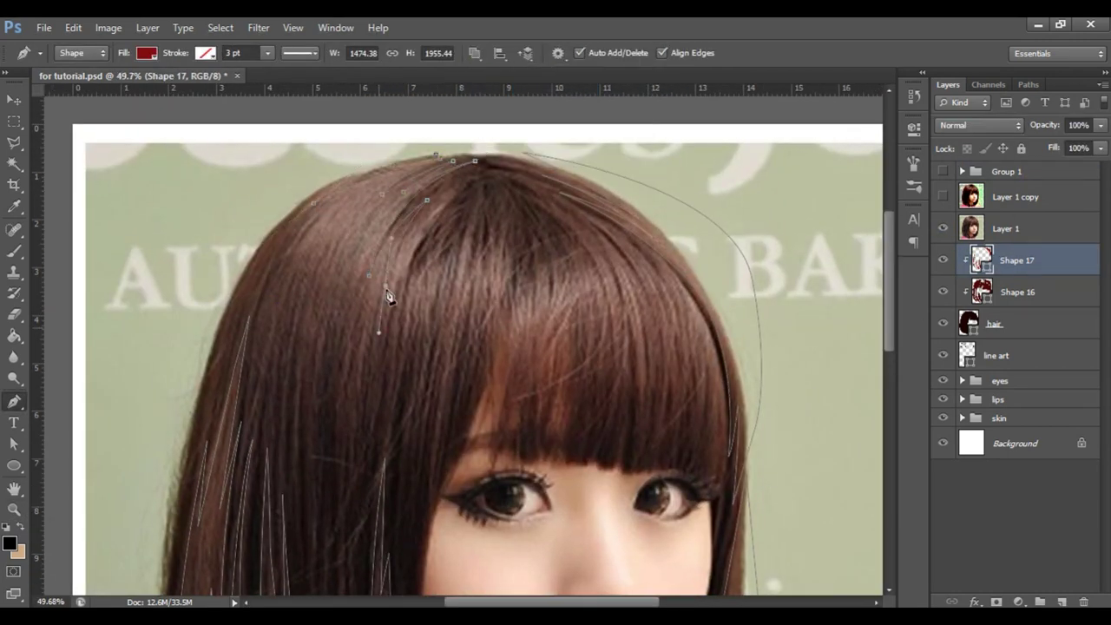
scroll(400, 324, down, 2)
drag(365, 398, 355, 441)
scroll(355, 441, down, 1)
drag(328, 292, 331, 356)
drag(312, 423, 318, 466)
click(308, 196)
click(298, 393)
drag(298, 197, 308, 154)
drag(283, 332, 283, 437)
mouse_move(290, 158)
mouse_down()
mouse_move(293, 198)
mouse_move(253, 243)
mouse_up()
click(245, 389)
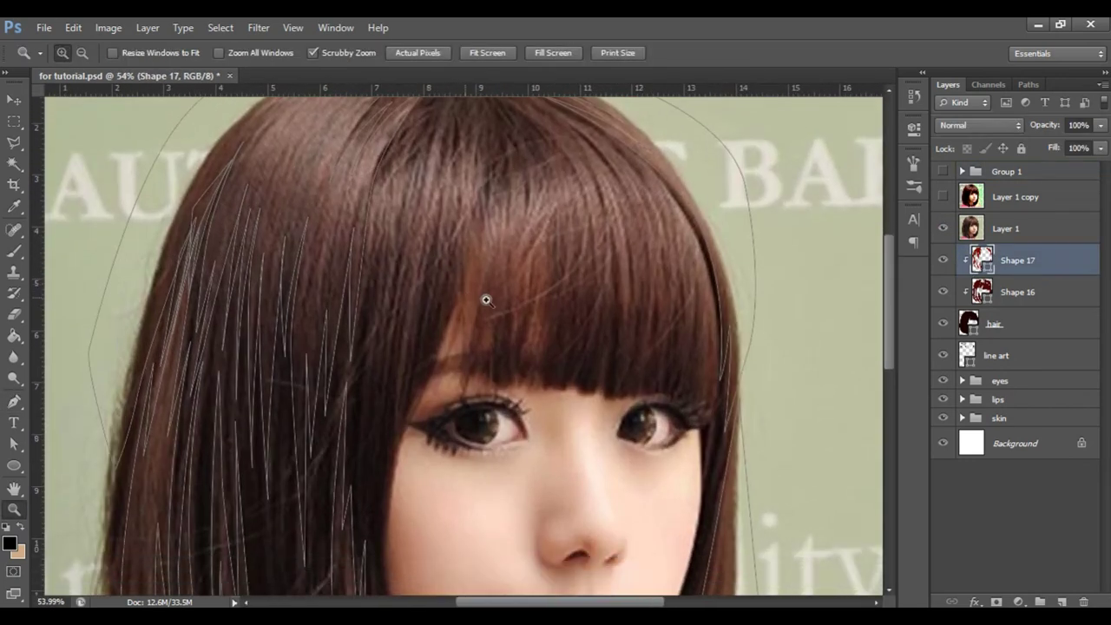
Add a zigzag strand on the left side of the hair.
click(430, 359)
click(406, 429)
scroll(405, 428, down, 1)
click(386, 354)
click(363, 434)
click(385, 200)
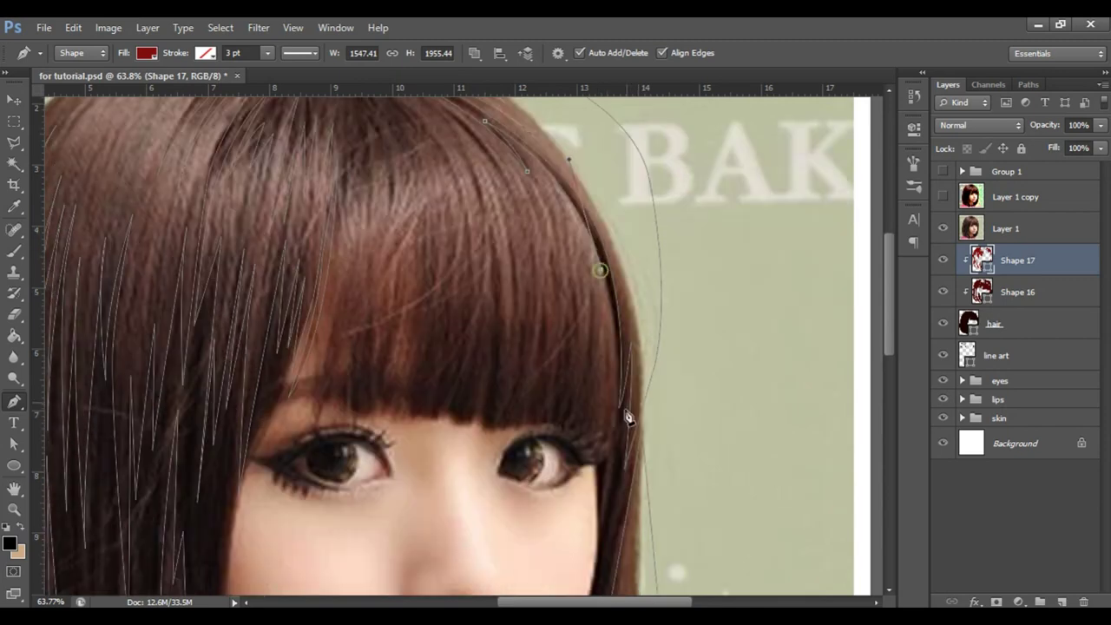
Draw fringe strands curving down the right hair edge toward the right eye corner.
drag(612, 431, 601, 476)
drag(563, 439, 549, 433)
click(571, 281)
click(552, 257)
click(509, 436)
drag(536, 289, 533, 389)
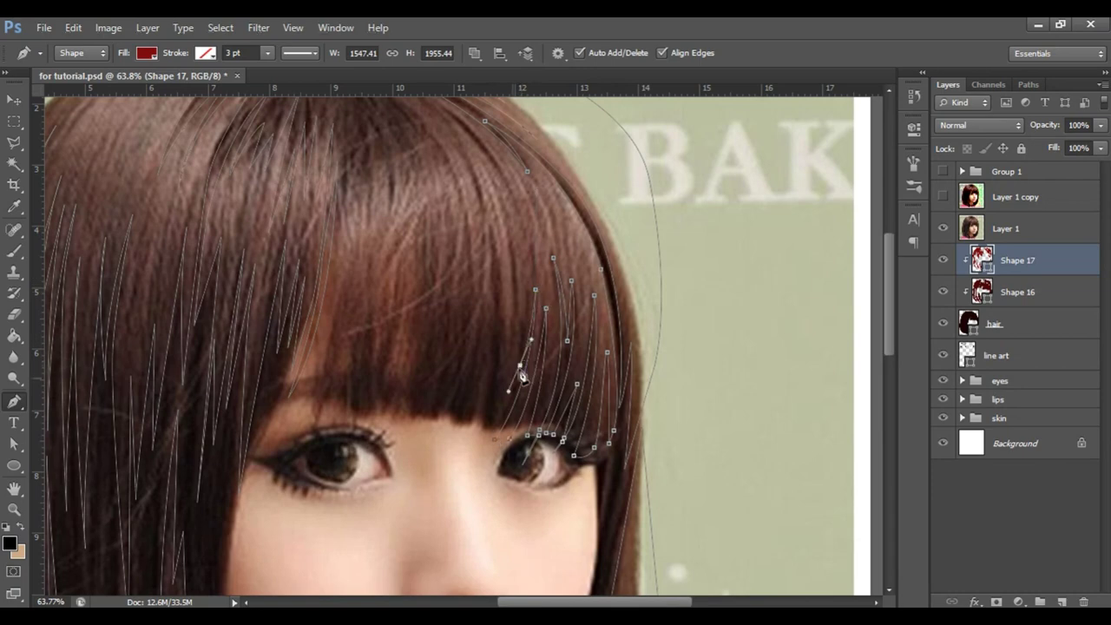
scroll(503, 287, up, 3)
click(462, 248)
drag(478, 472, 485, 388)
scroll(416, 312, up, 2)
Start a strand near the crown and reshape the lower fringe strand down and left.
drag(326, 224, 364, 248)
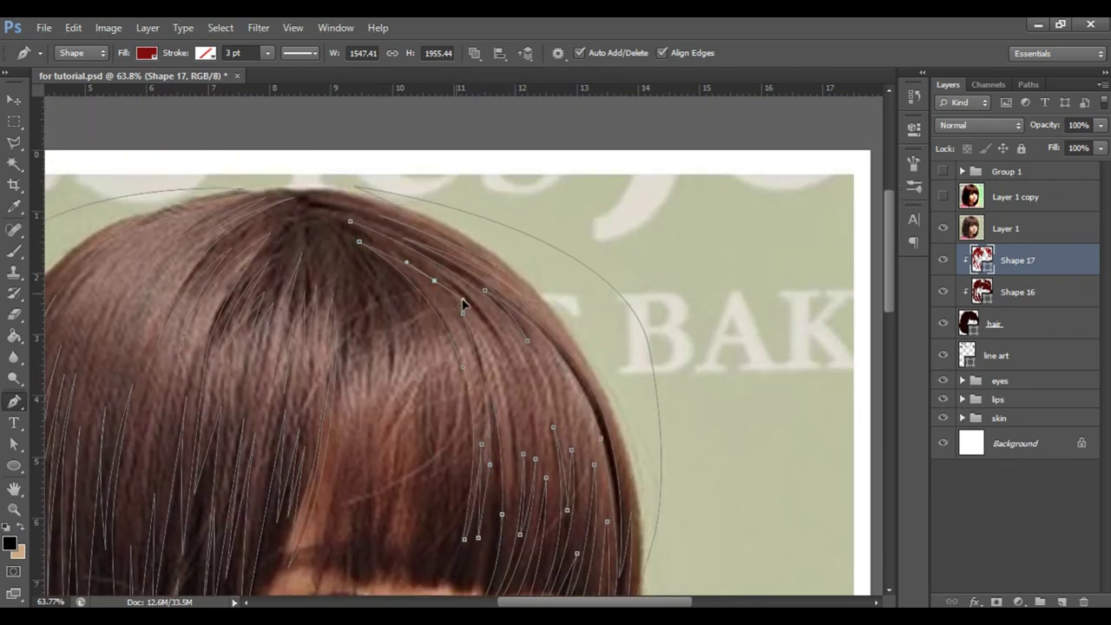
scroll(781, 377, down, 2)
scroll(466, 240, down, 1)
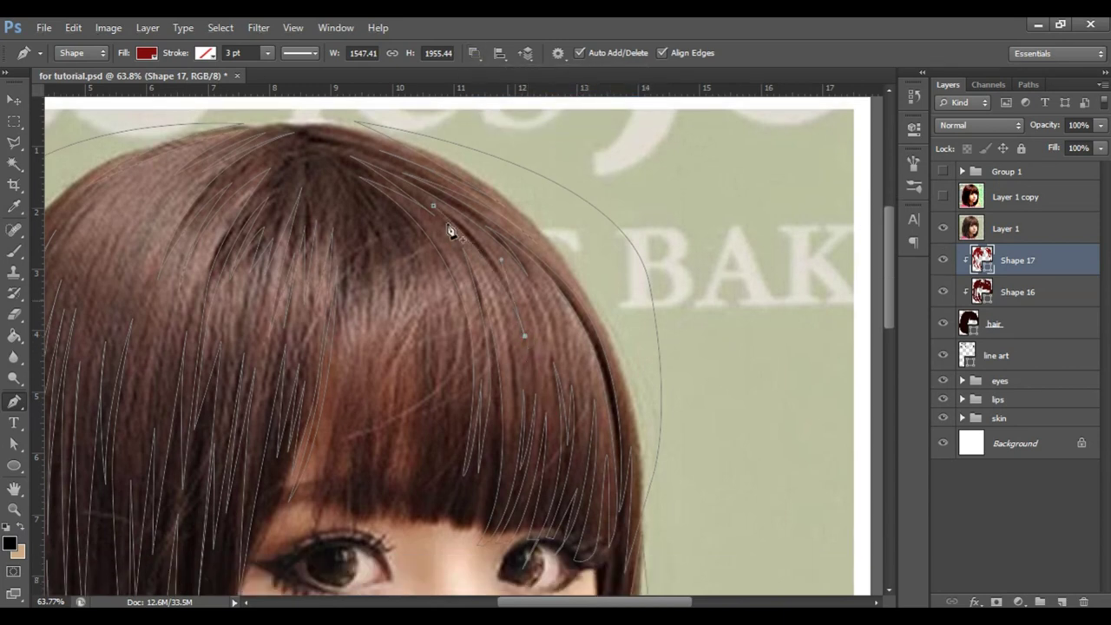
scroll(486, 256, down, 2)
scroll(399, 200, up, 1)
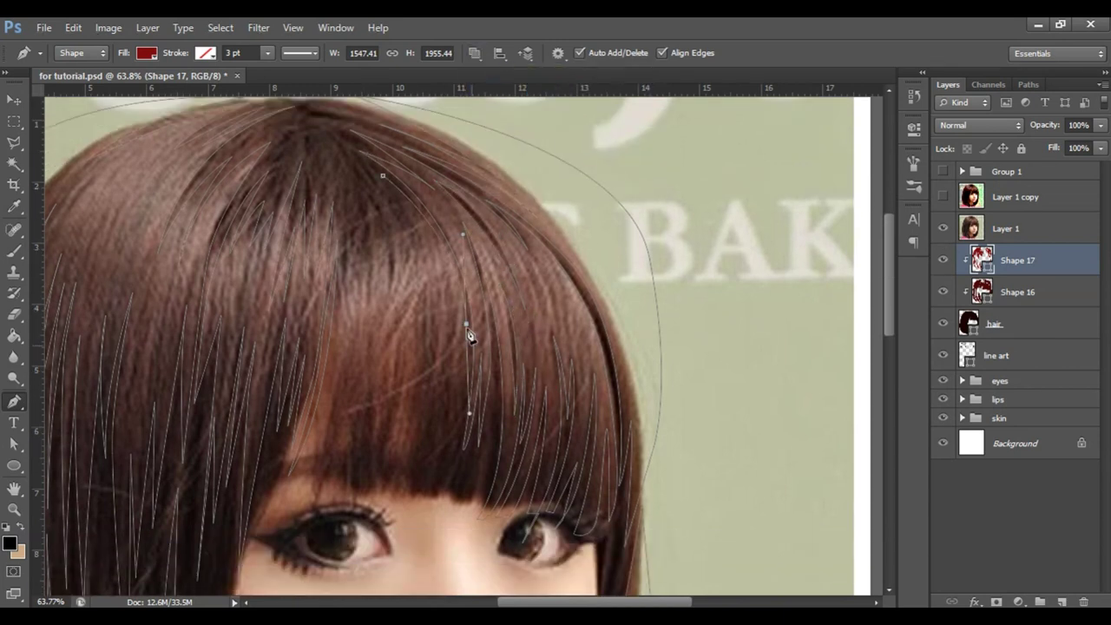
drag(461, 371, 457, 389)
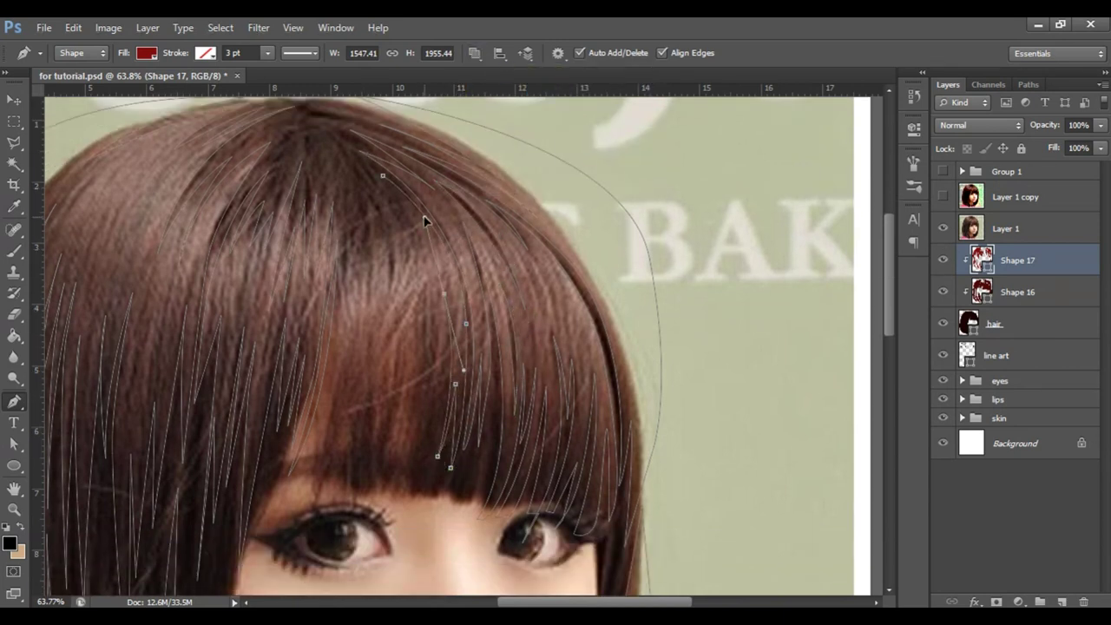
scroll(452, 196, down, 1)
drag(443, 407, 368, 445)
Zigzag strand points down the fringe and back up, curving the last fringe strand.
click(396, 424)
click(379, 327)
click(358, 364)
click(372, 399)
click(335, 446)
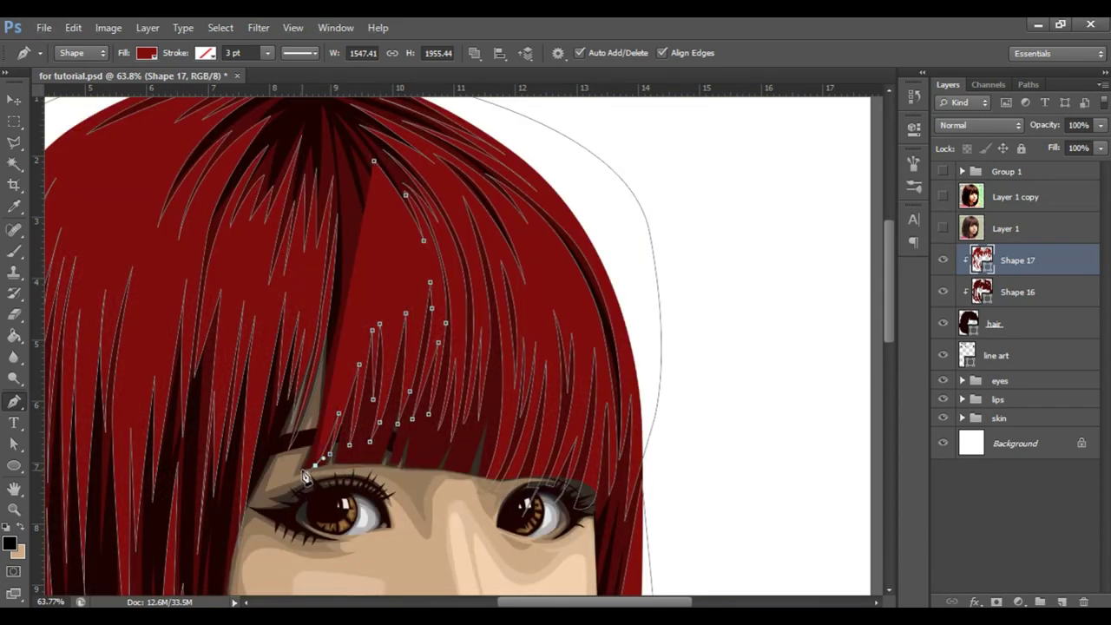
click(314, 466)
click(338, 414)
click(332, 380)
click(346, 356)
drag(347, 236, 355, 263)
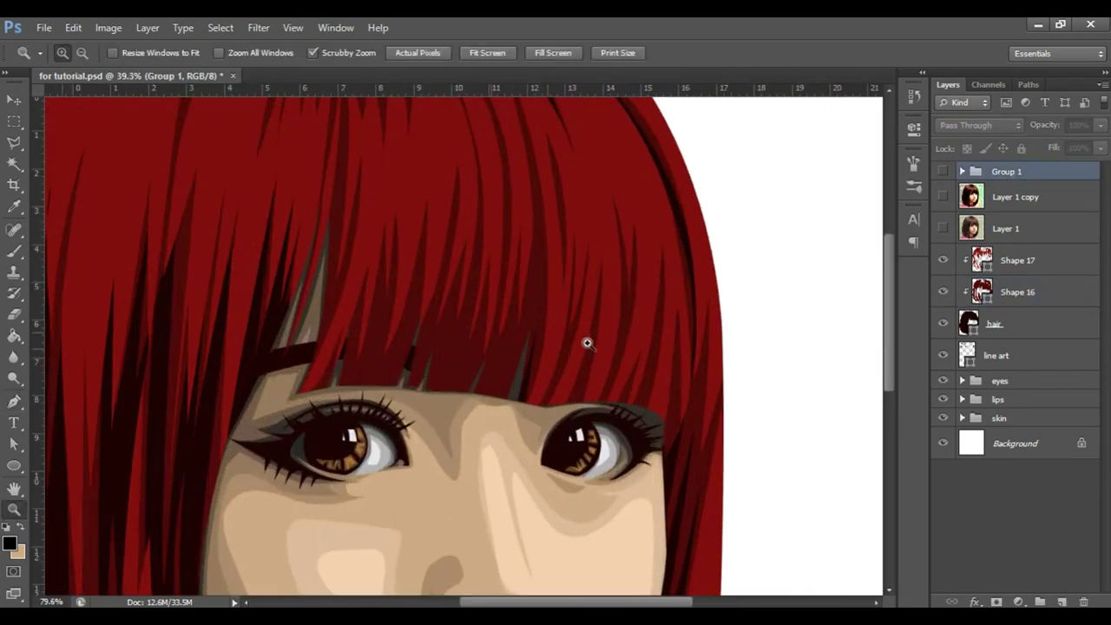
click(452, 379)
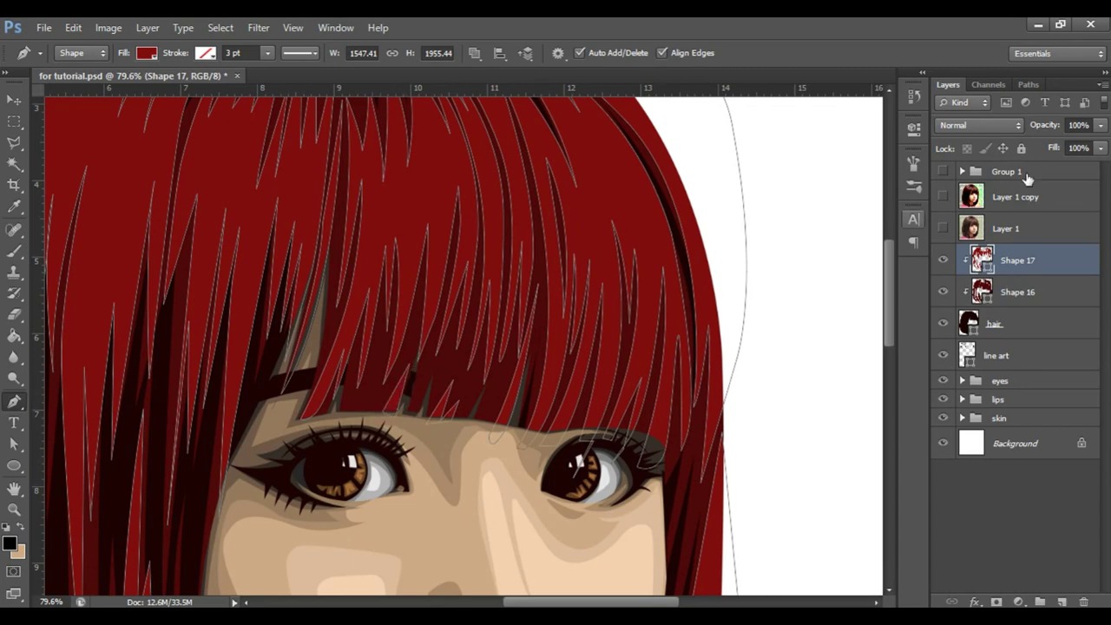
click(1015, 172)
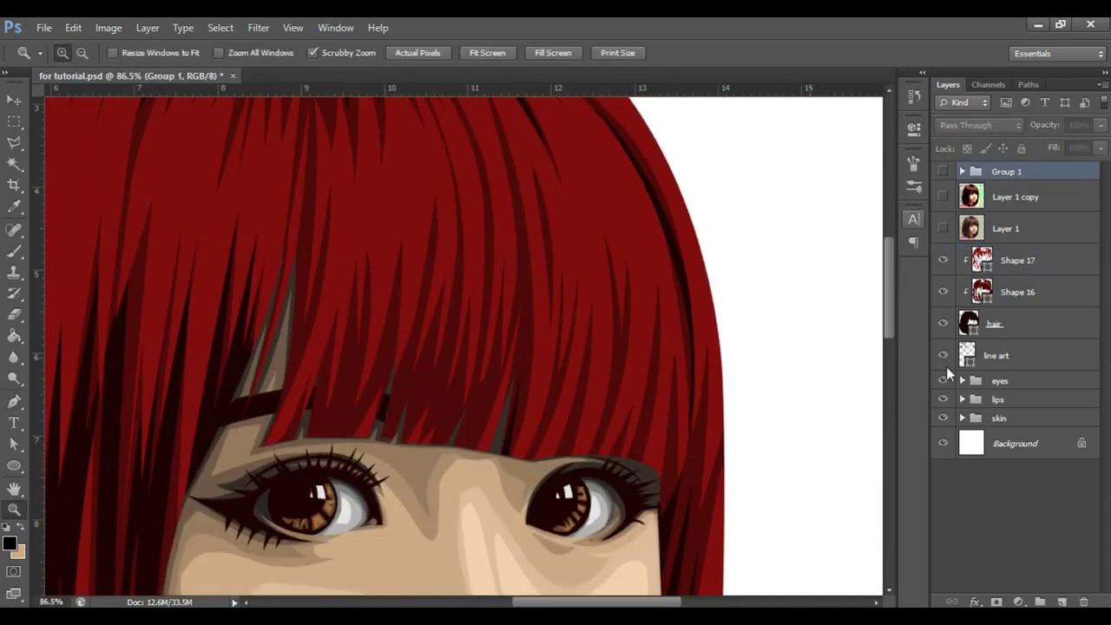
click(955, 293)
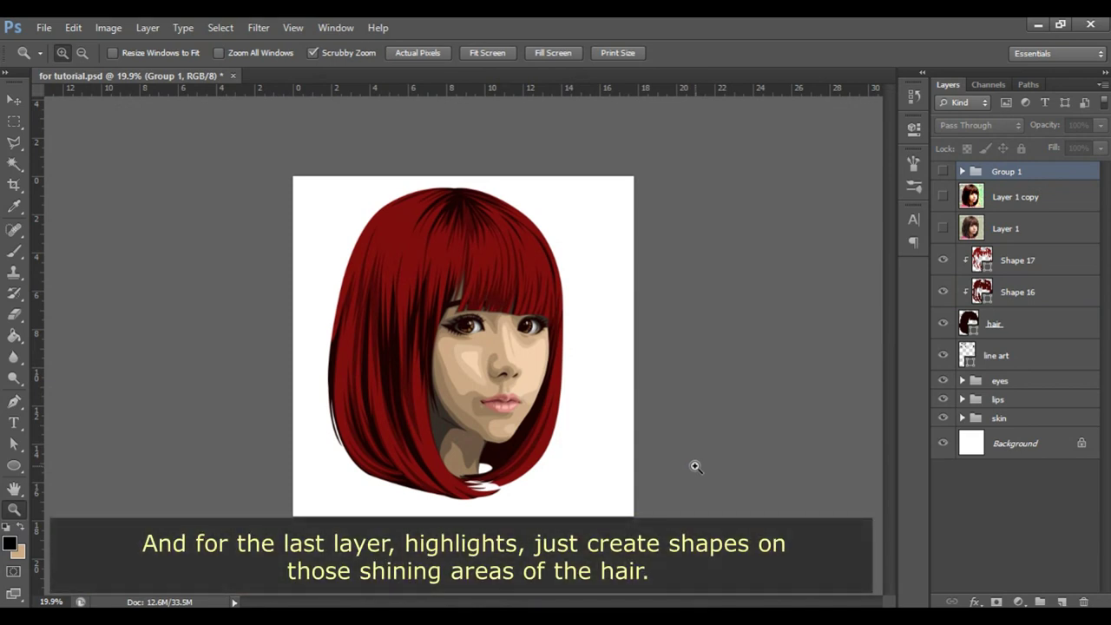
mouse_move(527, 345)
mouse_down()
mouse_move(547, 345)
mouse_move(508, 334)
mouse_up()
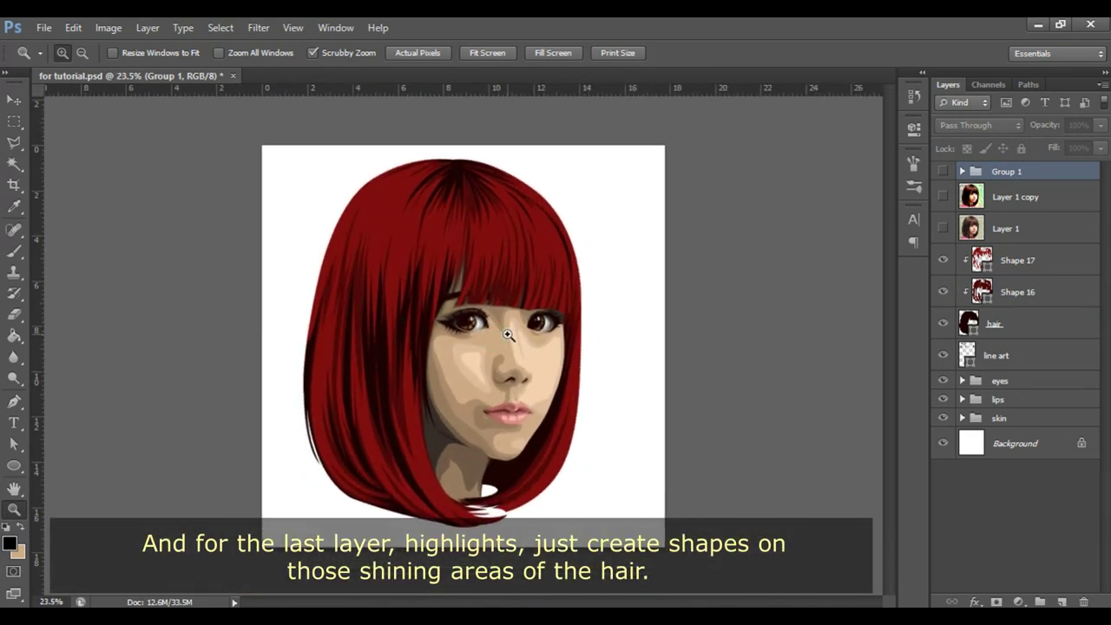
drag(451, 420, 490, 395)
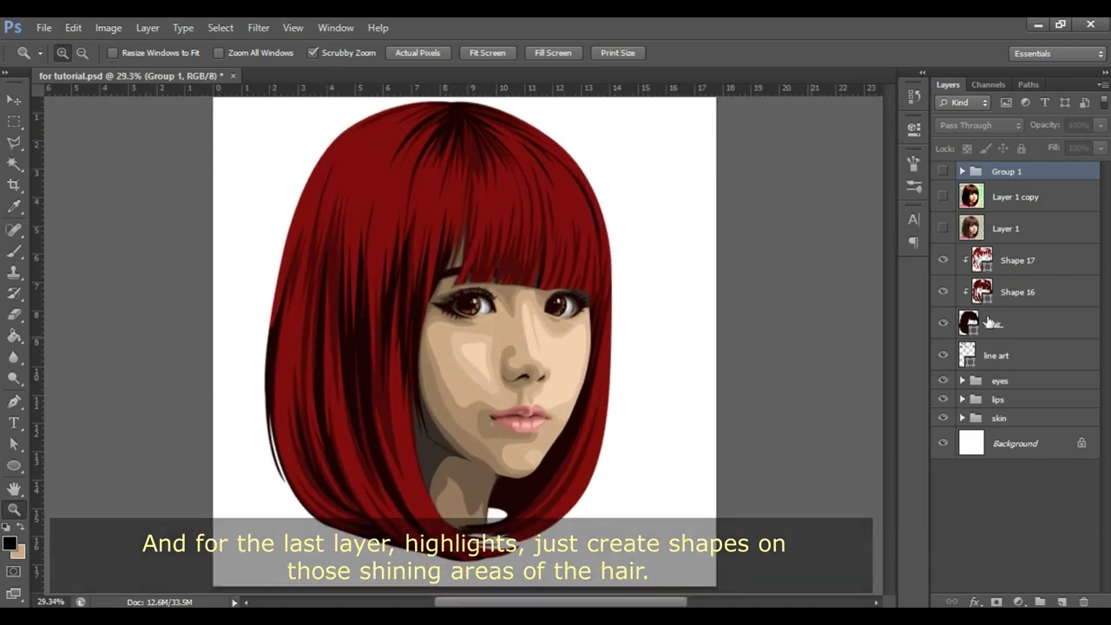
Show the Layer 1 reference photo and brush-circle the shiny hair areas on a new layer.
click(1024, 228)
click(944, 228)
click(1065, 601)
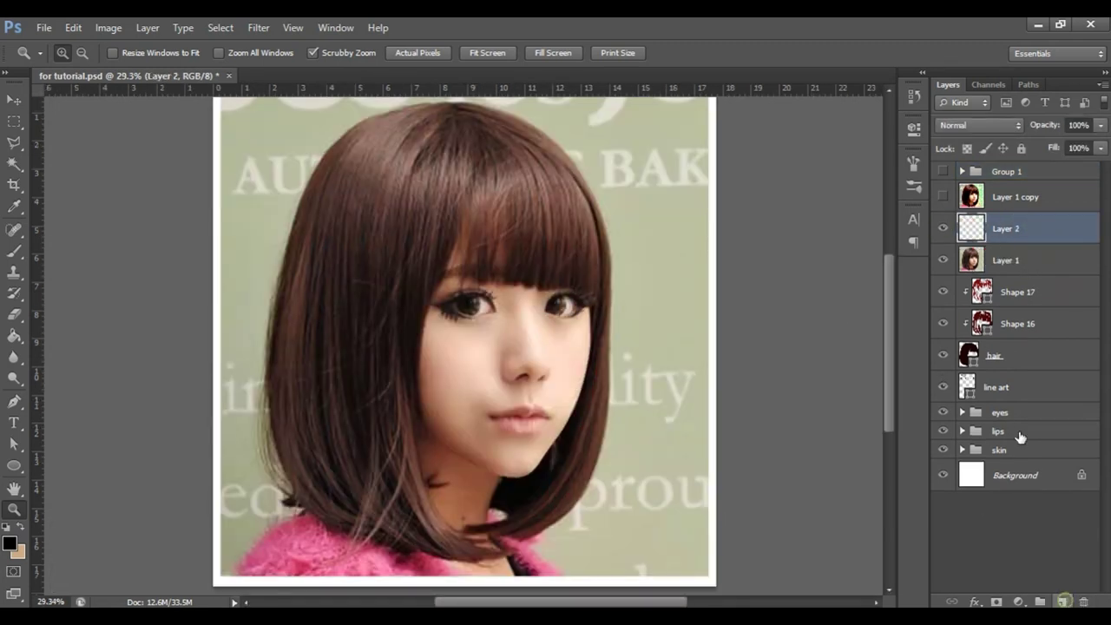
key(b)
mouse_move(451, 514)
mouse_down()
mouse_move(466, 566)
mouse_move(455, 525)
mouse_up()
mouse_move(597, 234)
mouse_down()
mouse_move(607, 203)
mouse_move(422, 158)
mouse_move(395, 221)
mouse_up()
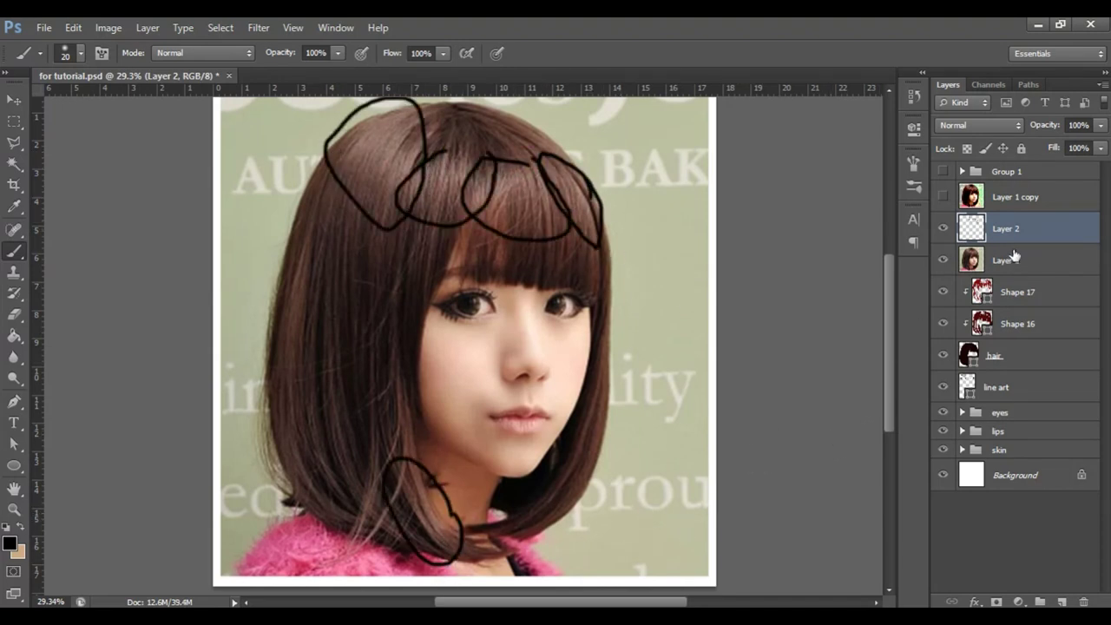
Delete the sketch layer and zoom in on the lower face.
key(Delete)
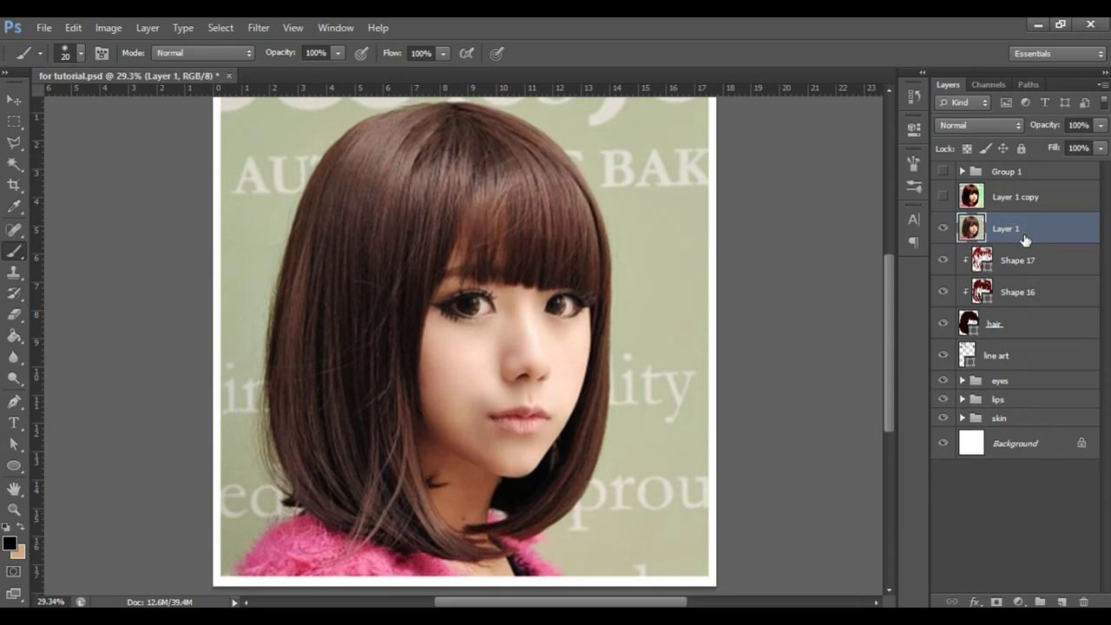
key(z)
mouse_move(413, 463)
mouse_down()
mouse_move(506, 387)
mouse_move(484, 423)
mouse_move(488, 439)
mouse_move(607, 380)
mouse_up()
key(p)
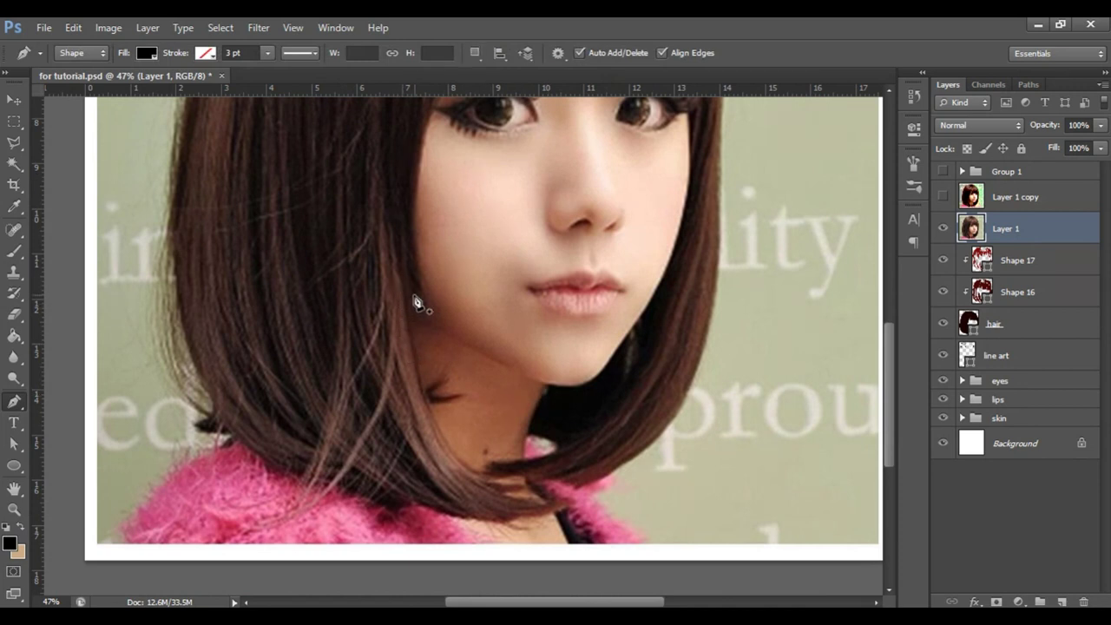
Set the Pen to draw on a new layer from Shape 17 and trace a first highlight strand.
click(1028, 260)
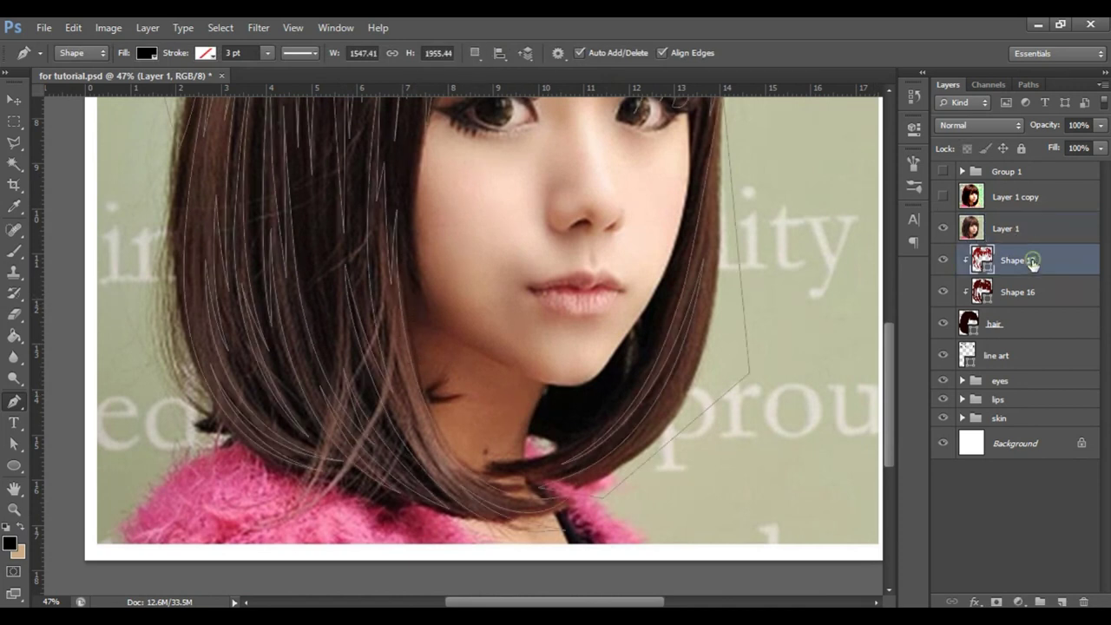
click(476, 53)
click(504, 76)
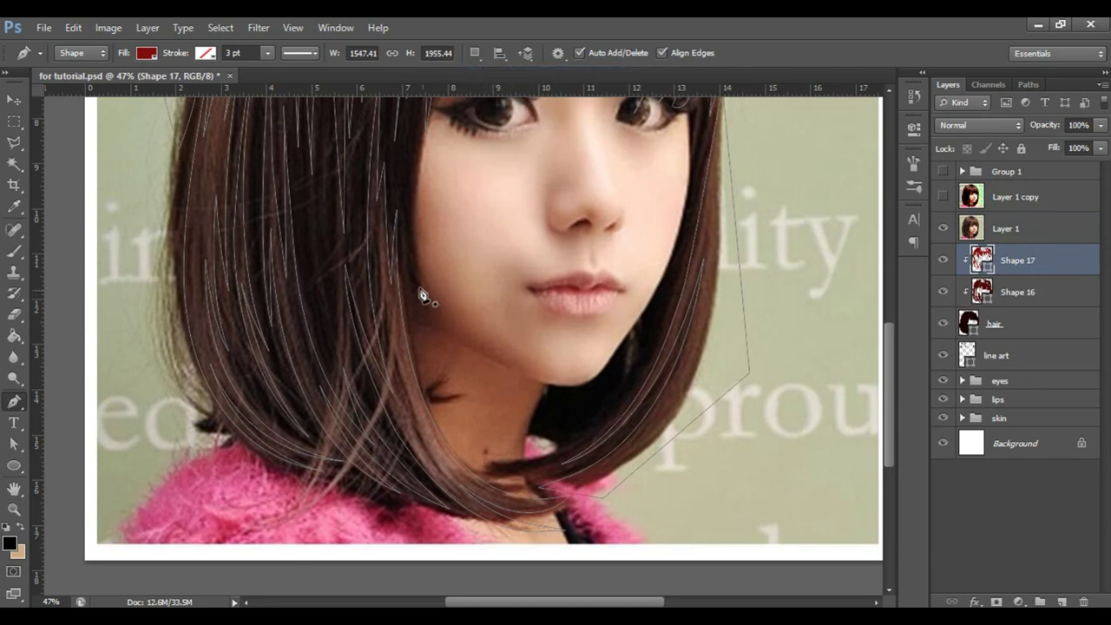
click(397, 256)
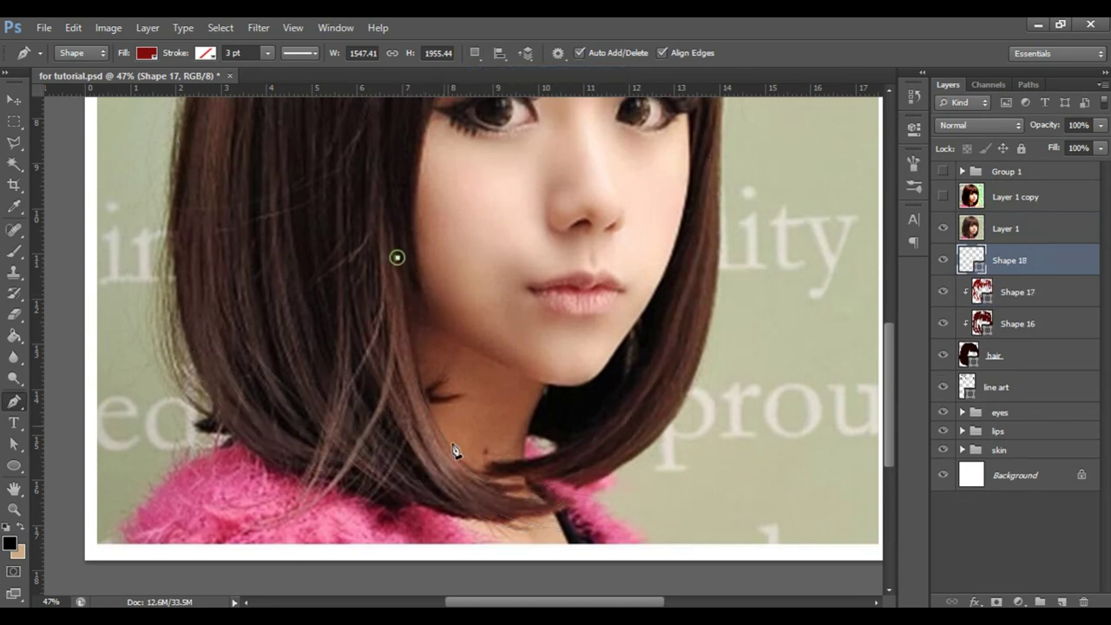
drag(482, 478, 483, 497)
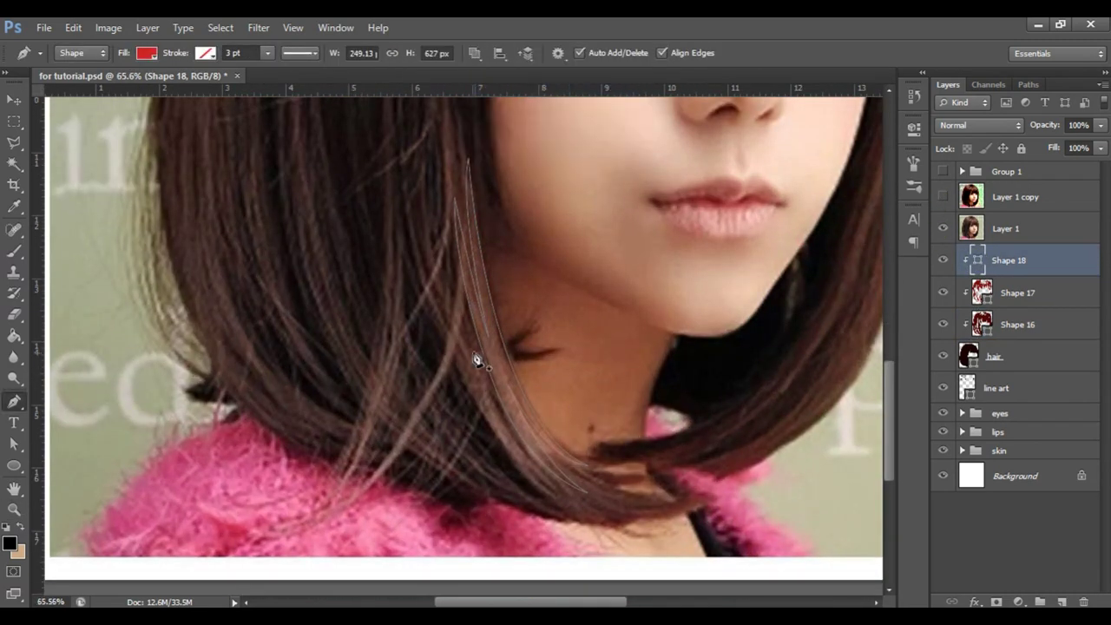
click(486, 402)
click(449, 310)
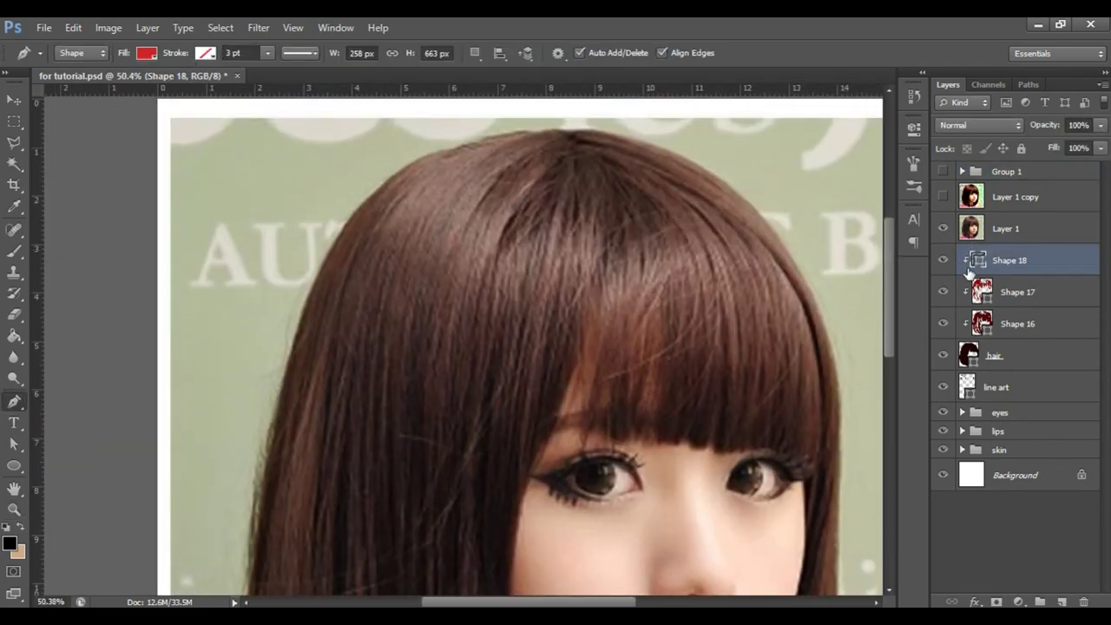
Draw a curved highlight strand starting at the crown and running down the hair.
drag(372, 206, 405, 146)
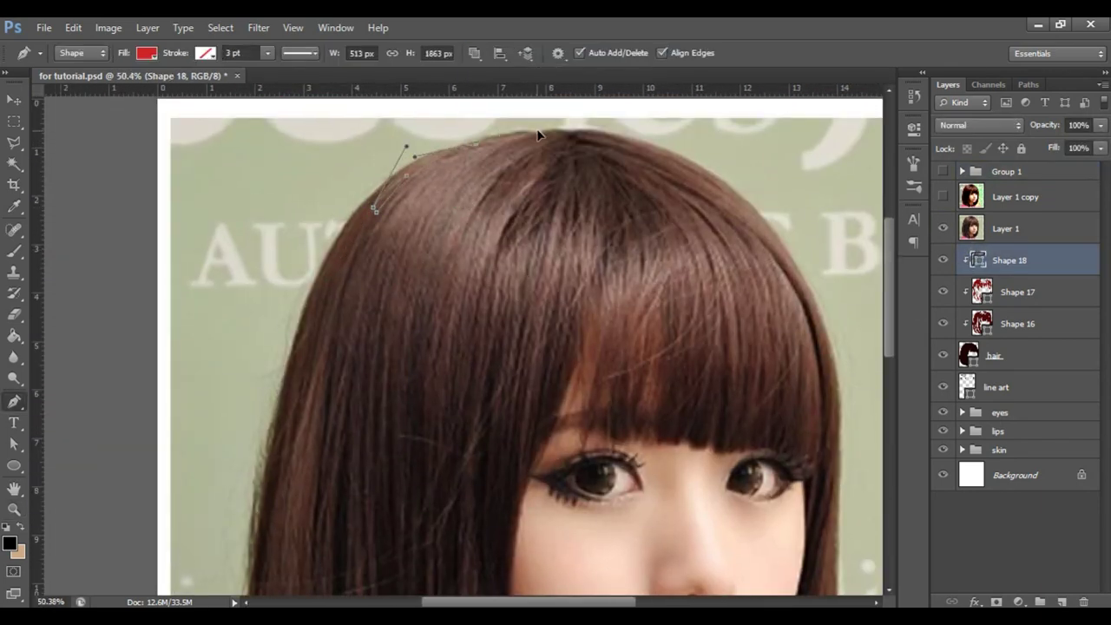
scroll(536, 133, up, 2)
drag(355, 301, 347, 352)
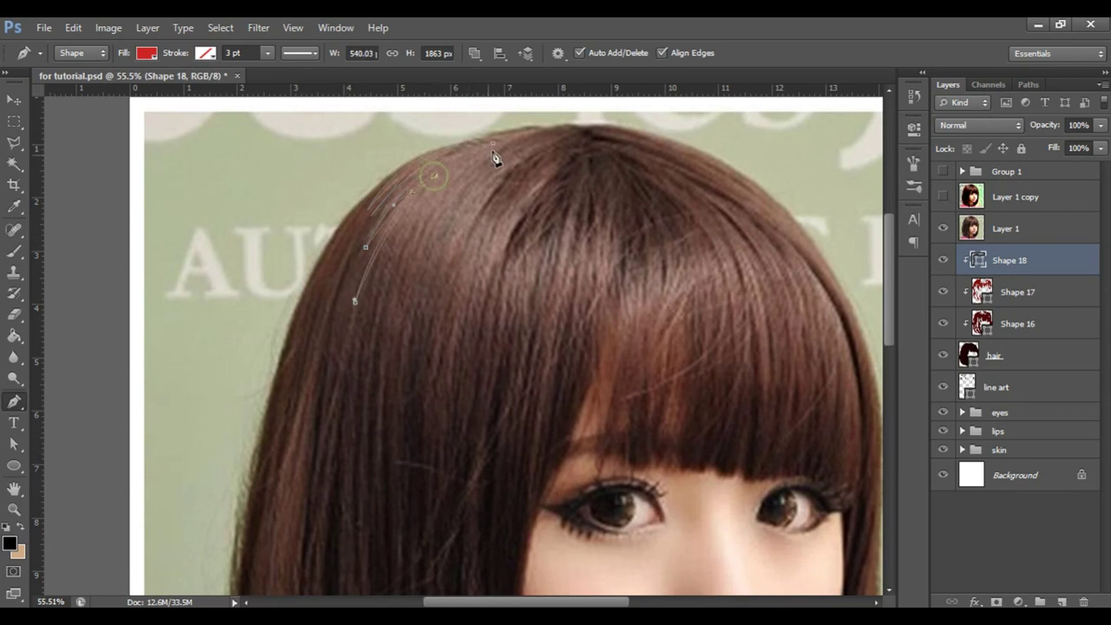
scroll(520, 143, down, 1)
drag(422, 252, 440, 265)
scroll(468, 208, up, 2)
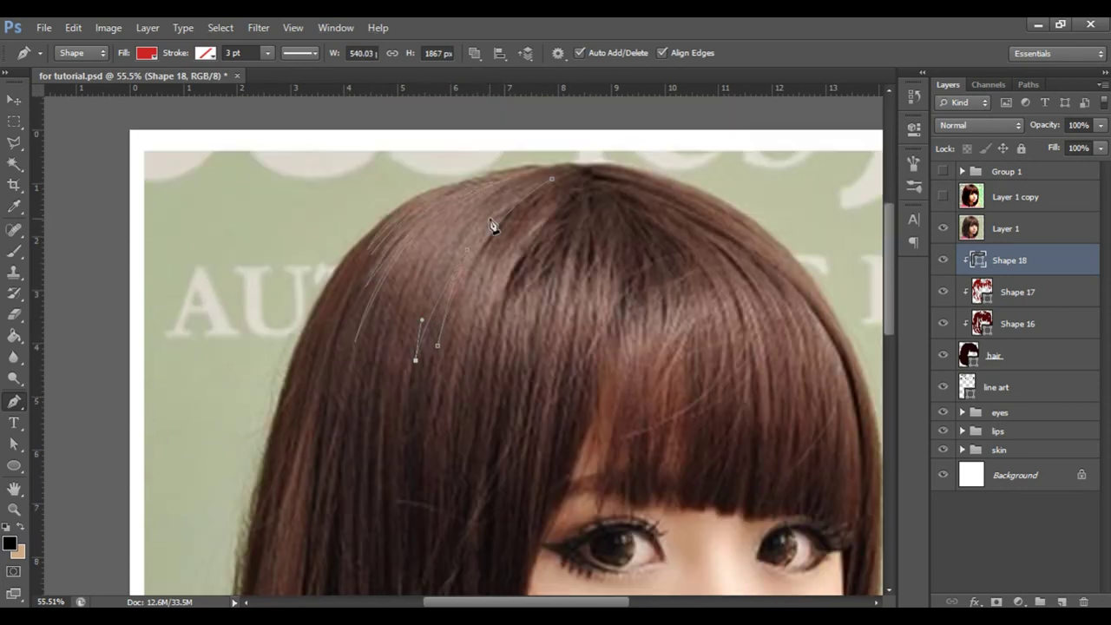
scroll(552, 179, up, 3)
mouse_move(431, 327)
mouse_down()
mouse_move(457, 227)
mouse_move(513, 178)
mouse_up()
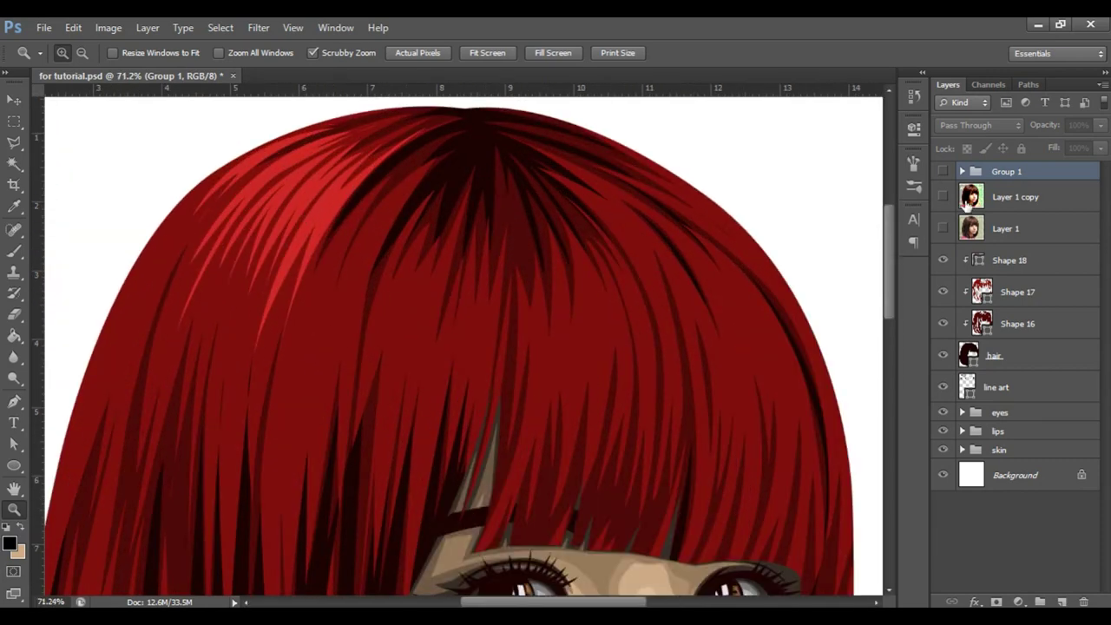
scroll(351, 270, up, 1)
Add another thin highlight strand near the crown, ending in a pointed top tip.
key(p)
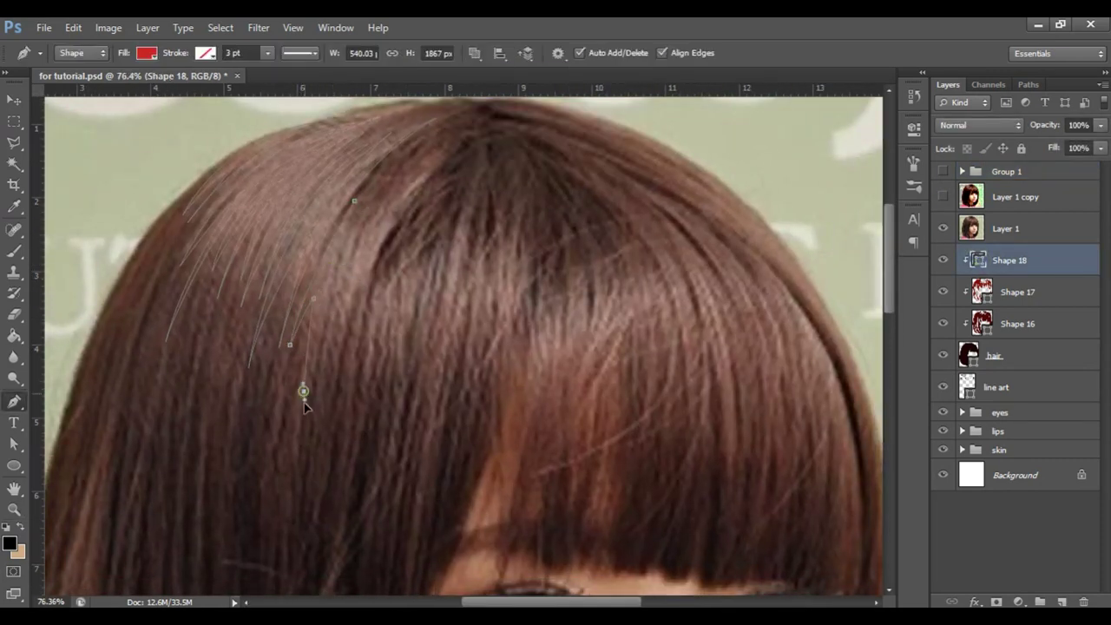
drag(333, 359, 352, 378)
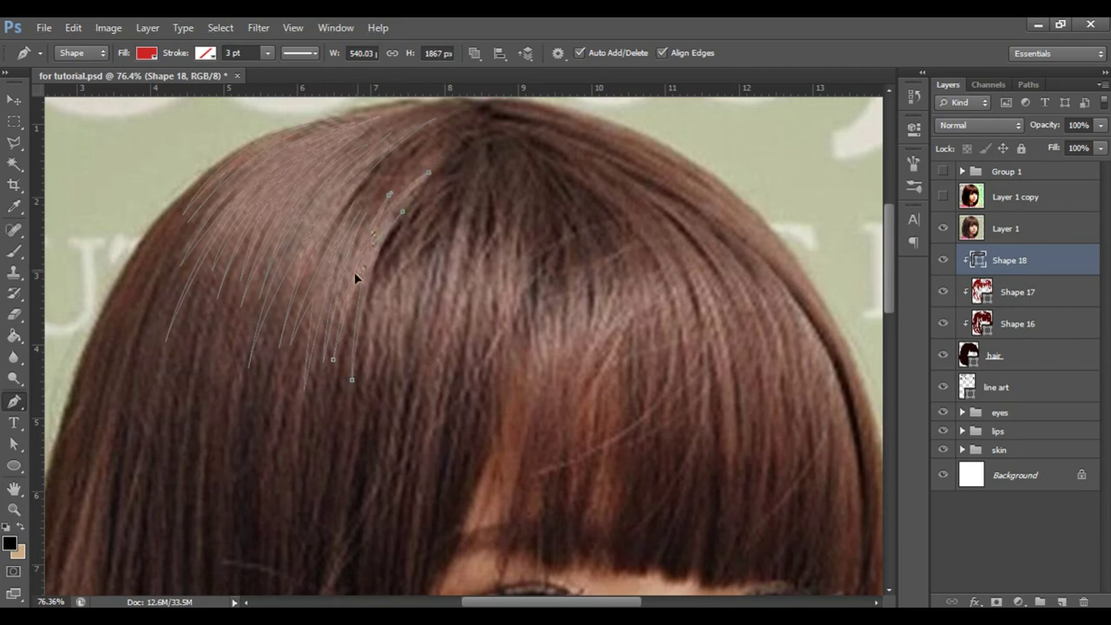
key(Return)
scroll(373, 295, down, 3)
click(392, 201)
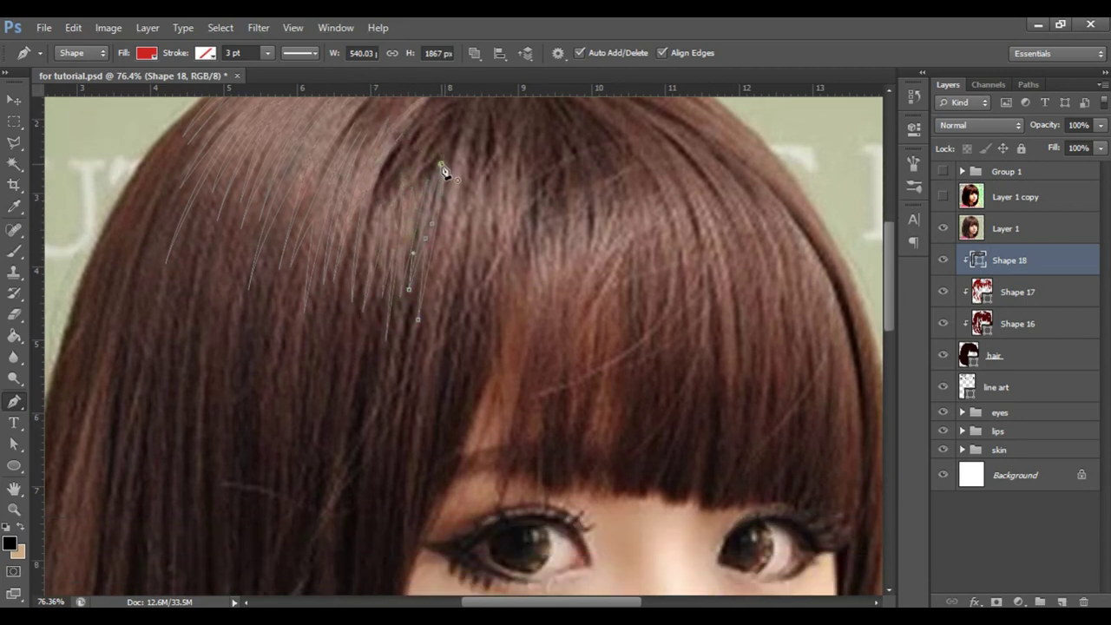
scroll(459, 260, up, 2)
drag(460, 378, 454, 392)
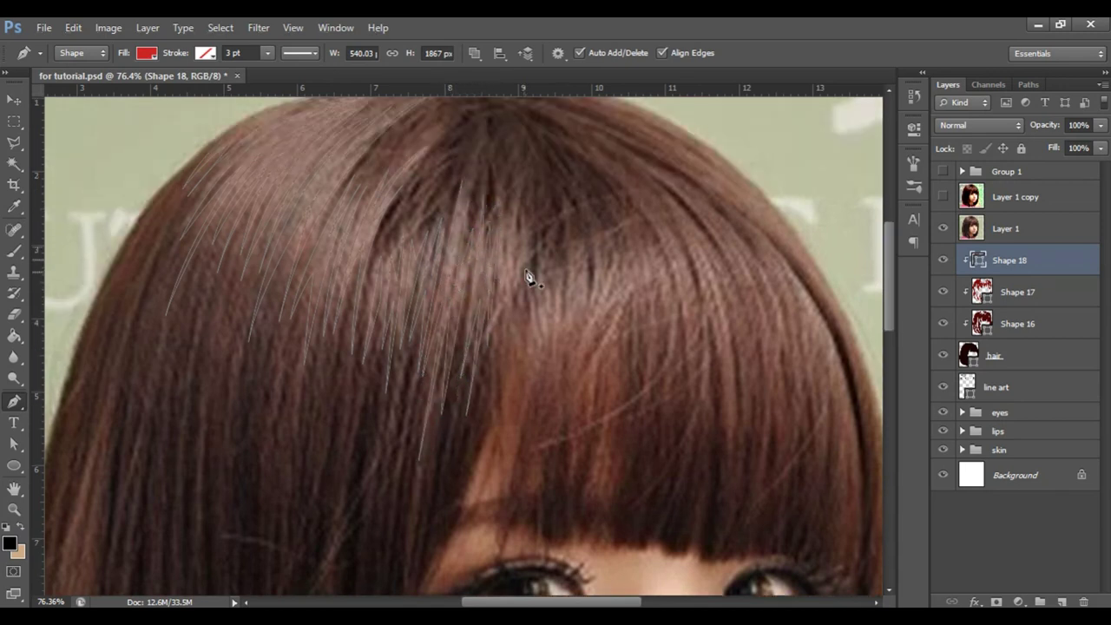
scroll(512, 278, down, 1)
click(484, 352)
click(510, 154)
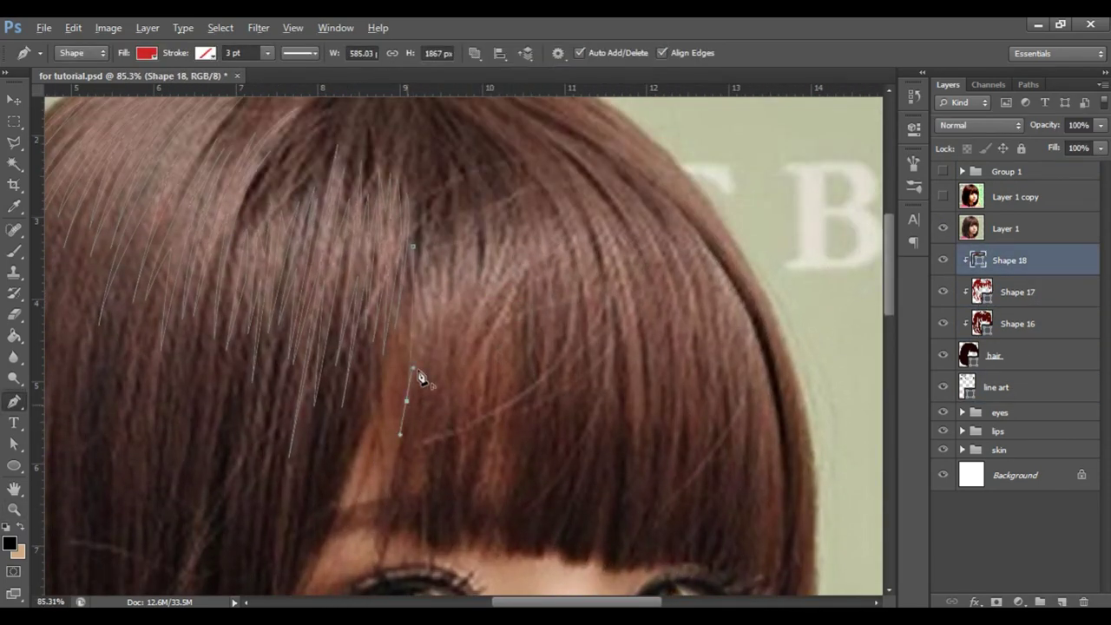
Draw curved highlight strand paths on Shape 18 across the centre of the crown.
mouse_move(419, 377)
mouse_down()
mouse_move(434, 214)
mouse_move(451, 373)
mouse_up()
drag(469, 204, 477, 222)
drag(478, 361, 486, 324)
scroll(631, 287, up, 2)
drag(550, 244, 588, 321)
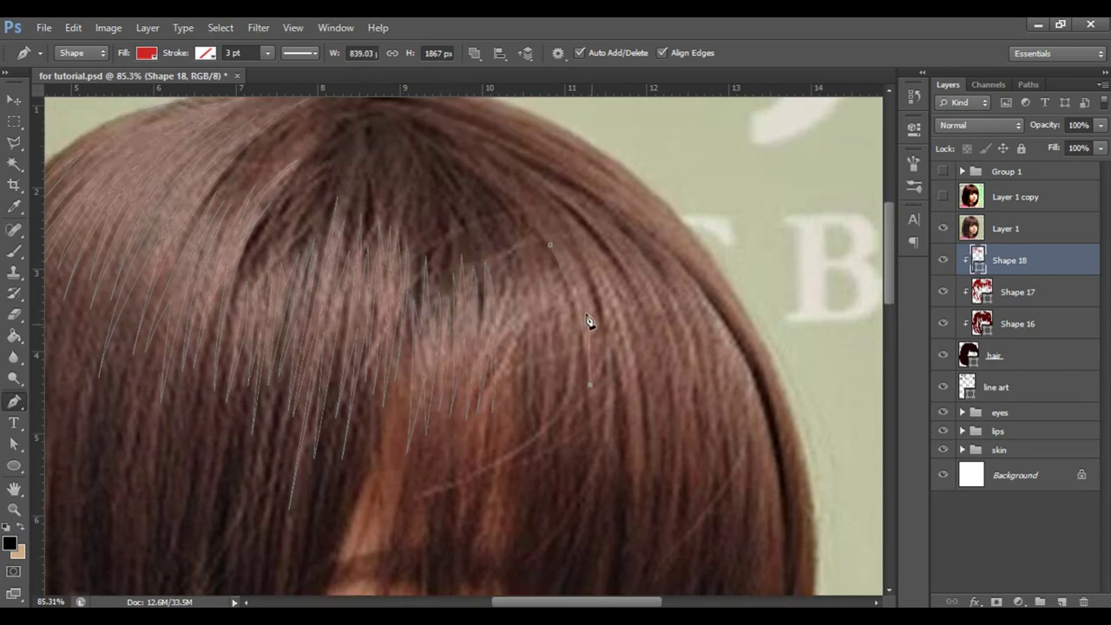
scroll(599, 278, down, 2)
drag(627, 351, 619, 283)
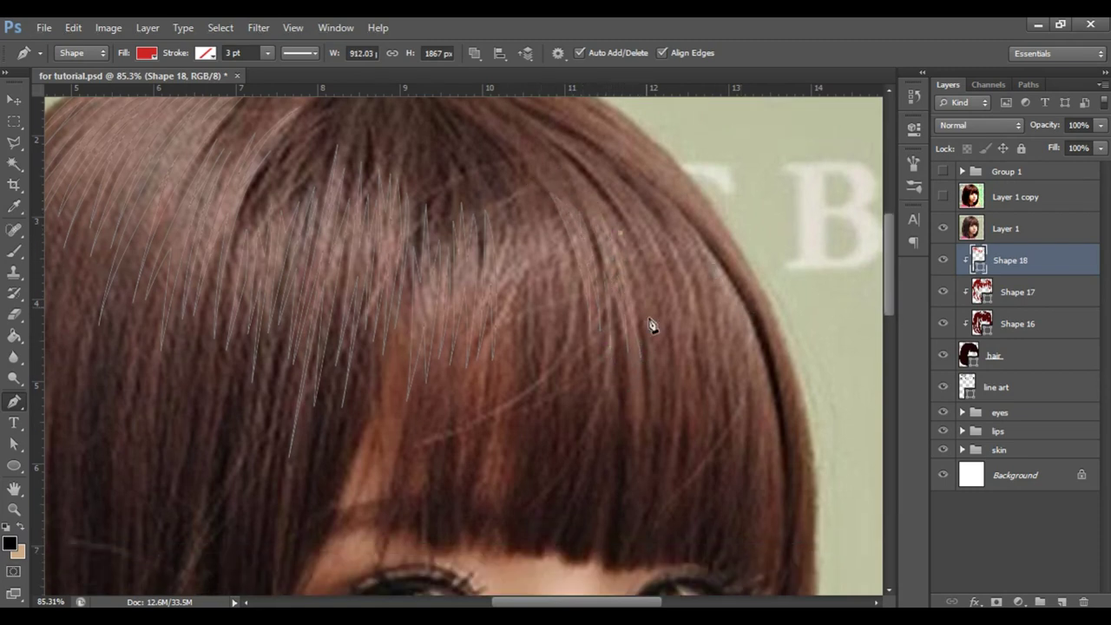
Add more curved thin strands along the right side of the crown toward the hair's edge.
drag(685, 351, 689, 411)
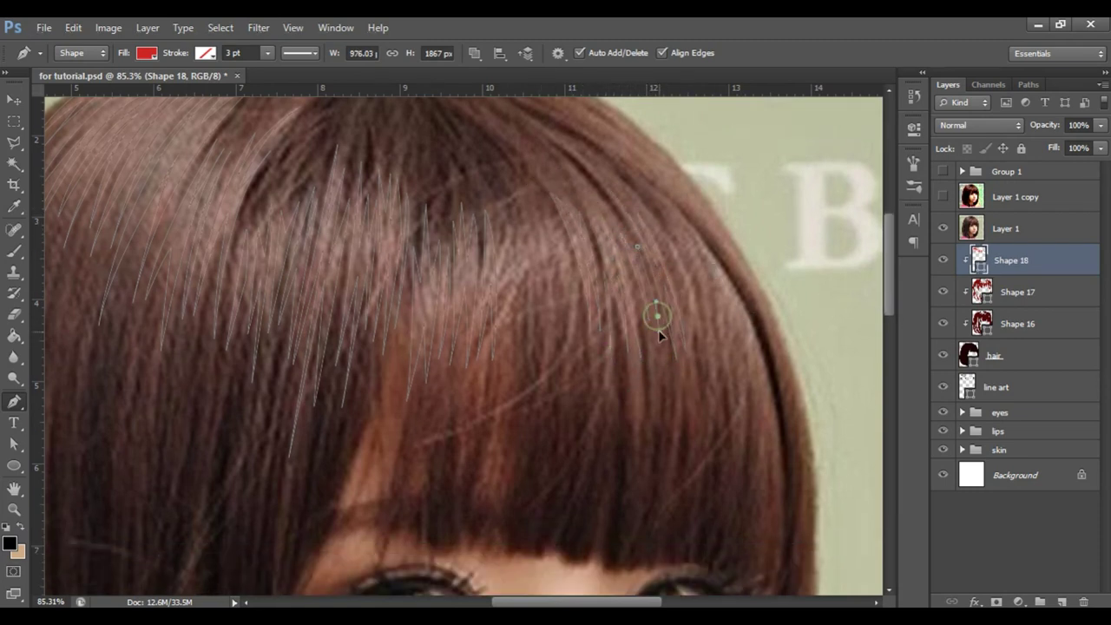
drag(661, 232, 639, 207)
scroll(737, 273, up, 2)
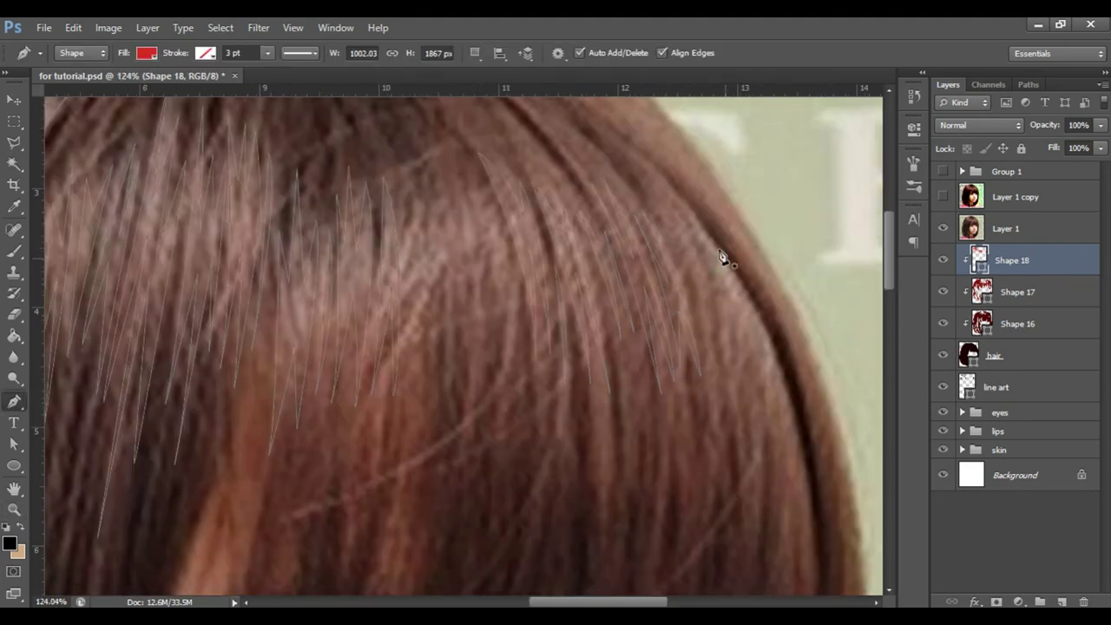
drag(795, 431, 807, 454)
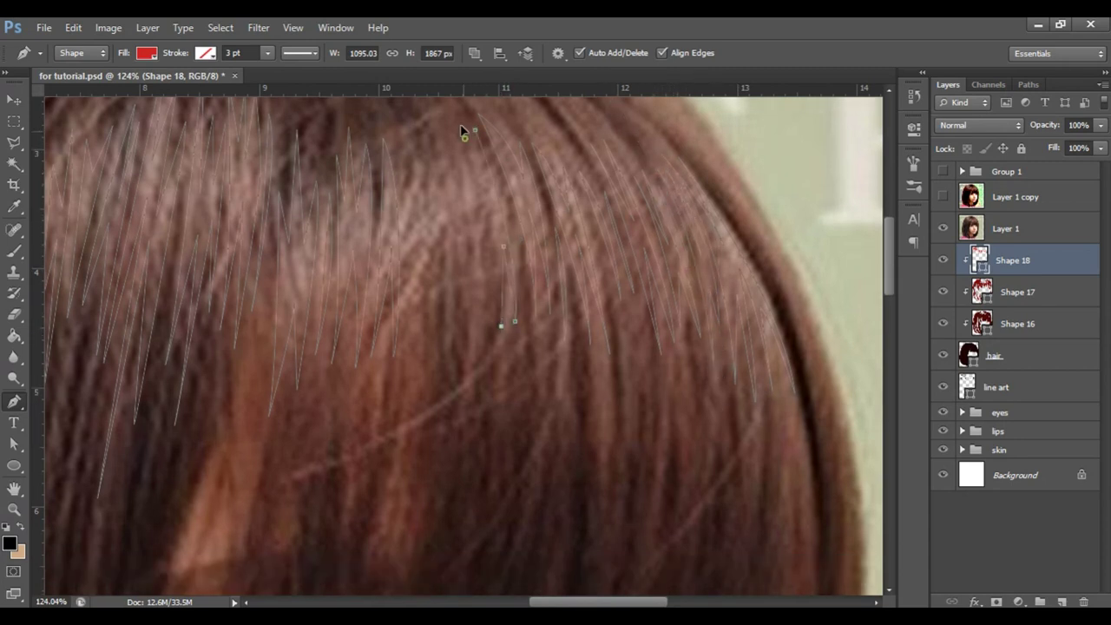
scroll(465, 132, up, 3)
drag(450, 256, 434, 200)
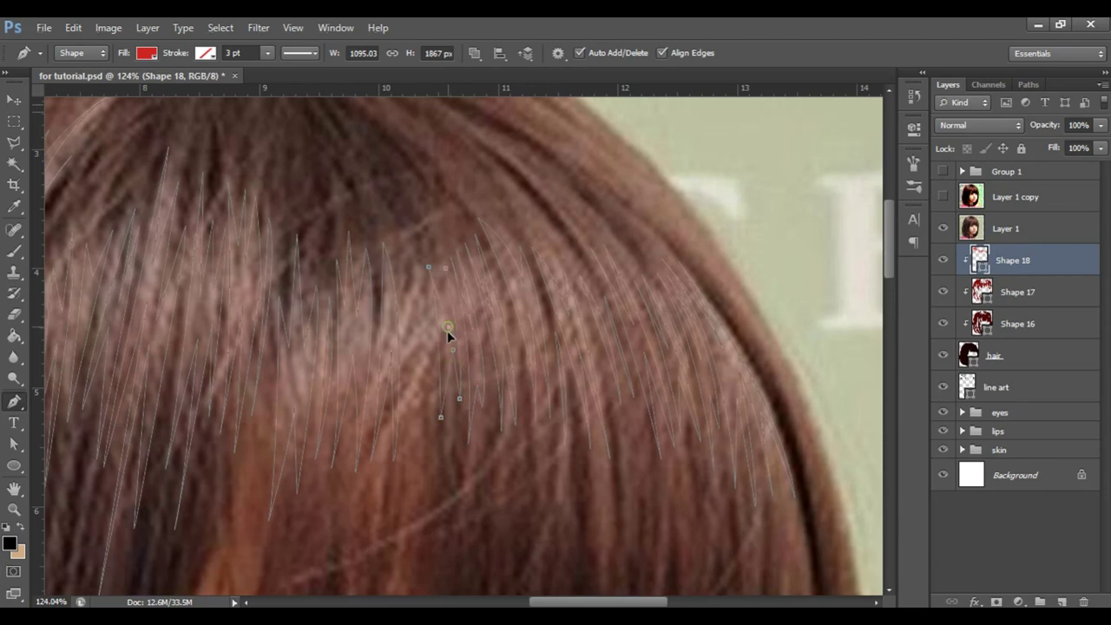
click(398, 217)
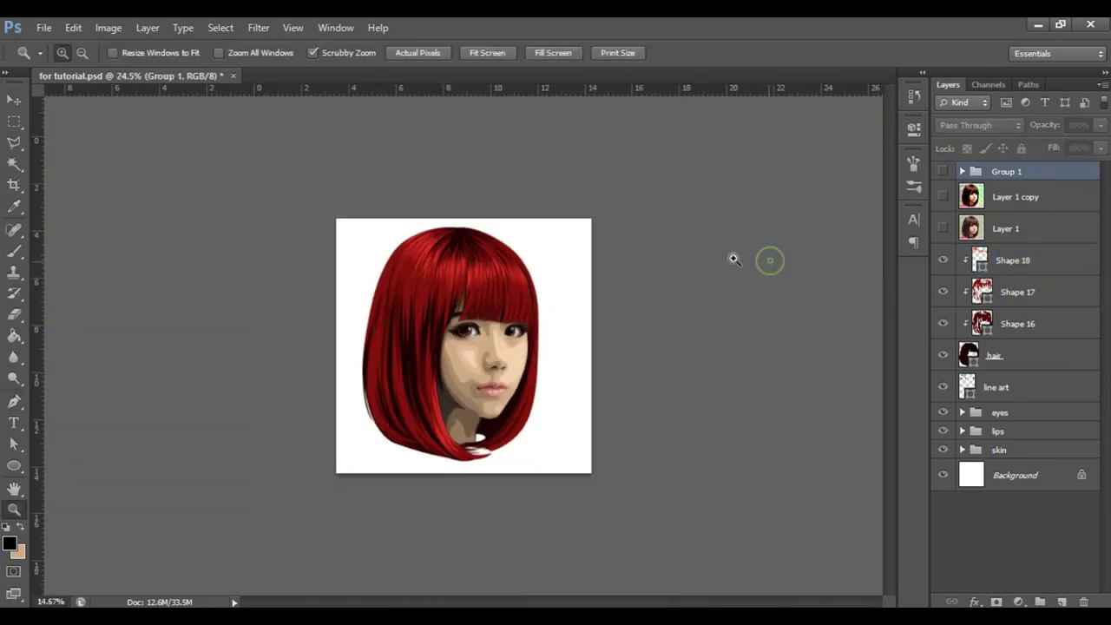
Group Shape 18, Shape 17, Shape 16 and hair into a group named 'hair', then expand it.
scroll(460, 401, up, 1)
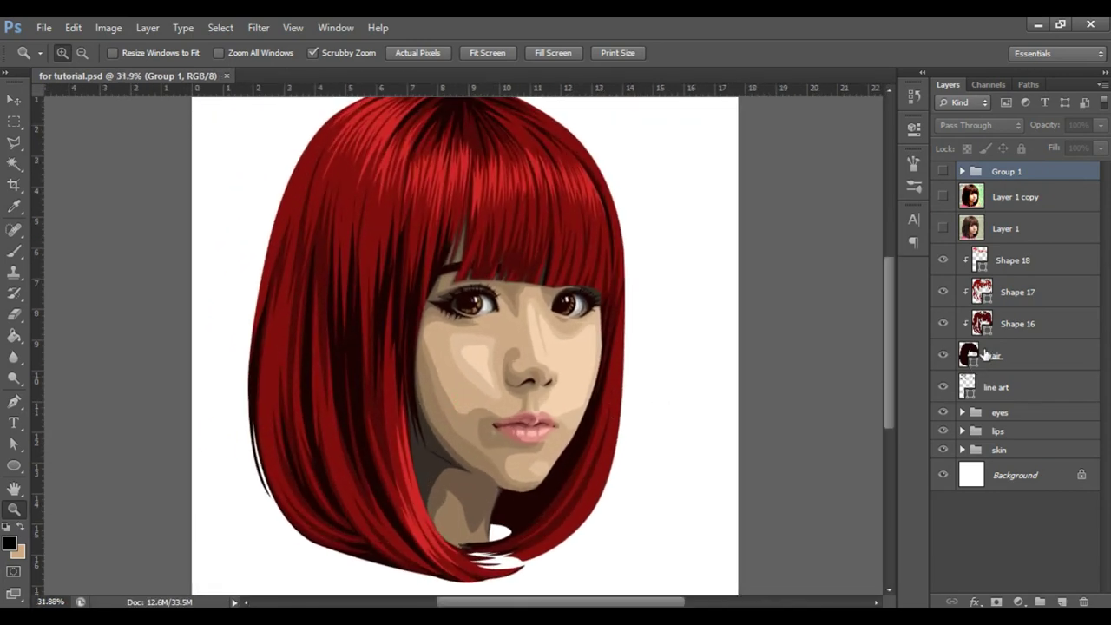
click(1069, 266)
click(1068, 174)
scroll(744, 299, down, 1)
click(1041, 260)
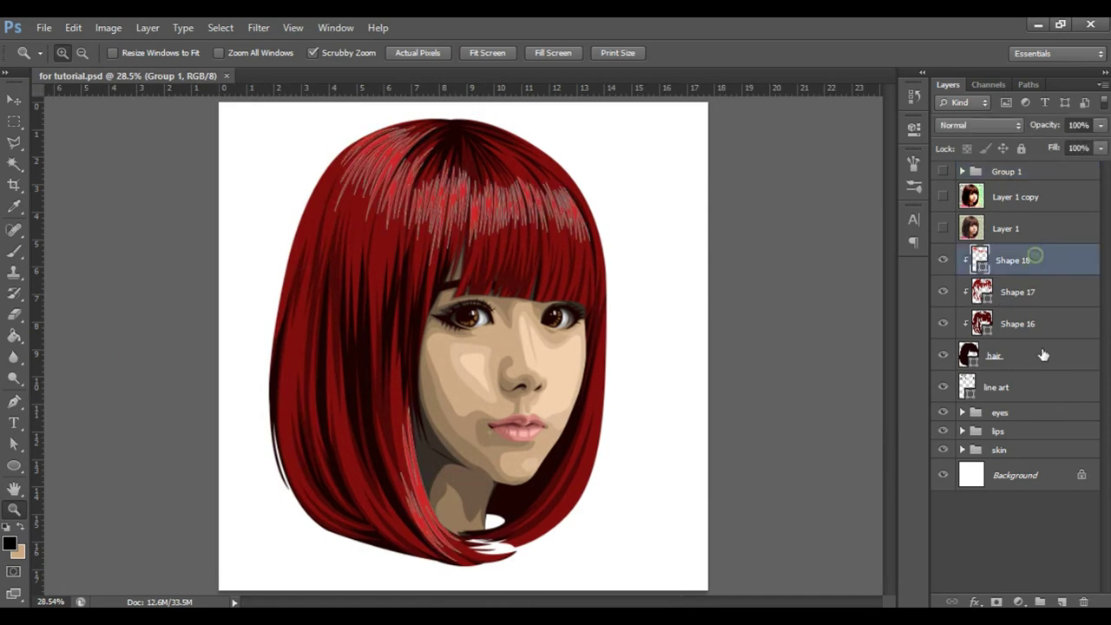
shift+click(1051, 365)
key(ctrl+g)
text(hair)
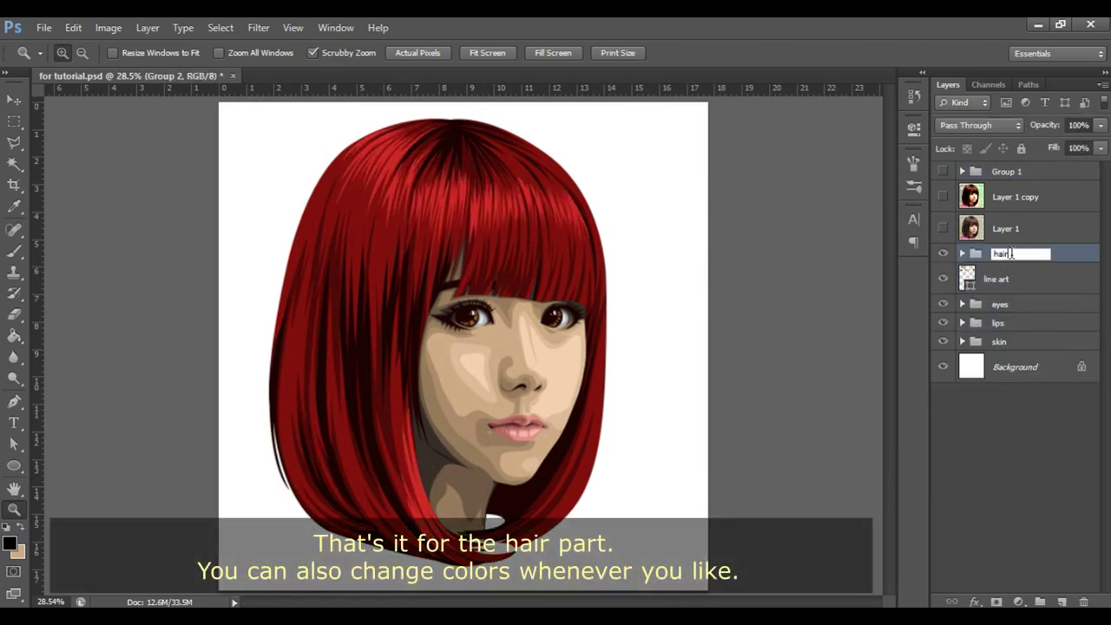
key(Return)
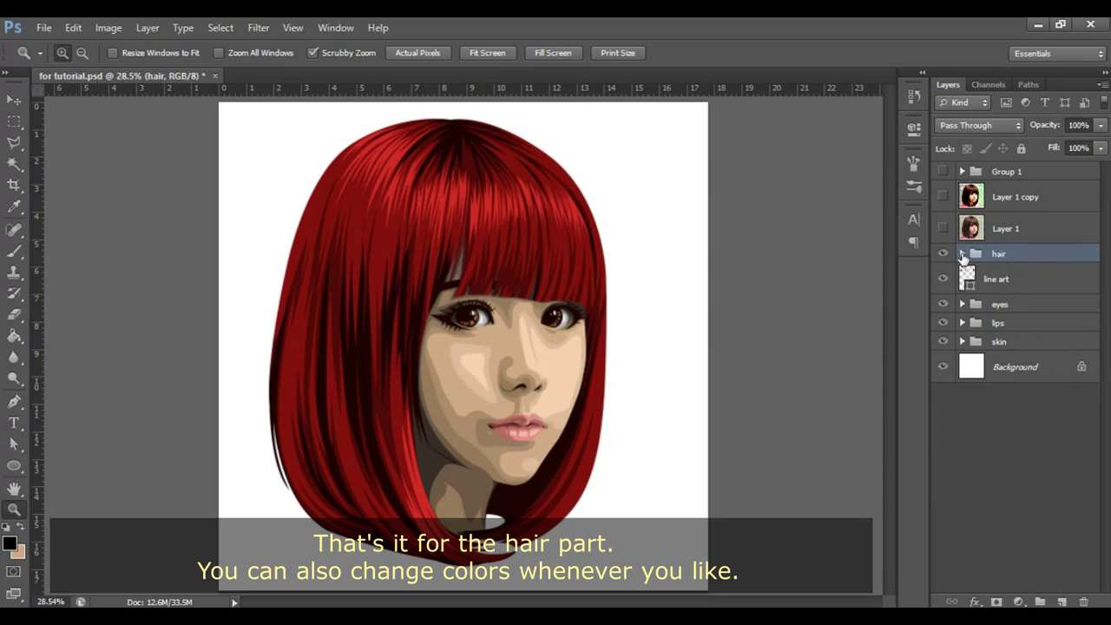
click(962, 253)
ctrl+click(994, 342)
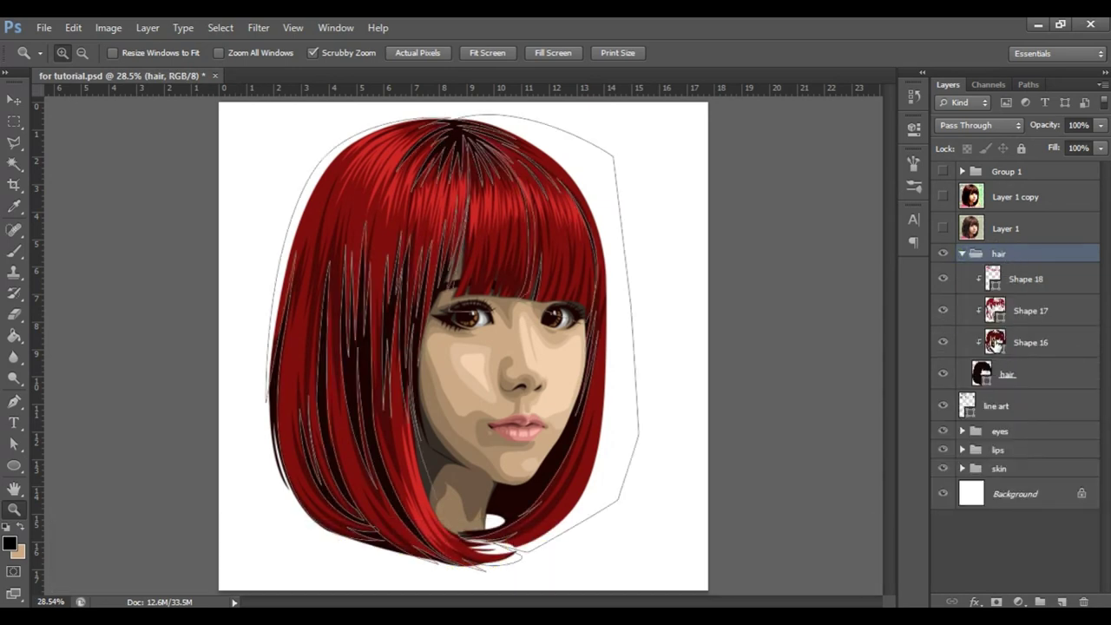
double_click(993, 342)
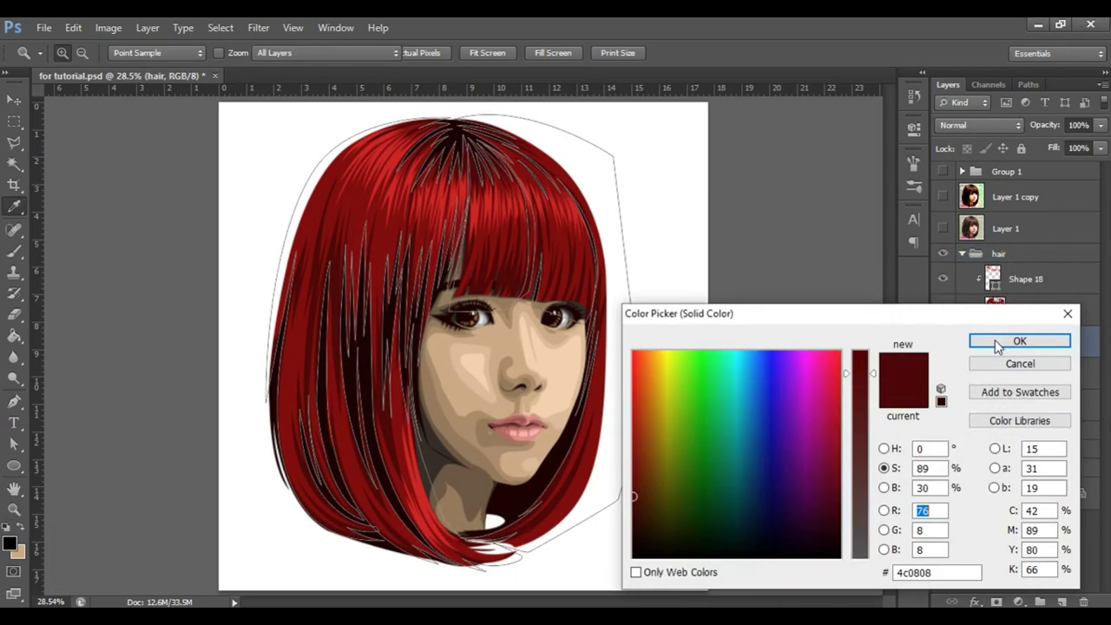
click(883, 488)
click(884, 449)
click(820, 541)
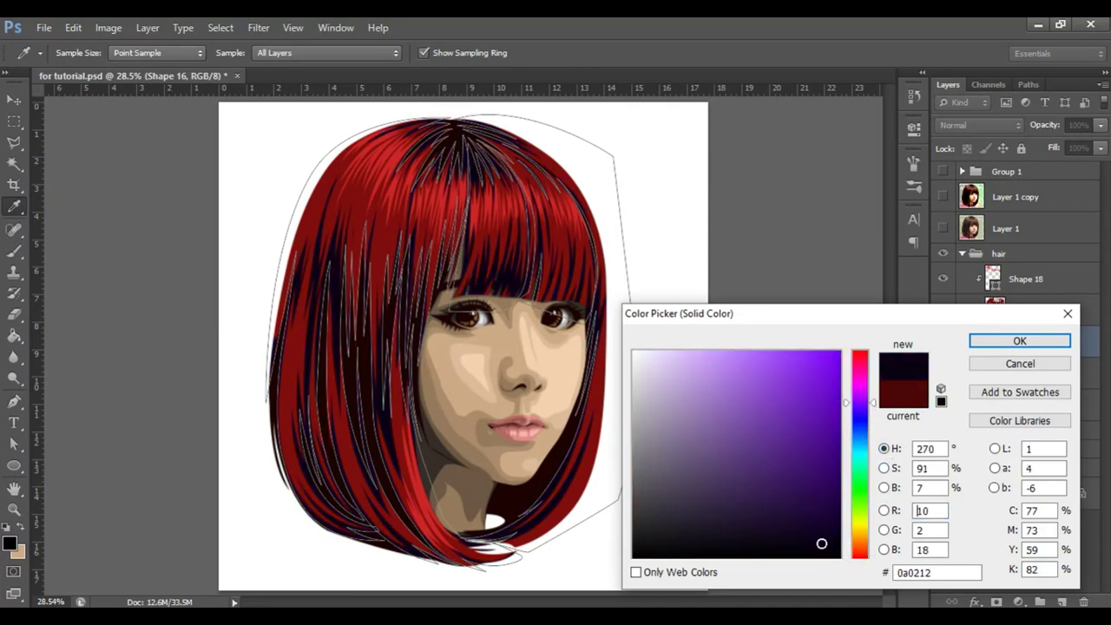
click(801, 540)
key(Return)
key(z)
click(1030, 310)
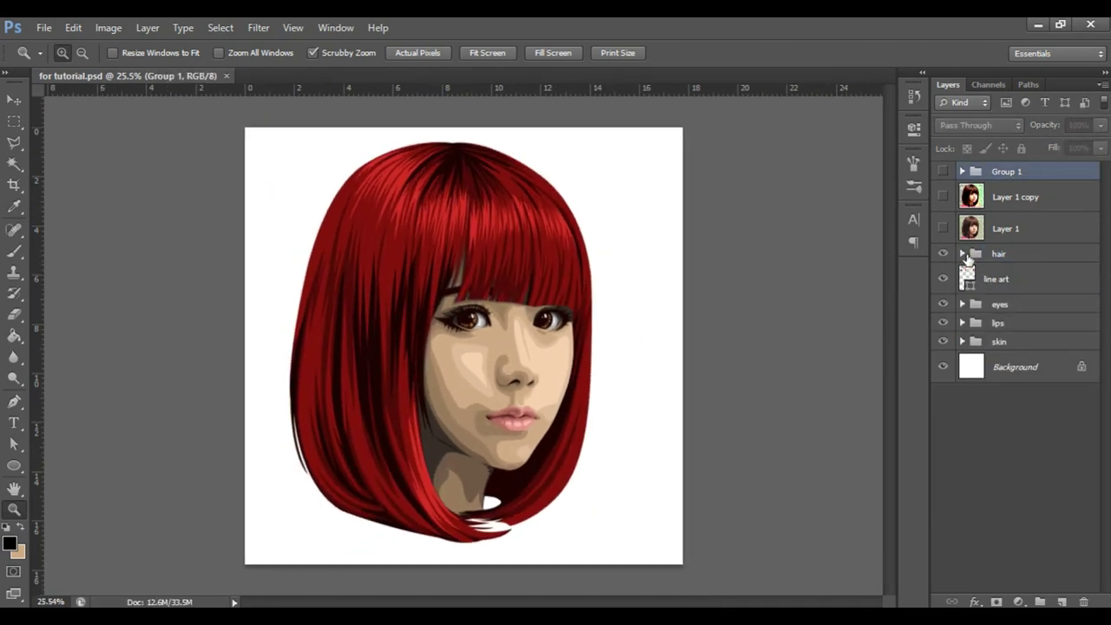
double_click(992, 277)
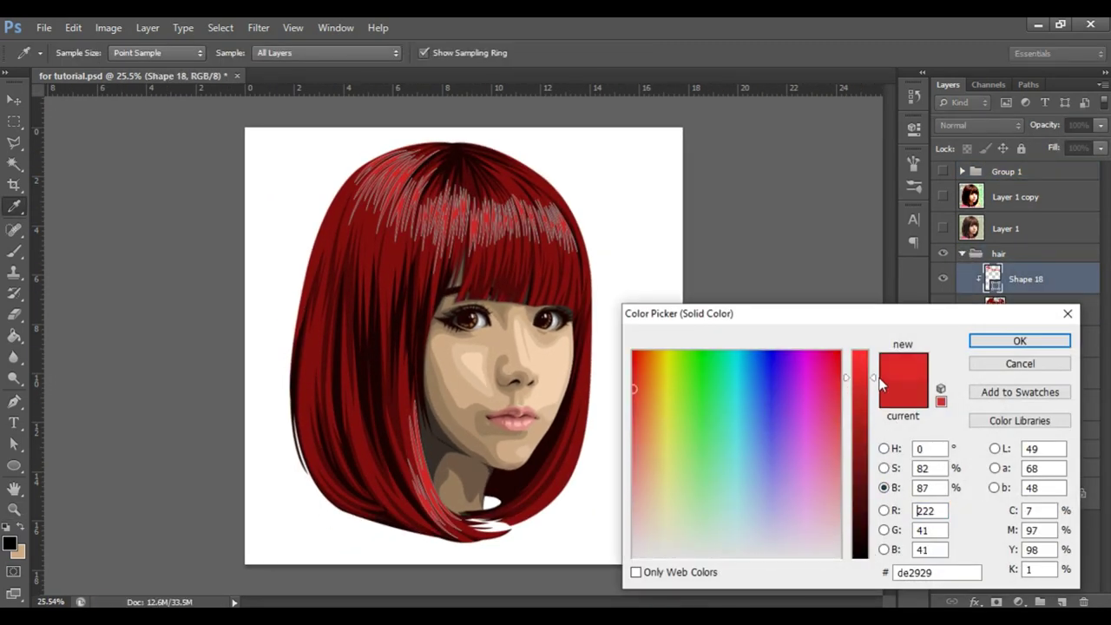
click(1001, 340)
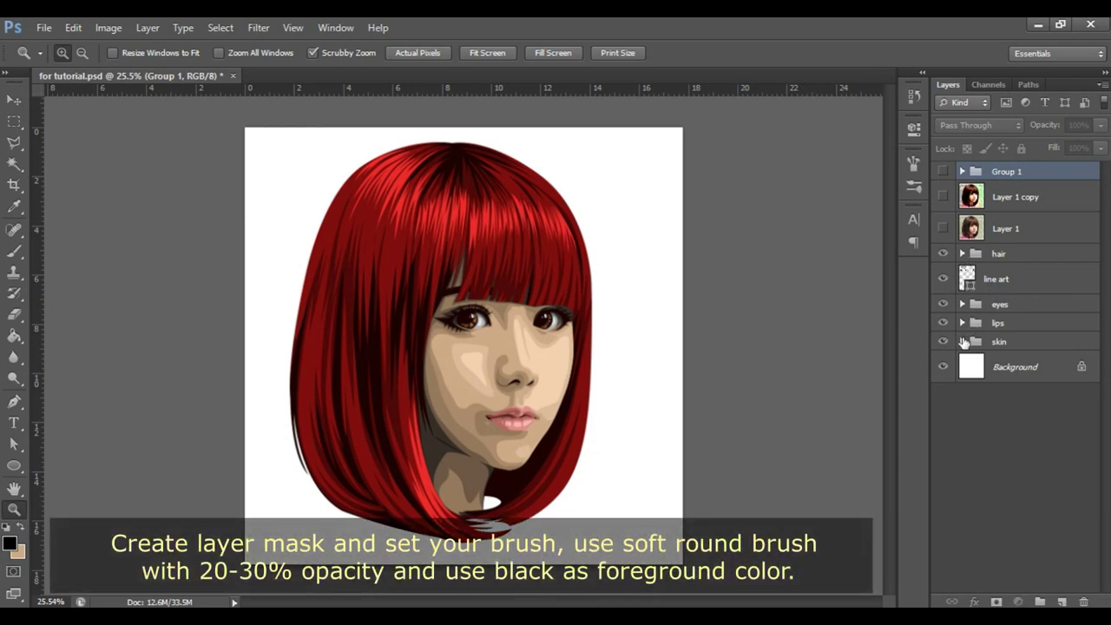
Expand the skin group, zoom in on the face, and select the Shape 3 copy layer.
click(961, 341)
scroll(1062, 370, down, 1)
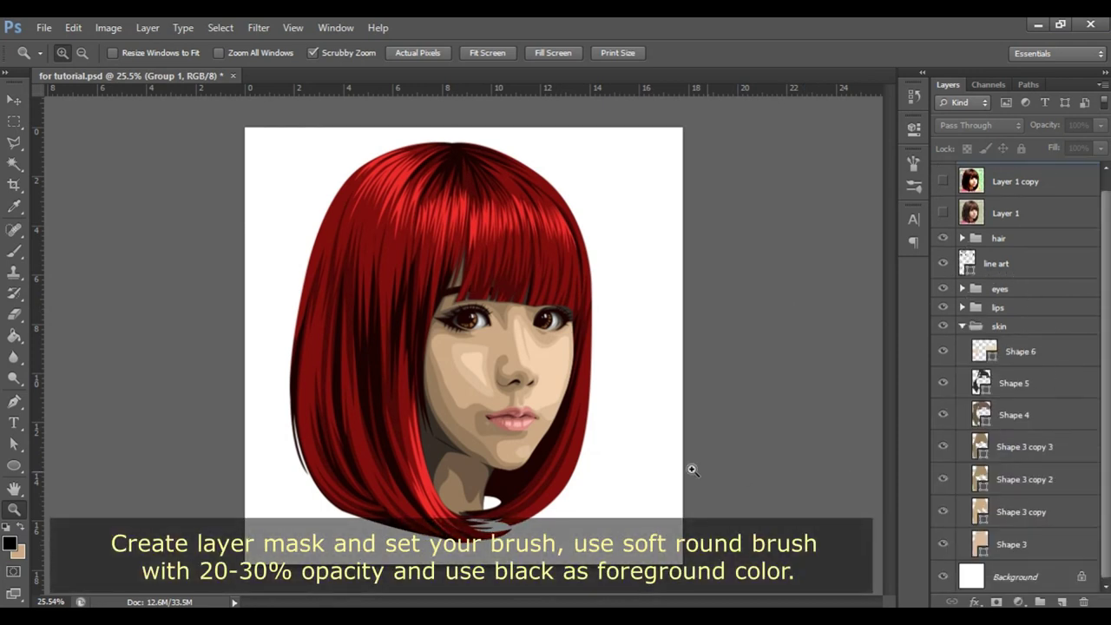
drag(544, 434, 591, 407)
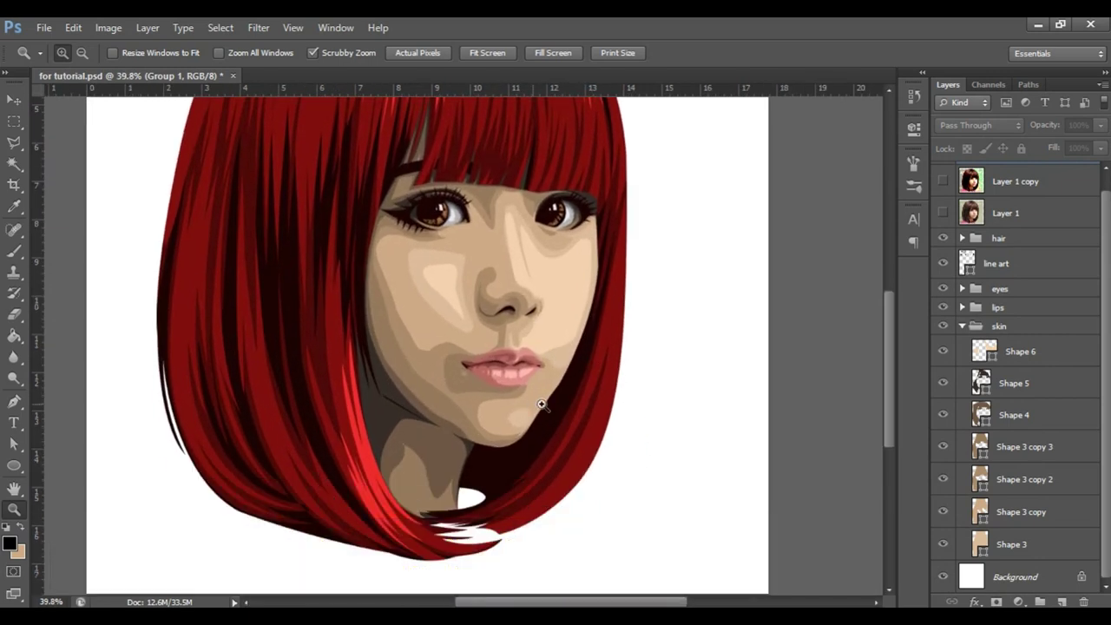
drag(546, 402, 550, 408)
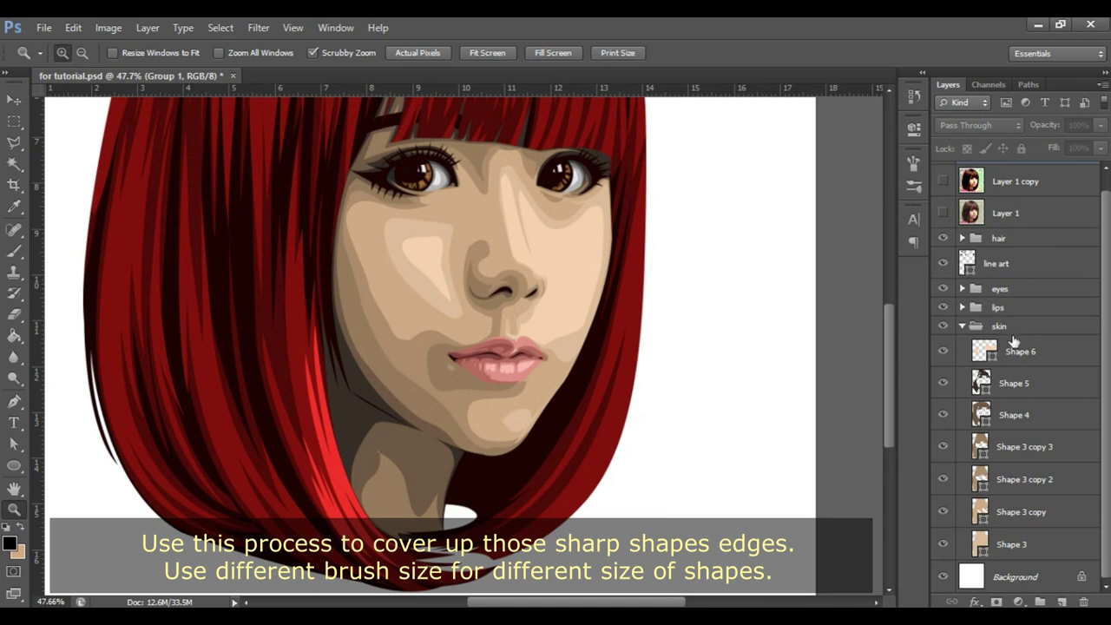
click(981, 514)
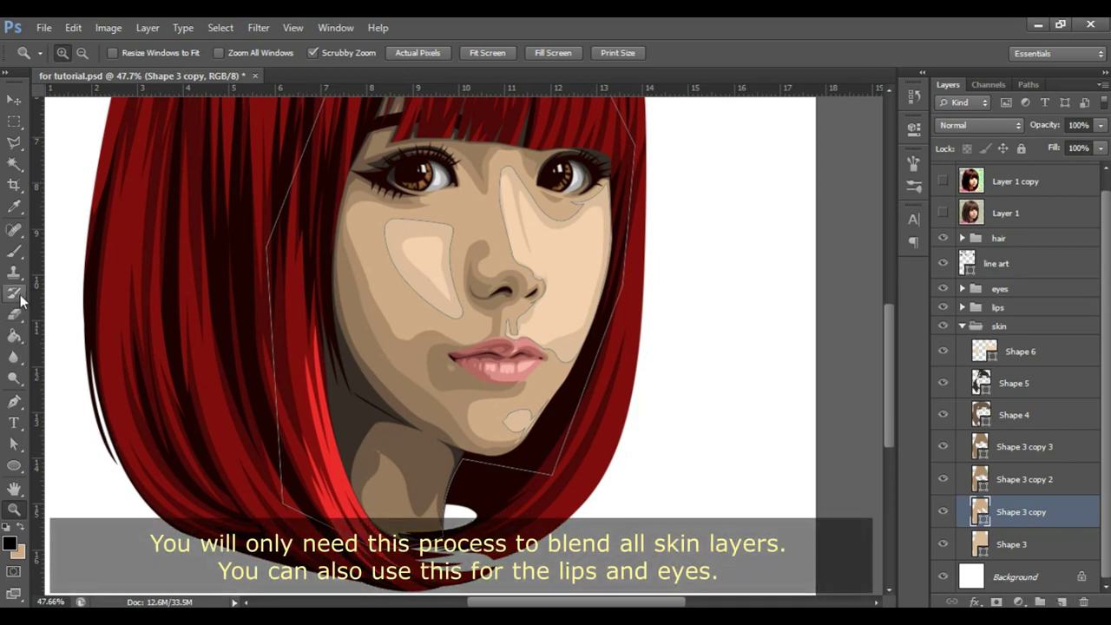
Set a soft round brush to 30% opacity and give Shape 3 copy a layer mask.
click(14, 250)
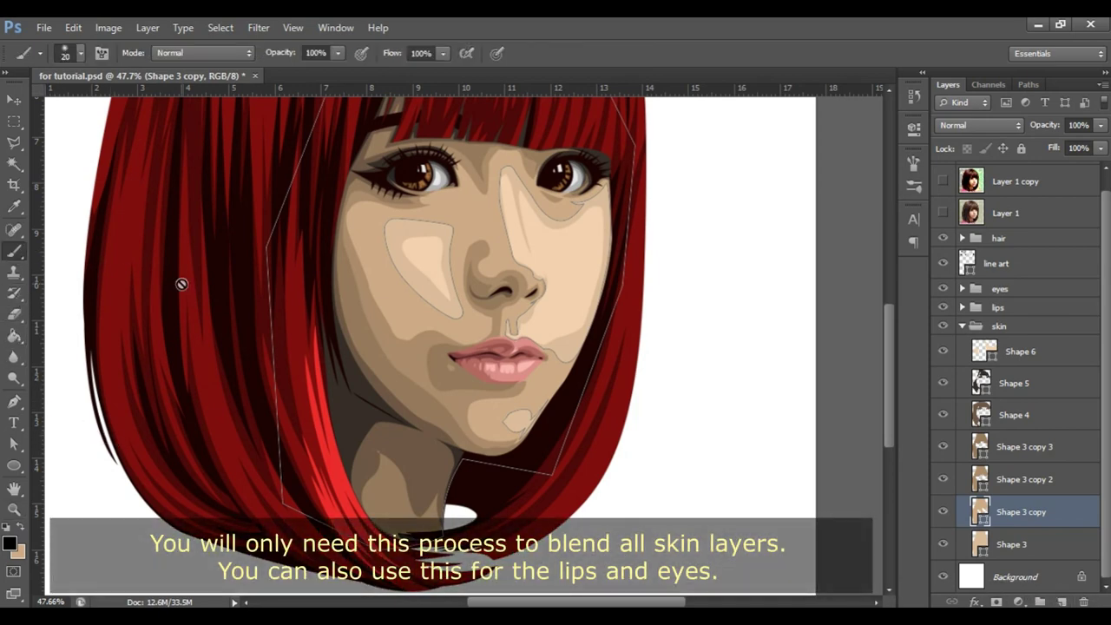
click(81, 56)
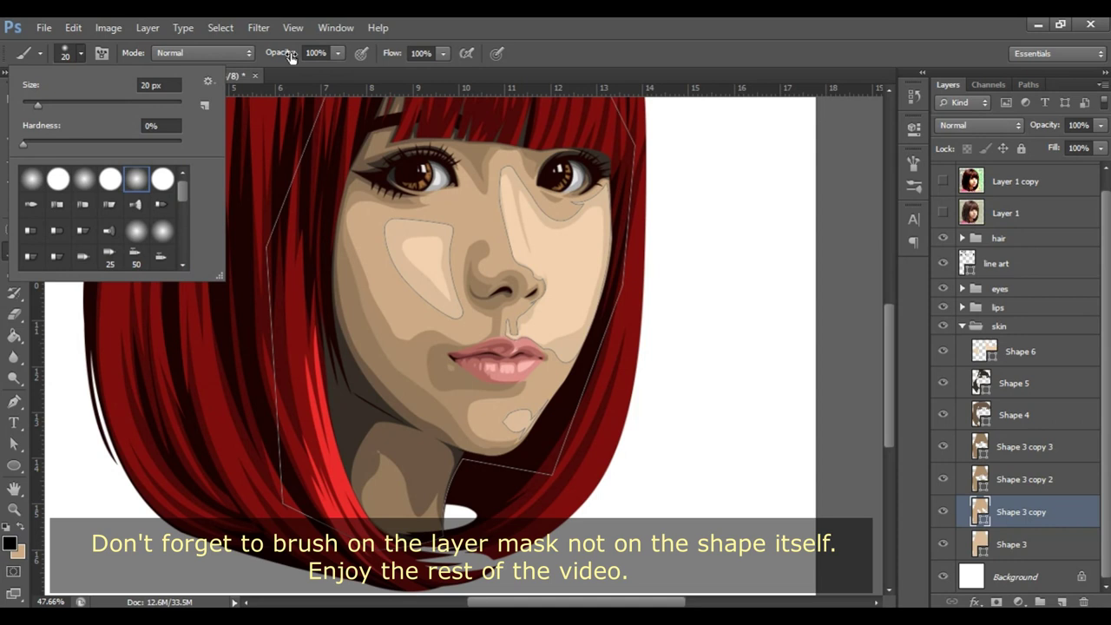
click(316, 53)
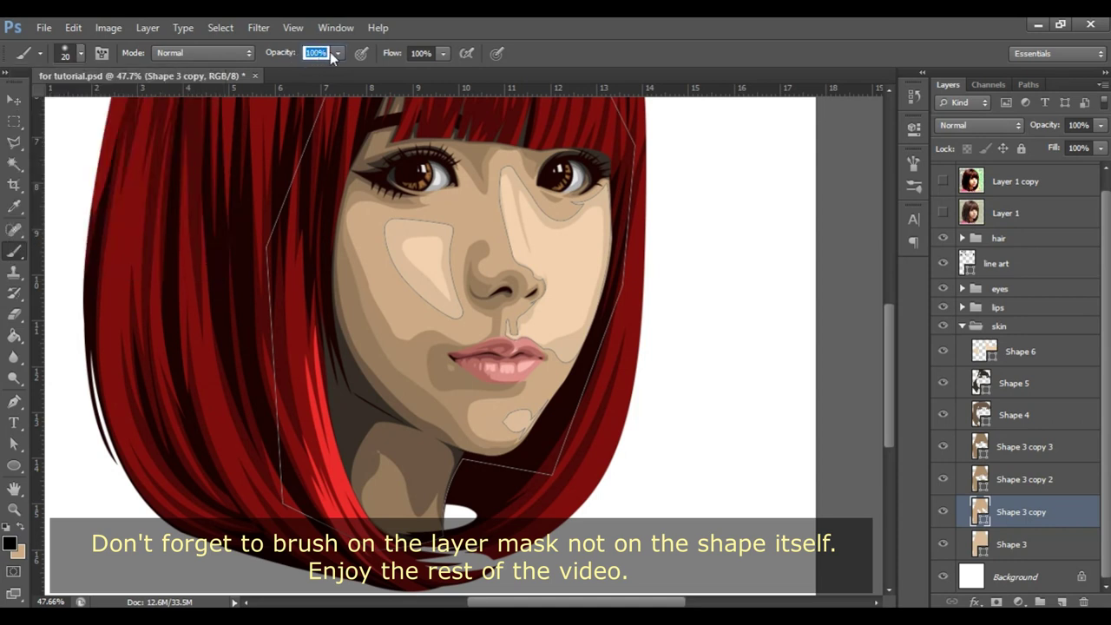
text(30)
key(Return)
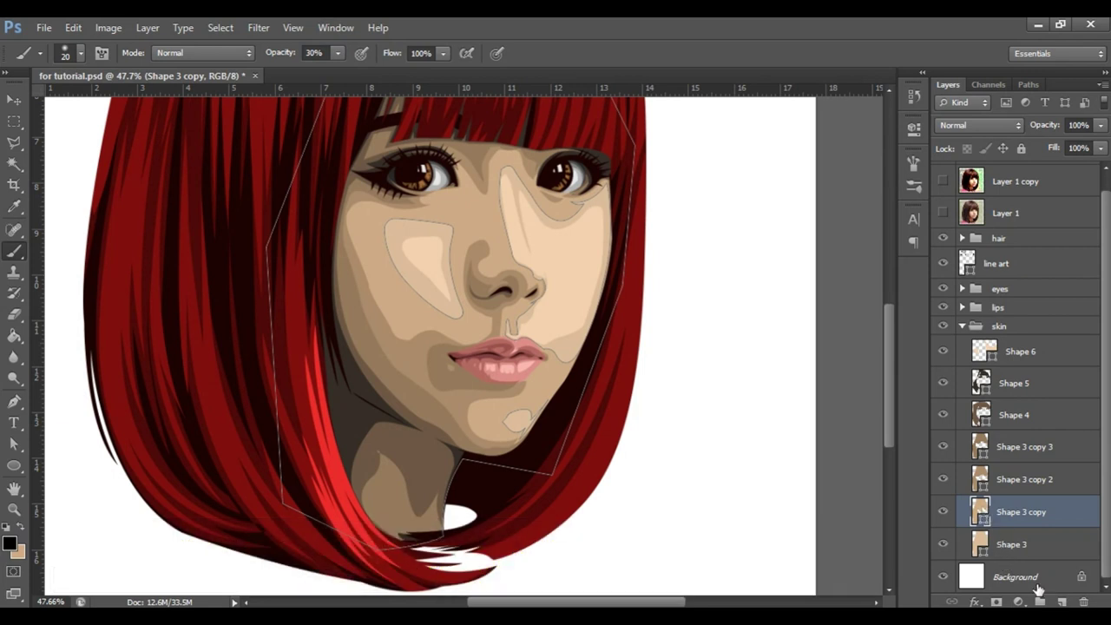
click(1062, 600)
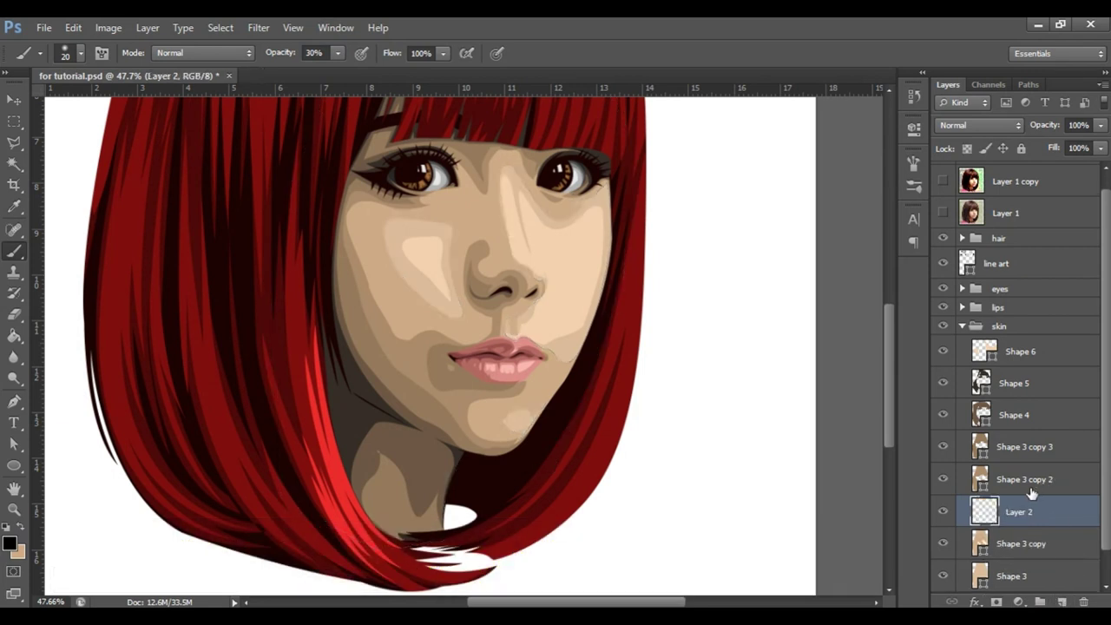
key(ctrl+z)
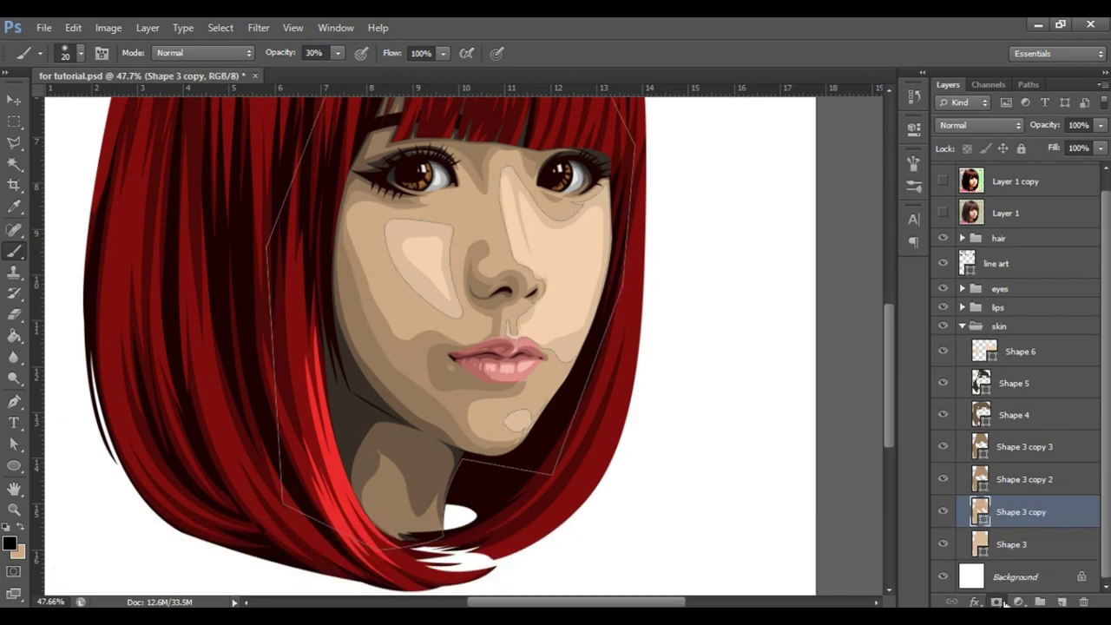
click(996, 601)
Zoom in on the nose and cheek, set a 30 px brush, and make black the painting colour.
key(z)
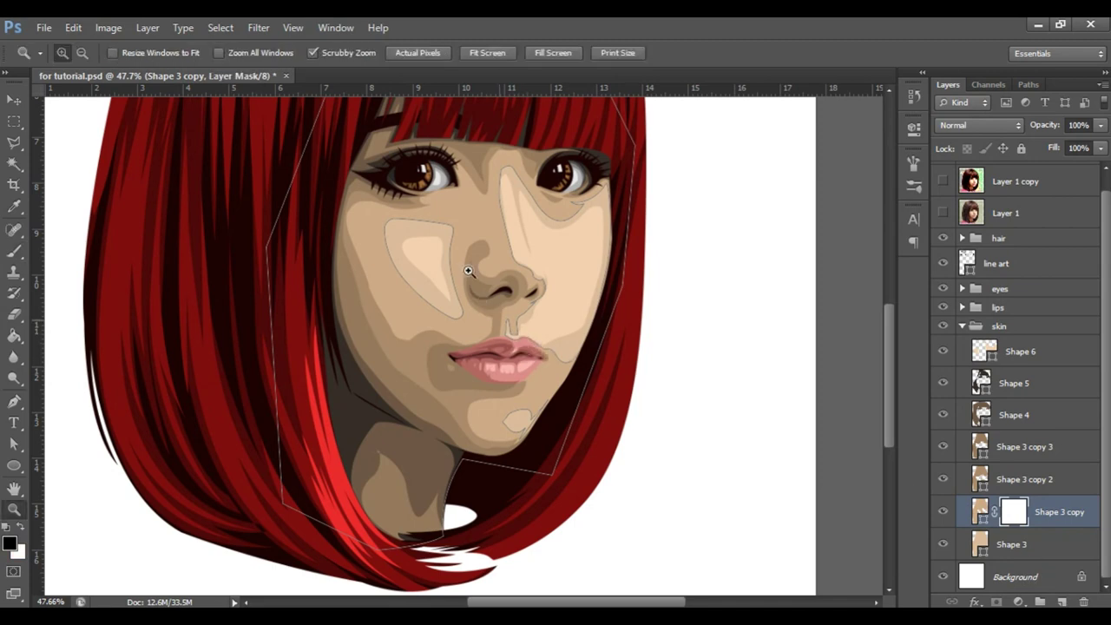
drag(468, 271, 508, 290)
key(b)
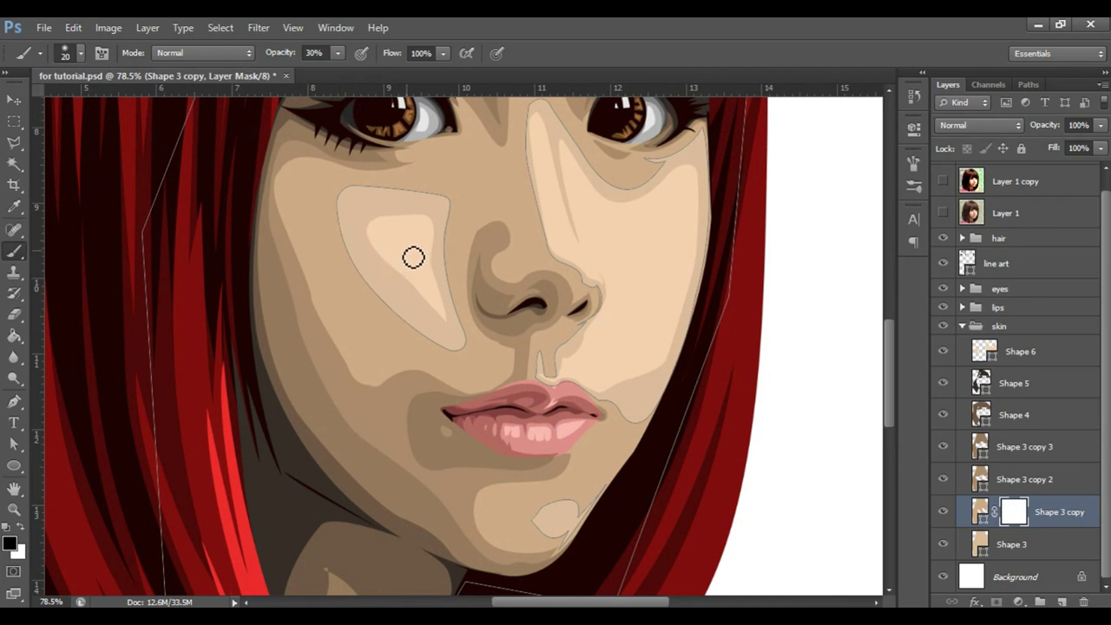
key(bracketright)
click(10, 544)
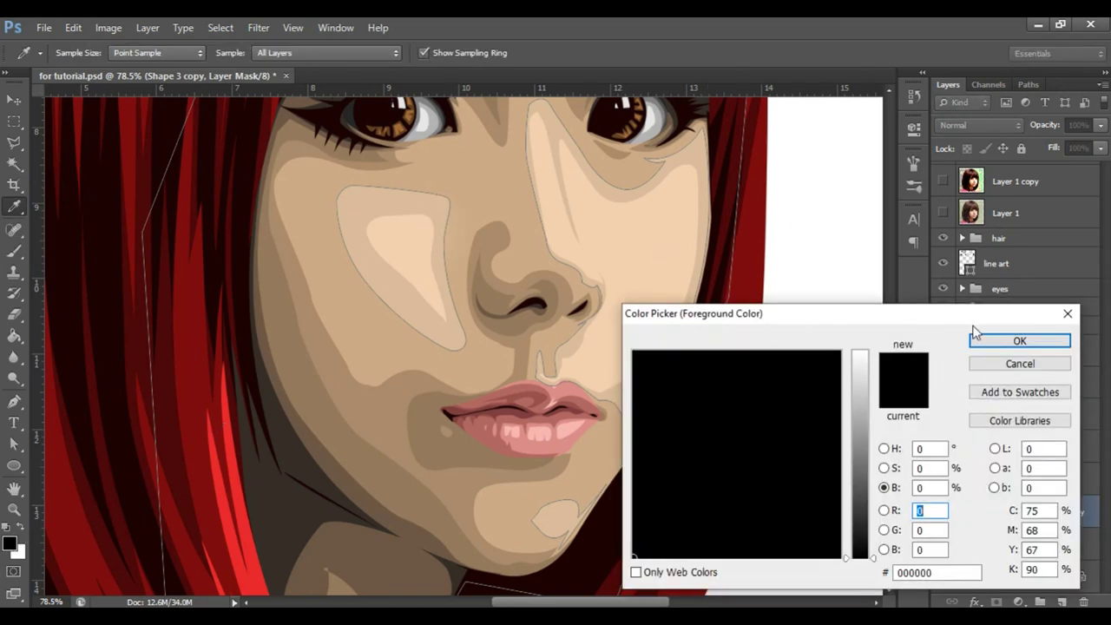
click(984, 341)
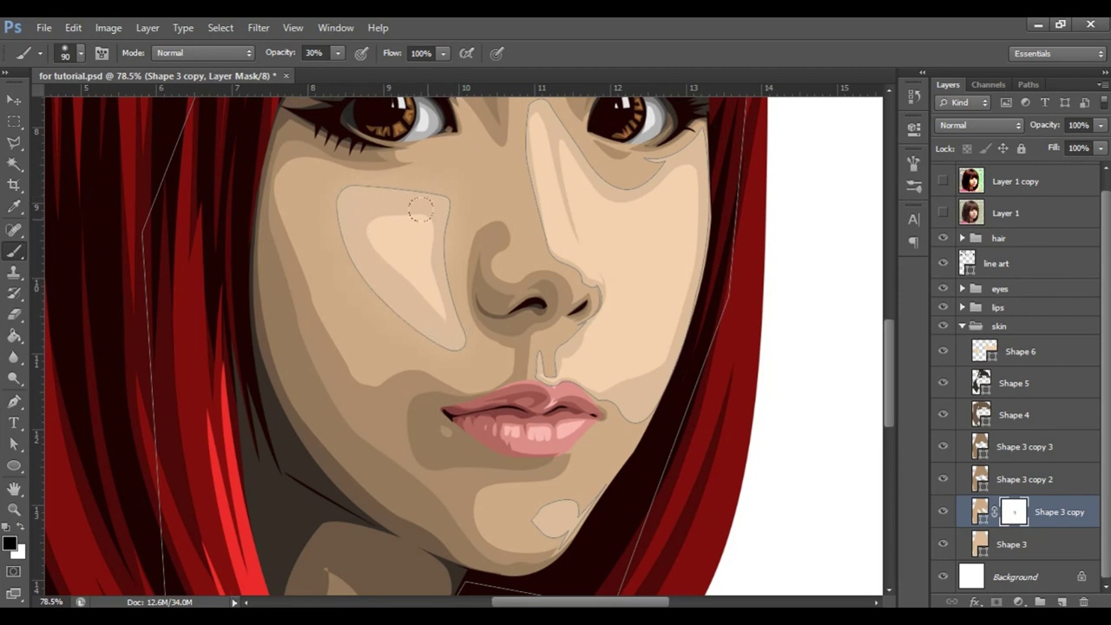
Shrink the brush and zoom back out to see the whole portrait.
key(bracketleft)
key(bracketleft)
key(bracketleft)
key(bracketleft)
scroll(608, 243, up, 3)
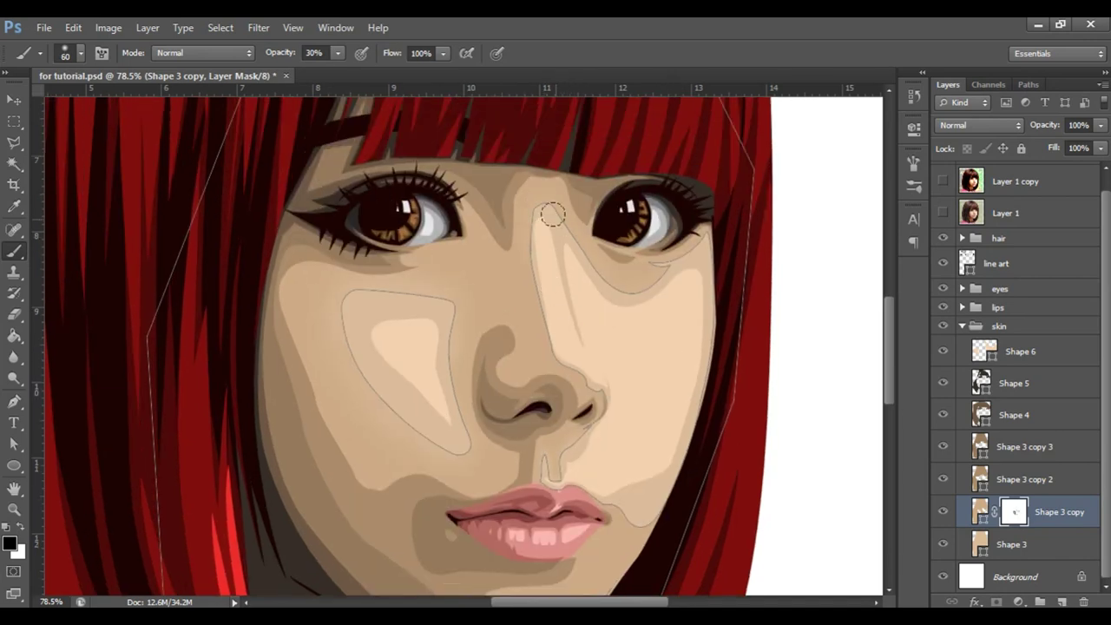
drag(643, 372, 626, 203)
key(bracketleft)
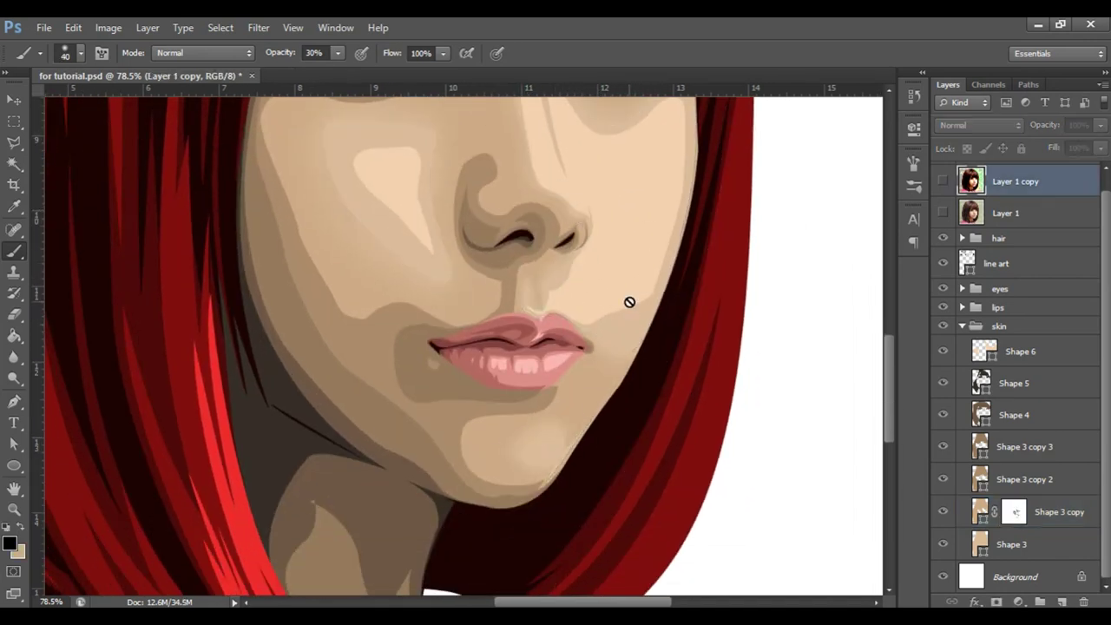
drag(628, 303, 500, 217)
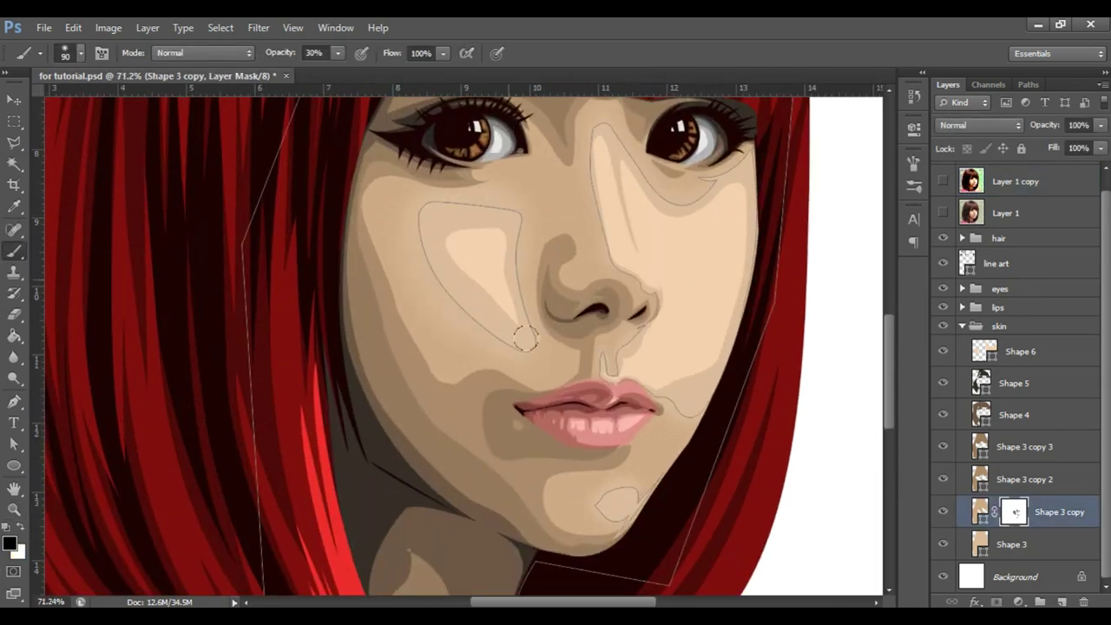
key(z)
drag(617, 265, 624, 373)
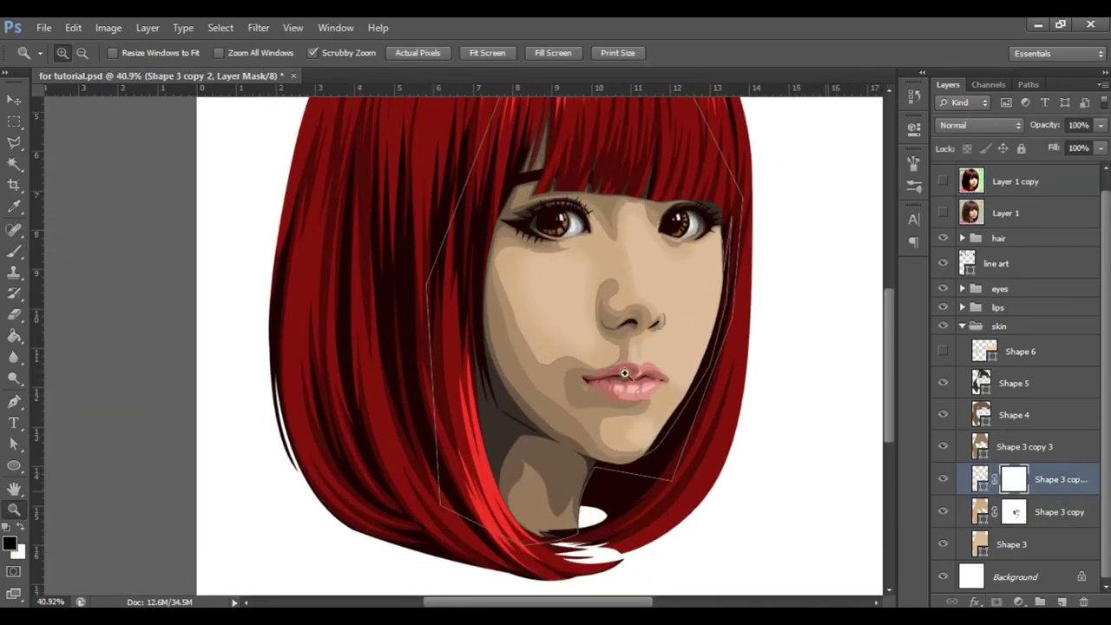
Blend the skin tone's left cheek edge with the brush, then zoom in on the nose and lips.
drag(612, 278, 660, 278)
key(b)
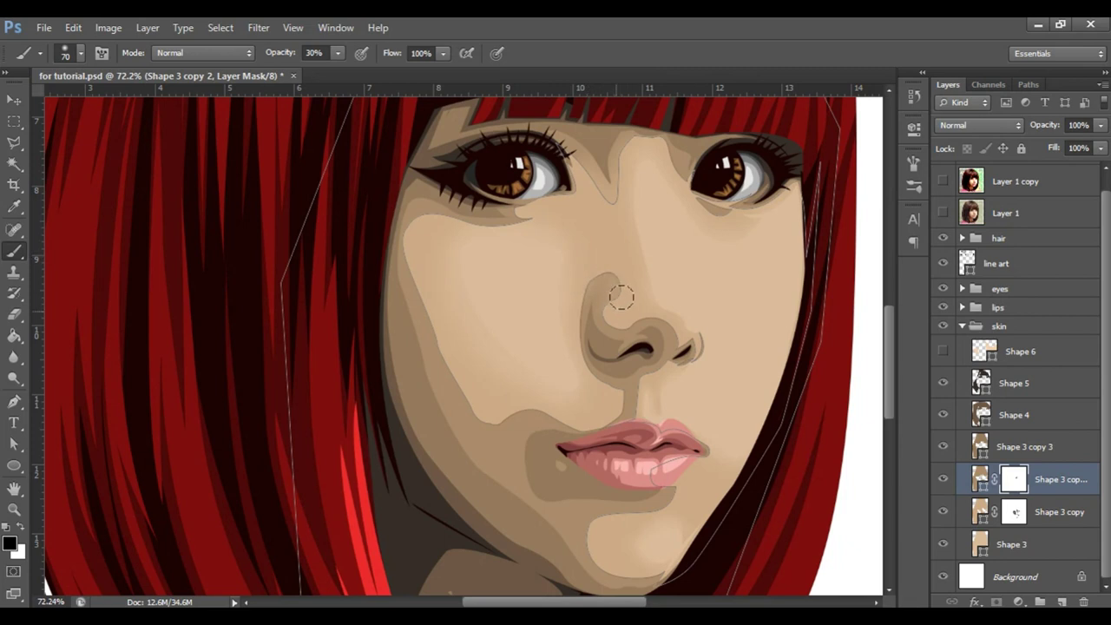
key(bracketright)
drag(408, 261, 465, 408)
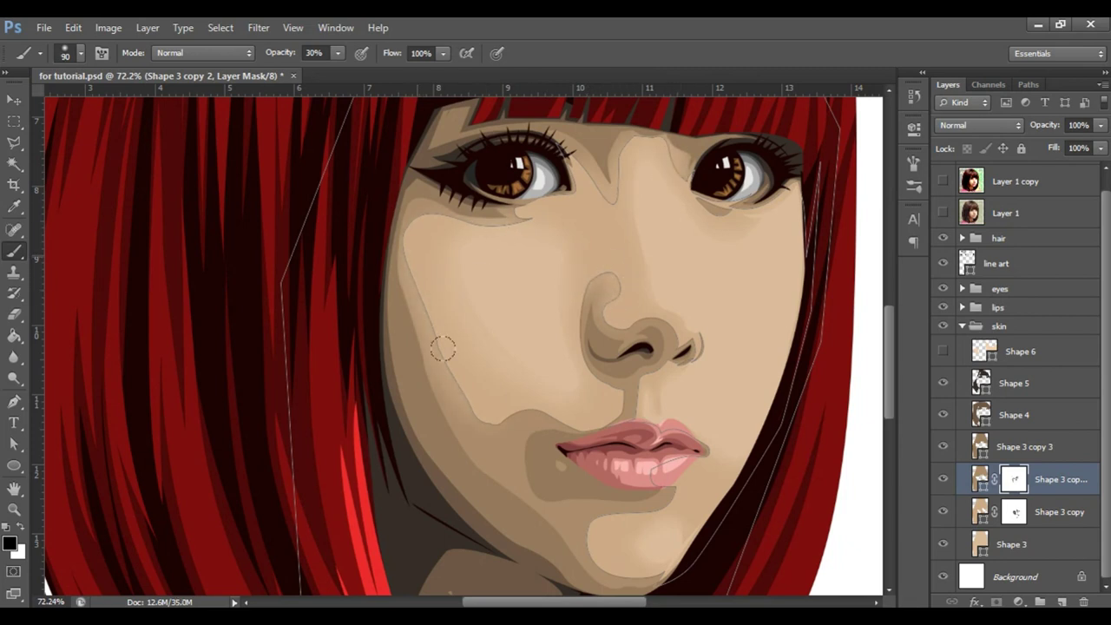
key(bracketleft)
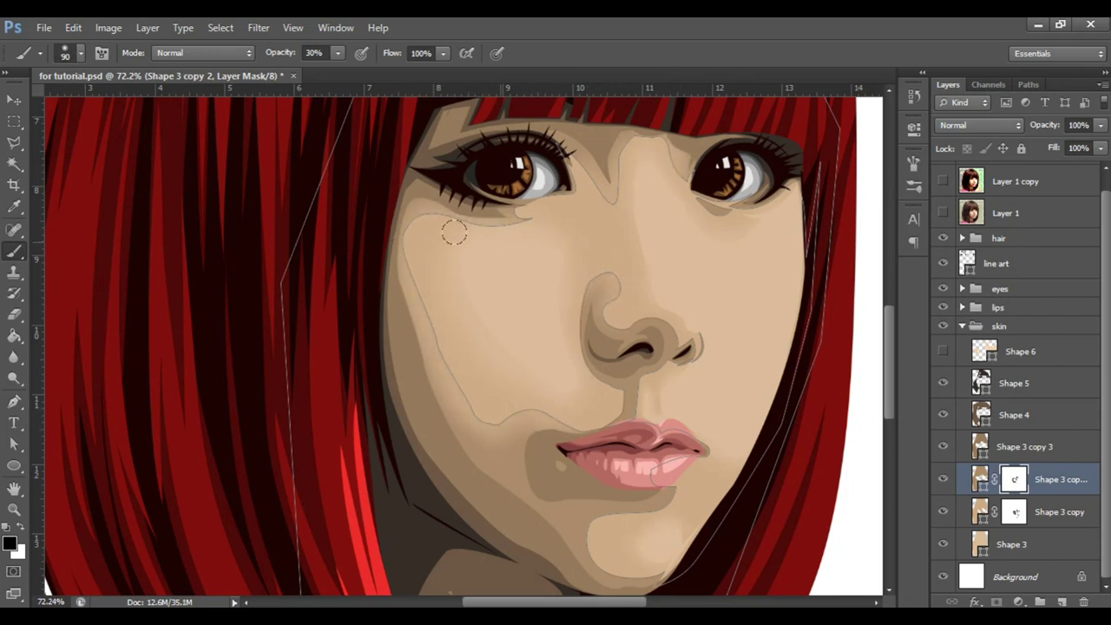
drag(594, 394, 708, 427)
key(bracketleft)
key(bracketleft)
key(bracketleft)
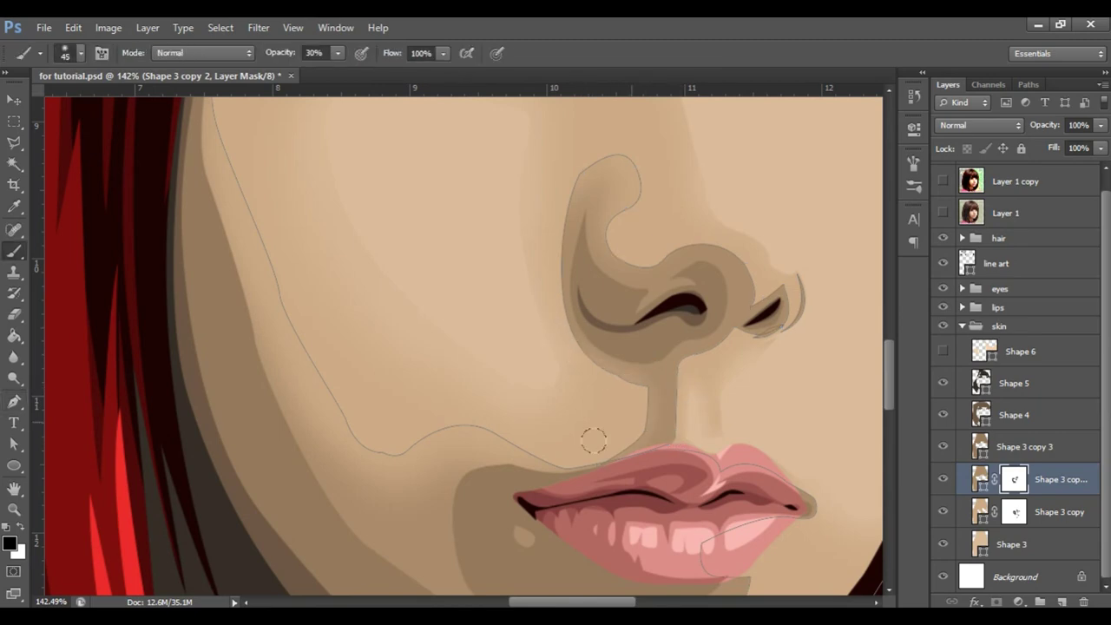
key(bracketleft)
Zoom out to check the face and select Shape 3 copy 2's mask for painting.
key(alt+period)
key(z)
mouse_move(663, 446)
mouse_down()
mouse_move(528, 317)
mouse_move(609, 375)
mouse_up()
click(1013, 479)
scroll(581, 490, up, 3)
key(b)
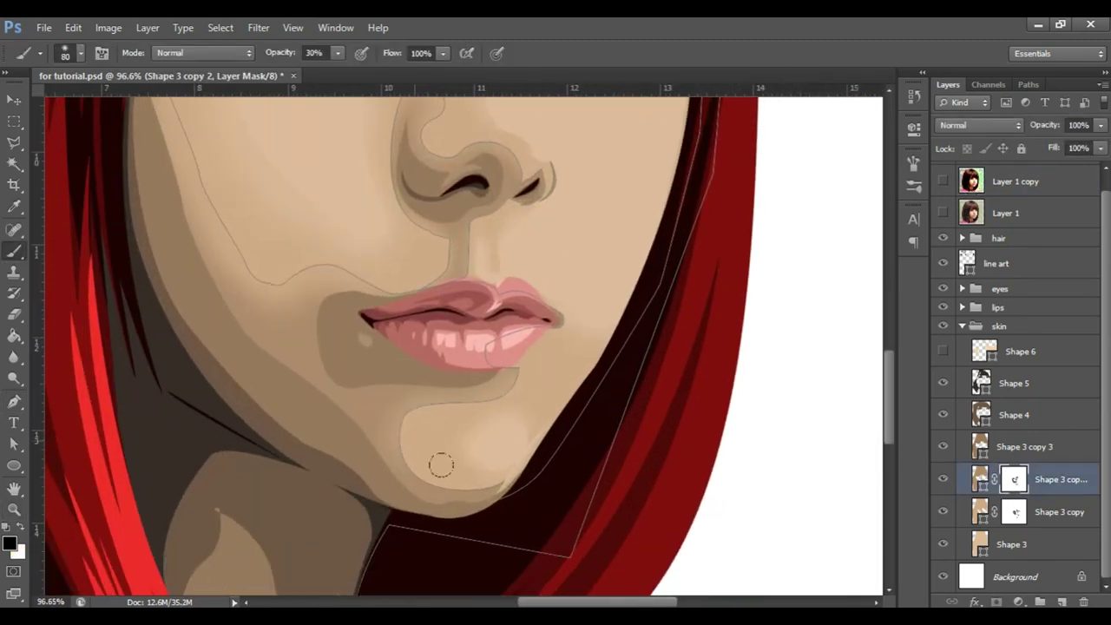
Zoom in on the lips, select the Shape 13 copy 2 lip layer, and reshape the nostril curve.
key(z)
drag(507, 296, 486, 309)
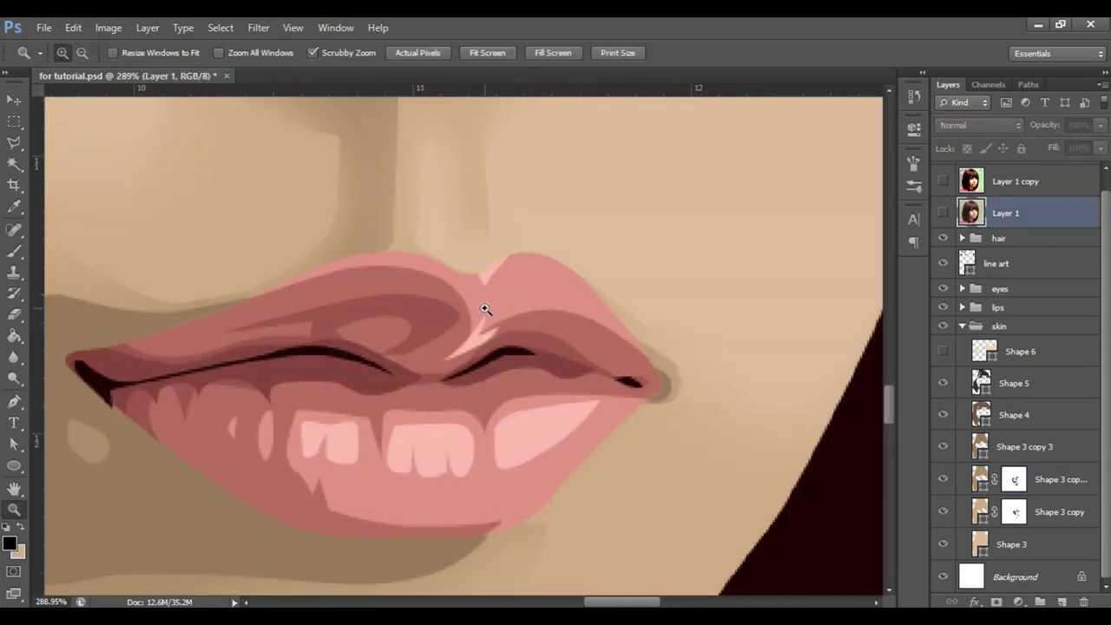
ctrl+click(322, 446)
ctrl+click(452, 282)
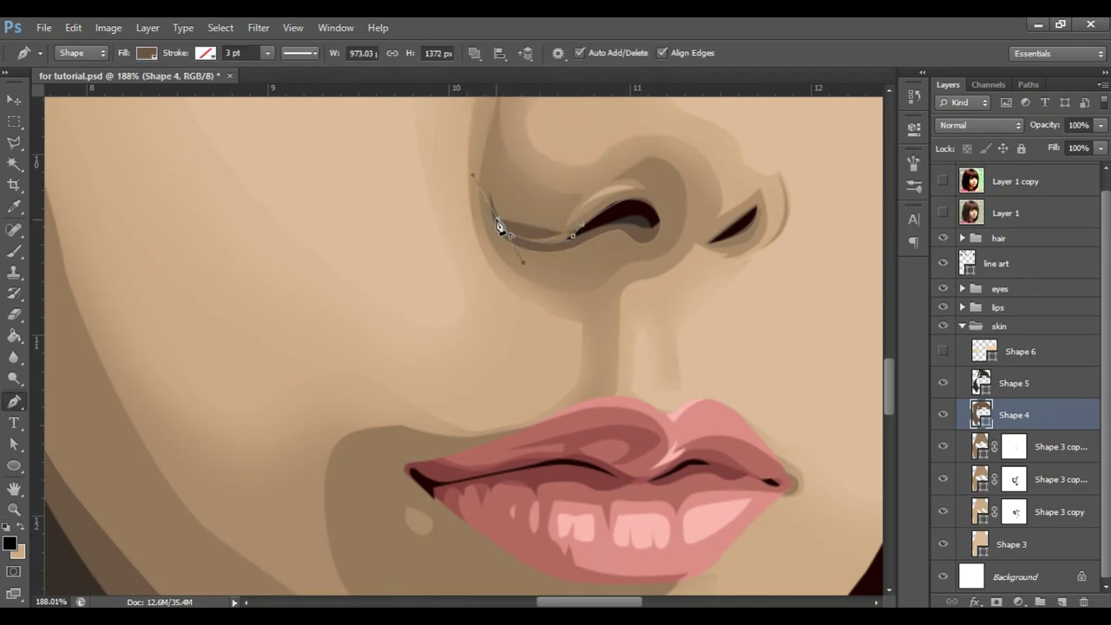
drag(500, 227, 575, 243)
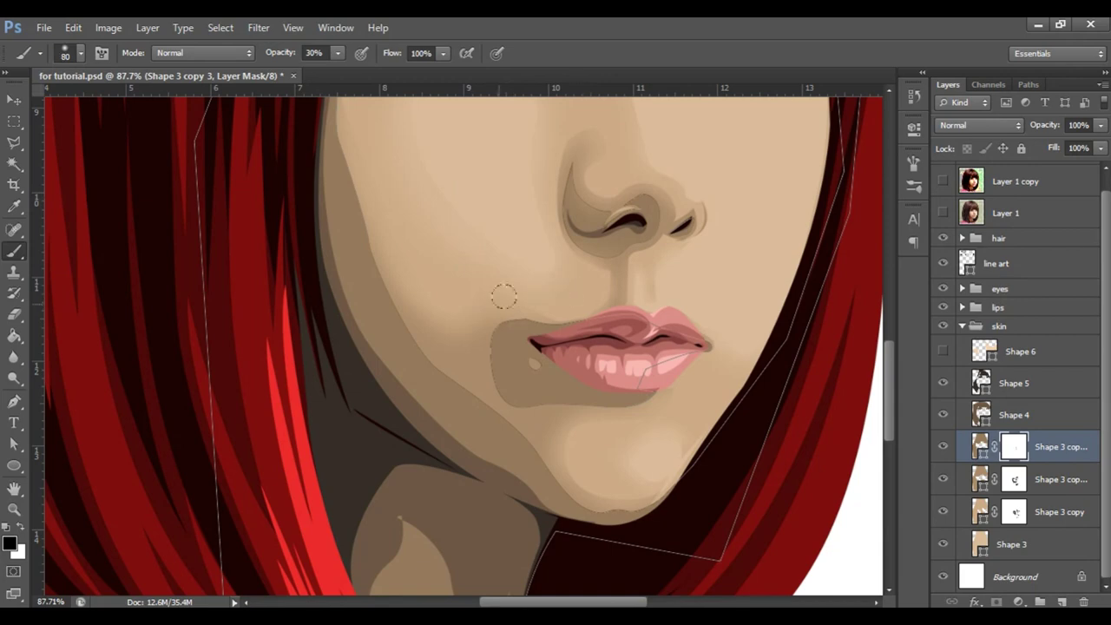
Make the brush smaller and reframe the view around the face.
key(bracketleft)
drag(566, 405, 466, 255)
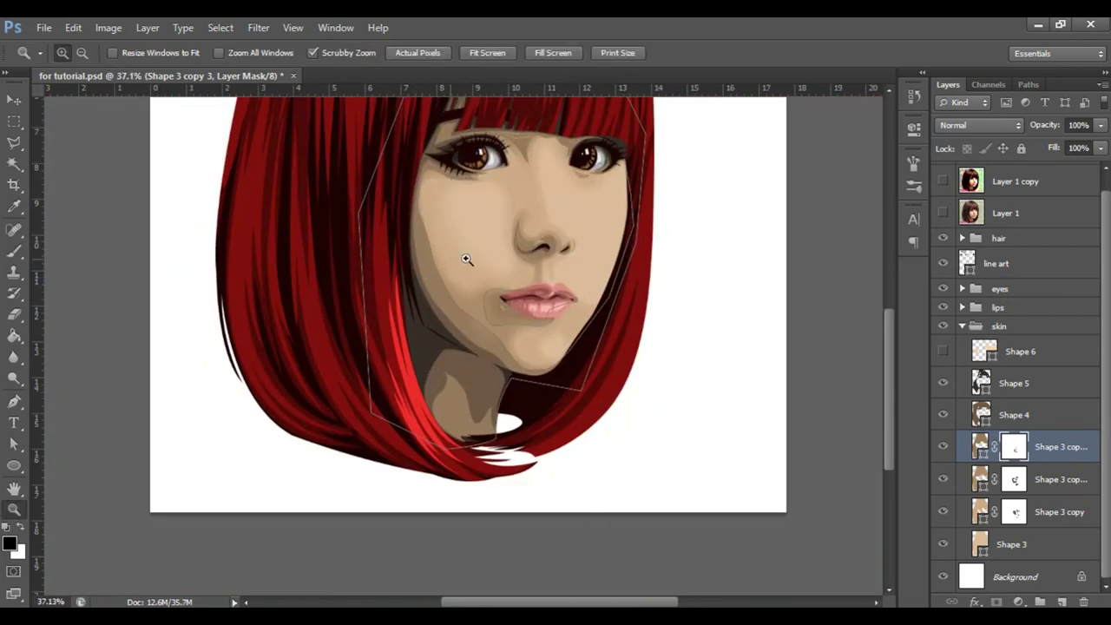
drag(420, 182, 538, 293)
key(bracketleft)
key(bracketleft)
key(bracketleft)
key(bracketleft)
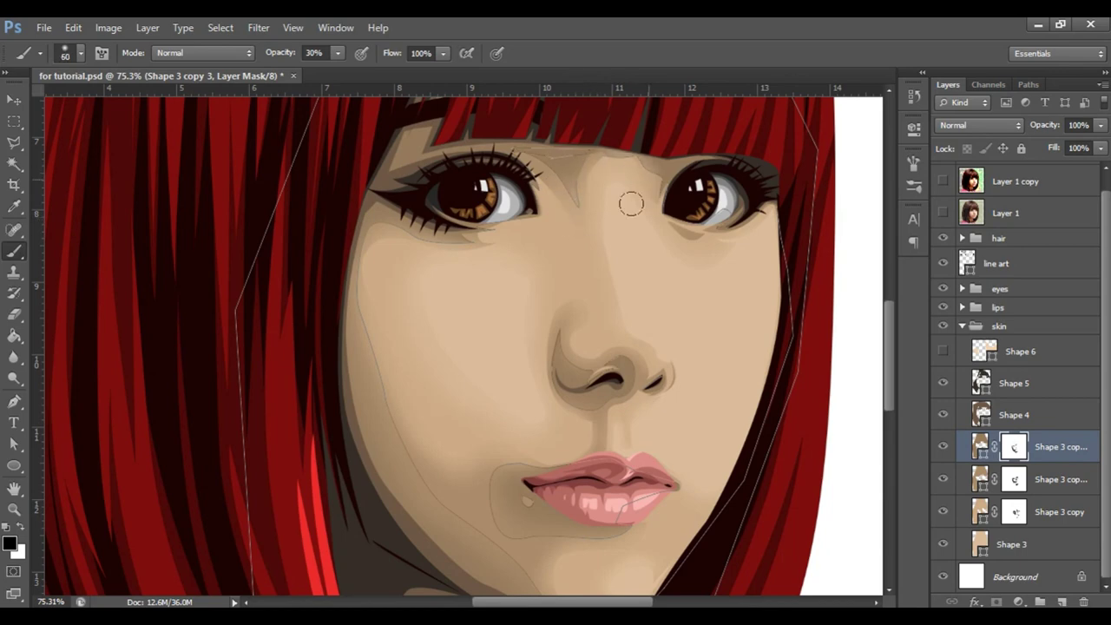
key(bracketleft)
key(bracketleft)
key(bracketleft)
scroll(513, 322, down, 3)
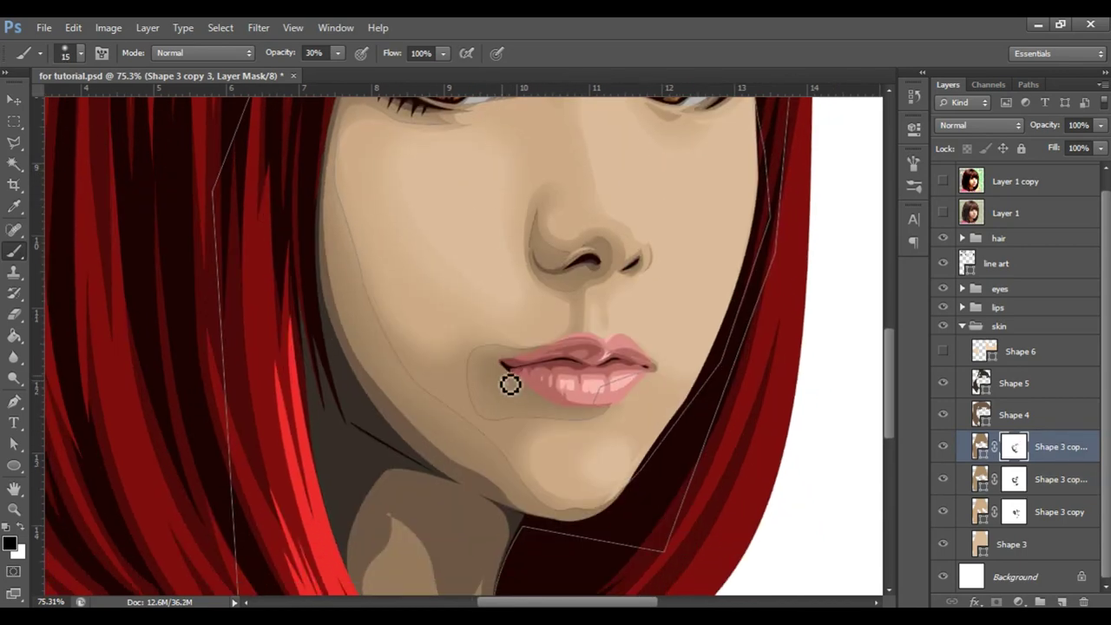
Select the Shape 14 lip layer, open its layer style settings, and hide the reference photo.
ctrl+click(664, 372)
key(z)
mouse_move(608, 469)
mouse_down()
mouse_move(501, 469)
mouse_move(555, 460)
mouse_up()
click(961, 307)
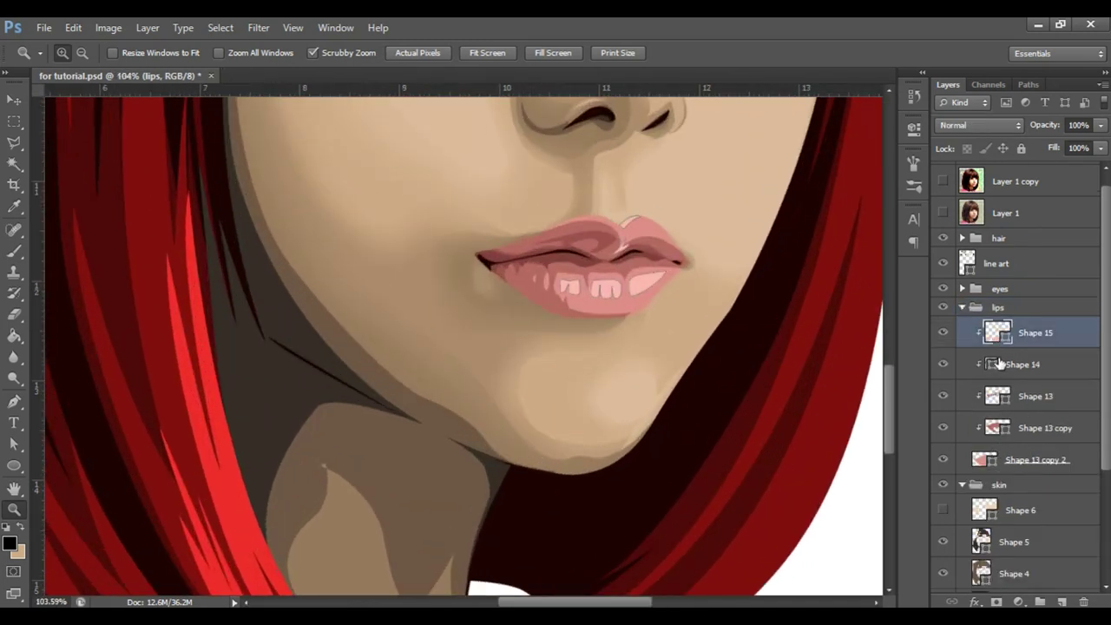
double_click(1059, 365)
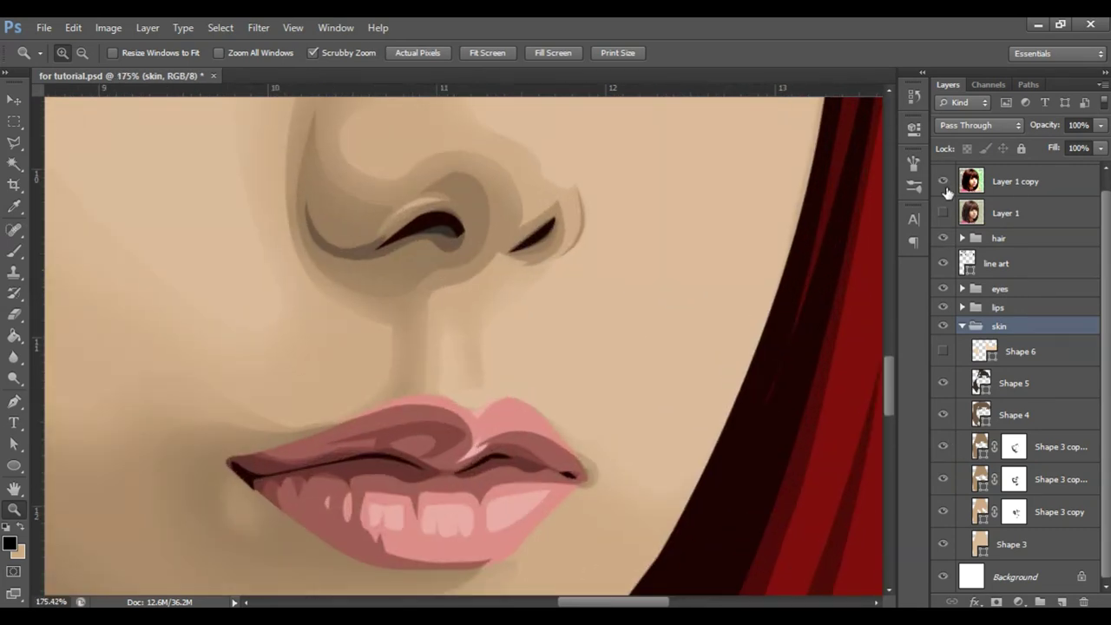
click(943, 182)
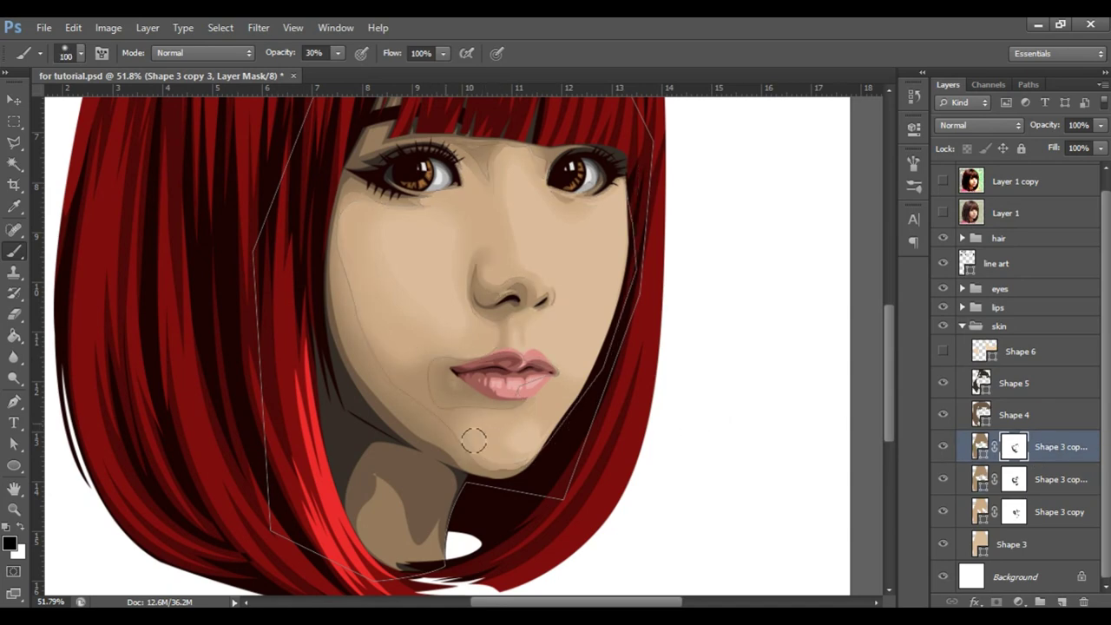
Add a mask to Shape 4 and soften its chin shadow edge with the brush.
click(979, 416)
mouse_move(414, 422)
mouse_down()
mouse_move(367, 355)
mouse_move(503, 422)
mouse_up()
key(bracketright)
key(bracketright)
scroll(509, 378, up, 5)
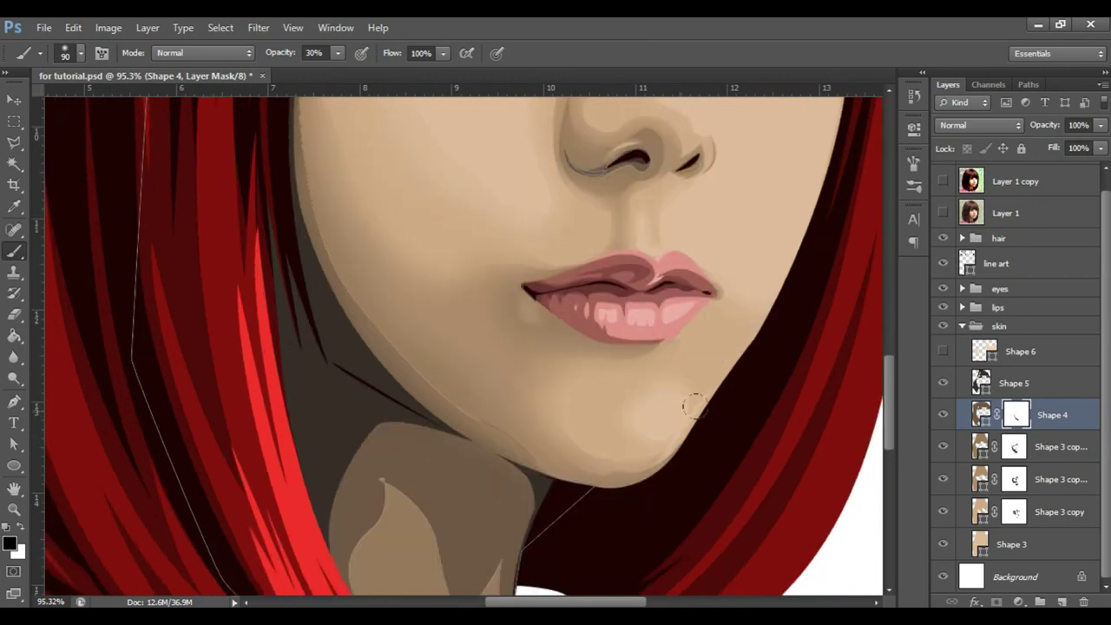
Select the Shape 13 copy 2 lip layer and reset the painting colours to default.
key(v)
scroll(595, 322, up, 2)
ctrl+click(505, 312)
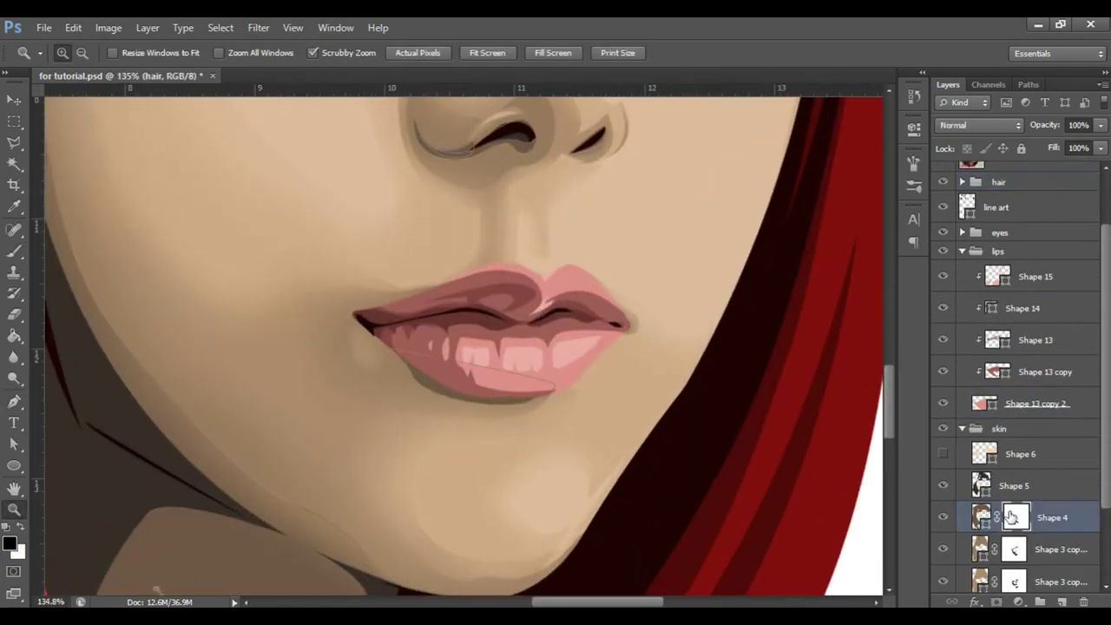
key(b)
key(alt+bracketleft)
key(d)
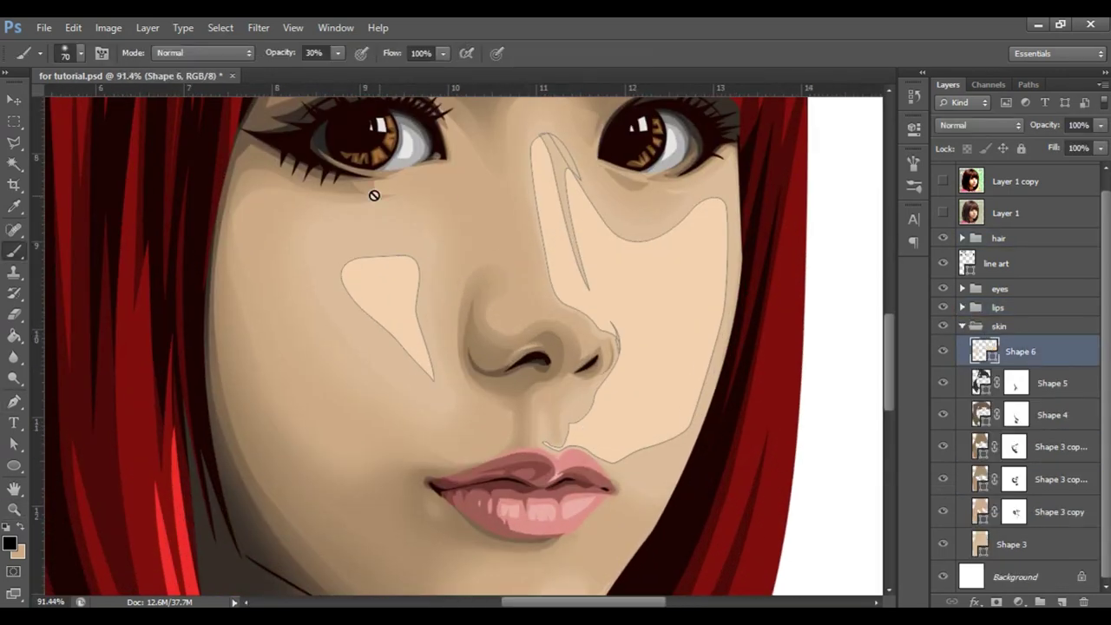
Paint black on Shape 6's mask to trim the lower tip of the cheek highlight.
key(x)
drag(424, 323, 429, 384)
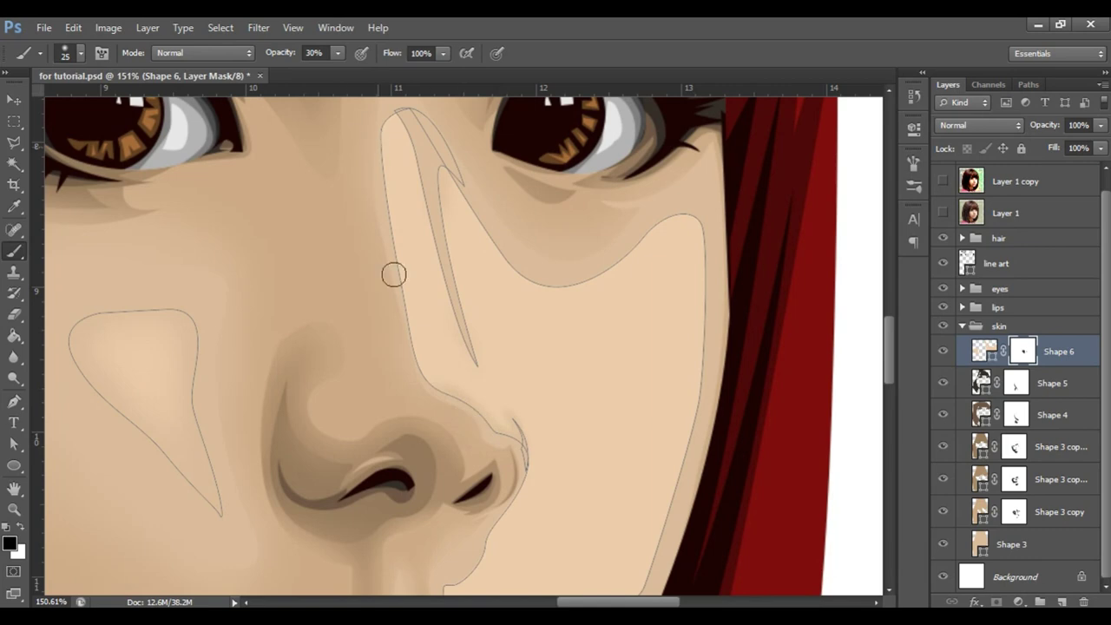
scroll(423, 375, up, 3)
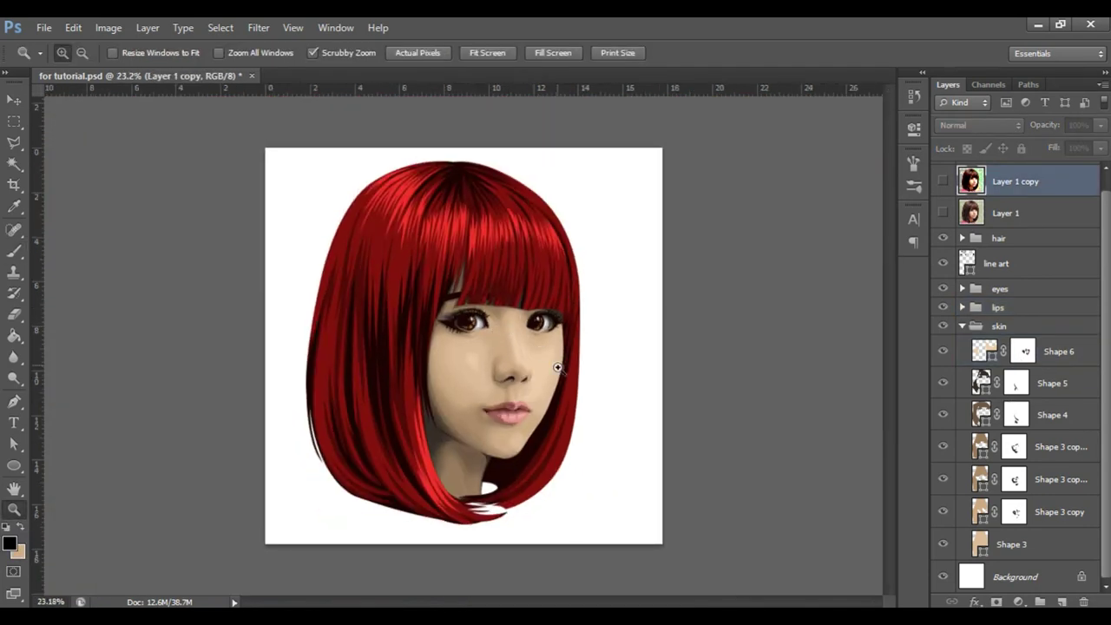
Soften the lower-lip shine shapes, collapse the lips group, and fit the whole portrait on screen.
drag(558, 368, 622, 364)
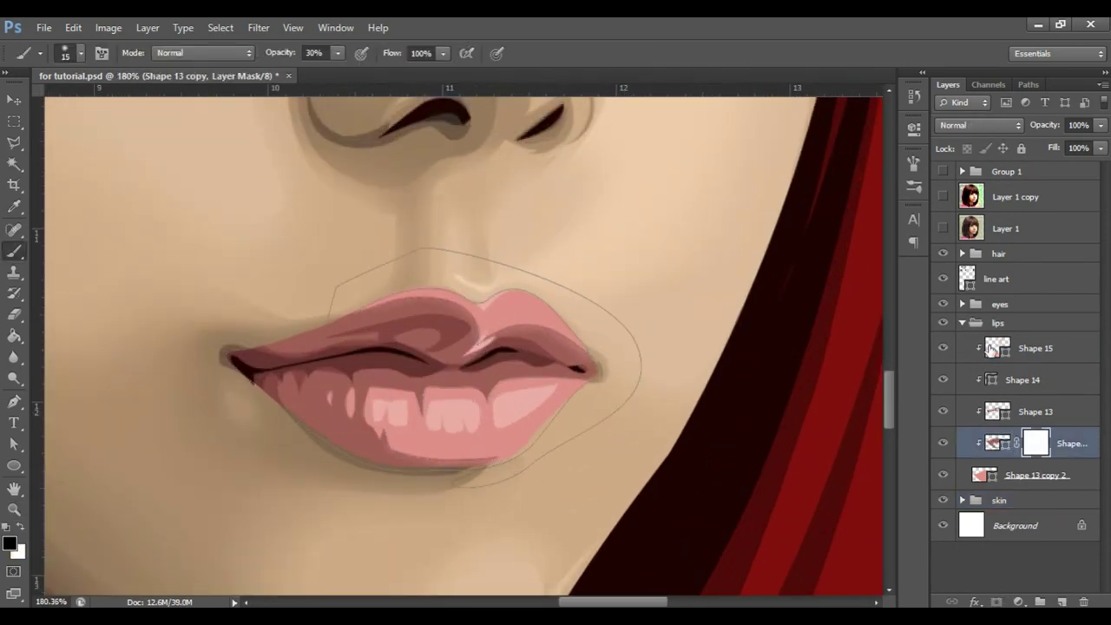
drag(466, 402, 396, 413)
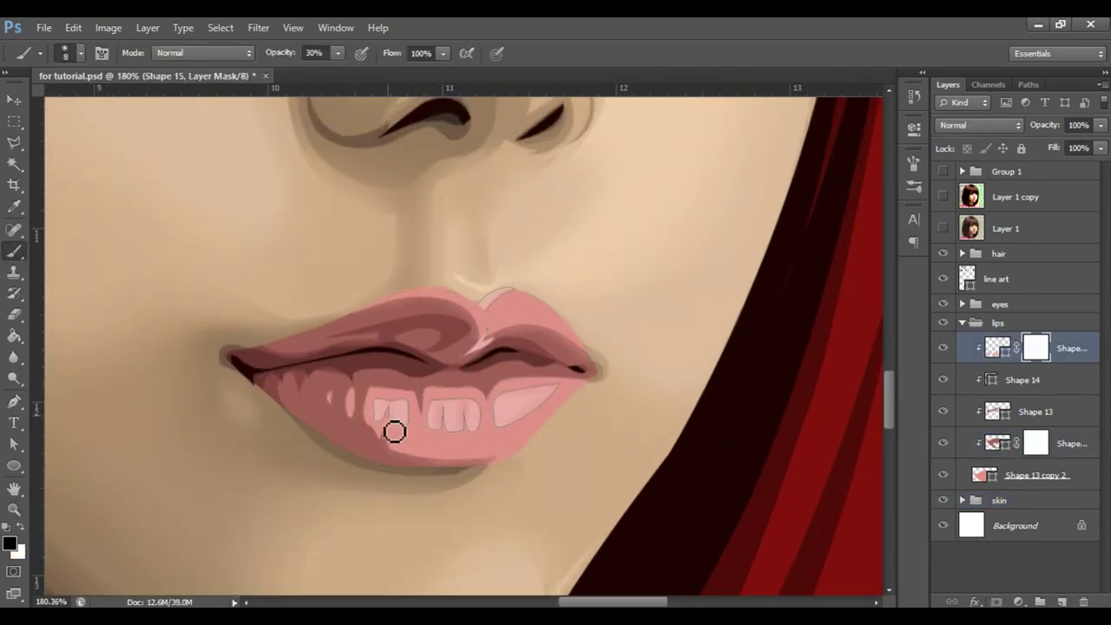
click(961, 323)
click(1042, 173)
key(ctrl+0)
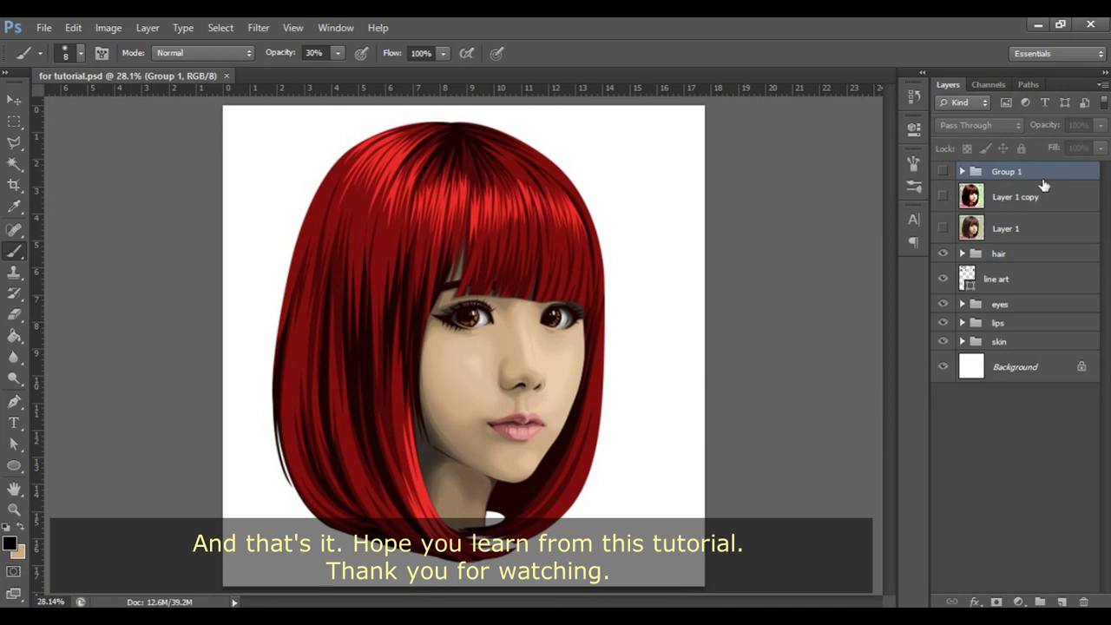
key(z)
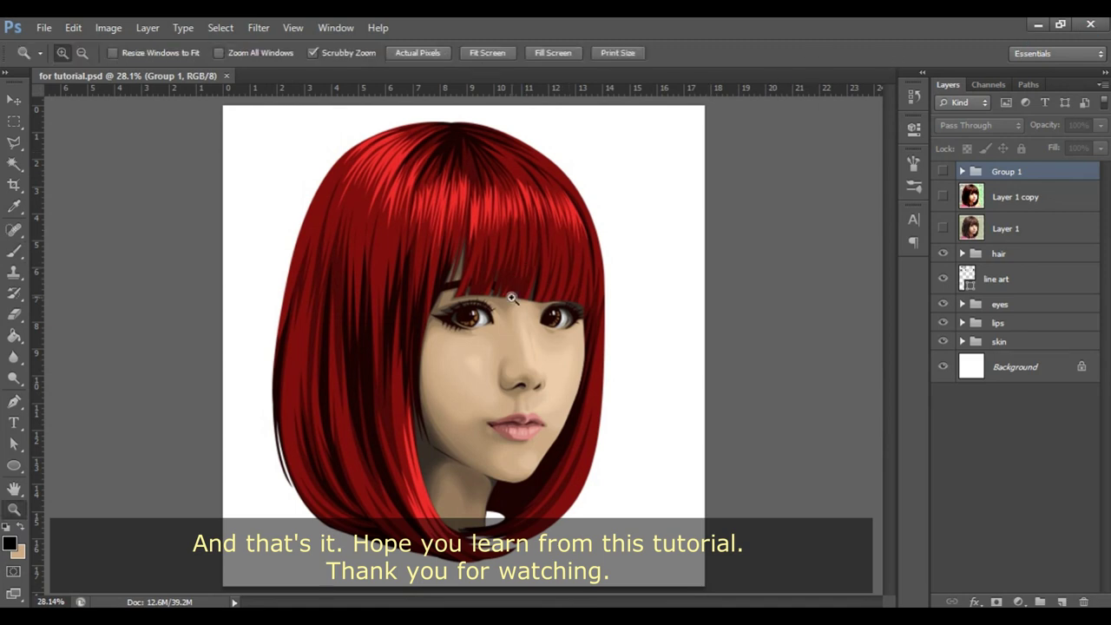
drag(512, 297, 491, 305)
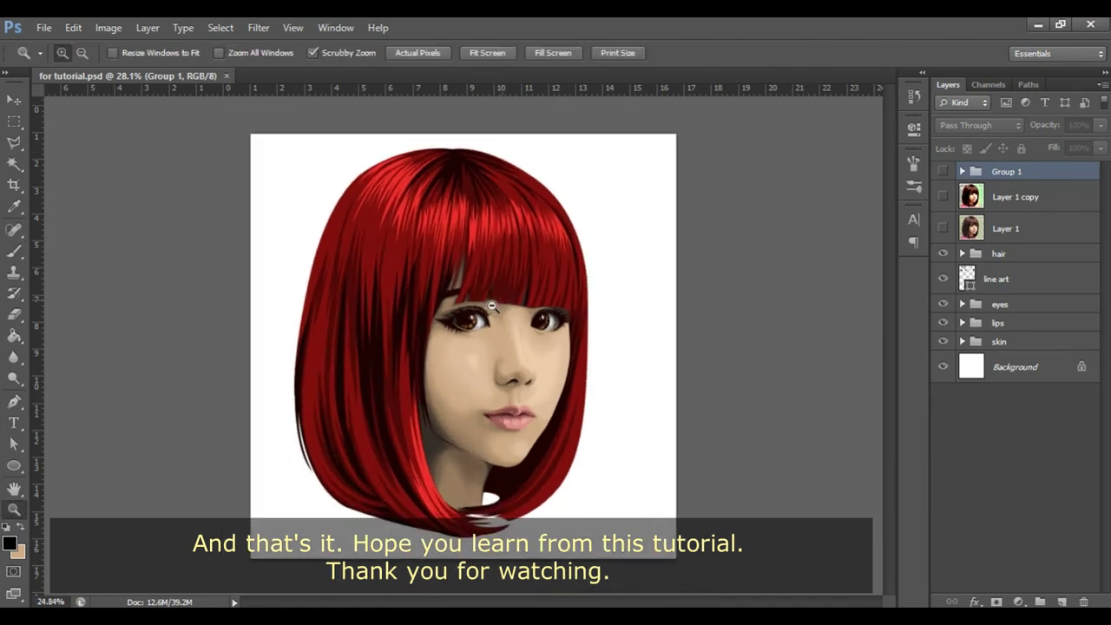